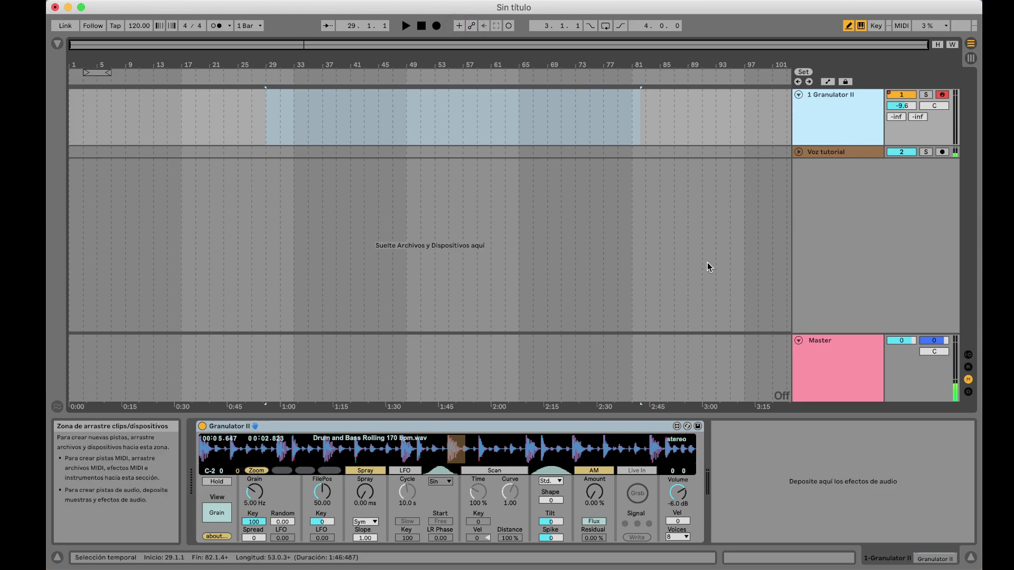
Insert a new audio track below the Voz tutorial track and name it "grabación"
{"action": "right_click", "coordinate": [837, 193]}
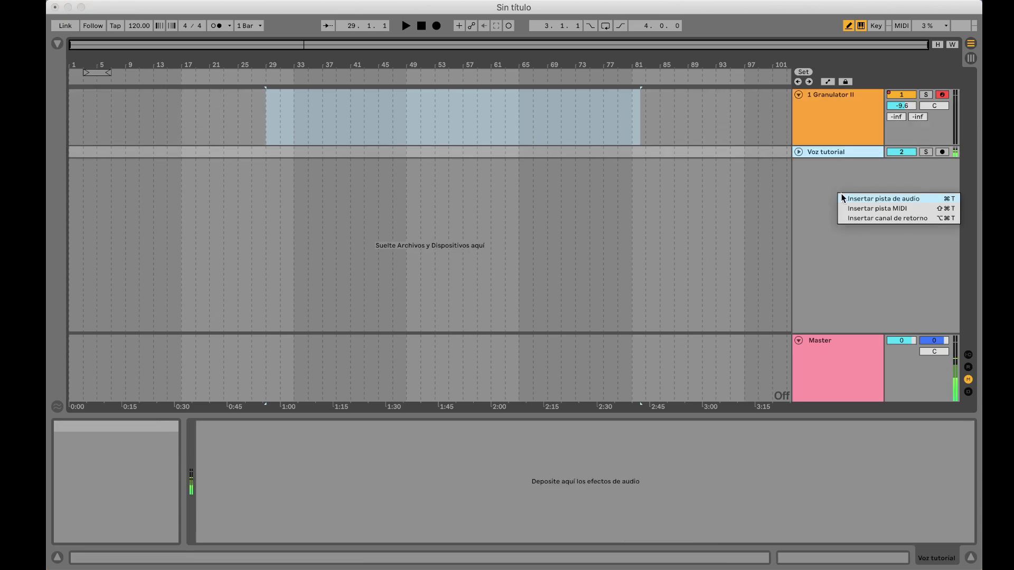
{"action": "left_click", "coordinate": [895, 198]}
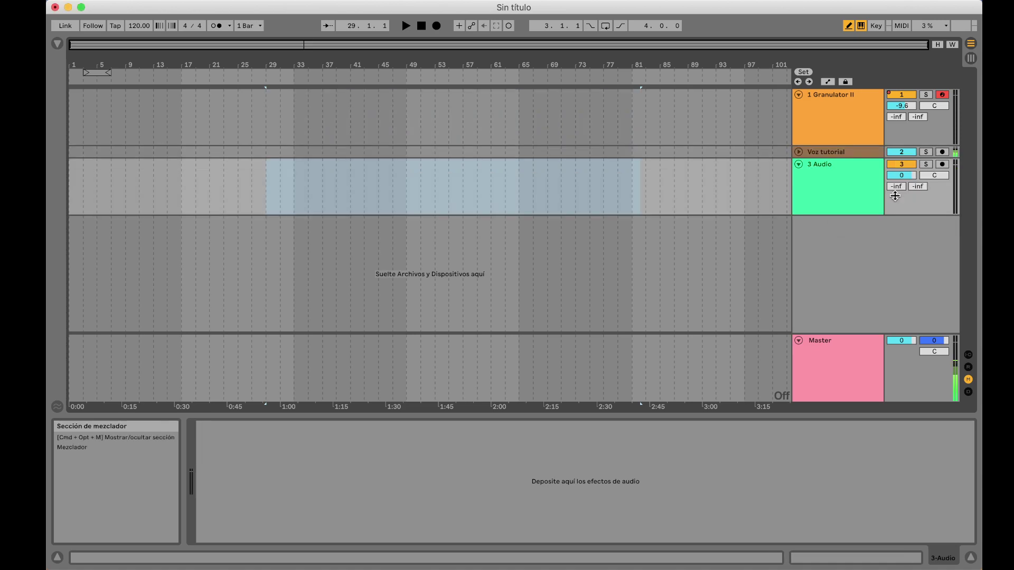
{"action": "left_click", "coordinate": [820, 165]}
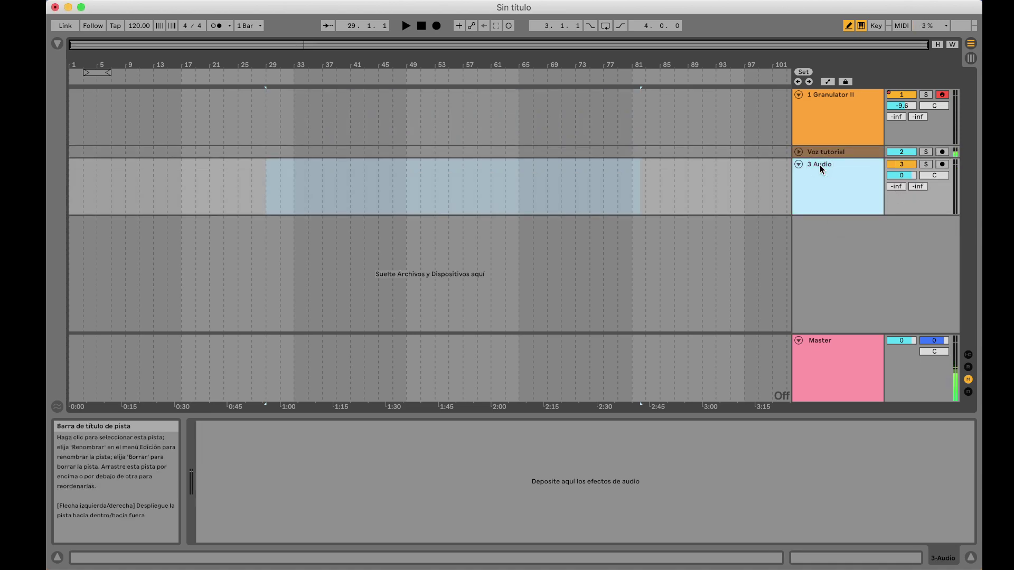
{"action": "key", "text": "super+r"}
{"action": "type", "text": "grabación"}
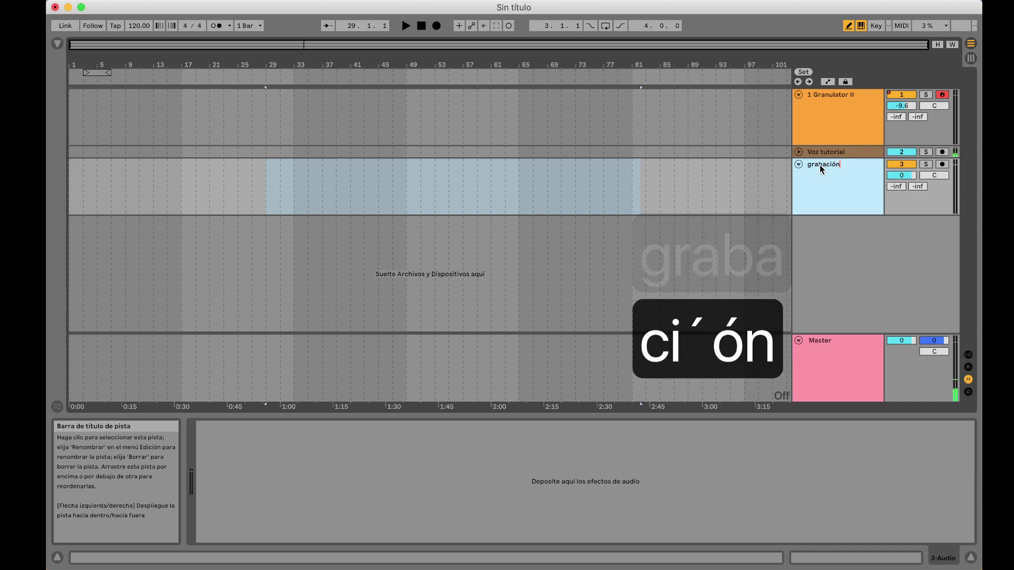
{"action": "key", "text": "Return"}
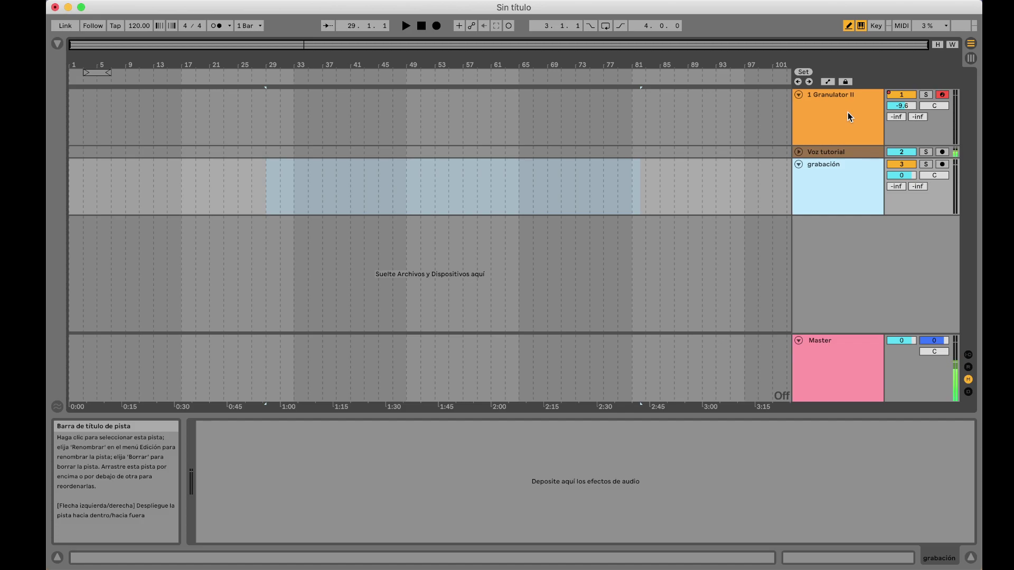
Show the tracks' input/output routing section and review the output destinations available for the Granulator II track
{"action": "left_click", "coordinate": [826, 102]}
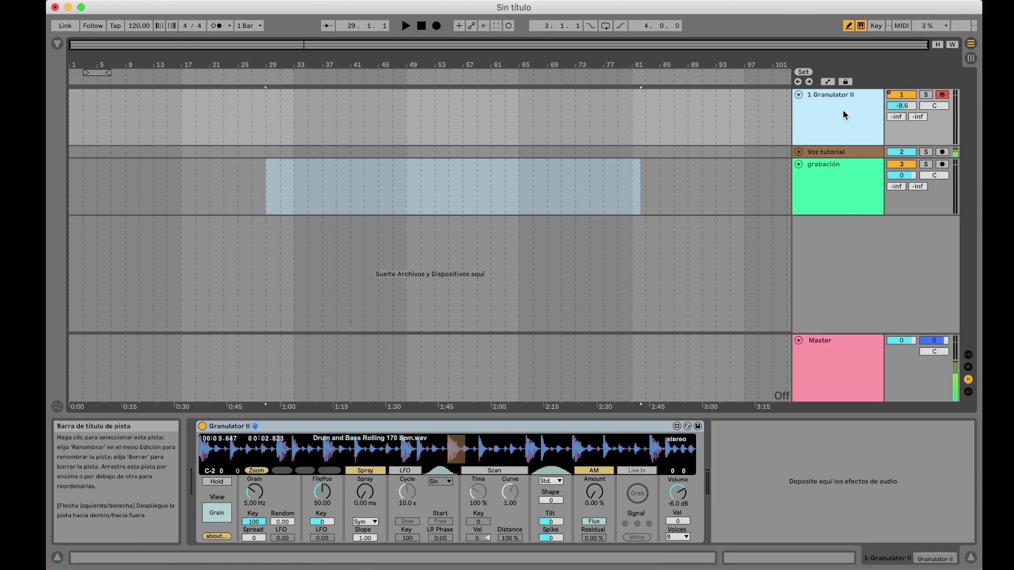
{"action": "left_click", "coordinate": [815, 114]}
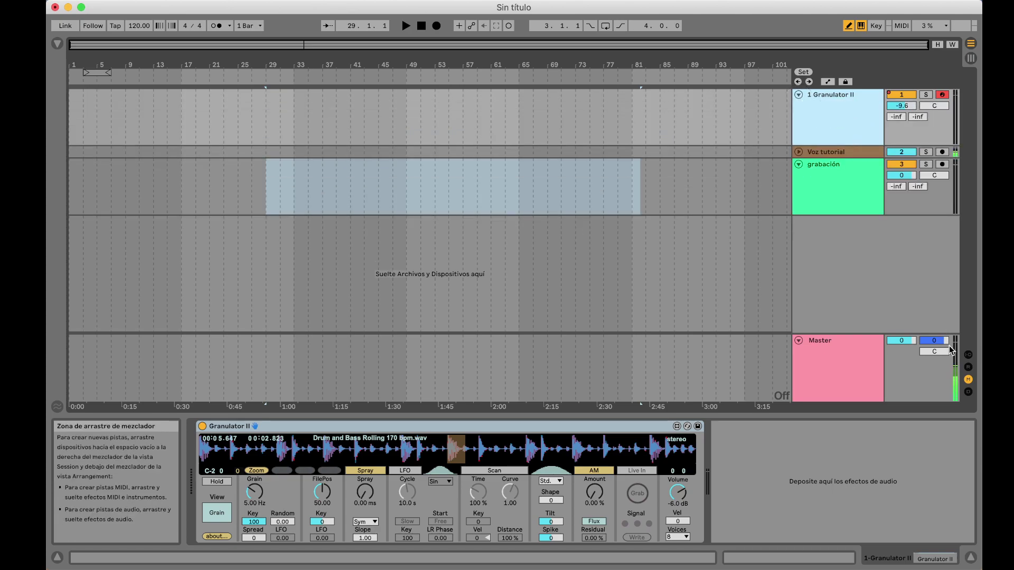
{"action": "left_click", "coordinate": [969, 357]}
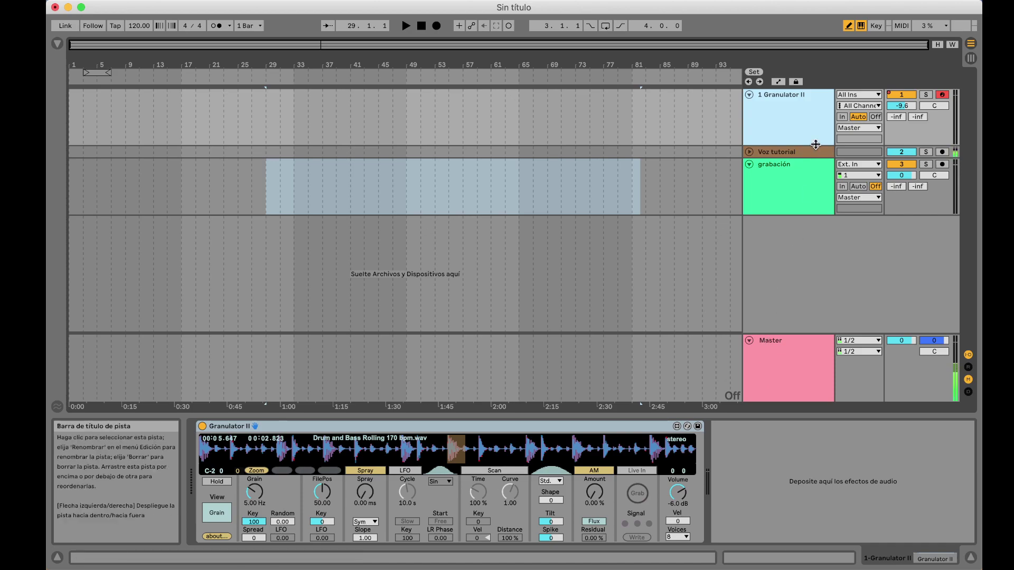
{"action": "left_click", "coordinate": [853, 128]}
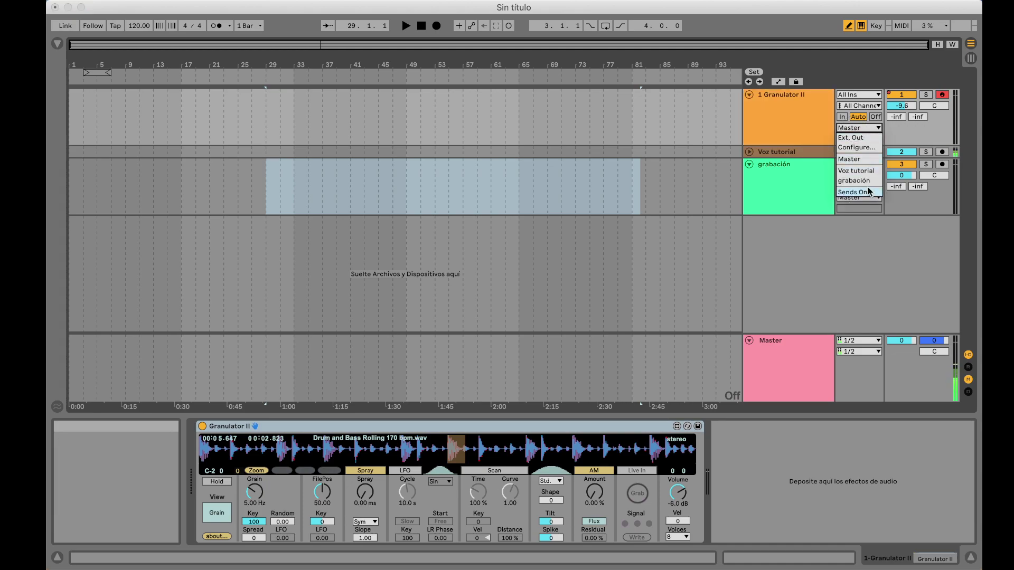
{"action": "left_click", "coordinate": [851, 128]}
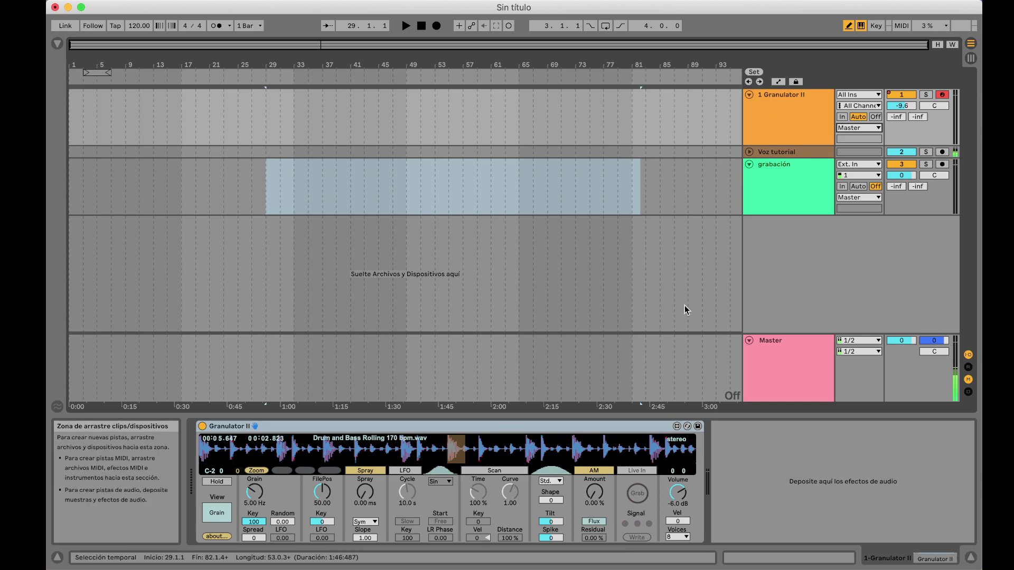
Check the Voz tutorial track's input routing and the audio device preferences, leaving that track folded
{"action": "left_click", "coordinate": [792, 191]}
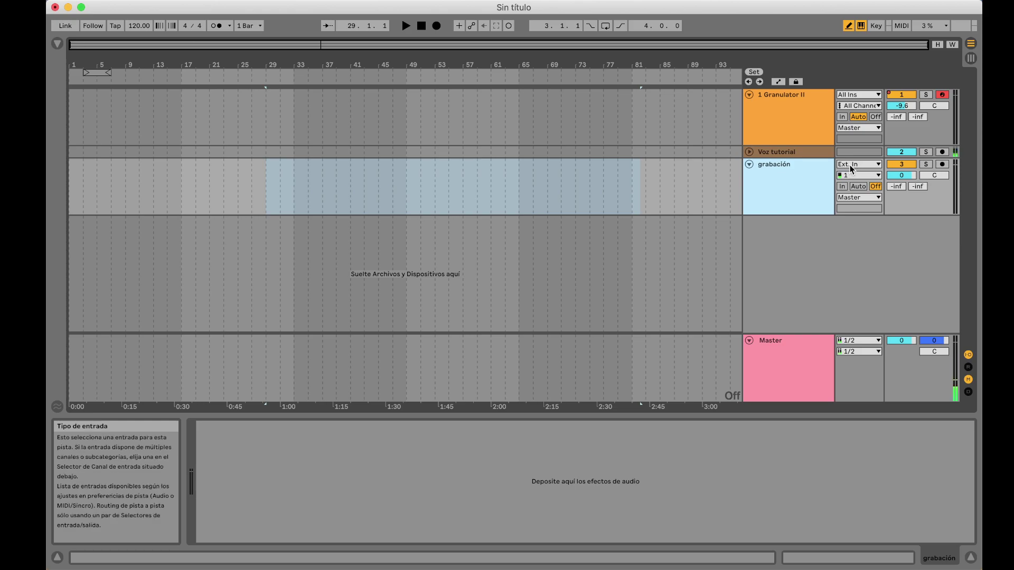
{"action": "left_click", "coordinate": [748, 152]}
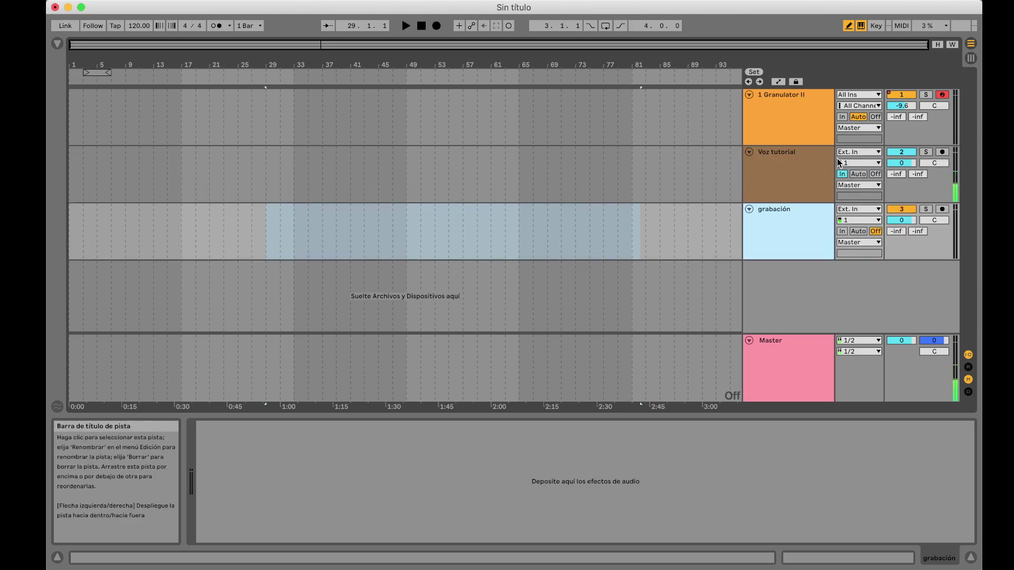
{"action": "left_click", "coordinate": [776, 175]}
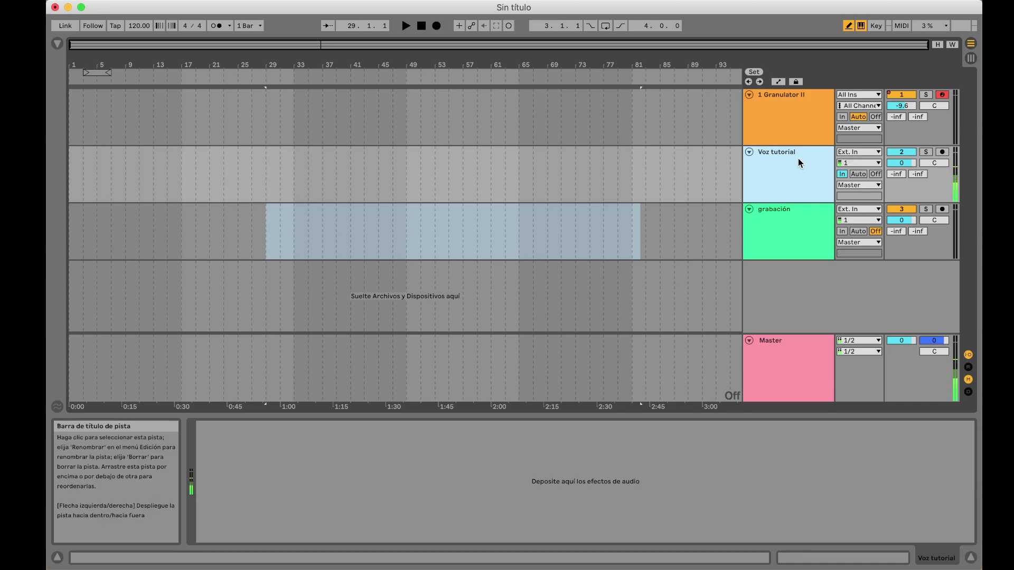
{"action": "key", "text": "super+comma"}
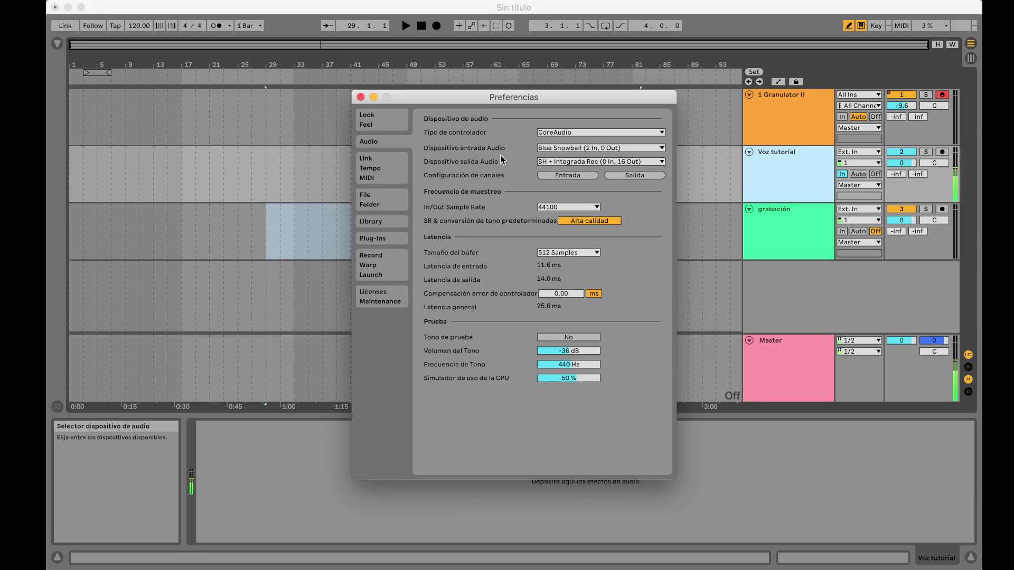
{"action": "left_click", "coordinate": [359, 98]}
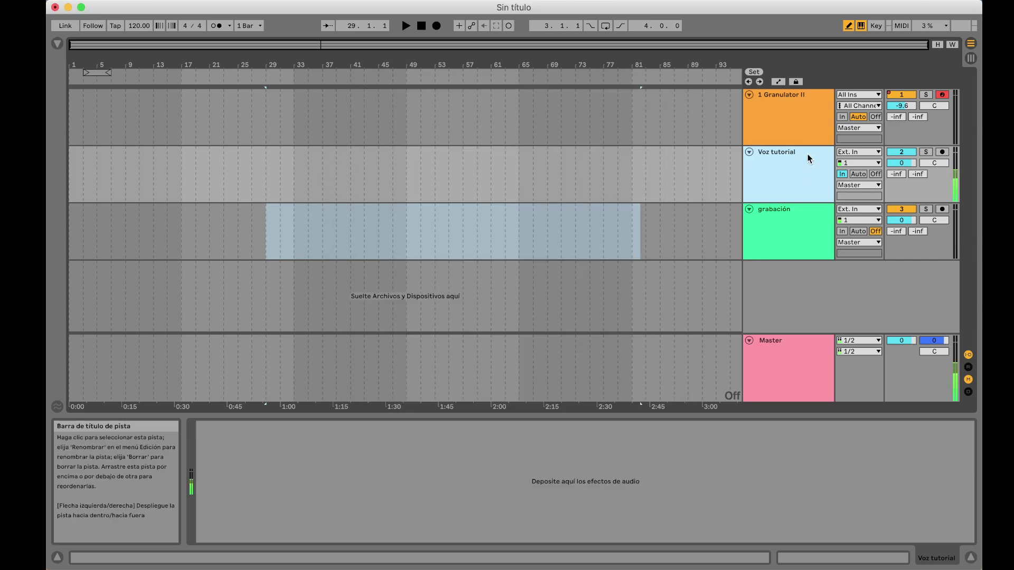
{"action": "left_click", "coordinate": [749, 152]}
Set the audio input source of the grabación track to 1-Granulator II
{"action": "left_click", "coordinate": [784, 194]}
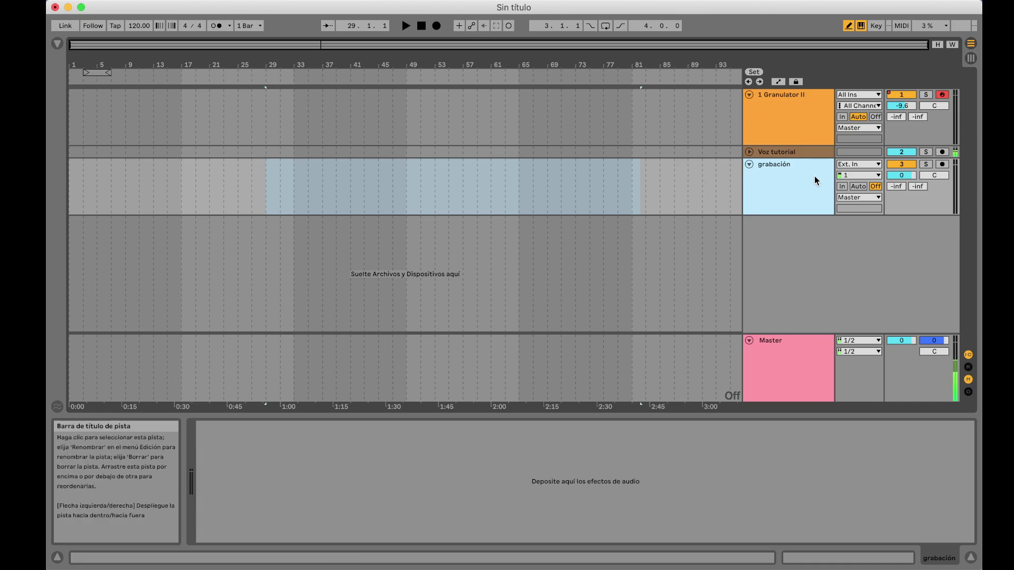
{"action": "left_click", "coordinate": [844, 165]}
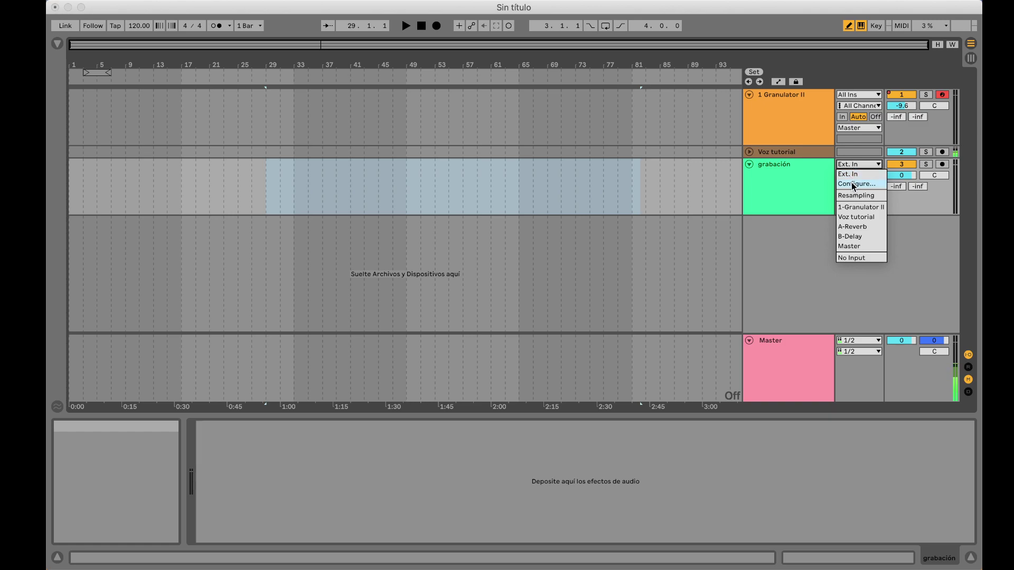
{"action": "left_click", "coordinate": [854, 208]}
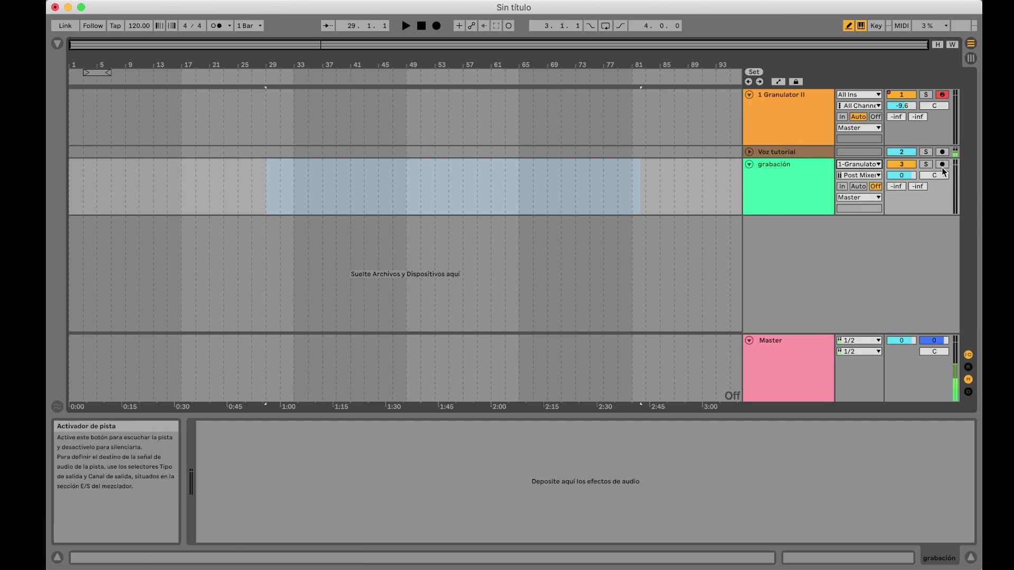
Play test notes on the Granulator II track to check its signal, leaving the Voz tutorial track folded
{"action": "left_click", "coordinate": [792, 134]}
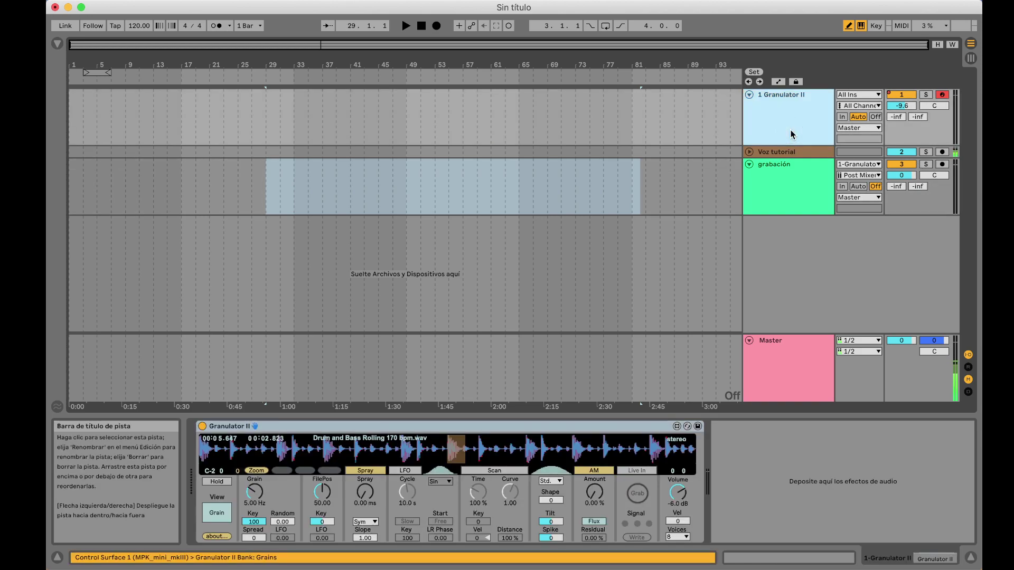
{"action": "key", "text": "a"}
{"action": "key", "text": "a"}
{"action": "key", "text": "f"}
{"action": "key", "text": "d"}
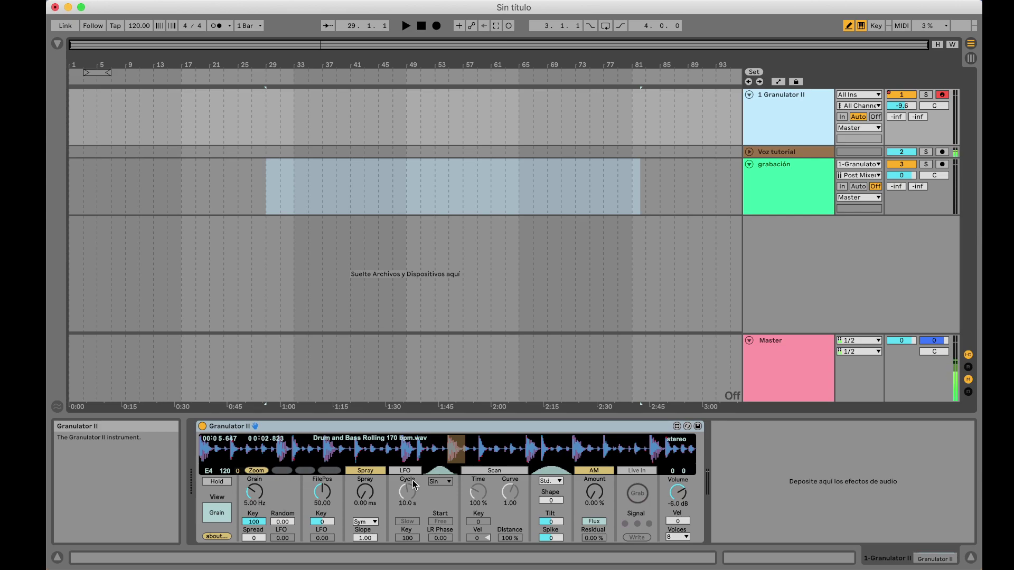
{"action": "key", "text": "g"}
{"action": "key", "text": "s"}
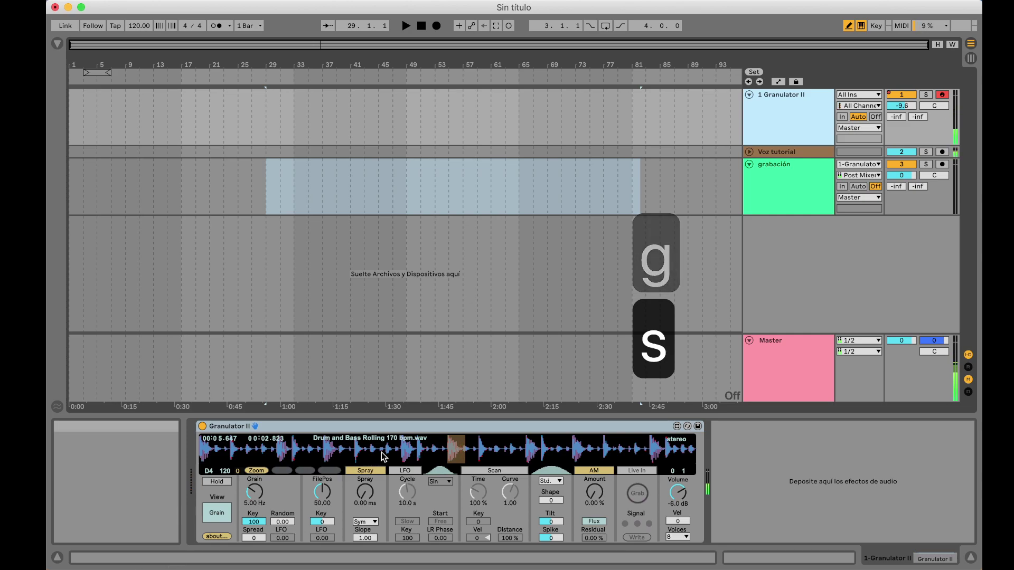
{"action": "key", "text": "s"}
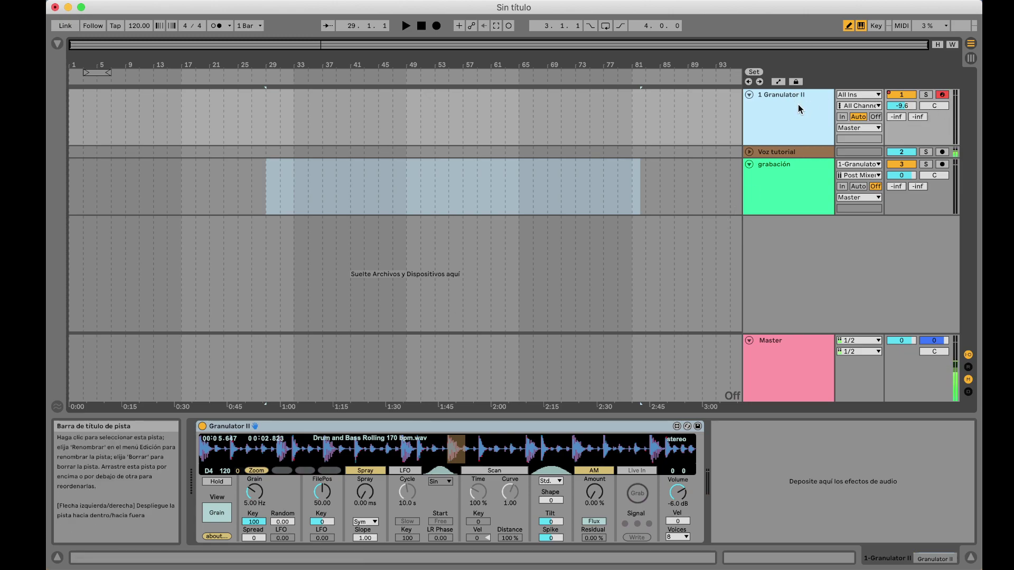
{"action": "key", "text": "d"}
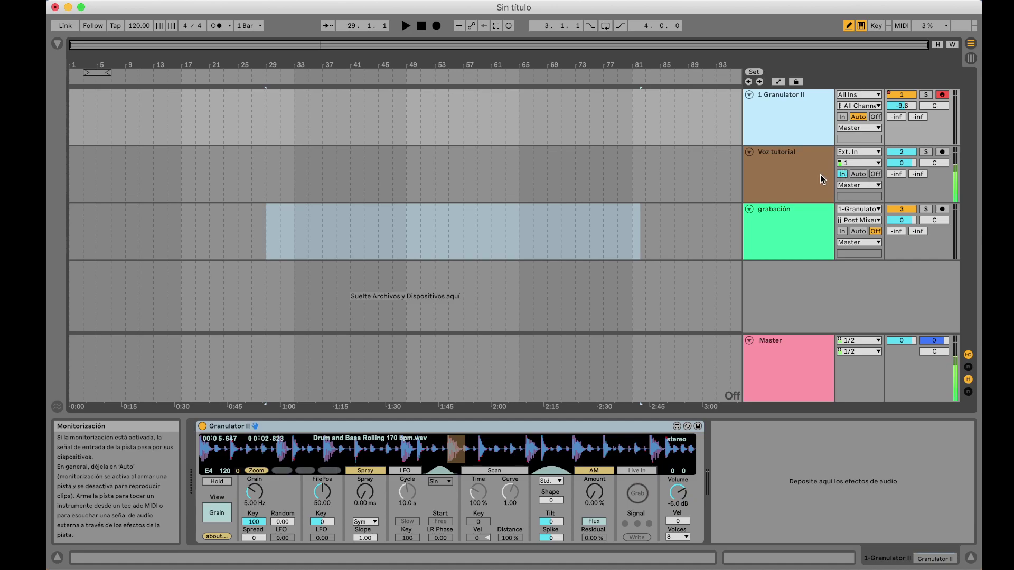
{"action": "left_click", "coordinate": [748, 151]}
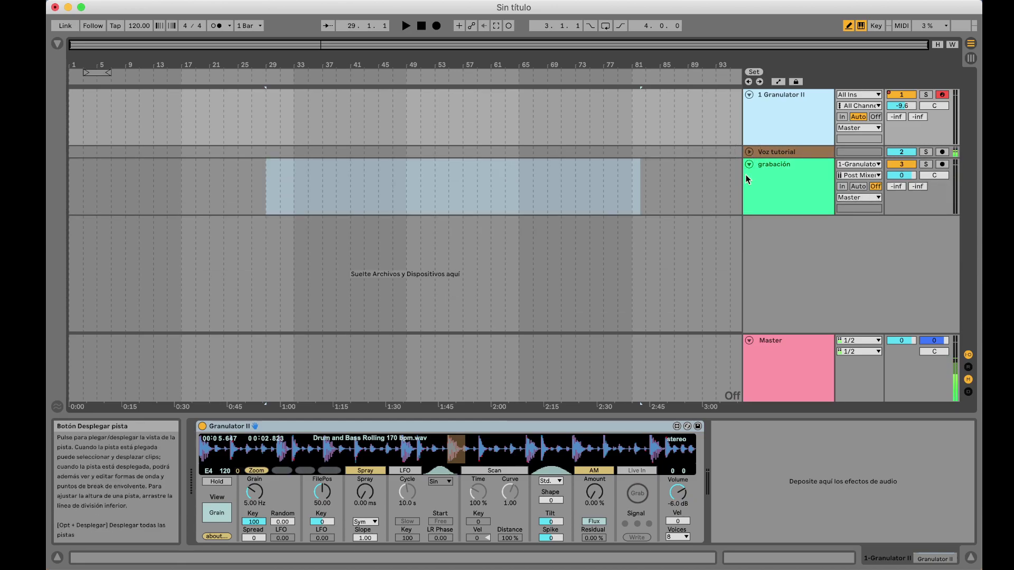
Set the grabación track's monitoring to In and play notes to check the incoming Granulator II signal
{"action": "left_click", "coordinate": [842, 186]}
{"action": "key", "text": "a"}
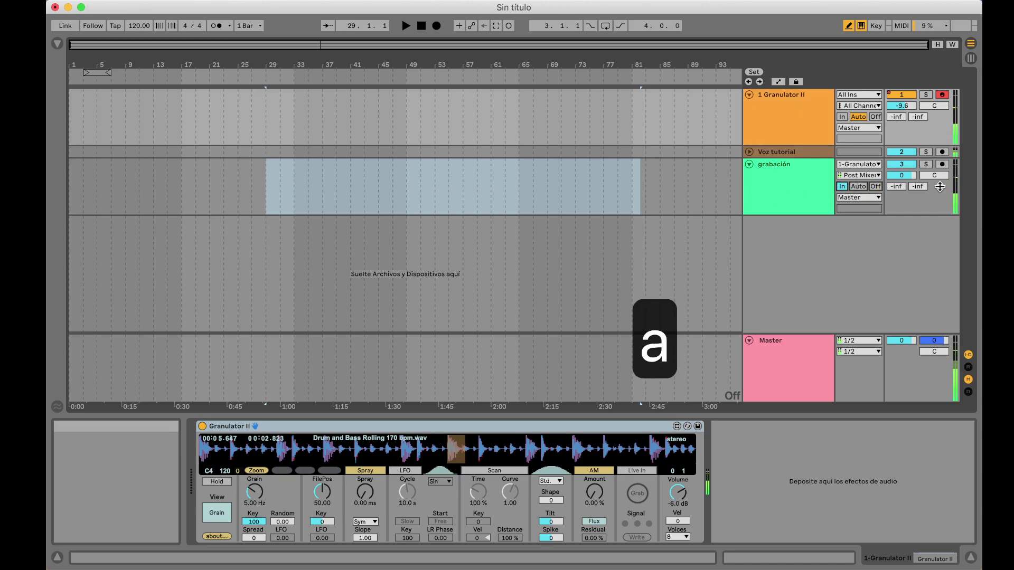
{"action": "key", "text": "a"}
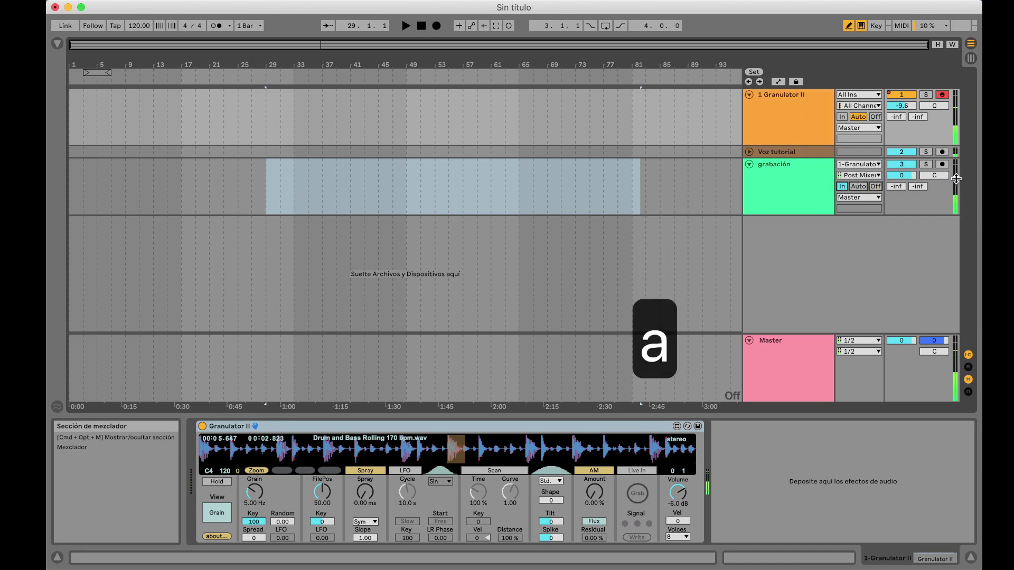
{"action": "key", "text": "d"}
{"action": "key", "text": "g"}
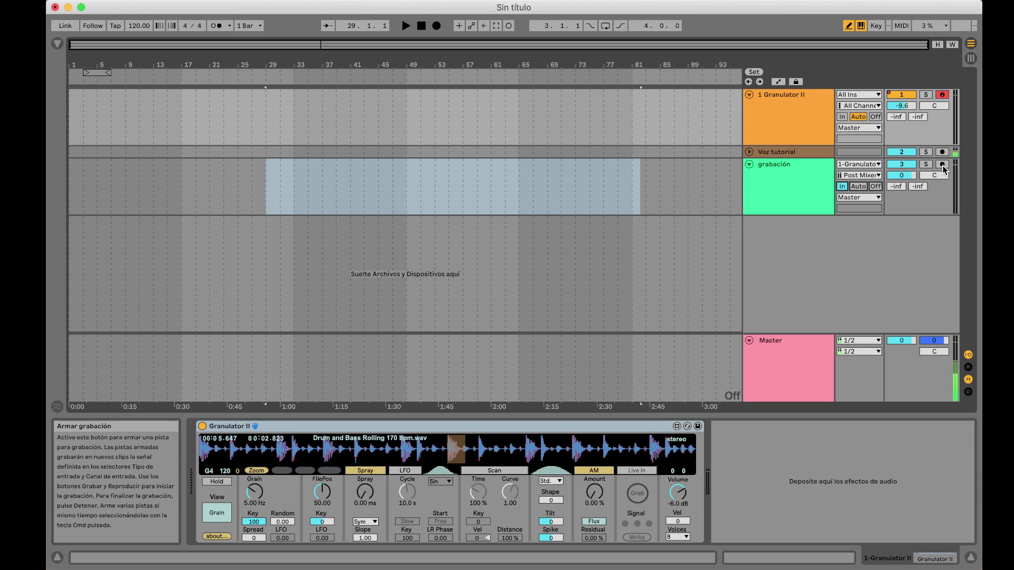
Arm the grabación track for recording and place the insertion marker at bar 33
{"action": "left_click", "coordinate": [942, 164]}
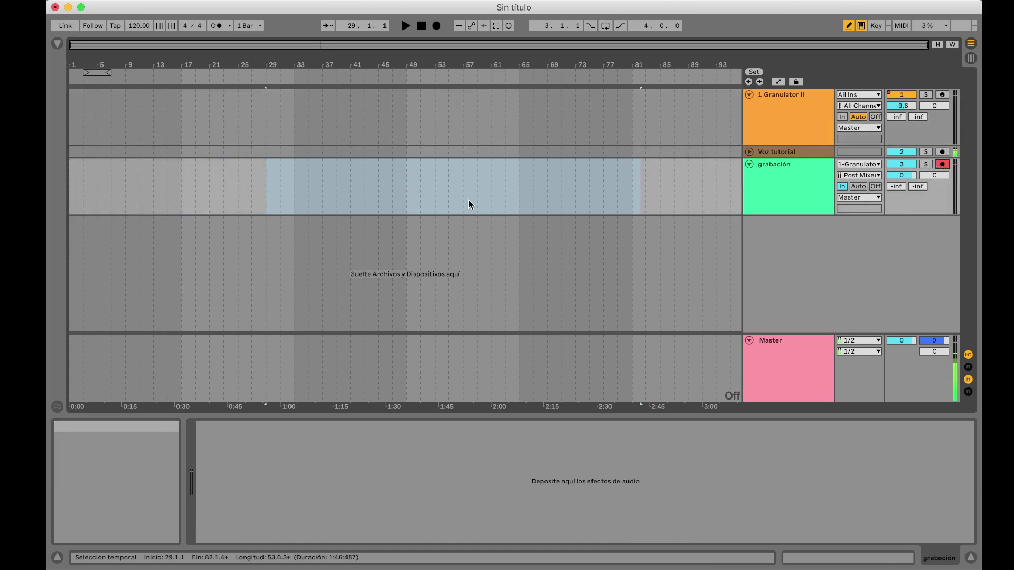
{"action": "left_click", "coordinate": [293, 187]}
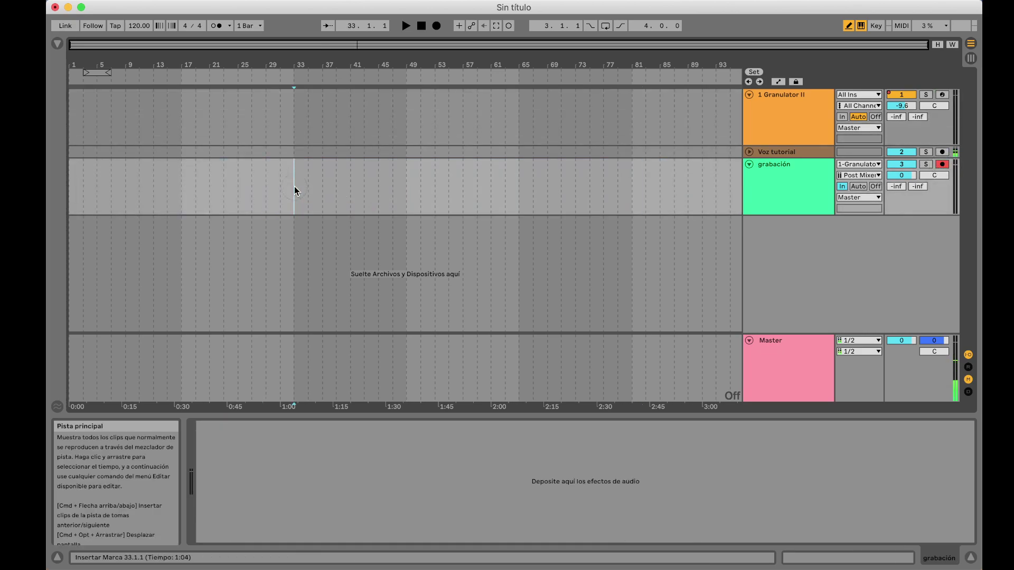
Try to record played notes onto the grabación track from bar 33, stop the transport and delete the recorded clip
{"action": "left_click", "coordinate": [436, 26]}
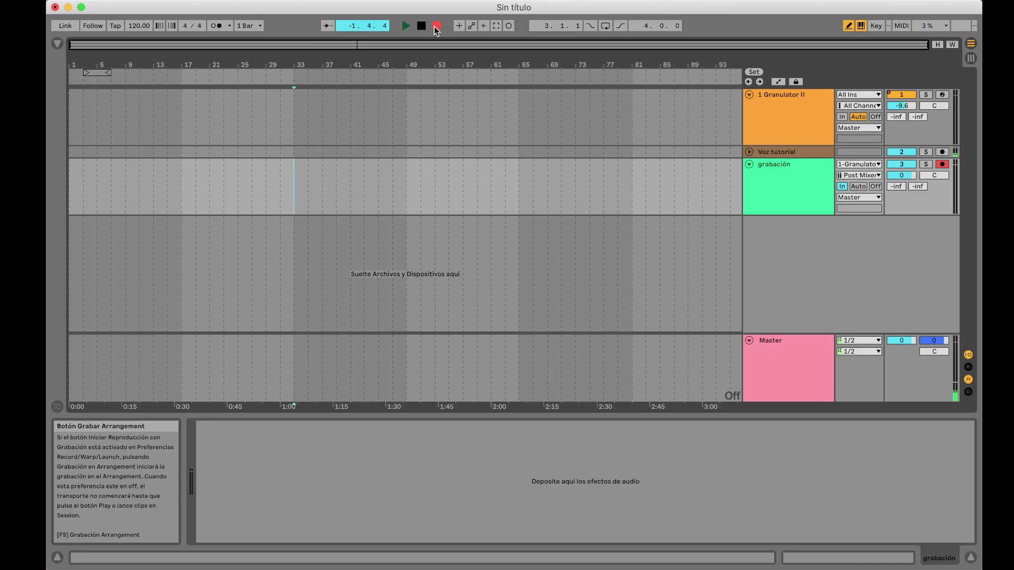
{"action": "key", "text": "a"}
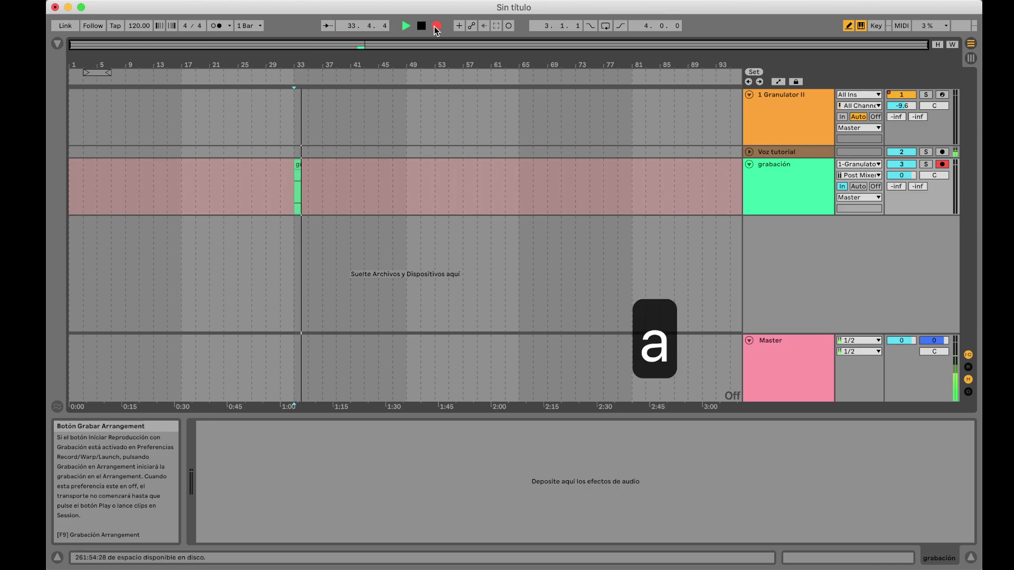
{"action": "key", "text": "d"}
{"action": "key", "text": "f"}
{"action": "key", "text": "d"}
{"action": "key", "text": "f"}
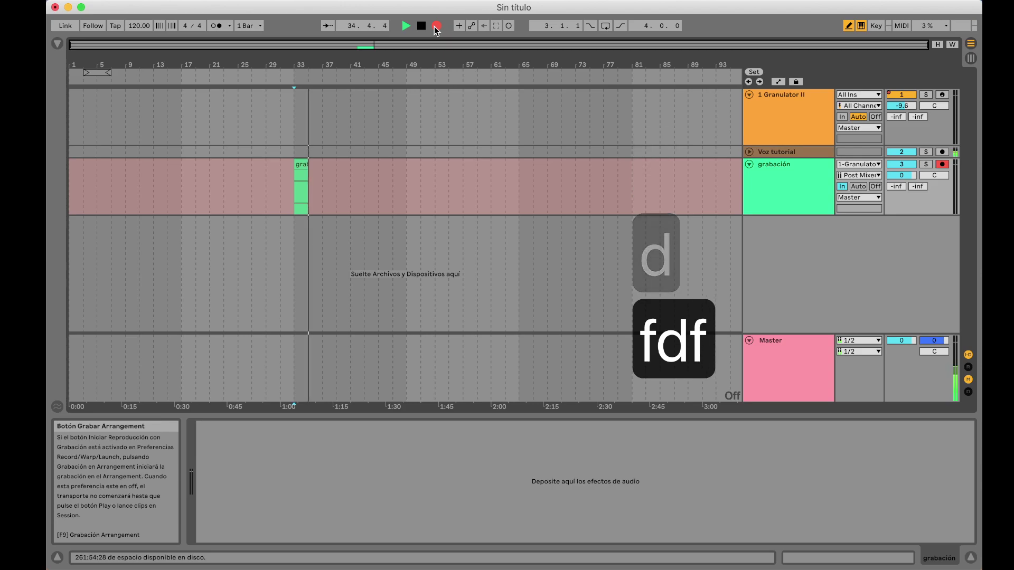
{"action": "key", "text": "j"}
{"action": "key", "text": "d"}
{"action": "key", "text": "f"}
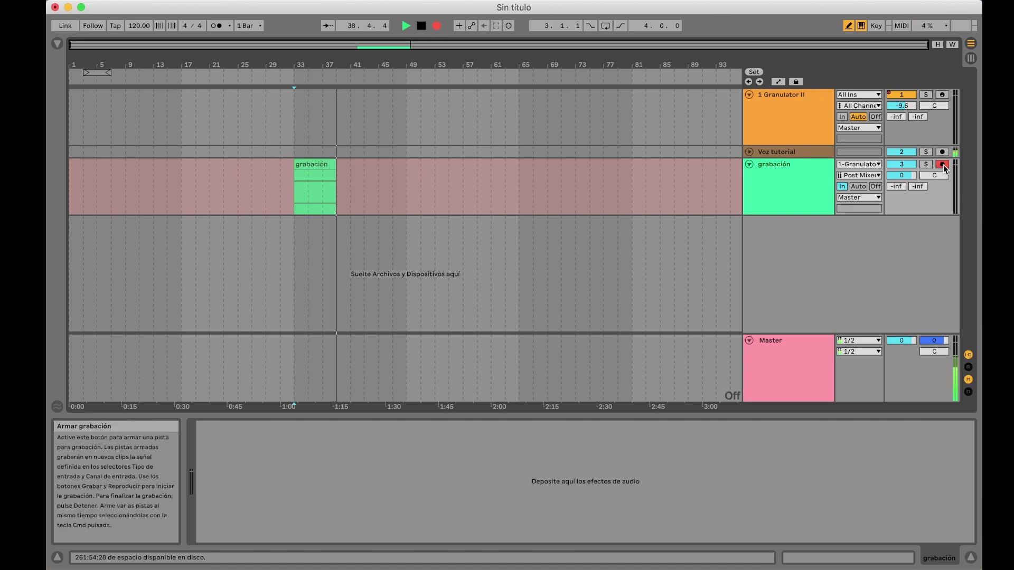
{"action": "key", "text": "space"}
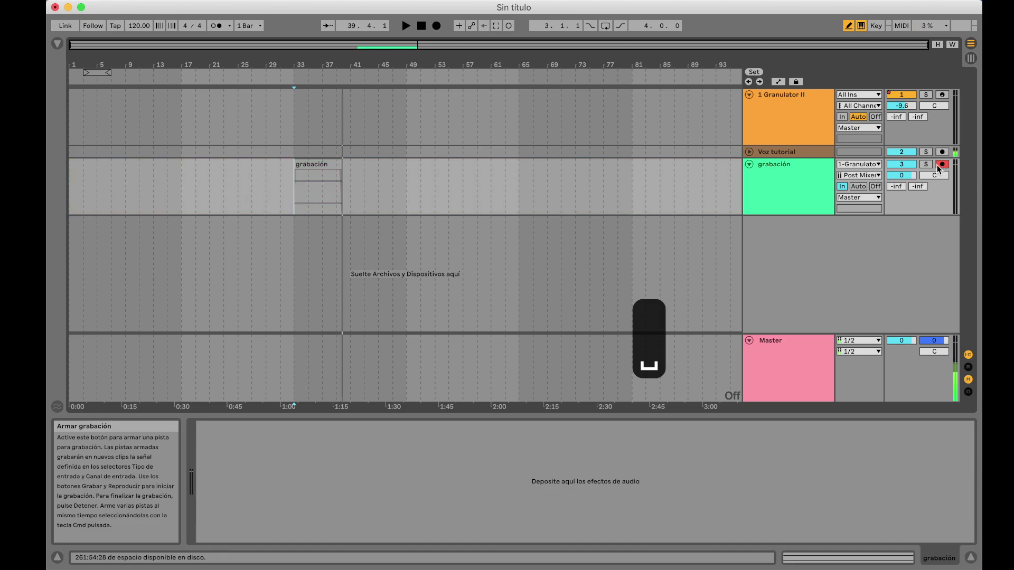
{"action": "left_click", "coordinate": [327, 167]}
{"action": "key", "text": "BackSpace"}
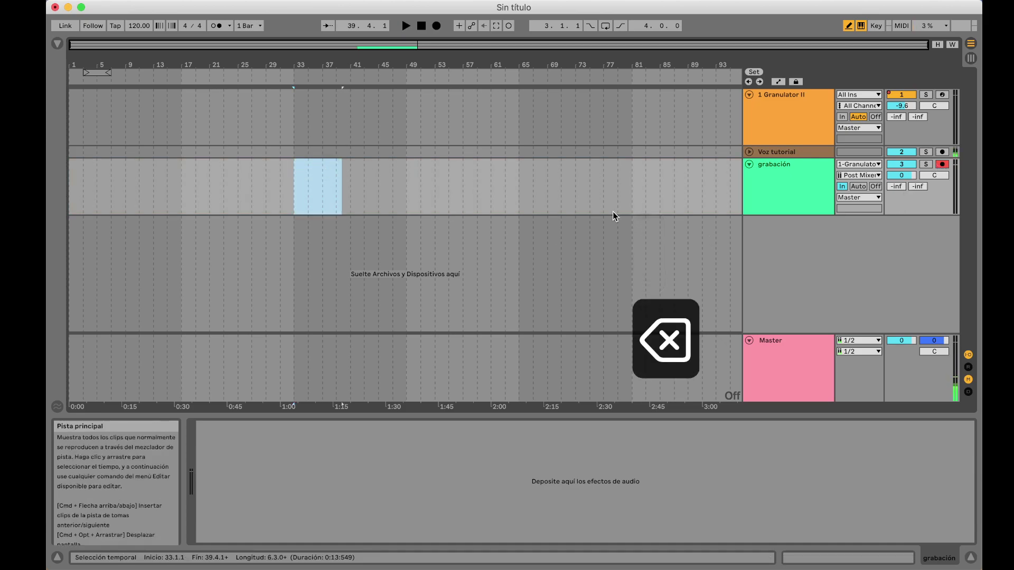
Disarm the grabación track, select the Granulator II track and play test notes with neither track armed
{"action": "left_click", "coordinate": [781, 198]}
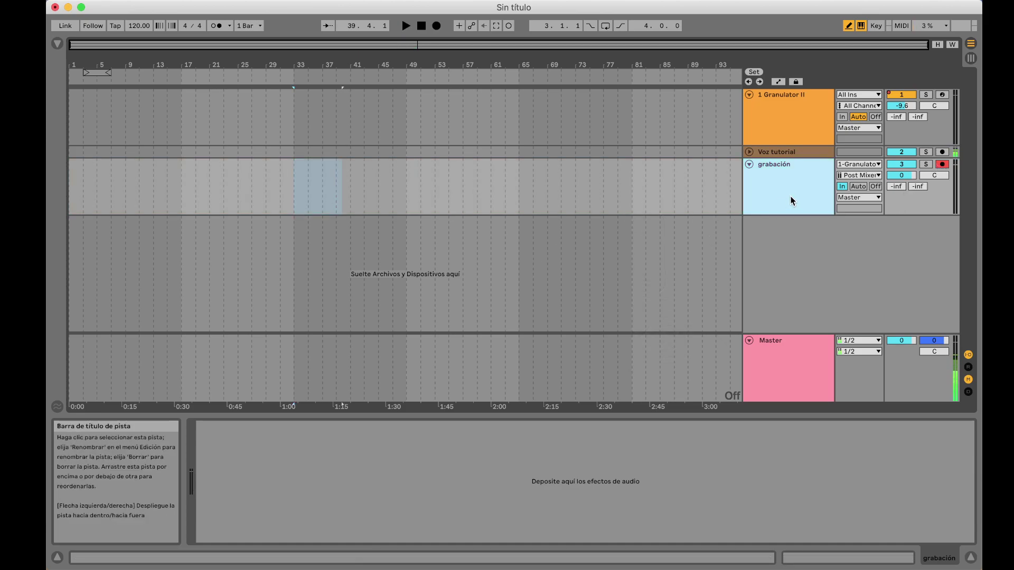
{"action": "left_click", "coordinate": [943, 164]}
{"action": "left_click", "coordinate": [802, 129]}
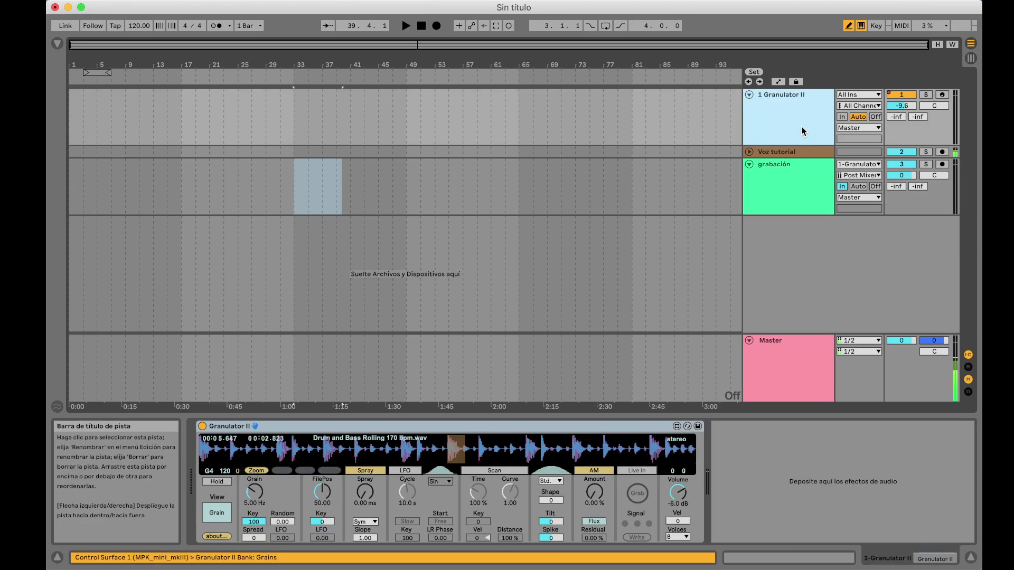
{"action": "key", "text": "a"}
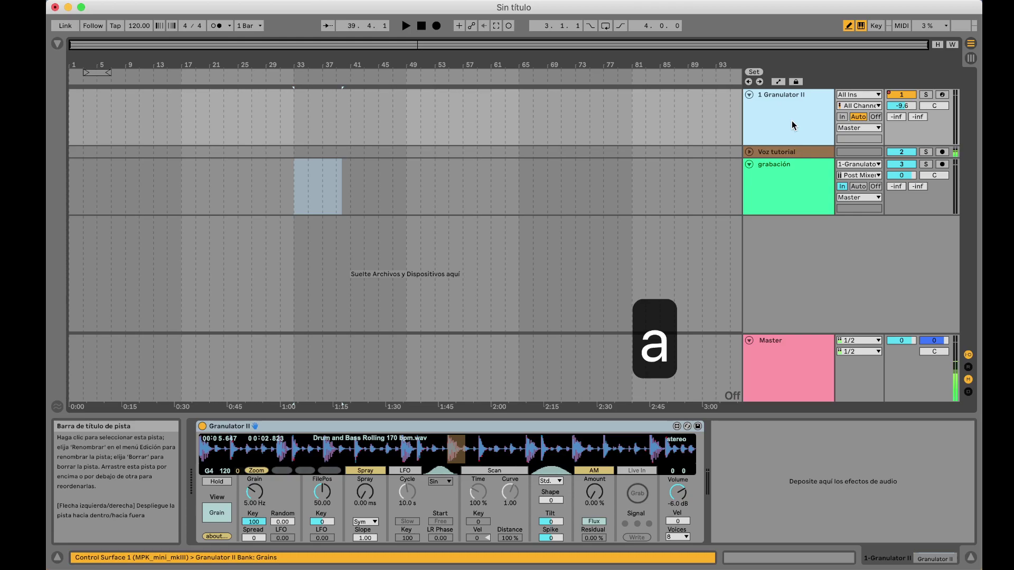
{"action": "key", "text": "d"}
{"action": "key", "text": "g"}
{"action": "key", "text": "s"}
{"action": "key", "text": "g"}
{"action": "key", "text": "f"}
{"action": "key", "text": "g"}
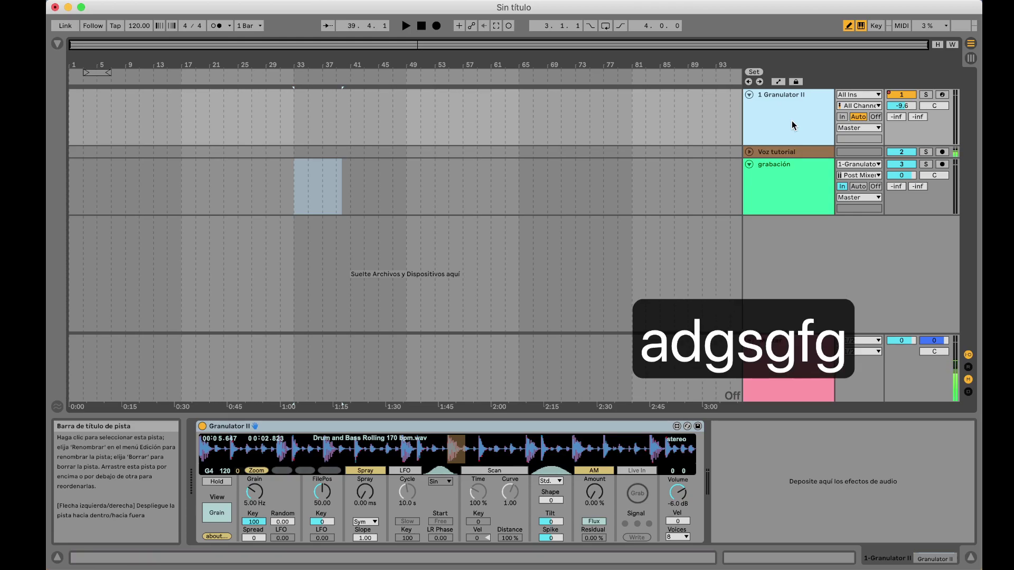
Arm the Granulator II track and play test notes to check its signal and the grabación track's input
{"action": "left_click", "coordinate": [943, 95]}
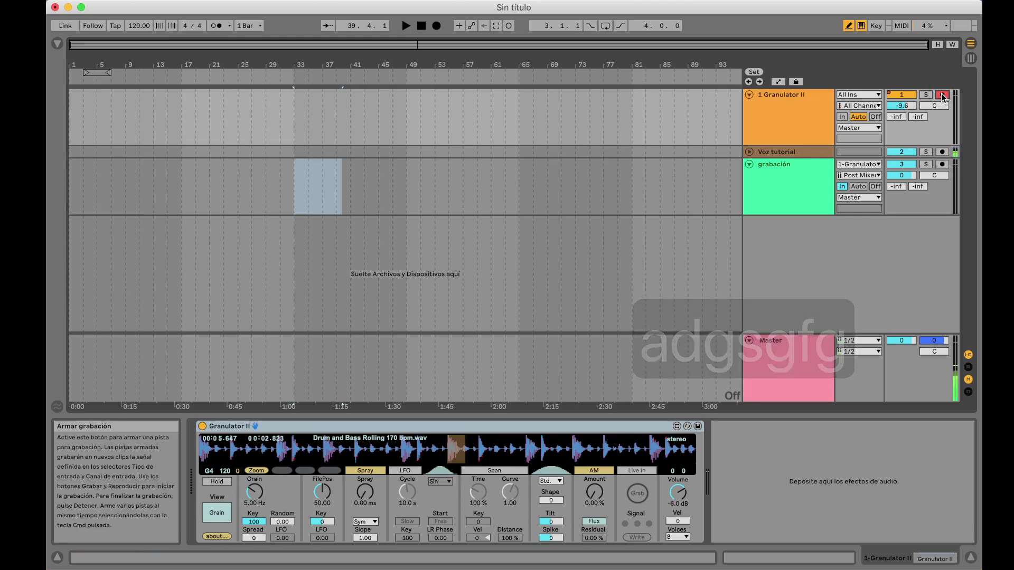
{"action": "key", "text": "a"}
{"action": "key", "text": "d"}
{"action": "key", "text": "g"}
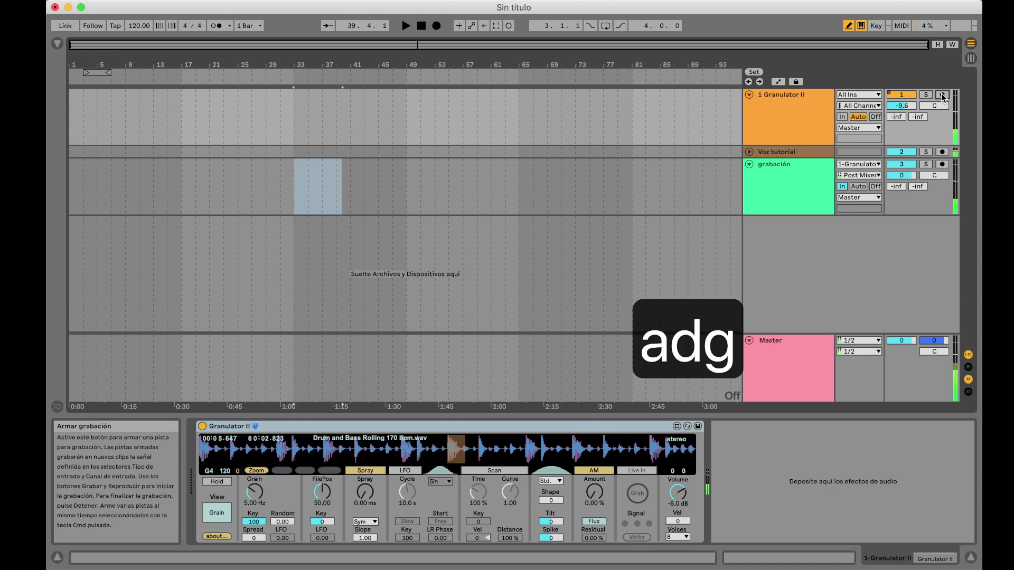
{"action": "key", "text": "g"}
{"action": "key", "text": "f"}
{"action": "key", "text": "f"}
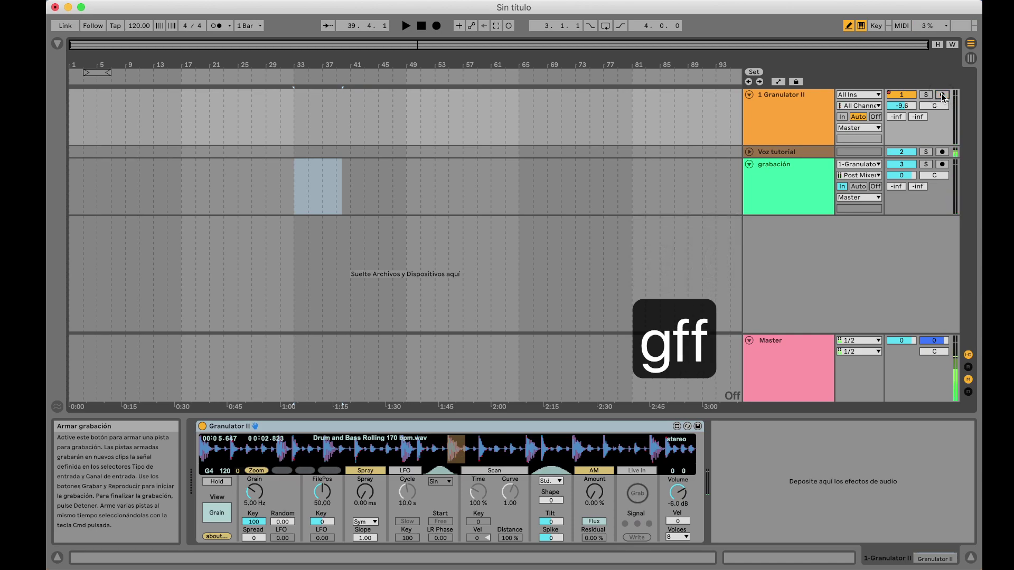
Arm both the Granulator II and grabación tracks for recording at the same time
{"action": "left_click", "coordinate": [942, 165]}
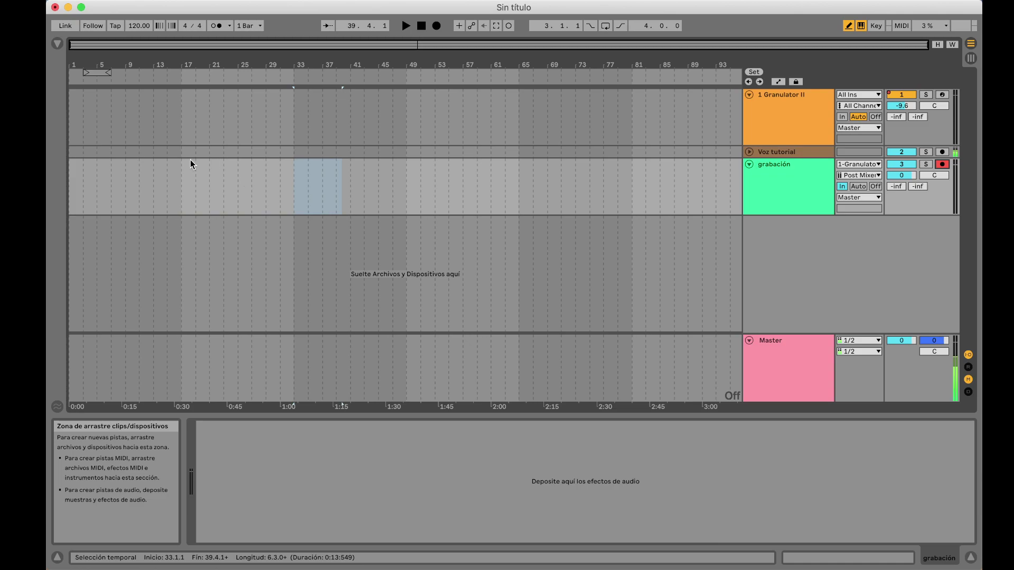
{"action": "left_click", "coordinate": [940, 97]}
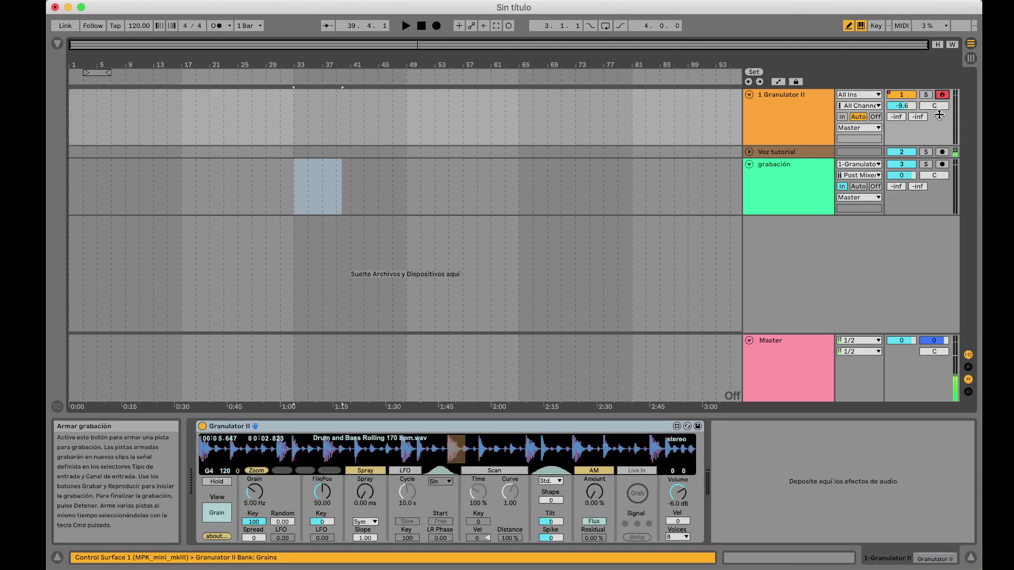
{"action": "left_click", "coordinate": [941, 97]}
{"action": "left_click", "coordinate": [942, 95]}
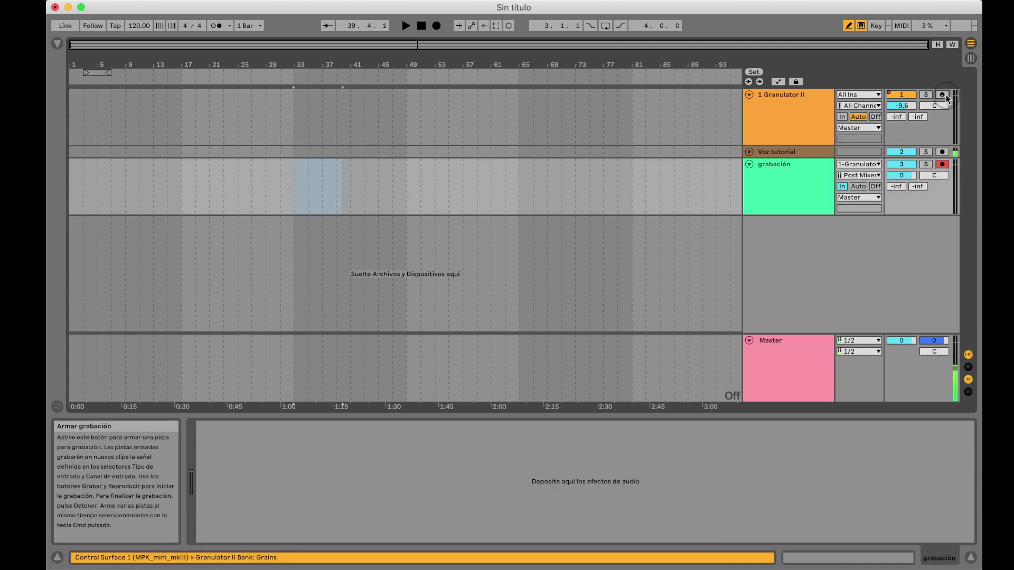
{"action": "left_click", "coordinate": [943, 166]}
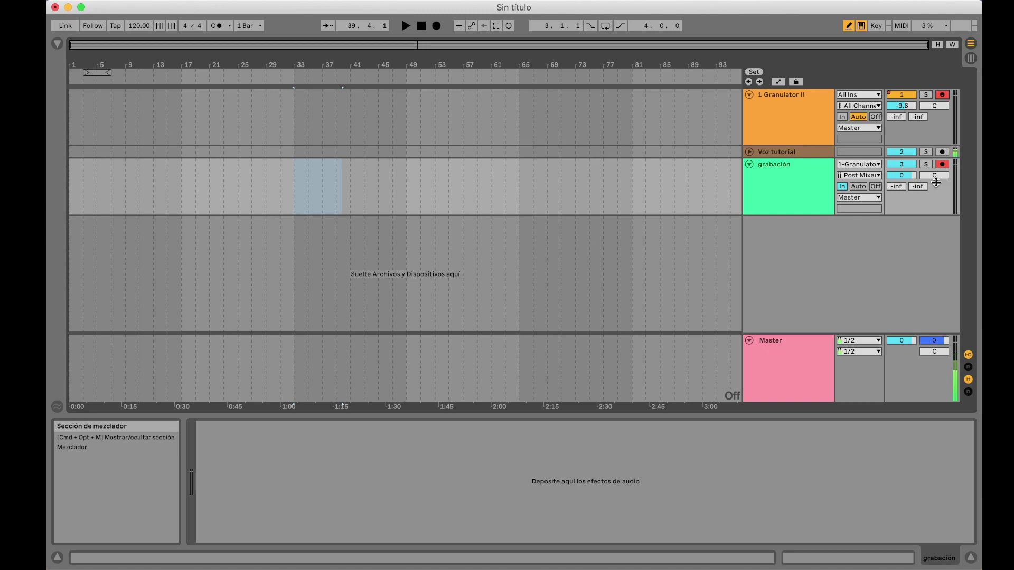
Start recording on both armed tracks from just before bar 33 and play a series of notes
{"action": "left_click", "coordinate": [293, 181]}
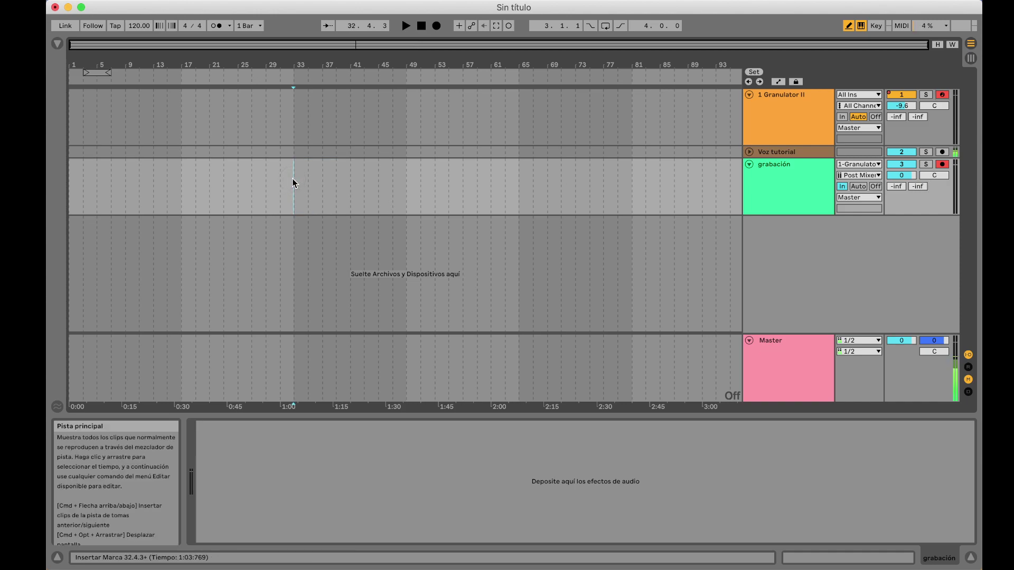
{"action": "left_click", "coordinate": [434, 25]}
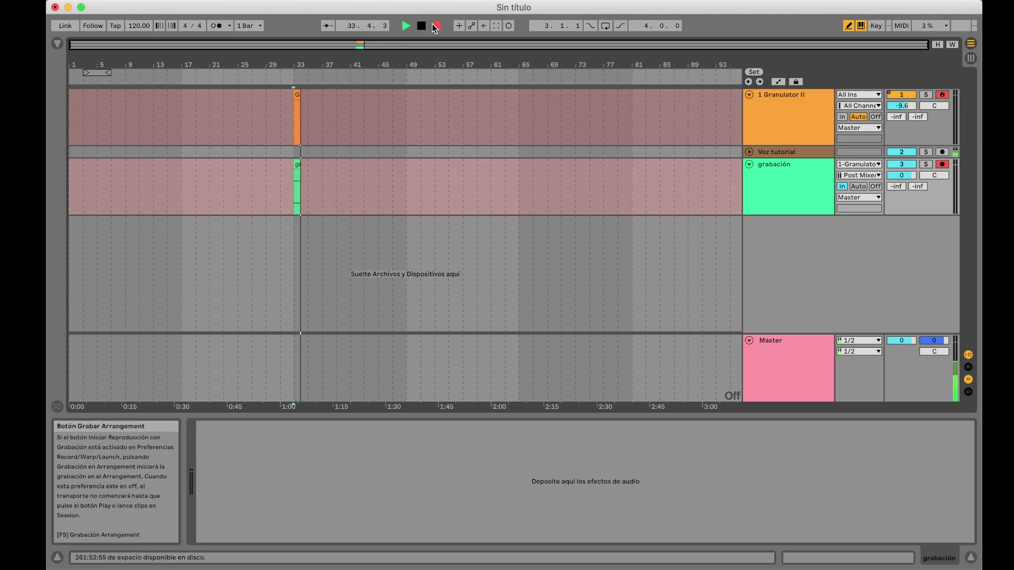
{"action": "key", "text": "a"}
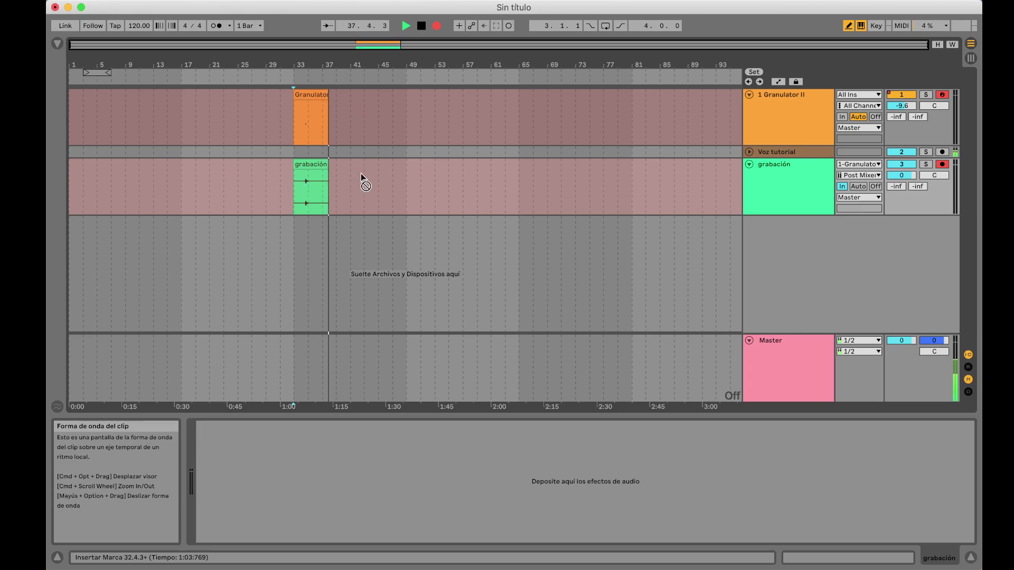
{"action": "key", "text": "a"}
{"action": "key", "text": "h"}
{"action": "key", "text": "h"}
{"action": "key", "text": "h"}
{"action": "key", "text": "h"}
{"action": "key", "text": "h"}
{"action": "key", "text": "h"}
{"action": "key", "text": "h"}
{"action": "key", "text": "h"}
{"action": "key", "text": "h"}
{"action": "key", "text": "h"}
{"action": "key", "text": "f"}
{"action": "key", "text": "d"}
{"action": "key", "text": "l"}
{"action": "key", "text": "l"}
{"action": "key", "text": "l"}
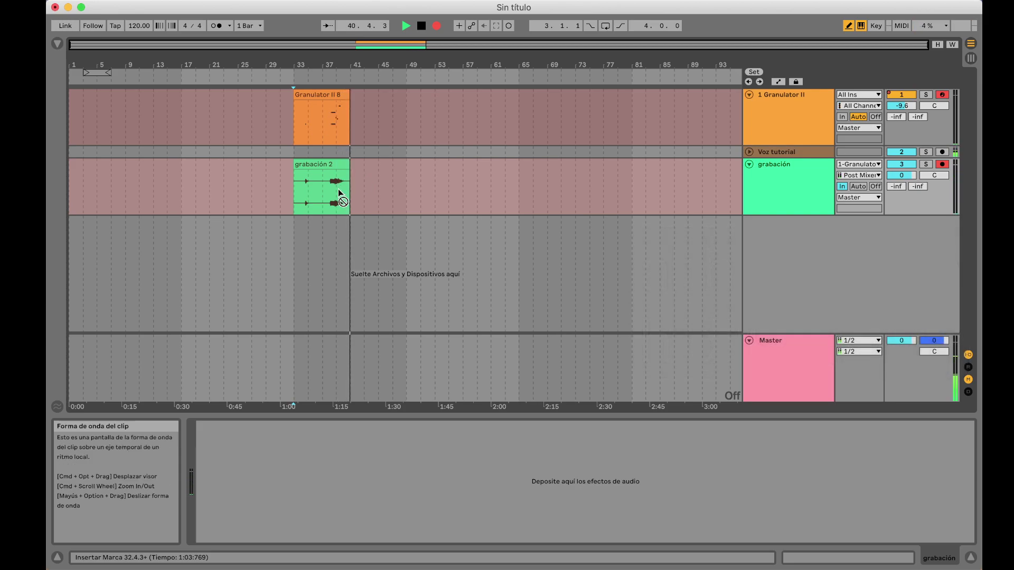
While recording continues, turn on Hold in Granulator II and play one sustained note
{"action": "left_click", "coordinate": [766, 112]}
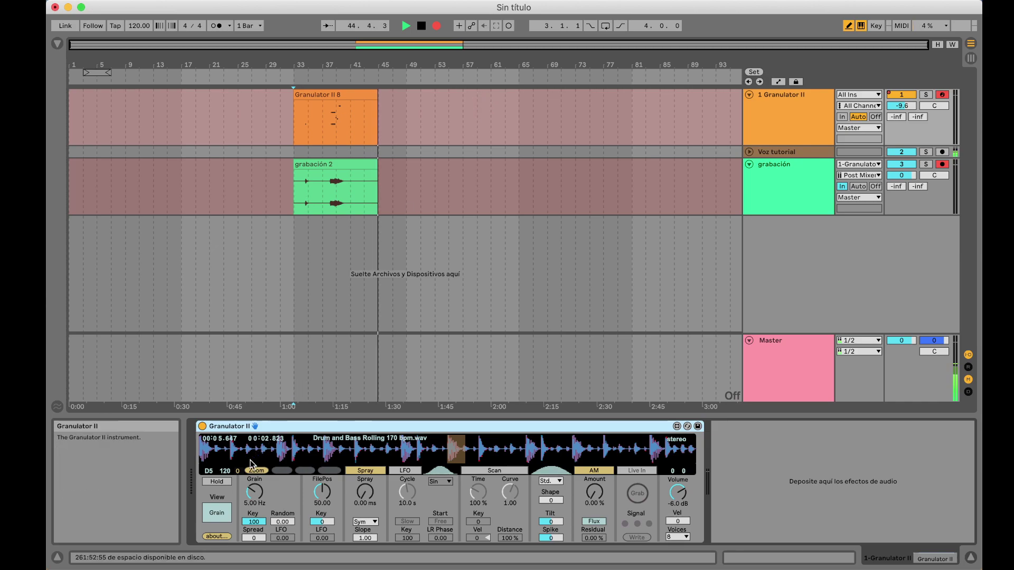
{"action": "left_click", "coordinate": [224, 482]}
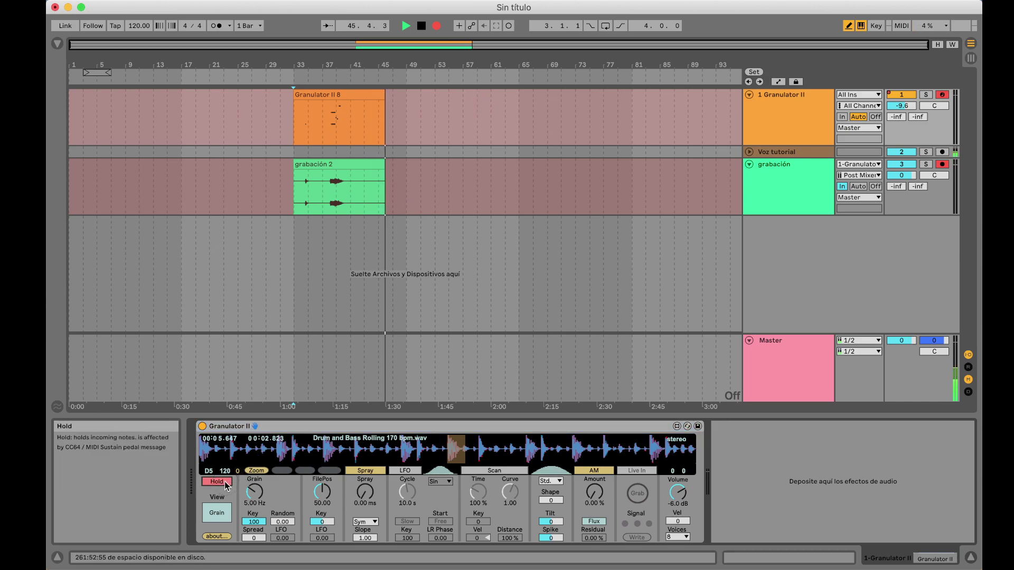
{"action": "key", "text": "a"}
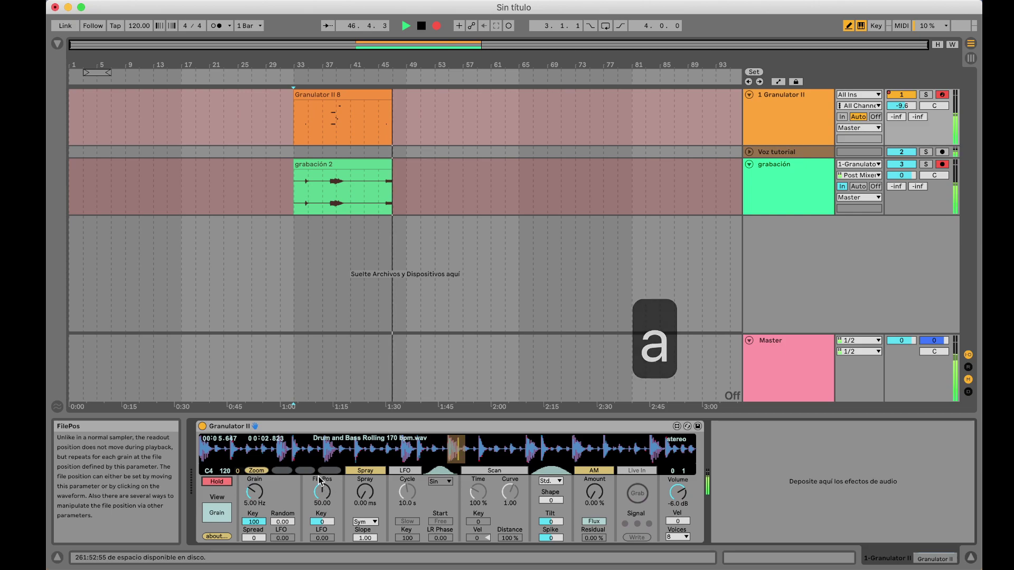
Set Granulator II's Grain to 26.6 Hz, FilePos to 36.61 and Volume to -11 dB, then turn off Hold and stop recording
{"action": "mouse_move", "coordinate": [321, 490]}
{"action": "left_mouse_down"}
{"action": "mouse_move", "coordinate": [317, 515]}
{"action": "mouse_move", "coordinate": [302, 472]}
{"action": "mouse_move", "coordinate": [298, 482]}
{"action": "mouse_move", "coordinate": [252, 479]}
{"action": "left_mouse_up"}
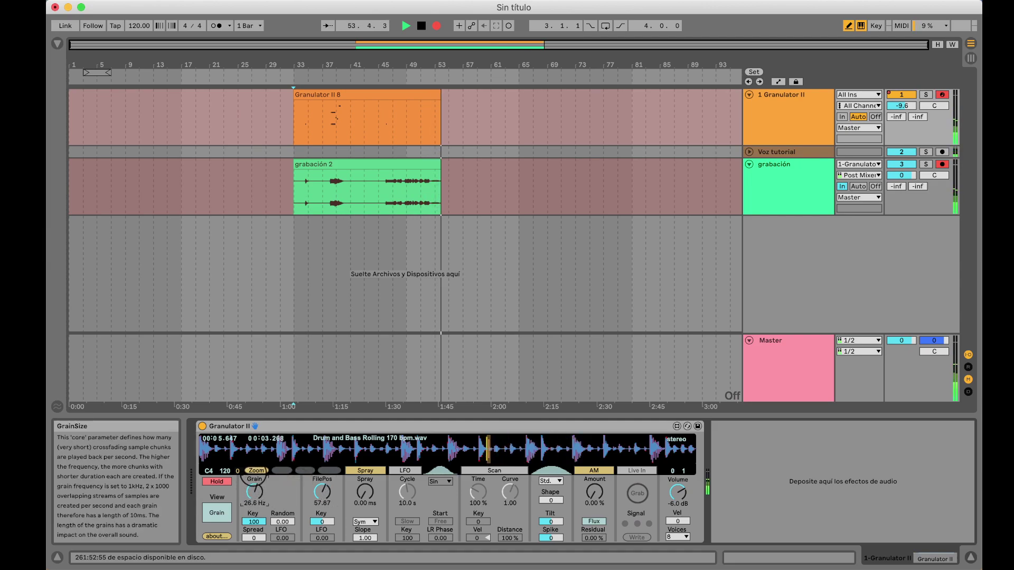
{"action": "left_click_drag", "start_coordinate": [321, 490], "coordinate": [312, 508]}
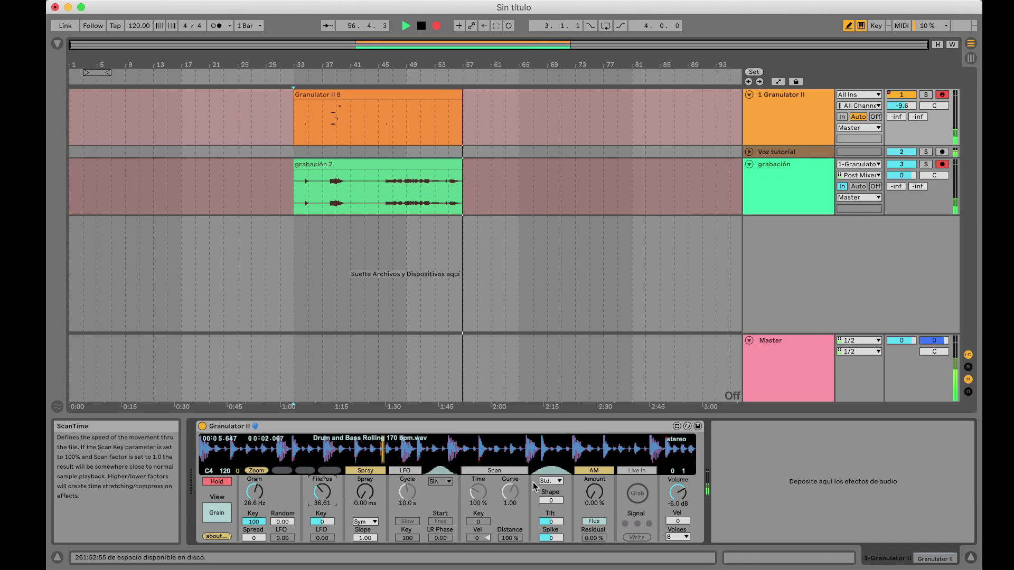
{"action": "left_click_drag", "start_coordinate": [685, 494], "coordinate": [676, 528]}
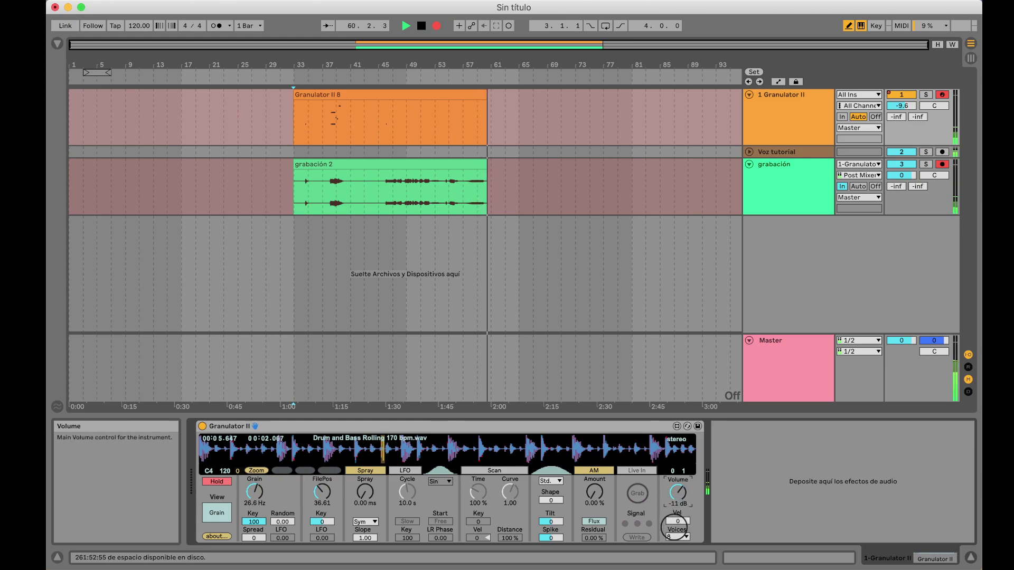
{"action": "left_click", "coordinate": [217, 482]}
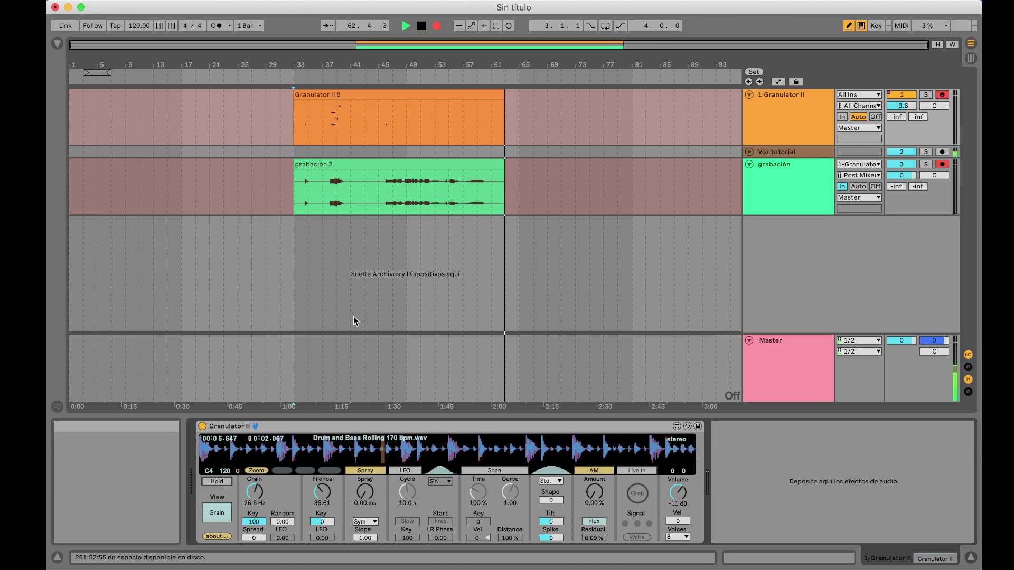
{"action": "key", "text": "space"}
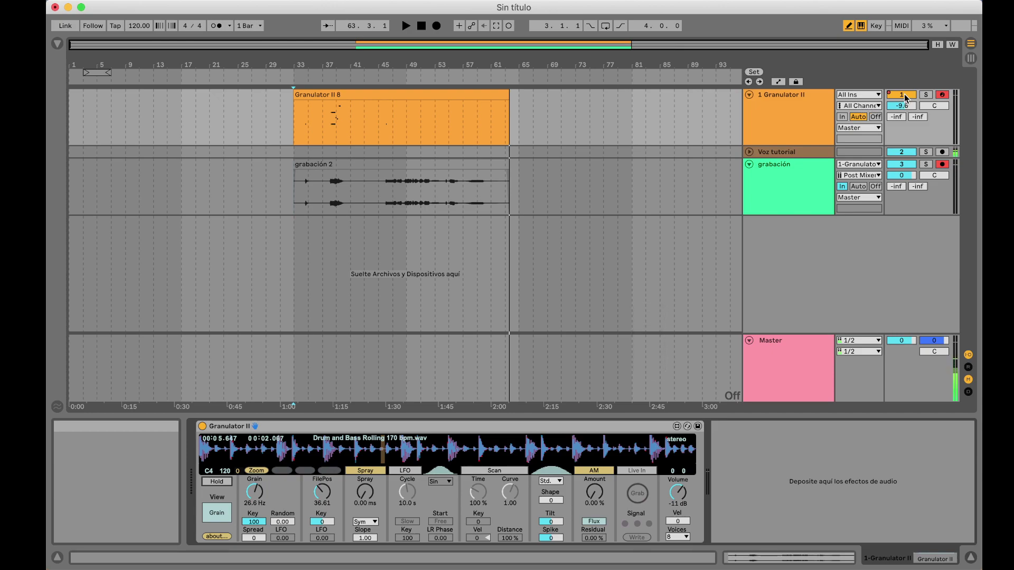
Deactivate the recorded MIDI clip on the Granulator II track, and toggle the recorded grabación audio clip off and on again
{"action": "left_click", "coordinate": [465, 95]}
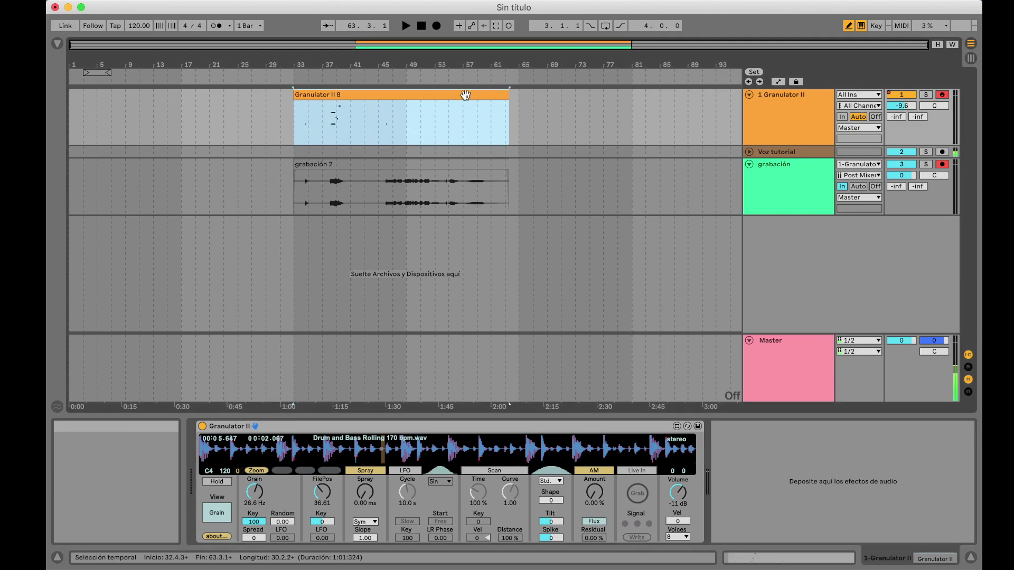
{"action": "key", "text": "0"}
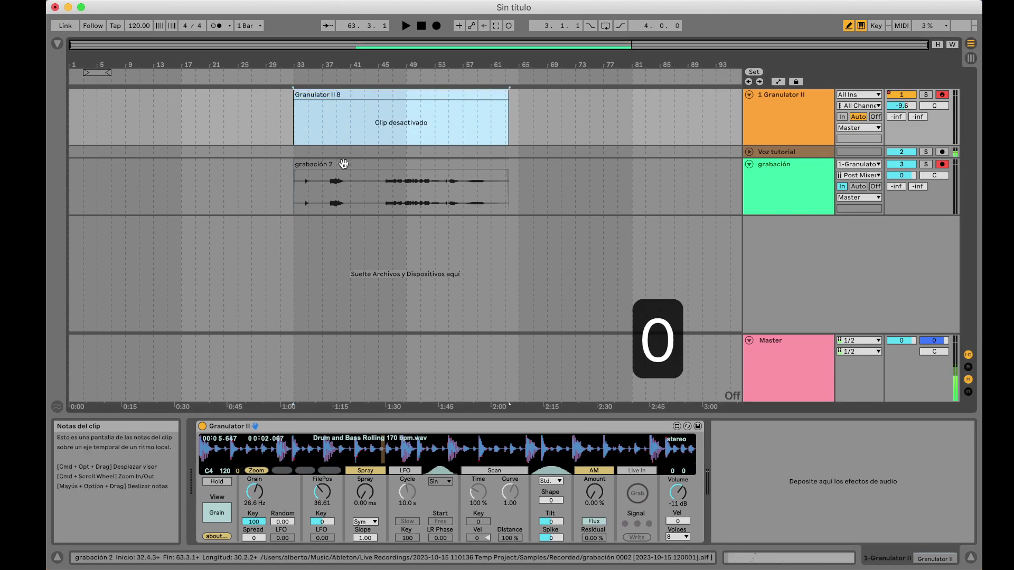
{"action": "left_click", "coordinate": [391, 164]}
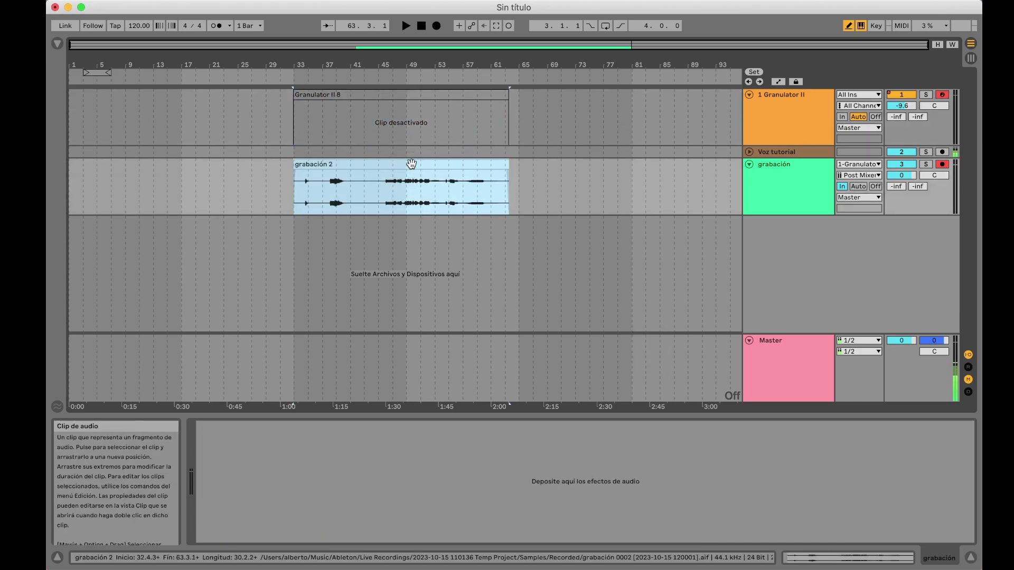
{"action": "key", "text": "0"}
{"action": "key", "text": "0"}
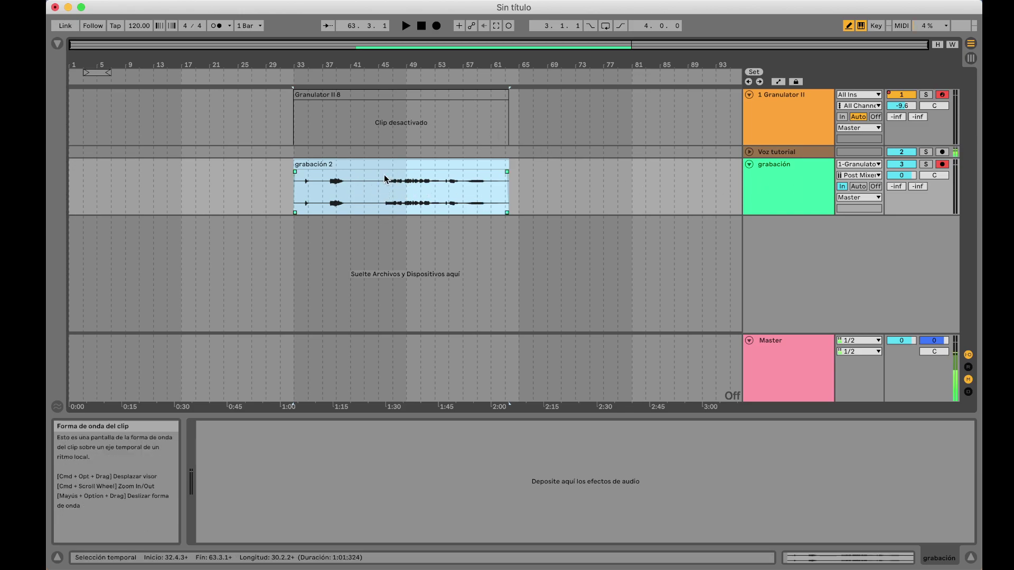
Set the grabación track's monitoring to Auto, play back its recorded clip from about bar 37 and stop playback
{"action": "left_click", "coordinate": [859, 187]}
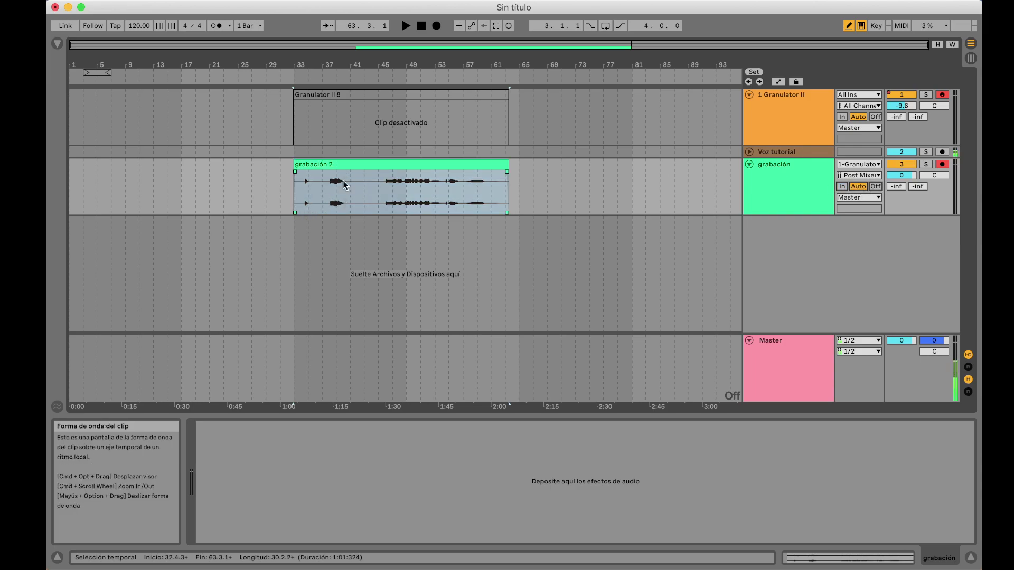
{"action": "left_click", "coordinate": [326, 73]}
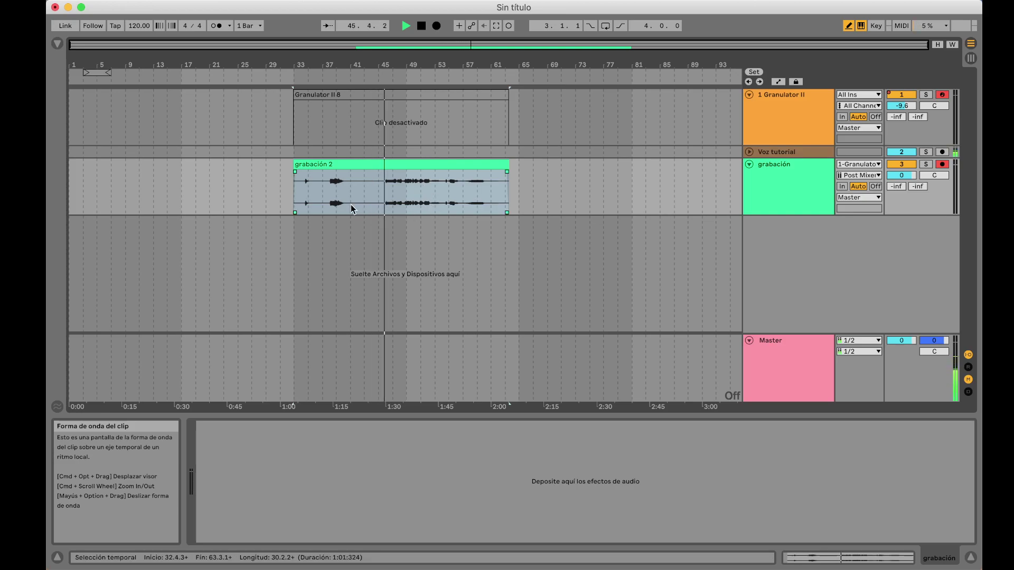
{"action": "key", "text": "space"}
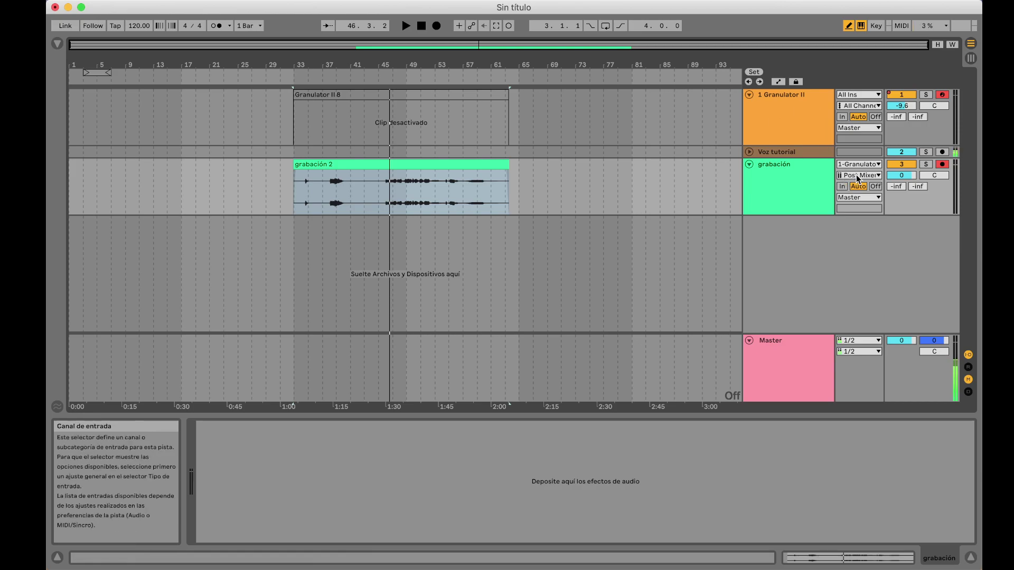
Set the grabación track's monitoring to In and route the Granulator II track's audio output to grabación
{"action": "left_click", "coordinate": [841, 187]}
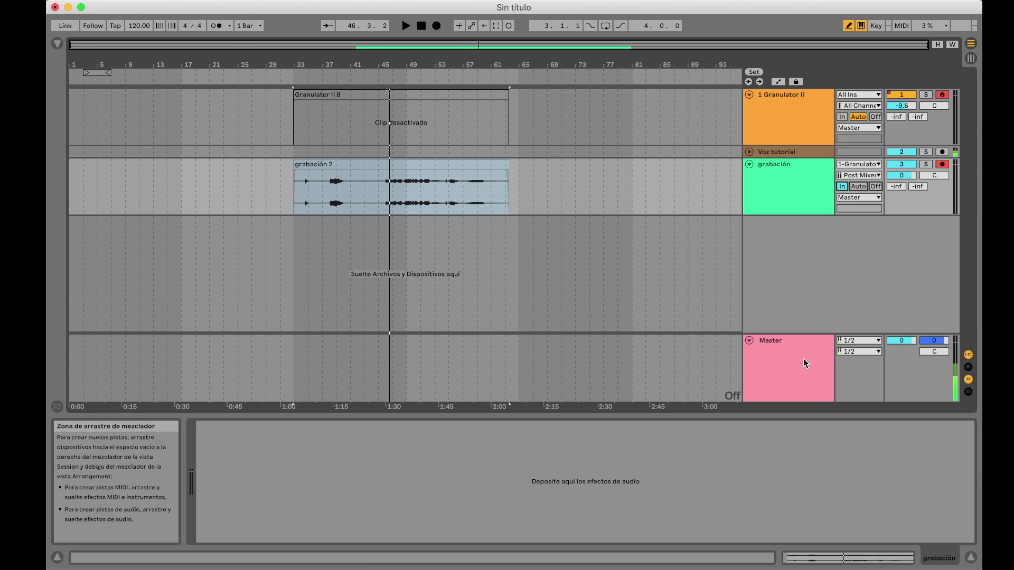
{"action": "left_click", "coordinate": [857, 129]}
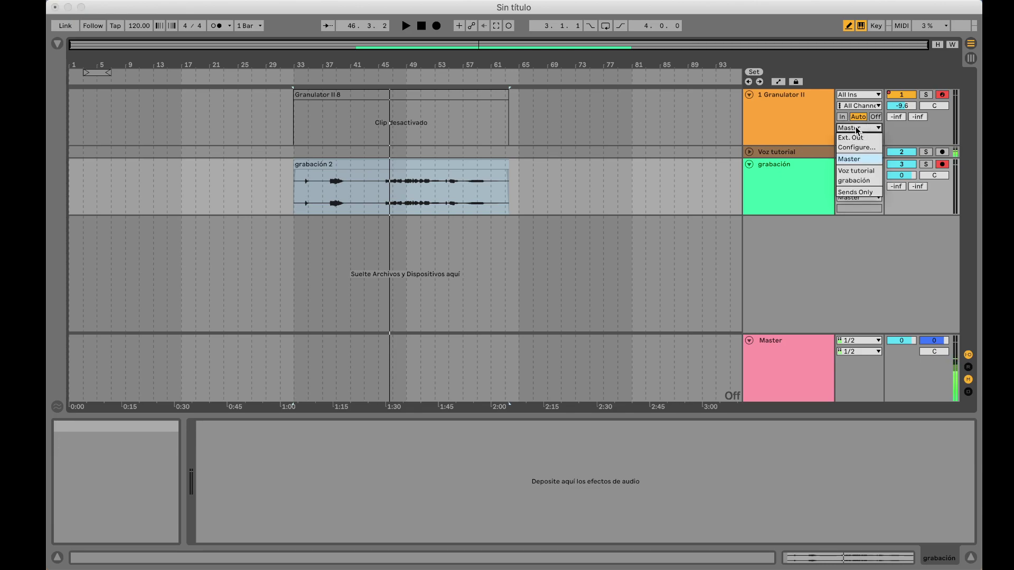
{"action": "left_click", "coordinate": [854, 181]}
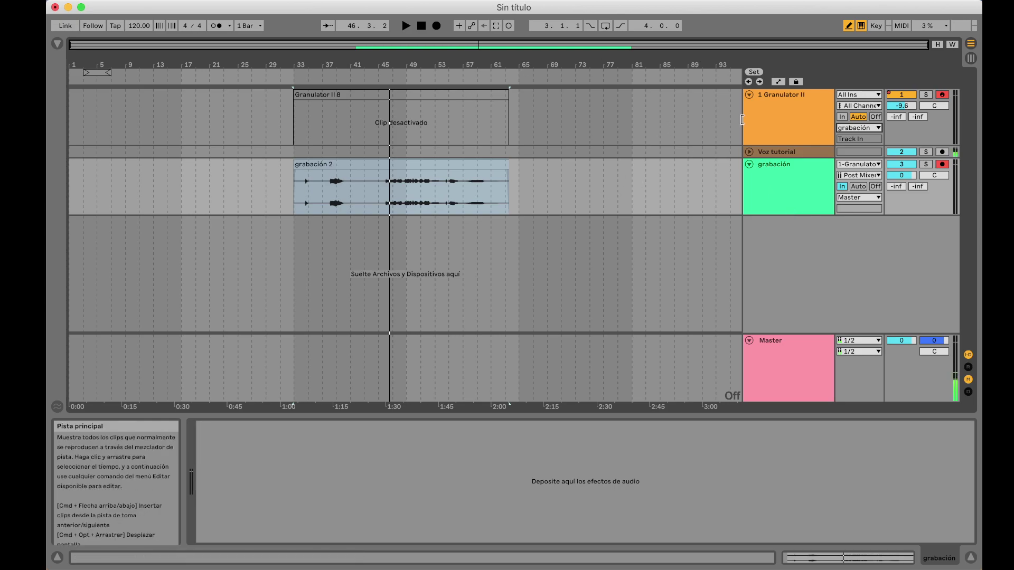
Play notes to check the Granulator II signal passing through the grabación track
{"action": "key", "text": "a"}
{"action": "key", "text": "f"}
{"action": "key", "text": "g"}
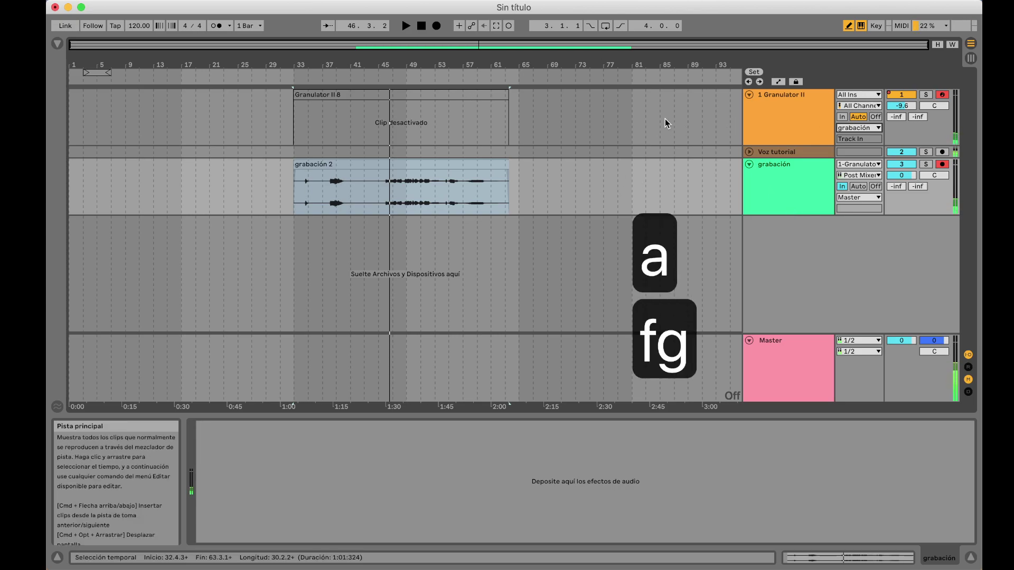
{"action": "key", "text": "h"}
{"action": "key", "text": "j"}
{"action": "key", "text": "k"}
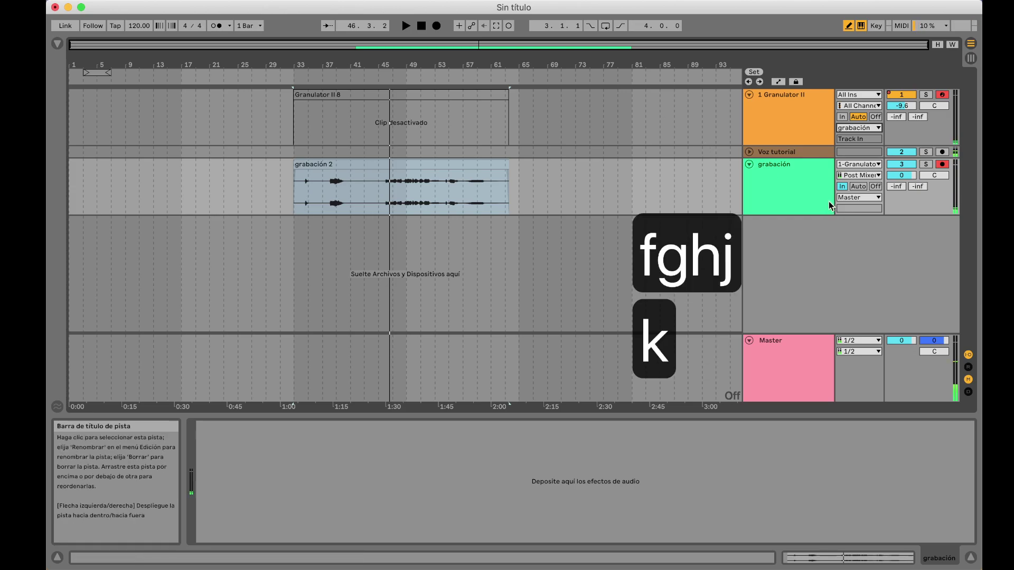
Mute the grabación track, play notes to compare the Granulator II and Master signals, and reactivate the track
{"action": "left_click", "coordinate": [905, 164]}
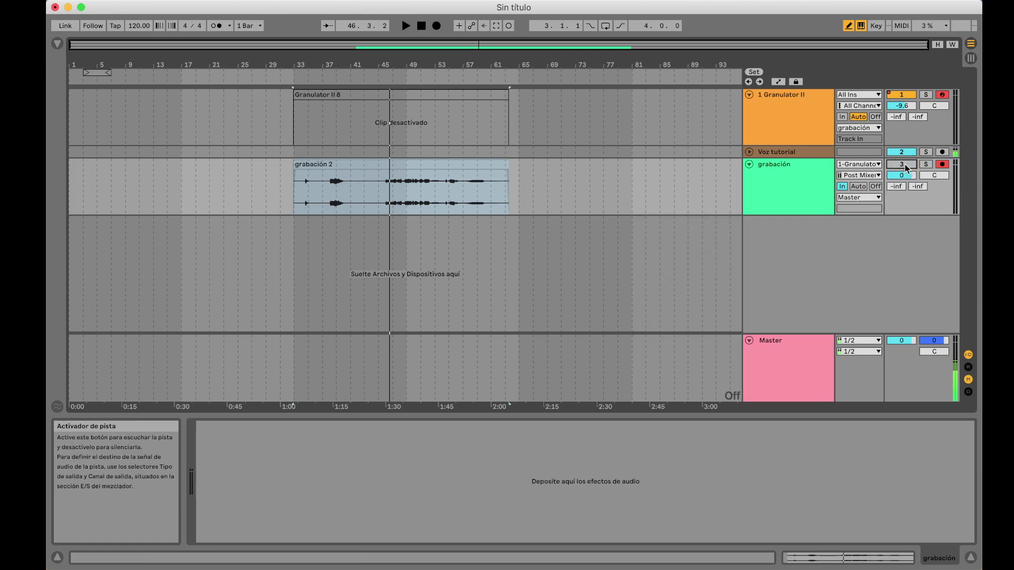
{"action": "key", "text": "a"}
{"action": "key", "text": "g"}
{"action": "key", "text": "j"}
{"action": "key", "text": "j"}
{"action": "key", "text": "j"}
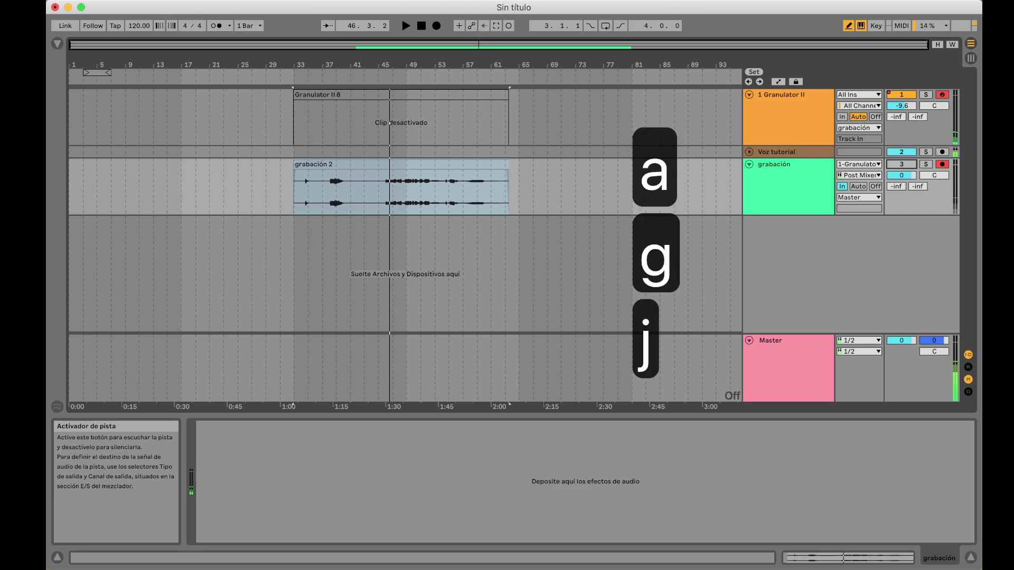
{"action": "key", "text": "j"}
{"action": "key", "text": "j"}
{"action": "key", "text": "j"}
{"action": "key", "text": "j"}
{"action": "key", "text": "j"}
{"action": "key", "text": "j"}
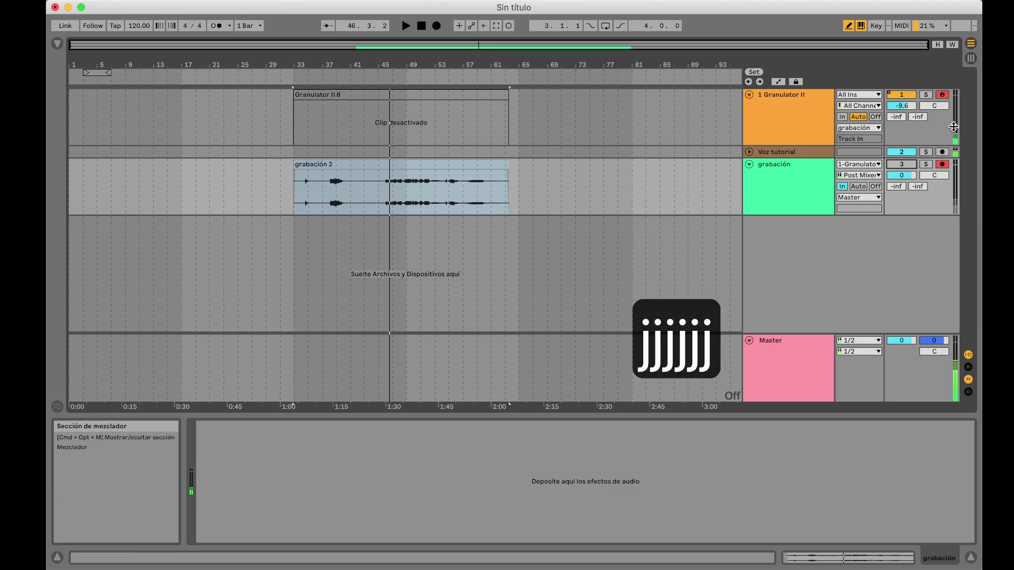
{"action": "key", "text": "h"}
{"action": "key", "text": "h"}
{"action": "key", "text": "h"}
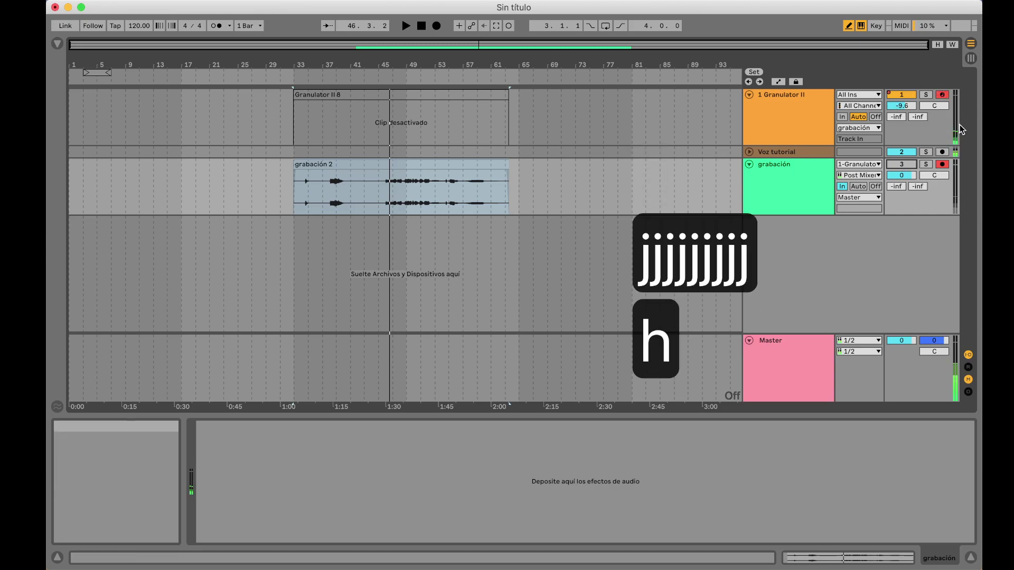
{"action": "key", "text": "h"}
{"action": "key", "text": "h"}
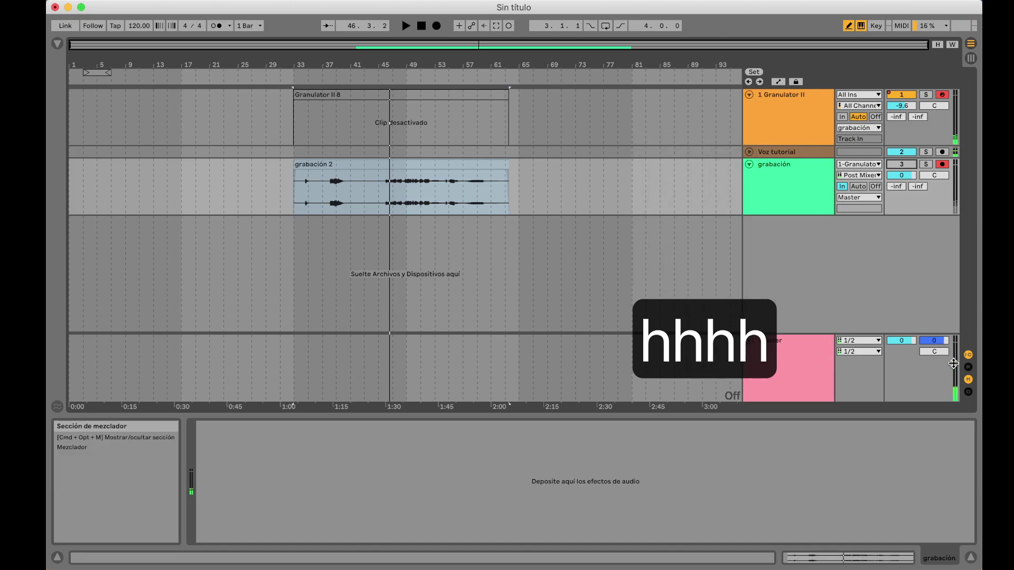
{"action": "key", "text": "h"}
{"action": "key", "text": "h"}
{"action": "key", "text": "h"}
{"action": "key", "text": "h"}
{"action": "key", "text": "h"}
{"action": "key", "text": "h"}
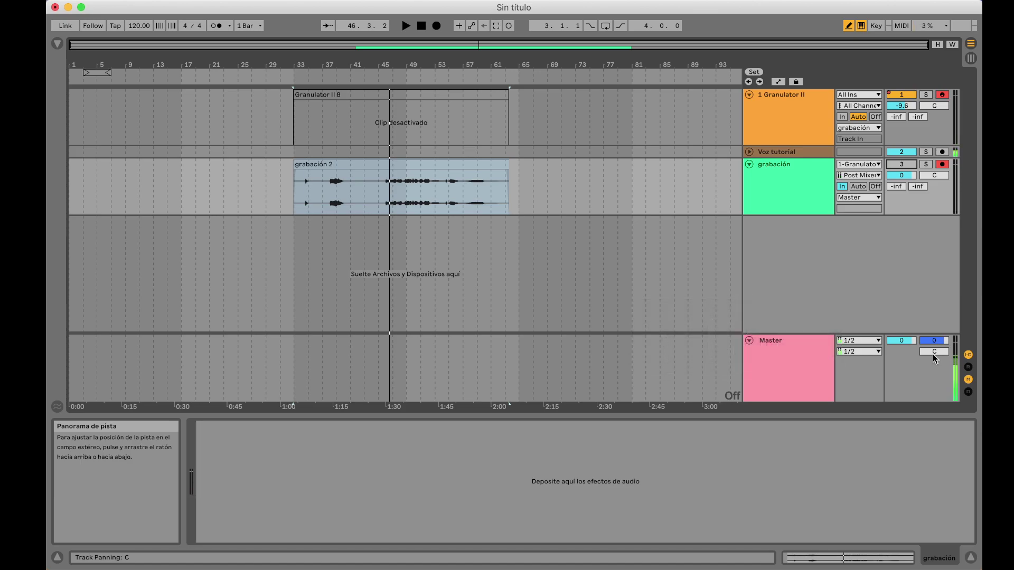
{"action": "key", "text": "a"}
{"action": "key", "text": "s"}
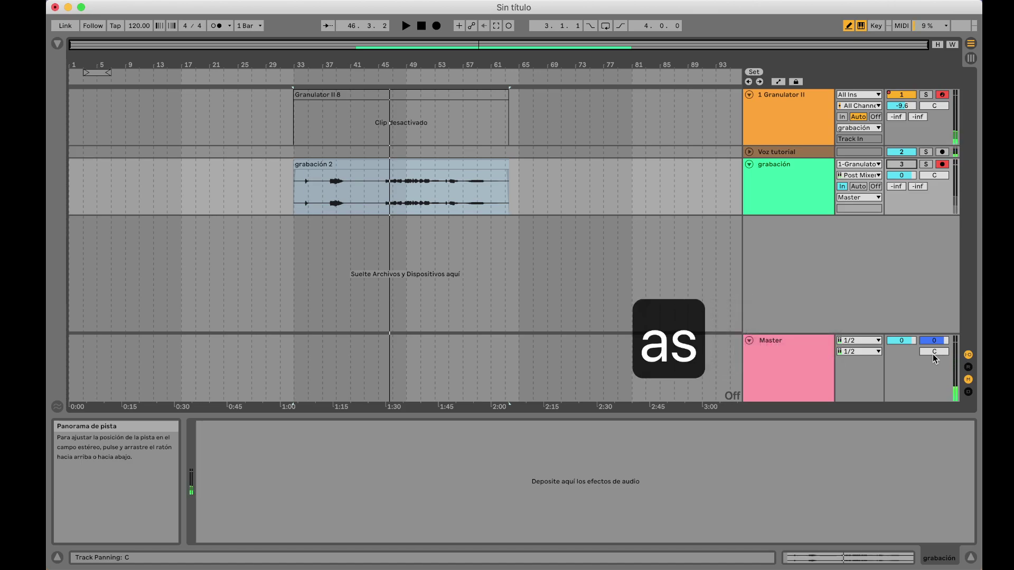
{"action": "key", "text": "d"}
{"action": "key", "text": "g"}
{"action": "key", "text": "g"}
{"action": "key", "text": "g"}
{"action": "key", "text": "g"}
{"action": "key", "text": "g"}
{"action": "key", "text": "g"}
{"action": "key", "text": "g"}
{"action": "key", "text": "g"}
{"action": "key", "text": "g"}
{"action": "key", "text": "g"}
{"action": "key", "text": "g"}
{"action": "key", "text": "g"}
{"action": "key", "text": "g"}
{"action": "key", "text": "g"}
{"action": "key", "text": "g"}
{"action": "key", "text": "g"}
{"action": "key", "text": "d"}
{"action": "key", "text": "s"}
{"action": "key", "text": "a"}
{"action": "key", "text": "a"}
{"action": "key", "text": "a"}
{"action": "key", "text": "a"}
{"action": "key", "text": "a"}
{"action": "key", "text": "a"}
{"action": "key", "text": "a"}
{"action": "key", "text": "g"}
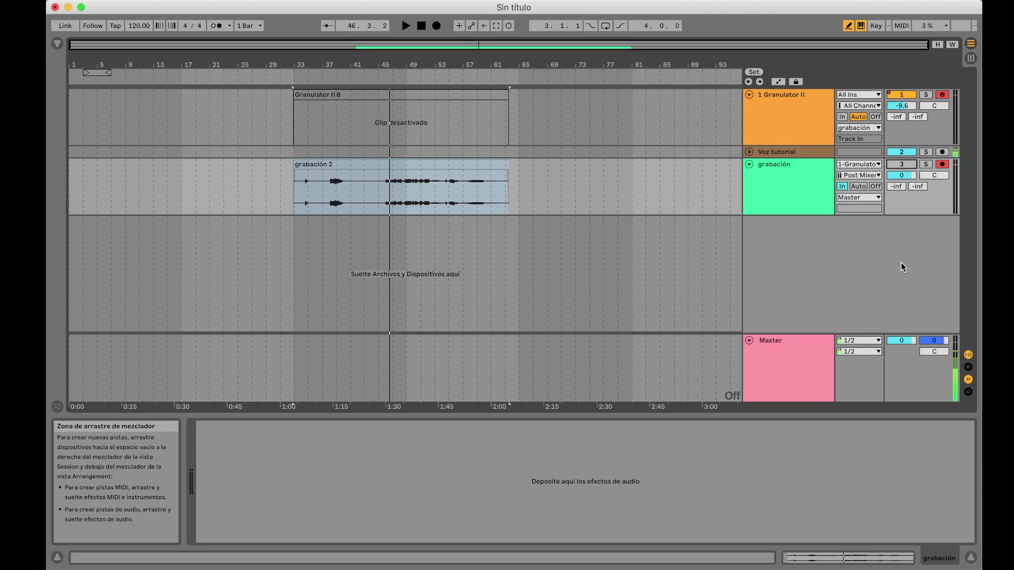
{"action": "left_click", "coordinate": [896, 165]}
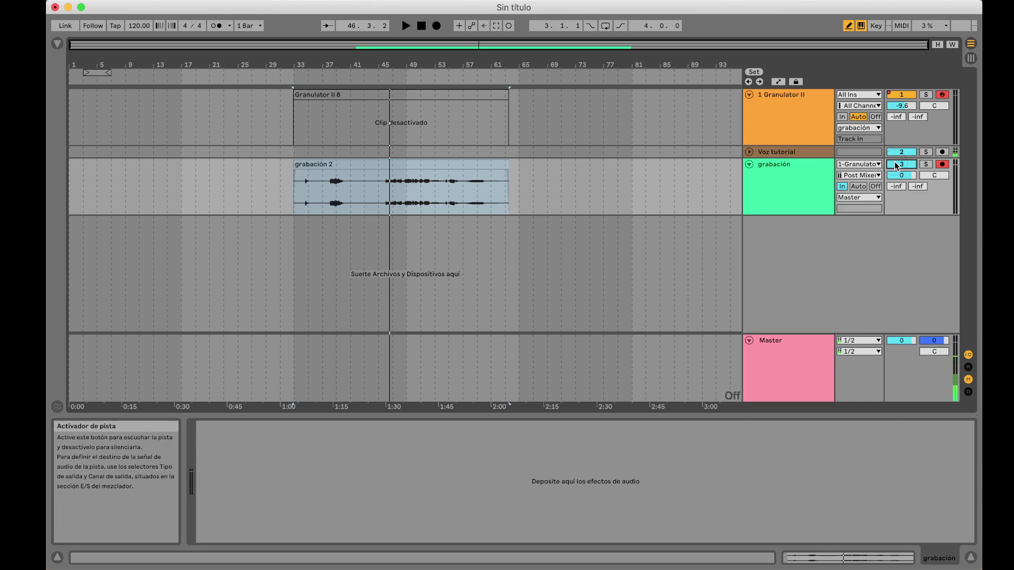
Set the Granulator II track's audio output to Master and the grabación track's input to Resampling
{"action": "left_click", "coordinate": [861, 128]}
{"action": "left_click", "coordinate": [862, 159]}
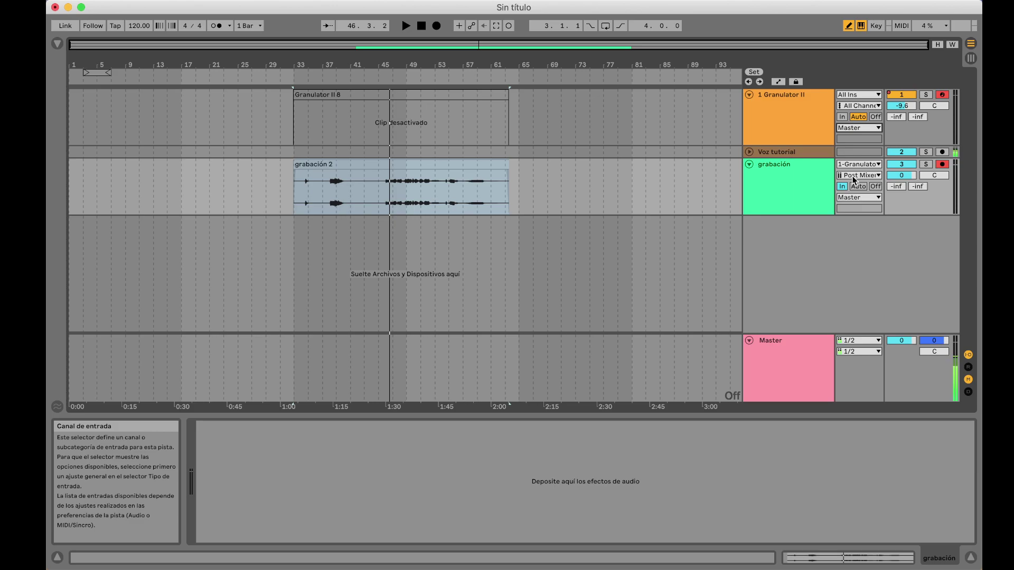
{"action": "left_click", "coordinate": [853, 163]}
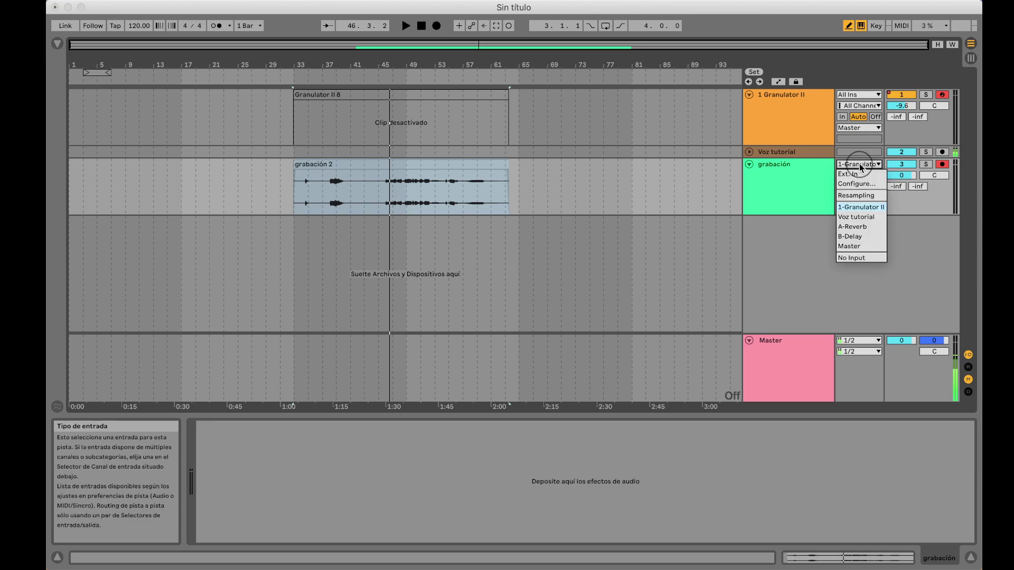
{"action": "left_click", "coordinate": [857, 195]}
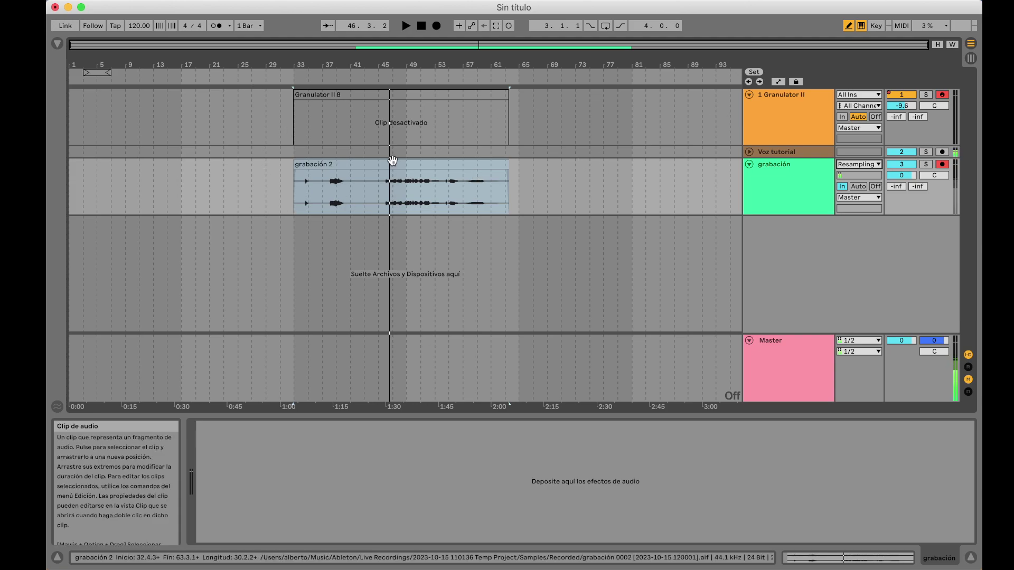
{"action": "left_click", "coordinate": [803, 188]}
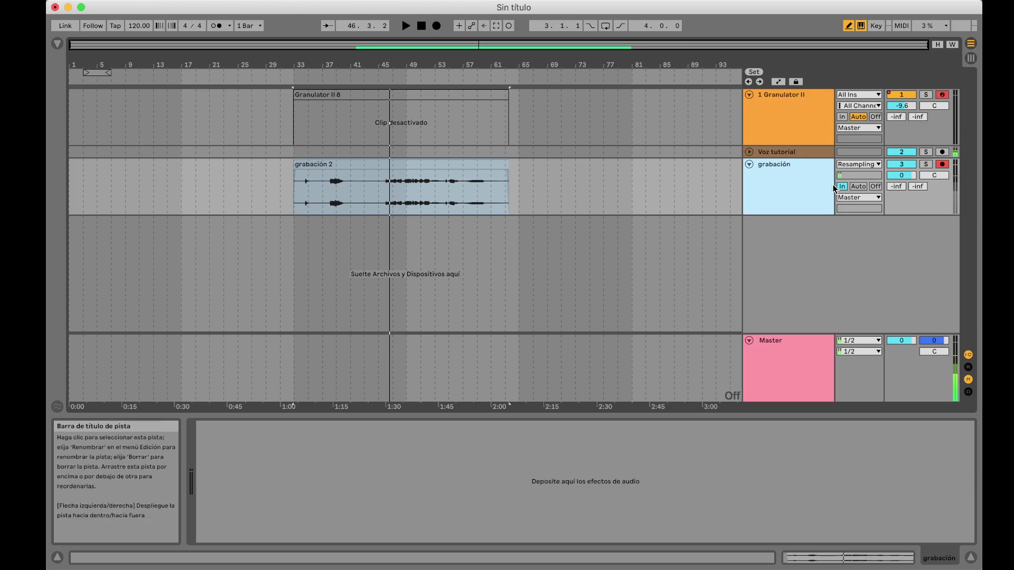
Start an arrangement recording at bar 67 on both armed tracks and play notes on Granulator II
{"action": "left_click", "coordinate": [533, 180]}
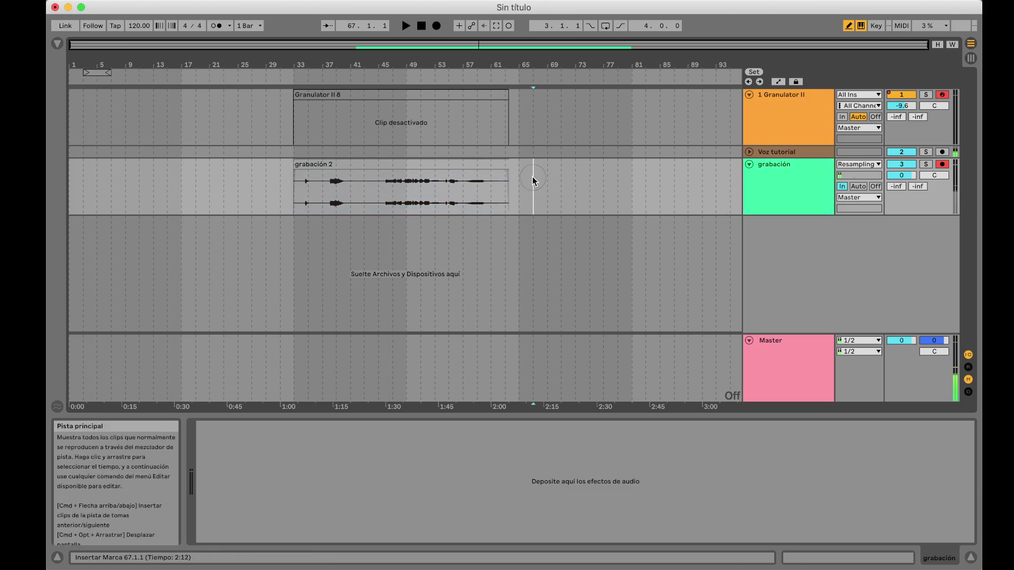
{"action": "left_click", "coordinate": [436, 26]}
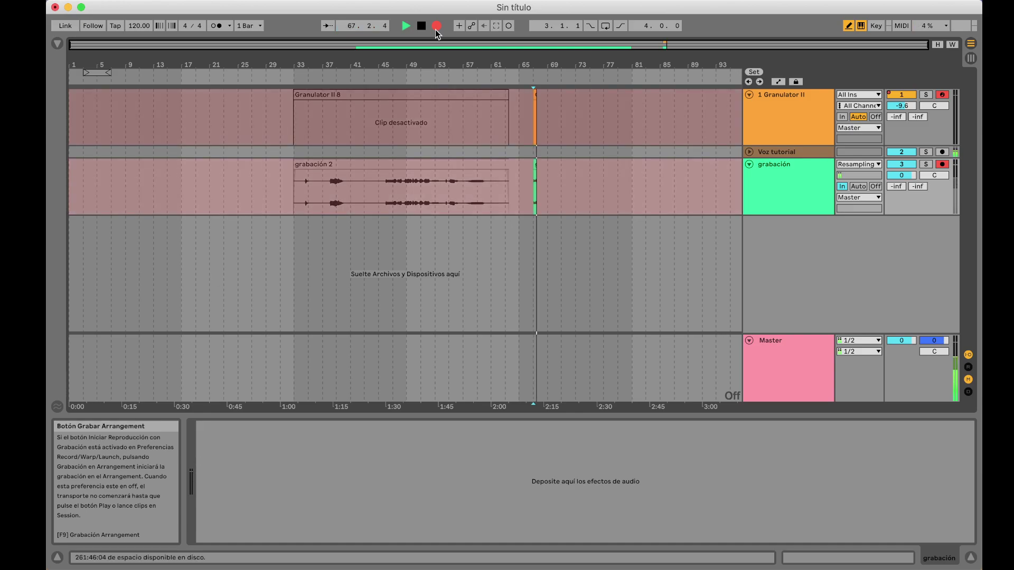
{"action": "key", "text": "a"}
{"action": "key", "text": "a"}
{"action": "key", "text": "h"}
{"action": "key", "text": "f"}
{"action": "key", "text": "d"}
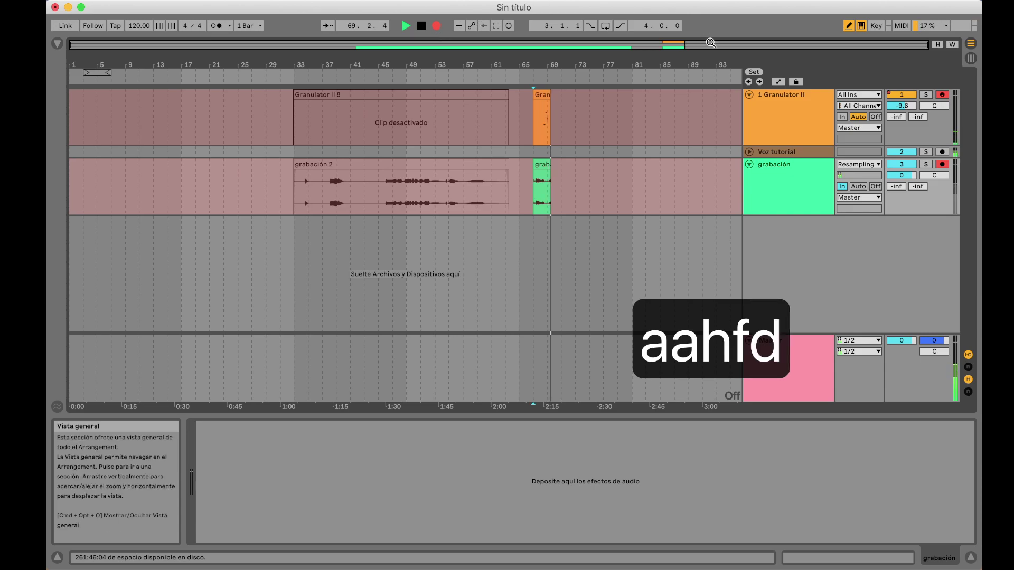
Show the Granulator II device, set its volume to -6.0 dB and play notes while recording
{"action": "left_click", "coordinate": [765, 126]}
{"action": "left_click_drag", "start_coordinate": [678, 497], "coordinate": [682, 497]}
{"action": "key", "text": "d"}
{"action": "key", "text": "h"}
{"action": "key", "text": "g"}
{"action": "key", "text": "j"}
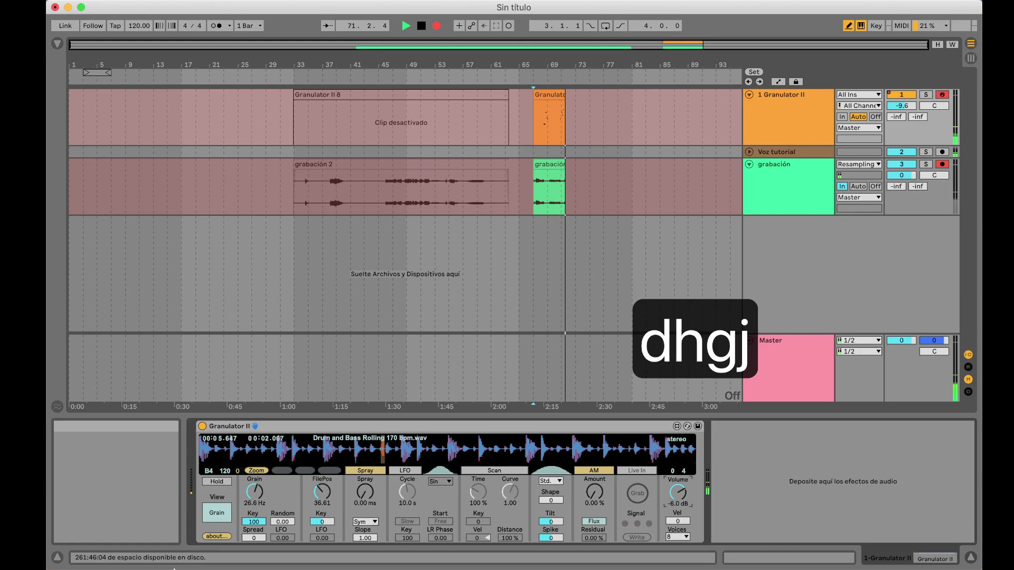
Set Granulator II's FilePos to 24.80, play notes into the running recording and stop at about bar 79
{"action": "left_click_drag", "start_coordinate": [322, 499], "coordinate": [320, 507]}
{"action": "key", "text": "s"}
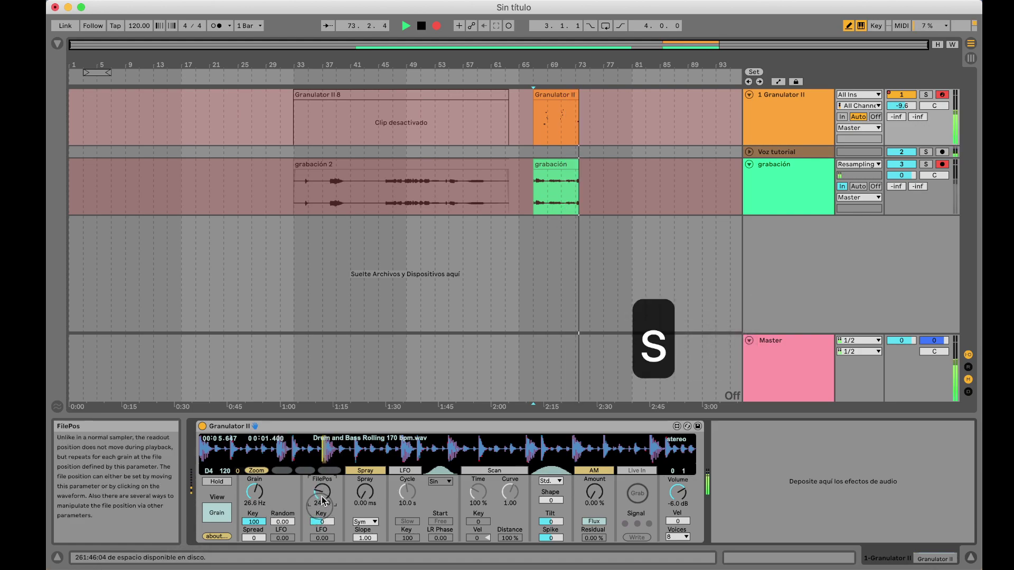
{"action": "key", "text": "h"}
{"action": "key", "text": "f"}
{"action": "key", "text": "h"}
{"action": "key", "text": "f"}
{"action": "key", "text": "f"}
{"action": "key", "text": "f"}
{"action": "key", "text": "f"}
{"action": "key", "text": "f"}
{"action": "key", "text": "f"}
{"action": "key", "text": "f"}
{"action": "key", "text": "f"}
{"action": "key", "text": "f"}
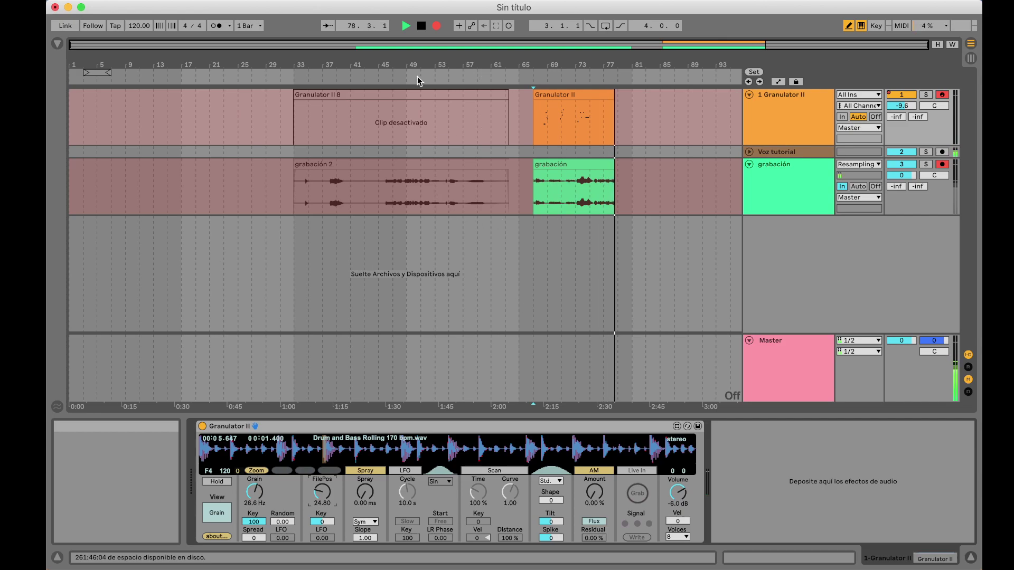
{"action": "key", "text": "space"}
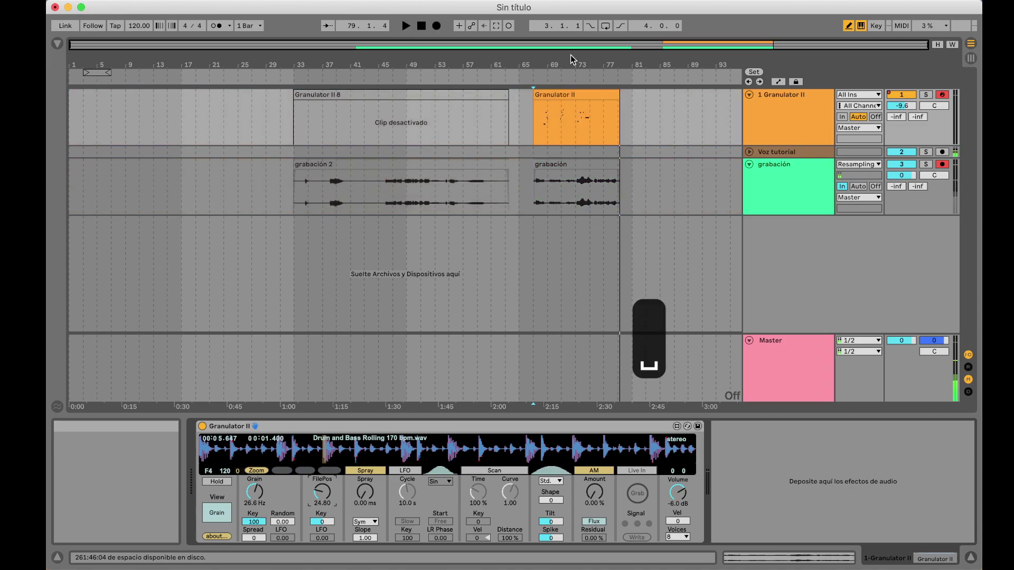
Delete all recorded MIDI and audio clips from the Granulator II and grabación tracks
{"action": "left_click", "coordinate": [588, 94]}
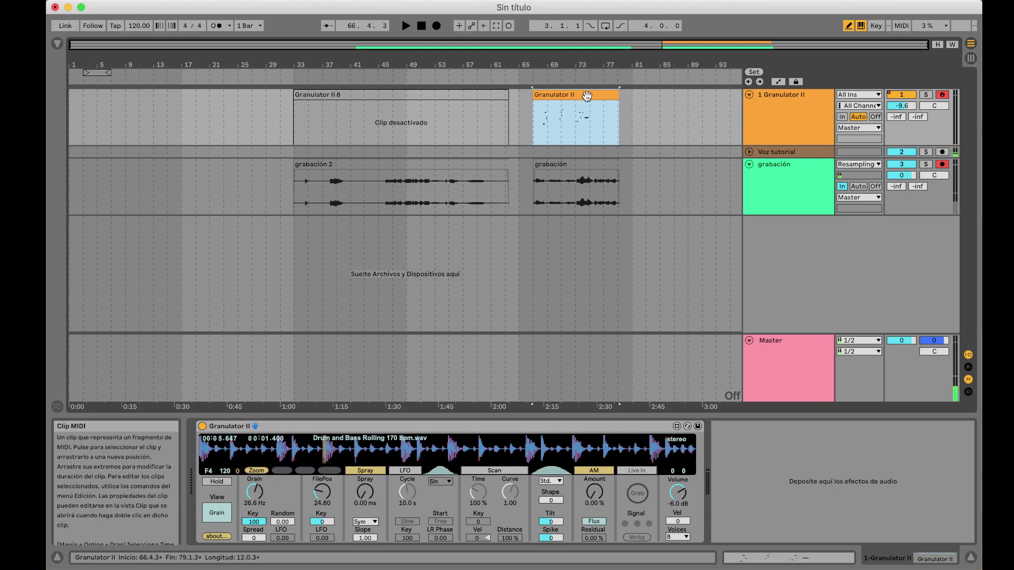
{"action": "key", "text": "BackSpace"}
{"action": "left_click", "coordinate": [578, 161]}
{"action": "key", "text": "BackSpace"}
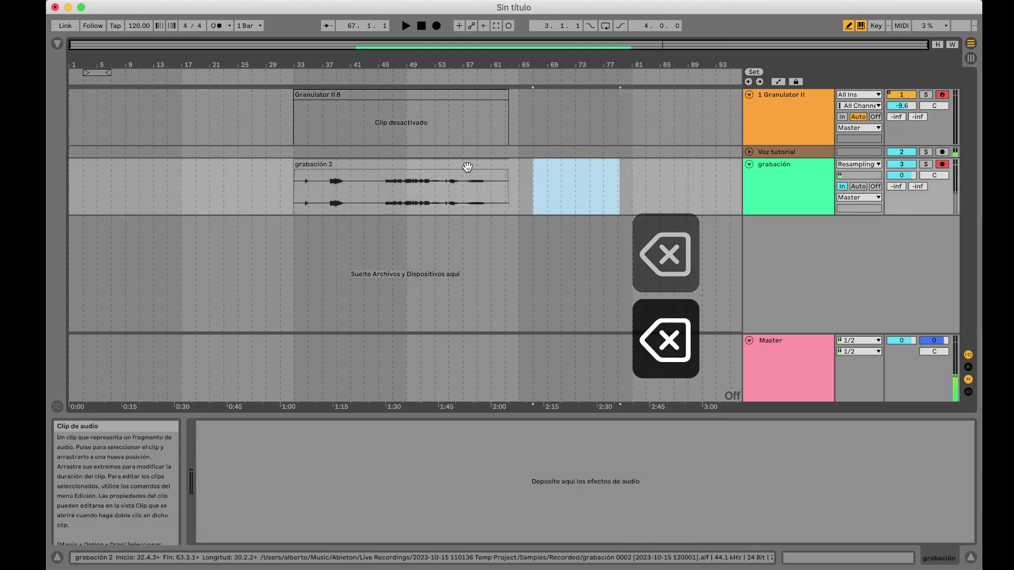
{"action": "left_click", "coordinate": [468, 168]}
{"action": "key", "text": "BackSpace"}
{"action": "left_click", "coordinate": [409, 93]}
{"action": "key", "text": "BackSpace"}
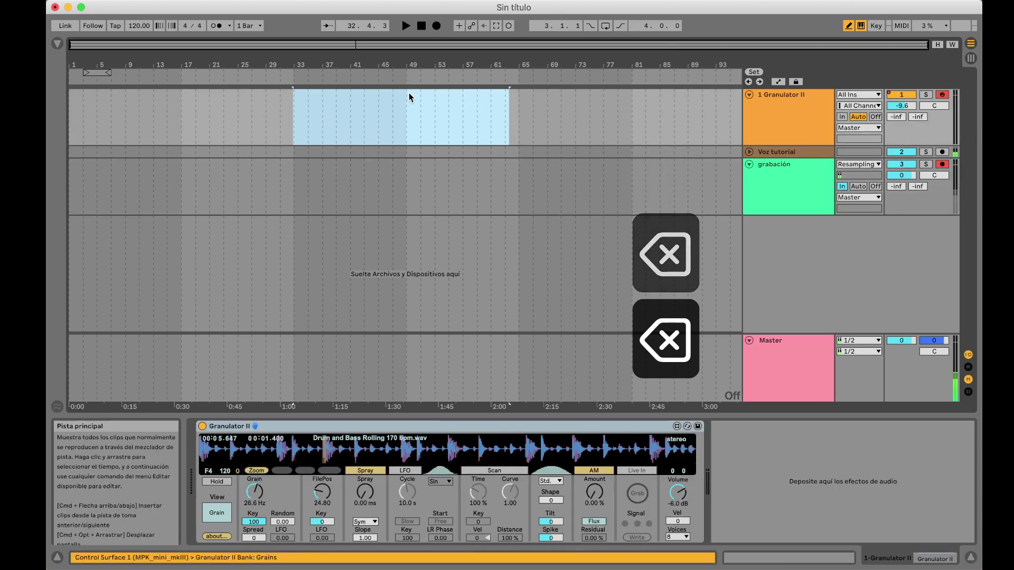
Set the grabación track's audio input to 1-Granulator II
{"action": "left_click", "coordinate": [759, 205]}
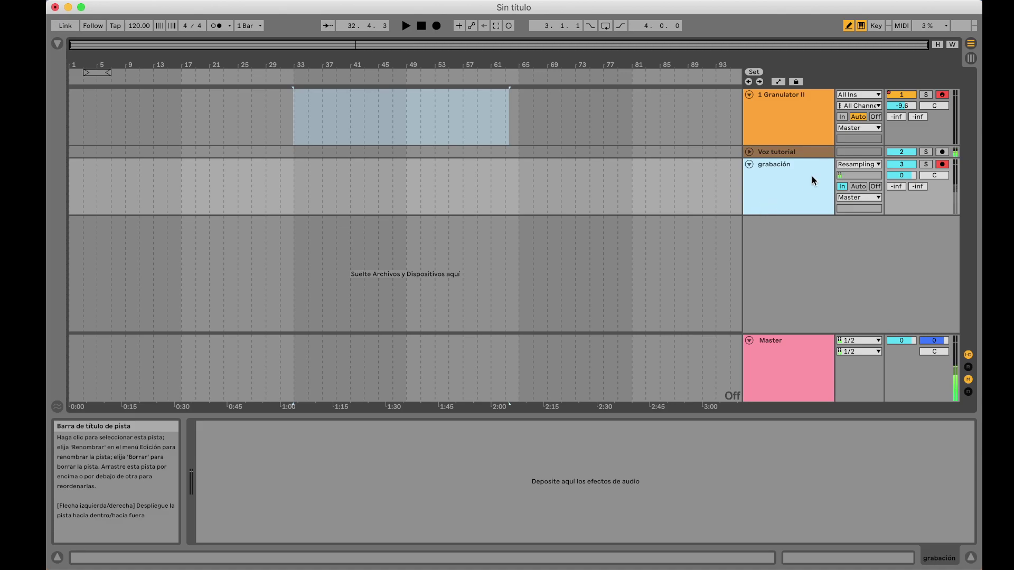
{"action": "left_click", "coordinate": [856, 166]}
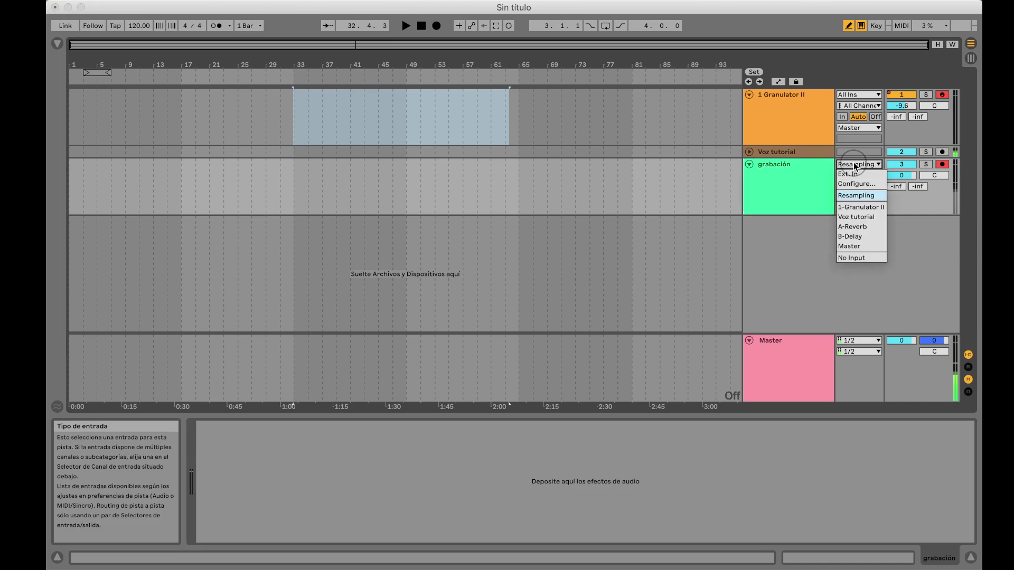
{"action": "left_click", "coordinate": [858, 208]}
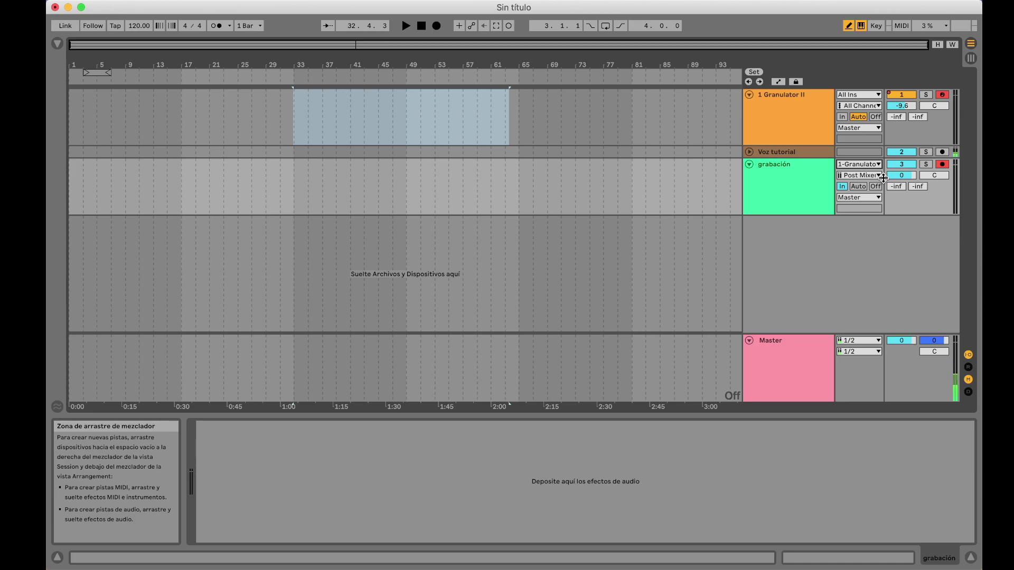
Start a new arrangement recording at bar 33 on both armed tracks and play notes on Granulator II
{"action": "left_click", "coordinate": [293, 111]}
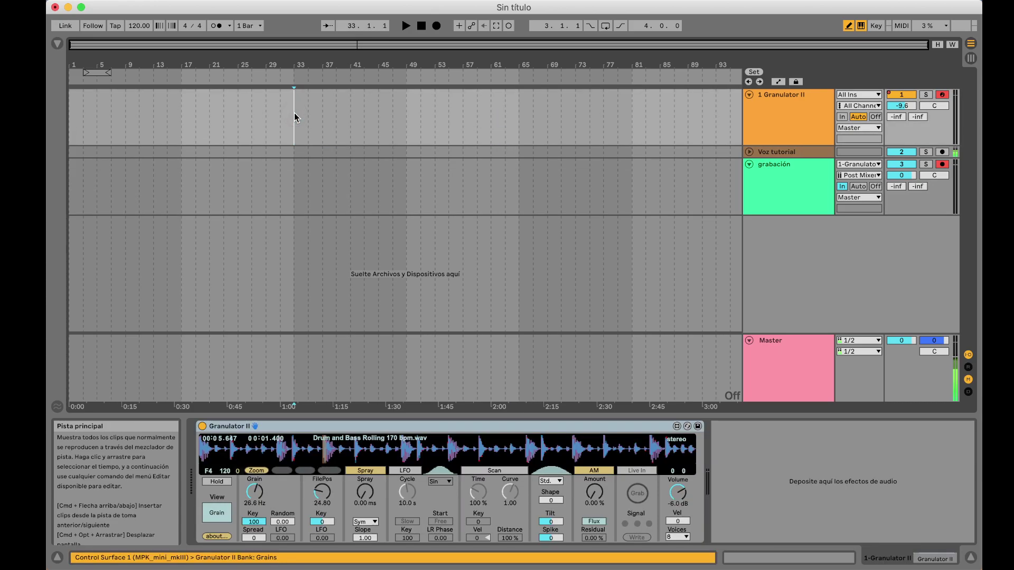
{"action": "left_click", "coordinate": [436, 26]}
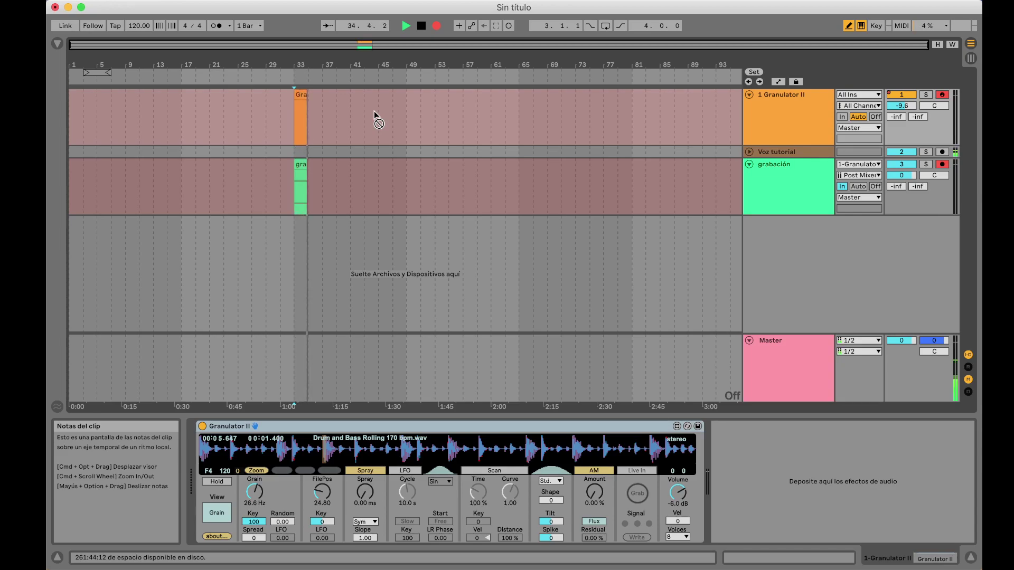
{"action": "key", "text": "a"}
{"action": "key", "text": "a"}
{"action": "key", "text": "g"}
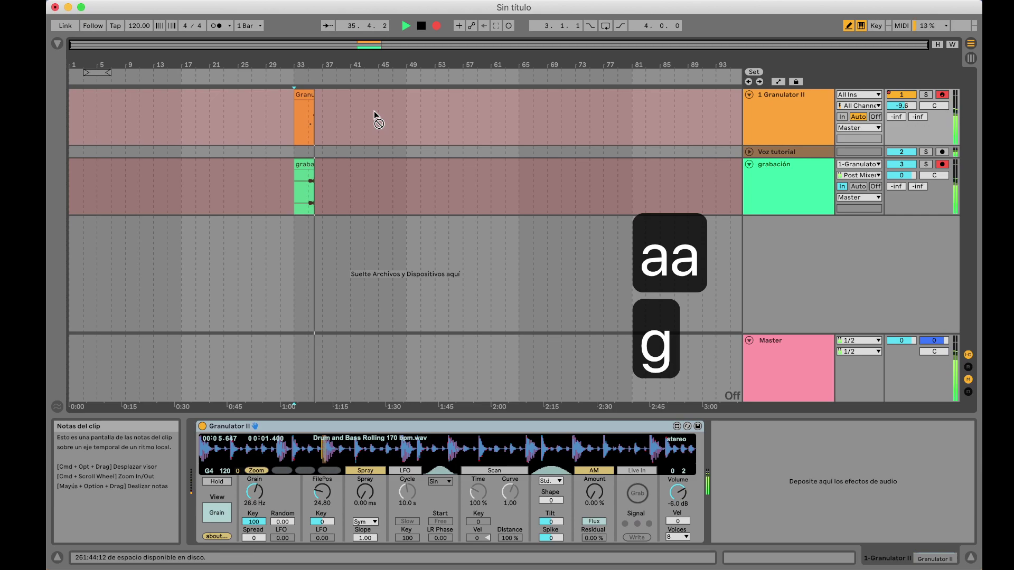
Set Granulator II's volume to -10 dB and grain size to 10.6 Hz, playing repeated notes while recording
{"action": "left_click_drag", "start_coordinate": [678, 493], "coordinate": [678, 503]}
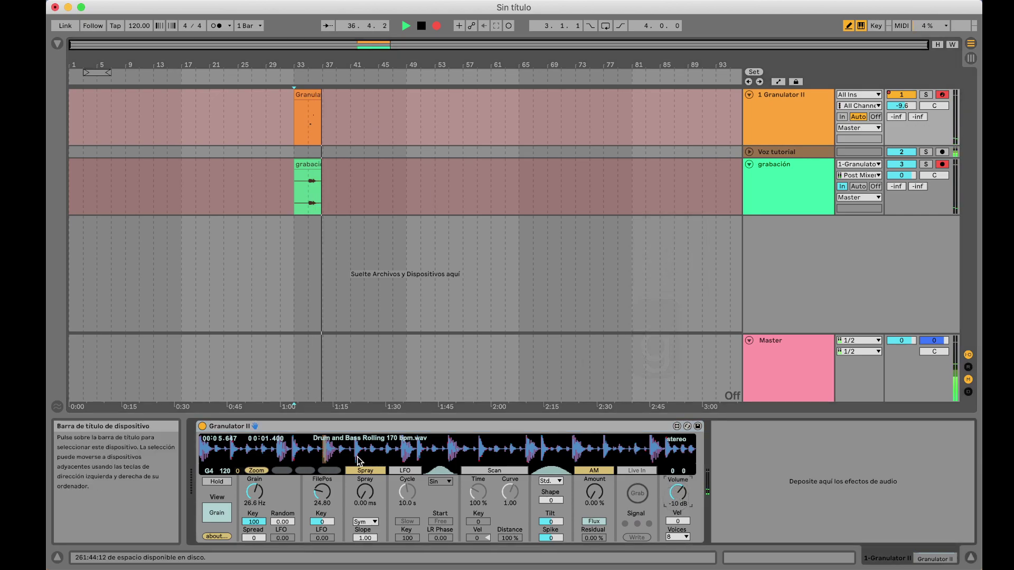
{"action": "left_click_drag", "start_coordinate": [262, 496], "coordinate": [262, 504]}
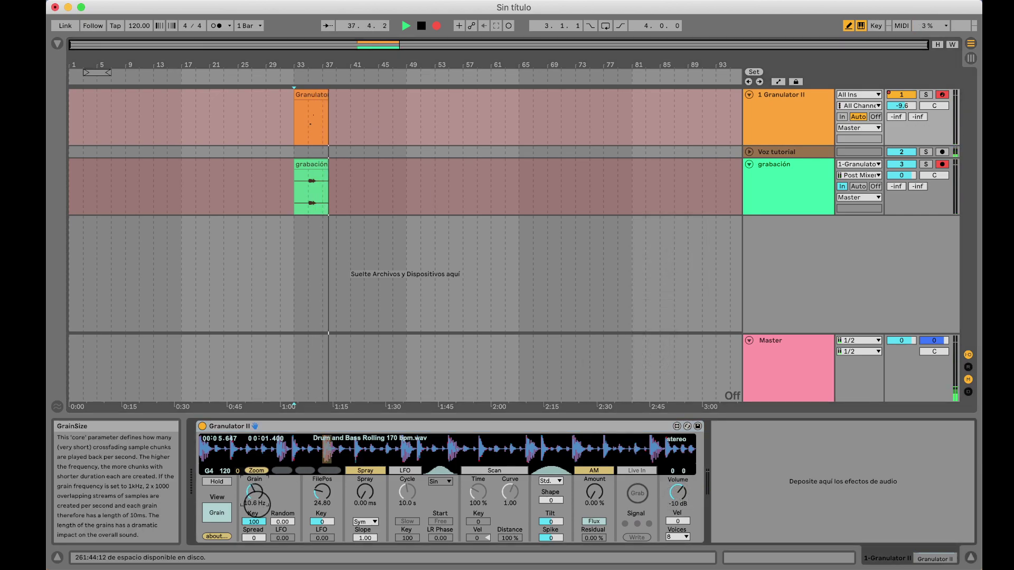
{"action": "key", "text": "a"}
{"action": "key", "text": "a"}
{"action": "key", "text": "a"}
{"action": "key", "text": "a"}
{"action": "key", "text": "a"}
{"action": "key", "text": "a"}
{"action": "key", "text": "a"}
{"action": "key", "text": "a"}
{"action": "key", "text": "a"}
{"action": "key", "text": "a"}
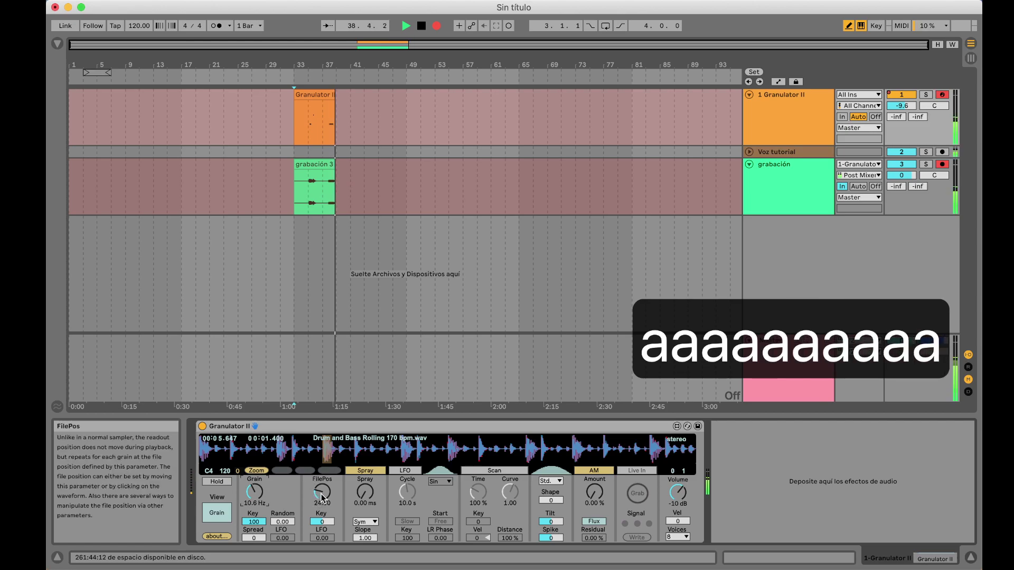
Set Granulator II's FilePos to 15.35 while holding a repeated note during the recording
{"action": "key", "text": "a"}
{"action": "key", "text": "a"}
{"action": "key", "text": "a"}
{"action": "key", "text": "a"}
{"action": "key", "text": "a"}
{"action": "key", "text": "a"}
{"action": "key", "text": "a"}
{"action": "key", "text": "a"}
{"action": "key", "text": "a"}
{"action": "key", "text": "a"}
{"action": "mouse_move", "coordinate": [322, 498]}
{"action": "left_mouse_down"}
{"action": "mouse_move", "coordinate": [322, 484]}
{"action": "mouse_move", "coordinate": [322, 499]}
{"action": "left_mouse_up"}
{"action": "key", "text": "a"}
{"action": "key", "text": "a"}
{"action": "key", "text": "a"}
{"action": "key", "text": "a"}
{"action": "key", "text": "a"}
{"action": "key", "text": "a"}
{"action": "key", "text": "a"}
{"action": "key", "text": "a"}
{"action": "key", "text": "a"}
{"action": "key", "text": "a"}
{"action": "key", "text": "a"}
{"action": "key", "text": "a"}
{"action": "key", "text": "a"}
{"action": "key", "text": "a"}
{"action": "key", "text": "a"}
{"action": "key", "text": "a"}
{"action": "key", "text": "a"}
{"action": "key", "text": "a"}
{"action": "key", "text": "a"}
{"action": "key", "text": "a"}
{"action": "key", "text": "a"}
{"action": "key", "text": "a"}
{"action": "key", "text": "a"}
{"action": "key", "text": "a"}
{"action": "key", "text": "a"}
{"action": "key", "text": "a"}
{"action": "key", "text": "a"}
{"action": "key", "text": "a"}
{"action": "key", "text": "a"}
{"action": "key", "text": "a"}
{"action": "key", "text": "a"}
{"action": "key", "text": "a"}
{"action": "key", "text": "a"}
{"action": "key", "text": "a"}
{"action": "key", "text": "a"}
{"action": "key", "text": "a"}
{"action": "key", "text": "a"}
{"action": "key", "text": "a"}
{"action": "key", "text": "a"}
{"action": "key", "text": "a"}
{"action": "key", "text": "a"}
{"action": "key", "text": "a"}
{"action": "key", "text": "a"}
{"action": "key", "text": "a"}
{"action": "key", "text": "a"}
{"action": "key", "text": "a"}
{"action": "key", "text": "a"}
{"action": "key", "text": "a"}
{"action": "key", "text": "a"}
{"action": "key", "text": "a"}
{"action": "key", "text": "a"}
{"action": "key", "text": "a"}
{"action": "key", "text": "a"}
{"action": "key", "text": "a"}
{"action": "key", "text": "a"}
{"action": "key", "text": "a"}
{"action": "key", "text": "a"}
{"action": "key", "text": "a"}
{"action": "key", "text": "a"}
{"action": "key", "text": "a"}
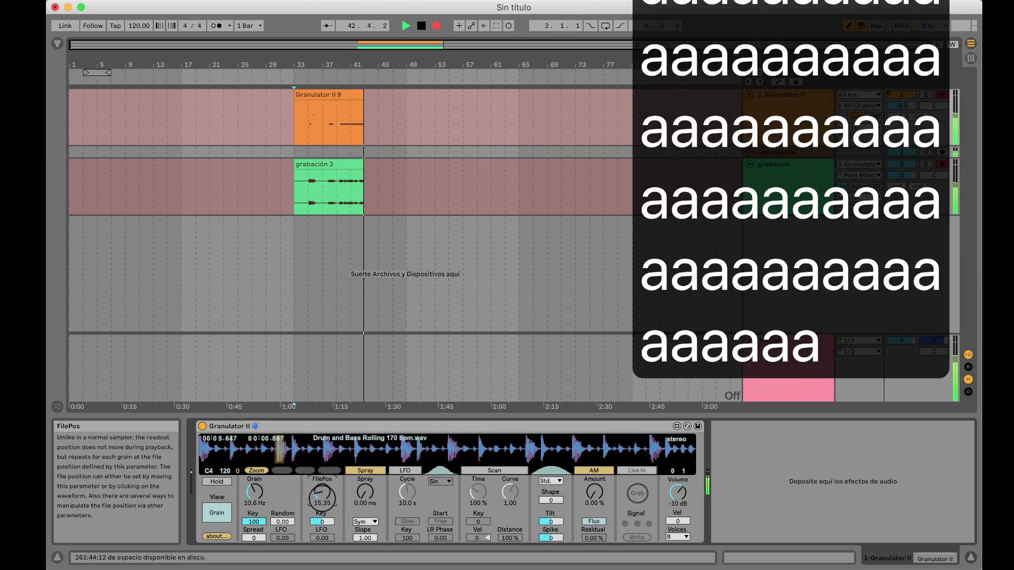
{"action": "key", "text": "a"}
{"action": "key", "text": "a"}
{"action": "key", "text": "a"}
{"action": "key", "text": "a"}
{"action": "key", "text": "a"}
{"action": "key", "text": "a"}
{"action": "key", "text": "a"}
{"action": "key", "text": "a"}
{"action": "key", "text": "a"}
{"action": "key", "text": "a"}
{"action": "key", "text": "a"}
{"action": "key", "text": "a"}
{"action": "key", "text": "a"}
{"action": "key", "text": "a"}
{"action": "key", "text": "a"}
{"action": "key", "text": "a"}
{"action": "key", "text": "a"}
{"action": "key", "text": "a"}
{"action": "key", "text": "a"}
{"action": "key", "text": "a"}
Lower Granulator II's grain frequency to 0.25 Hz while playing the same note, and stop the recording
{"action": "left_click_drag", "start_coordinate": [246, 493], "coordinate": [257, 519]}
{"action": "key", "text": "a"}
{"action": "key", "text": "a"}
{"action": "key", "text": "a"}
{"action": "key", "text": "a"}
{"action": "key", "text": "a"}
{"action": "key", "text": "a"}
{"action": "key", "text": "a"}
{"action": "key", "text": "a"}
{"action": "key", "text": "a"}
{"action": "key", "text": "a"}
{"action": "key", "text": "a"}
{"action": "key", "text": "a"}
{"action": "key", "text": "a"}
{"action": "key", "text": "a"}
{"action": "key", "text": "a"}
{"action": "key", "text": "a"}
{"action": "key", "text": "a"}
{"action": "key", "text": "a"}
{"action": "key", "text": "a"}
{"action": "key", "text": "a"}
{"action": "key", "text": "a"}
{"action": "key", "text": "a"}
{"action": "key", "text": "a"}
{"action": "key", "text": "a"}
{"action": "key", "text": "a"}
{"action": "key", "text": "a"}
{"action": "key", "text": "a"}
{"action": "key", "text": "a"}
{"action": "key", "text": "a"}
{"action": "key", "text": "a"}
{"action": "key", "text": "a"}
{"action": "key", "text": "a"}
{"action": "key", "text": "a"}
{"action": "key", "text": "a"}
{"action": "key", "text": "a"}
{"action": "key", "text": "a"}
{"action": "key", "text": "a"}
{"action": "key", "text": "a"}
{"action": "key", "text": "a"}
{"action": "key", "text": "a"}
{"action": "key", "text": "a"}
{"action": "key", "text": "a"}
{"action": "key", "text": "a"}
{"action": "key", "text": "a"}
{"action": "key", "text": "a"}
{"action": "key", "text": "a"}
{"action": "key", "text": "a"}
{"action": "key", "text": "a"}
{"action": "key", "text": "a"}
{"action": "key", "text": "a"}
{"action": "key", "text": "a"}
{"action": "key", "text": "a"}
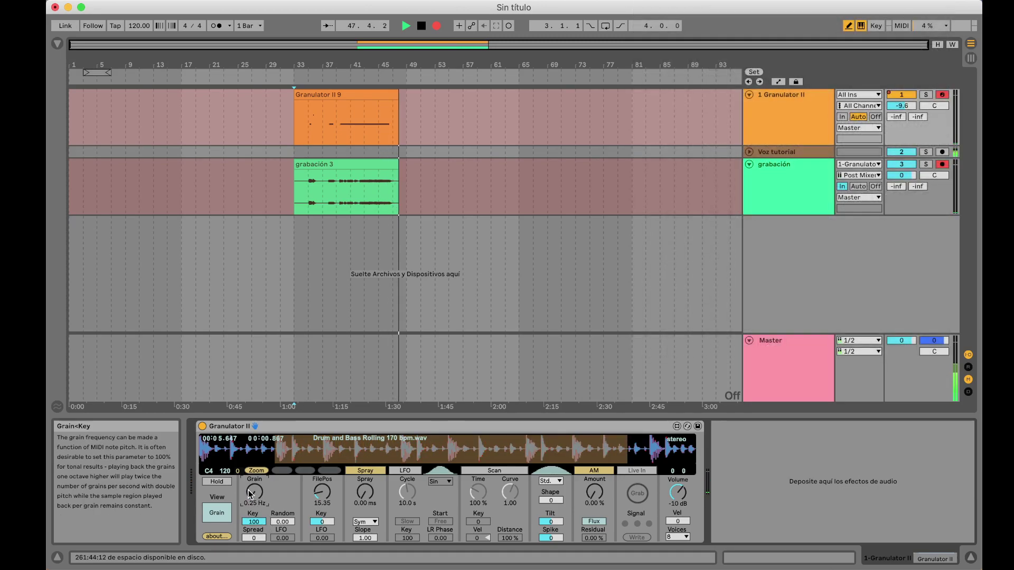
{"action": "key", "text": "space"}
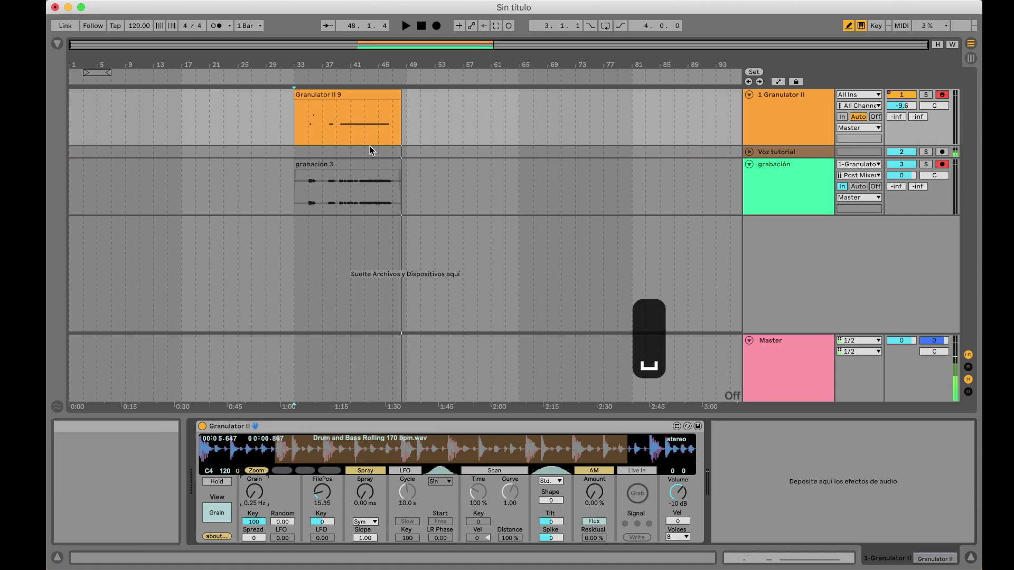
Deactivate the recorded Granulator II MIDI clip, and toggle the grabación audio clip off and back on
{"action": "key", "text": "plus"}
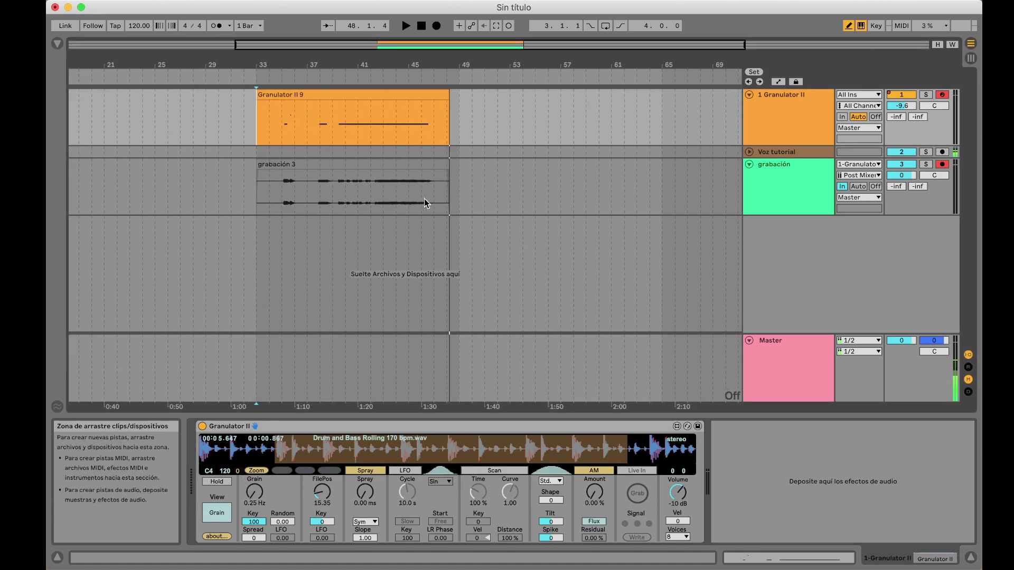
{"action": "left_click", "coordinate": [430, 94]}
{"action": "key", "text": "0"}
{"action": "left_click", "coordinate": [364, 163]}
{"action": "key", "text": "0"}
{"action": "key", "text": "0"}
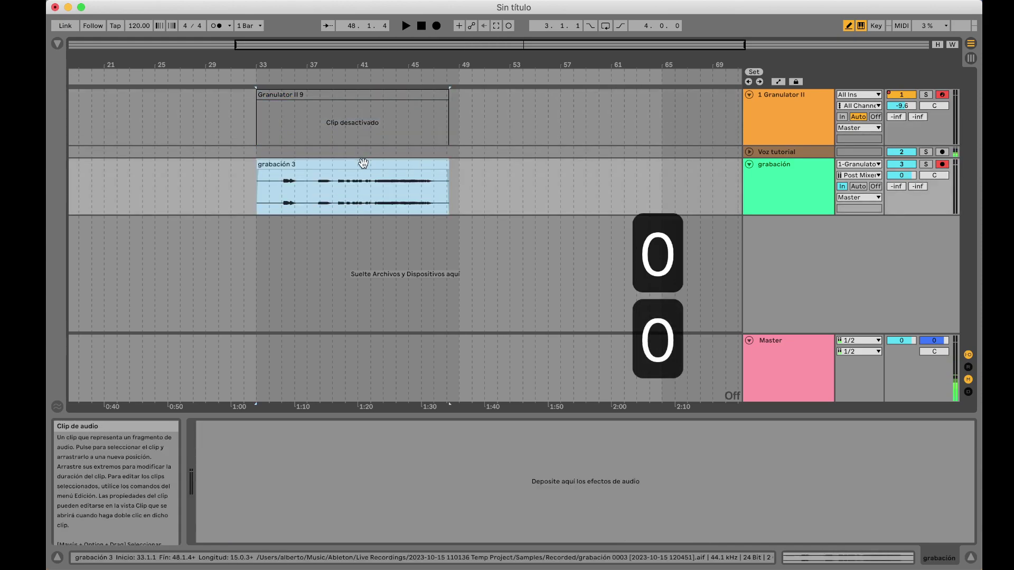
Set the grabación track's monitoring to Auto and play back its recorded clip from about bar 35
{"action": "left_click", "coordinate": [286, 77]}
{"action": "left_click", "coordinate": [286, 77]}
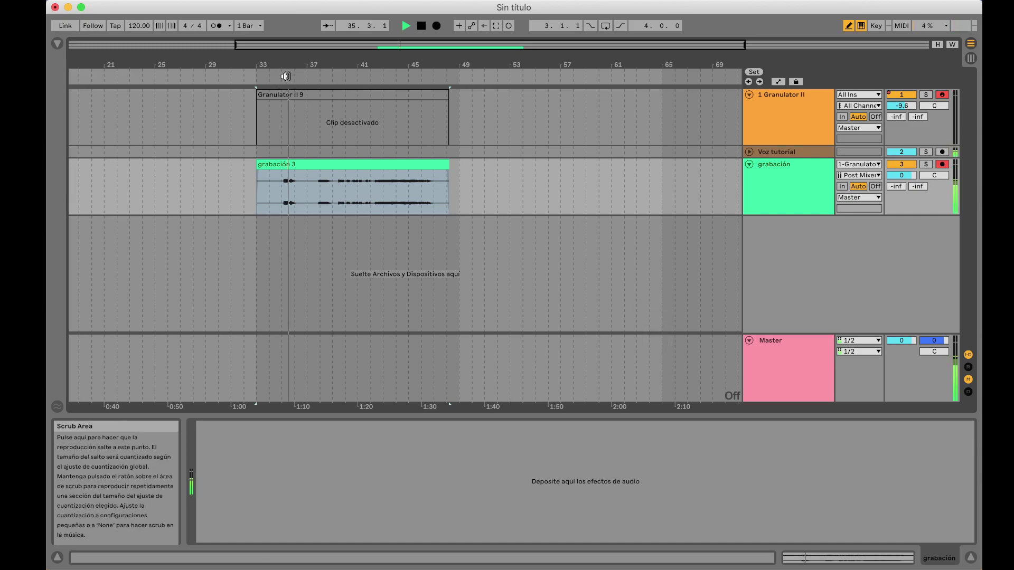
{"action": "left_click", "coordinate": [324, 78]}
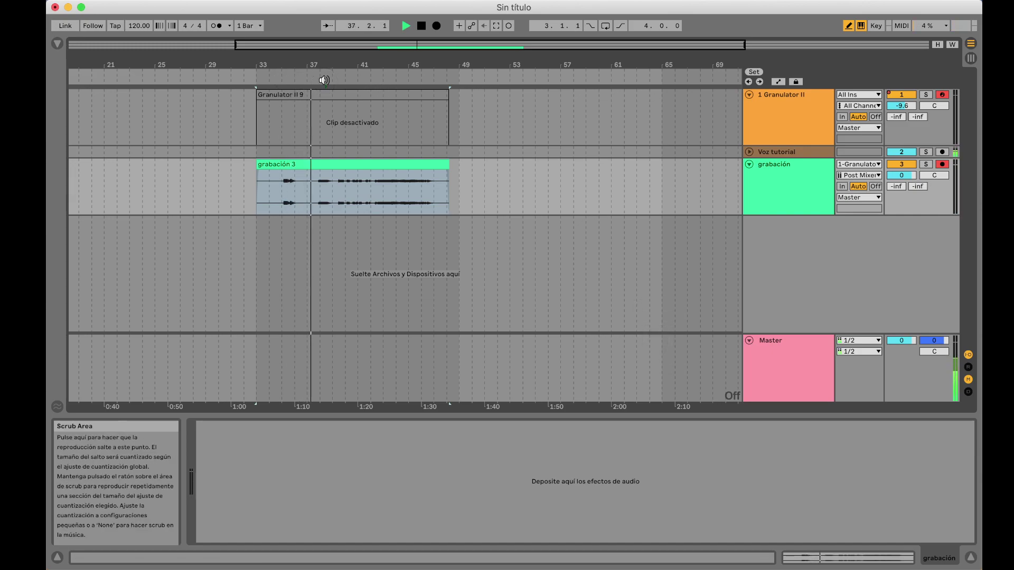
Set global quantization to None, audition the grabación clip from several points between bars 40 and 44, and stop playback
{"action": "left_click", "coordinate": [254, 29]}
{"action": "left_click", "coordinate": [248, 34]}
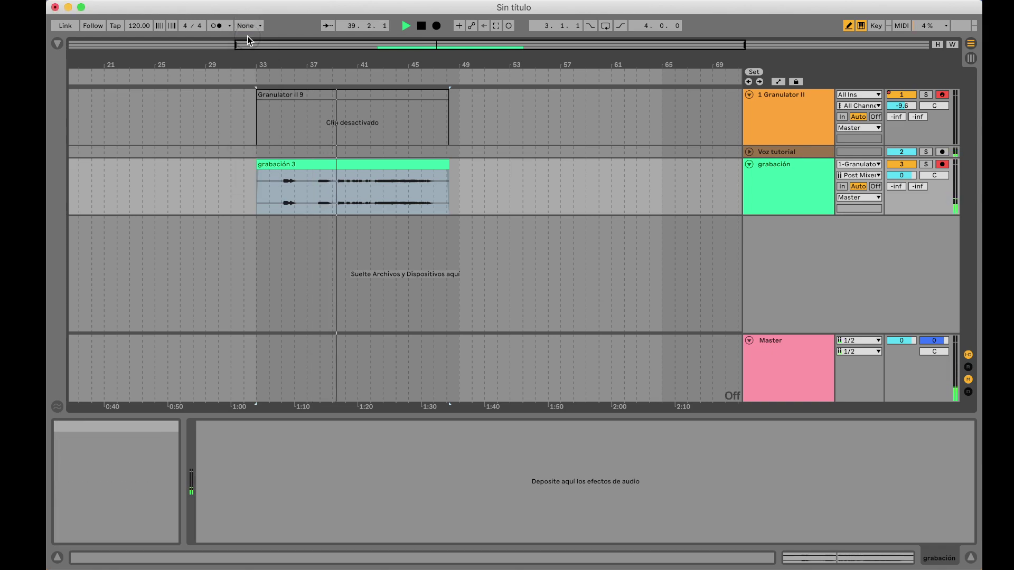
{"action": "left_click", "coordinate": [351, 77]}
{"action": "left_click", "coordinate": [376, 78]}
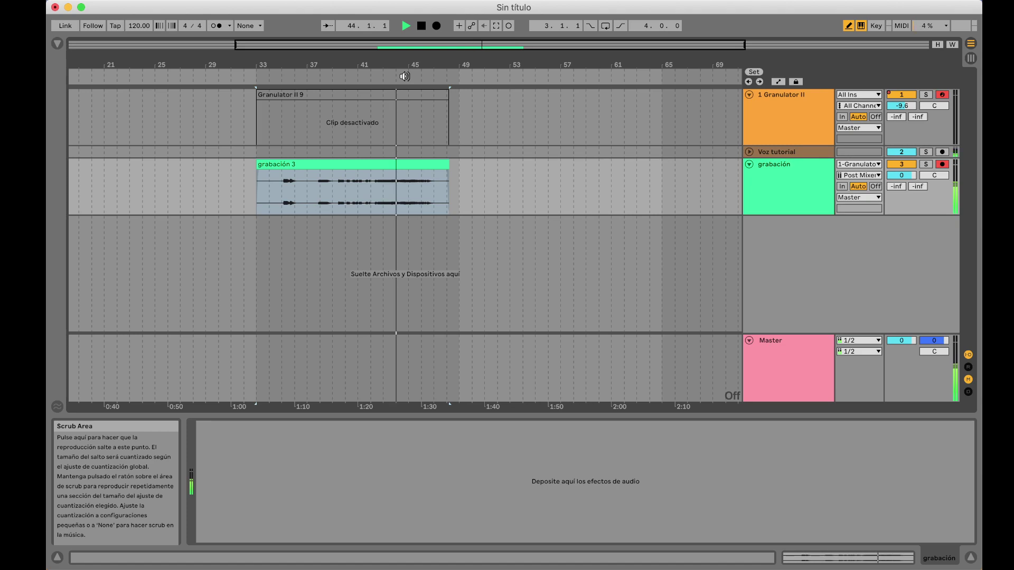
{"action": "key", "text": "space"}
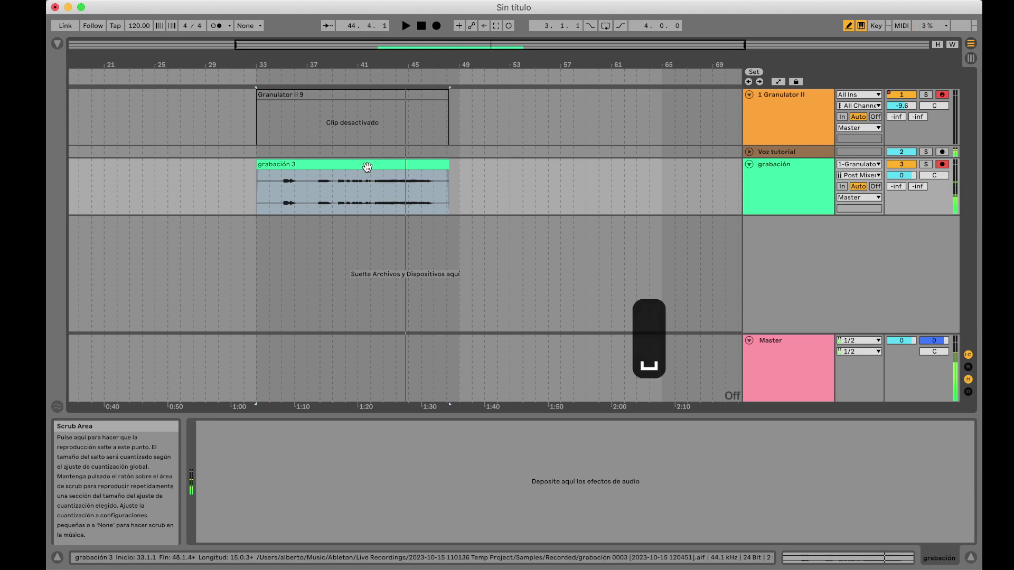
Deactivate the grabación audio clip and reactivate the recorded Granulator II MIDI clip
{"action": "left_click", "coordinate": [358, 163]}
{"action": "key", "text": "0"}
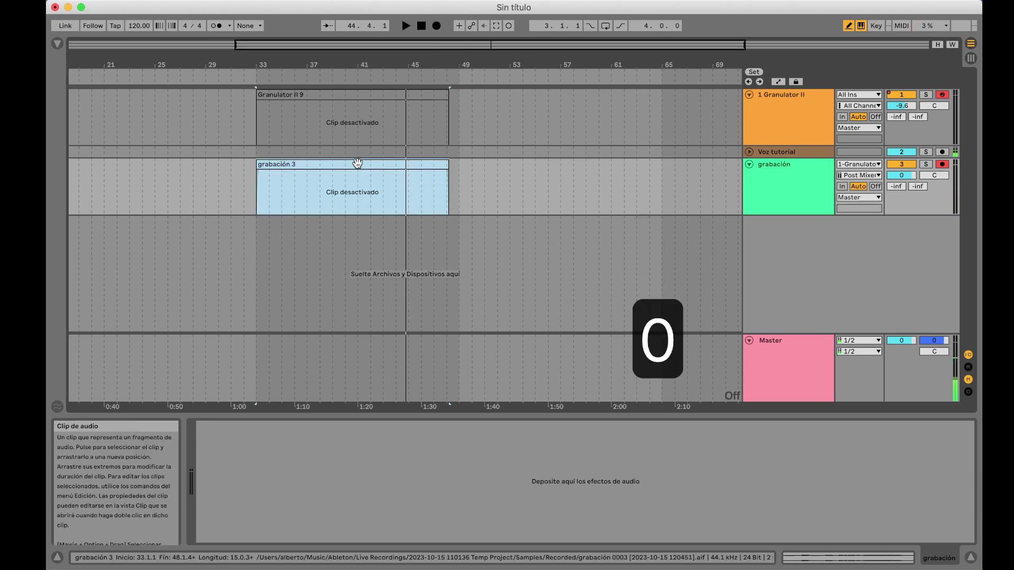
{"action": "left_click", "coordinate": [380, 94]}
{"action": "key", "text": "0"}
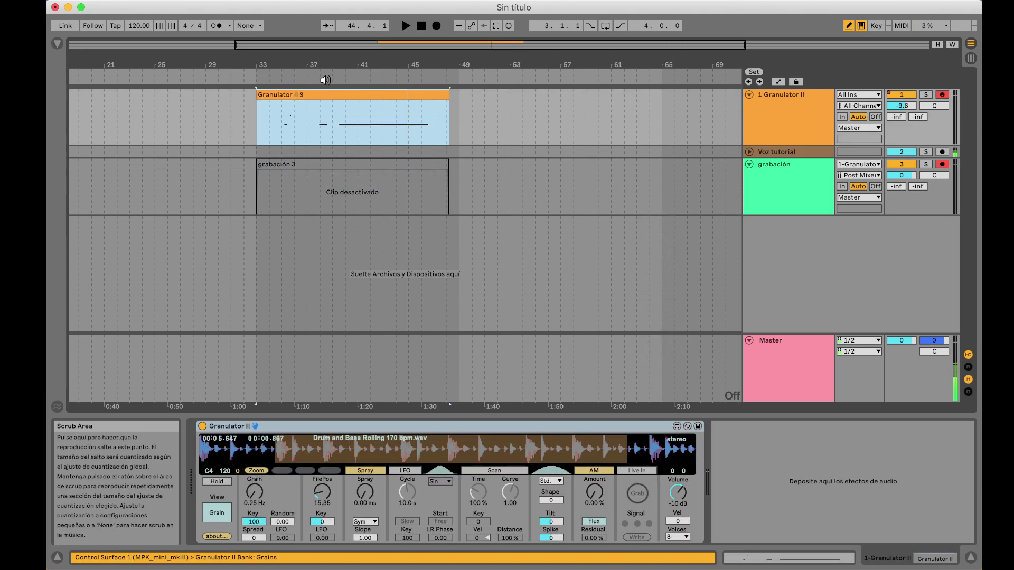
Play the Granulator II MIDI clip from about bar 39, stop playback, and toggle the grabación clip on and off
{"action": "left_click", "coordinate": [335, 79]}
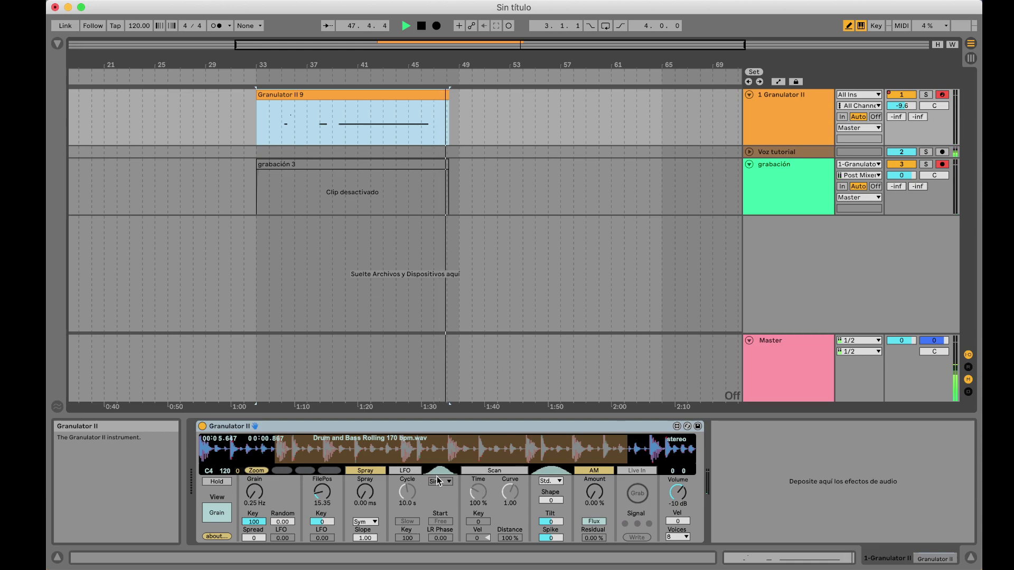
{"action": "key", "text": "space"}
{"action": "left_click", "coordinate": [339, 162]}
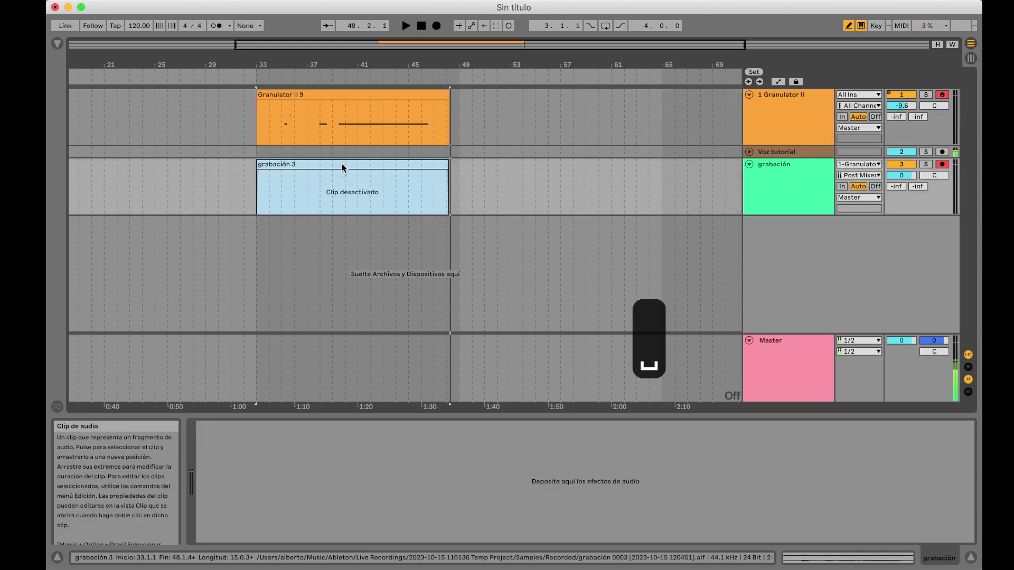
{"action": "key", "text": "0"}
{"action": "key", "text": "0"}
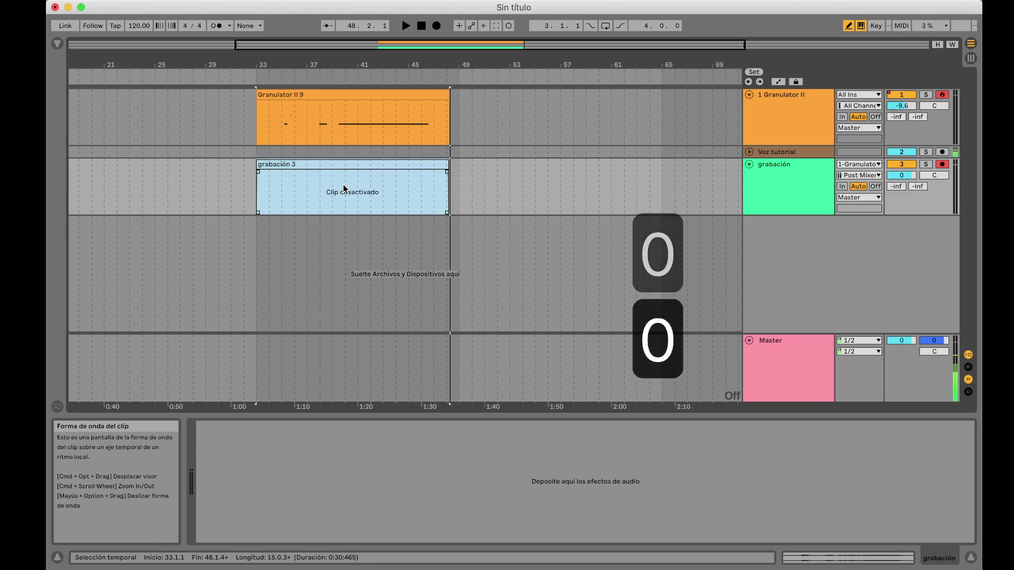
Delete the recorded Granulator II MIDI clip and the deactivated grabación audio clip from the arrangement
{"action": "left_click", "coordinate": [368, 98]}
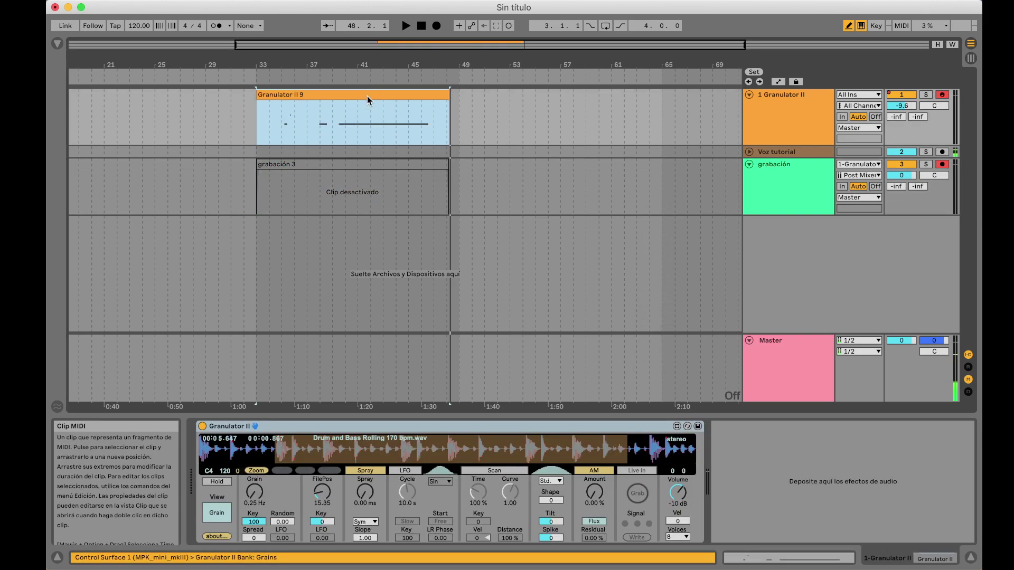
{"action": "left_click", "coordinate": [363, 93]}
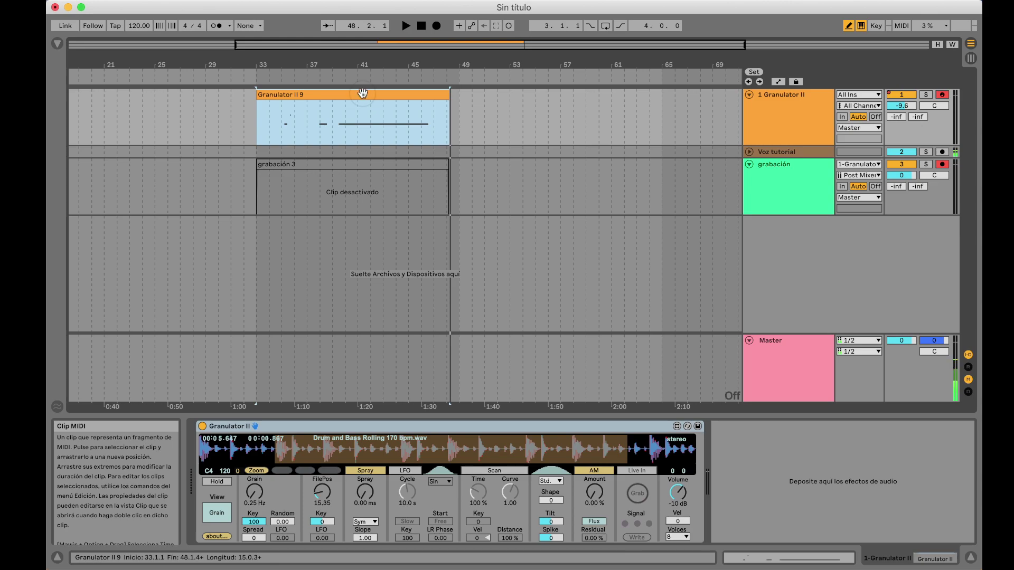
{"action": "key", "text": "BackSpace"}
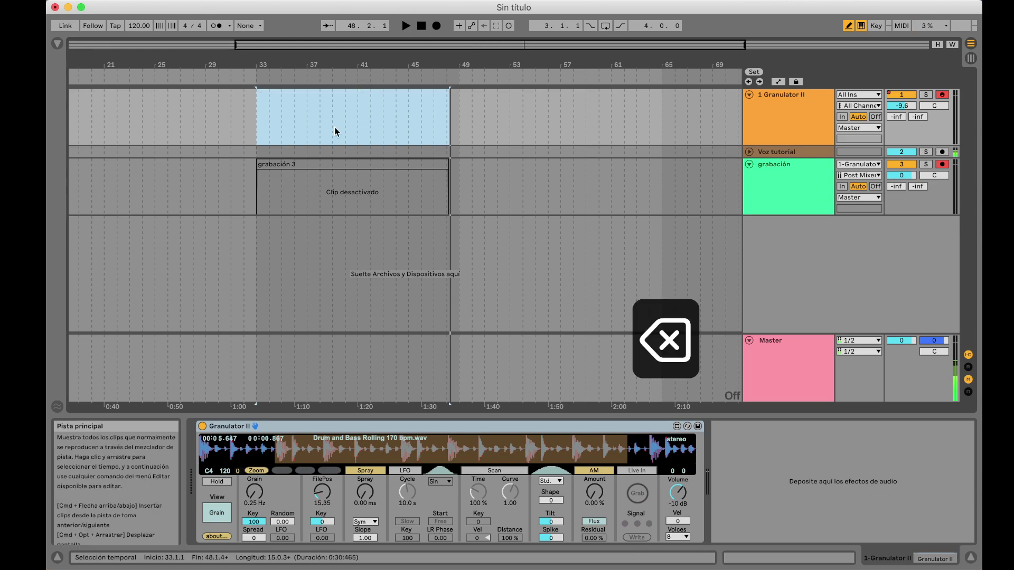
{"action": "left_click", "coordinate": [326, 163]}
{"action": "key", "text": "BackSpace"}
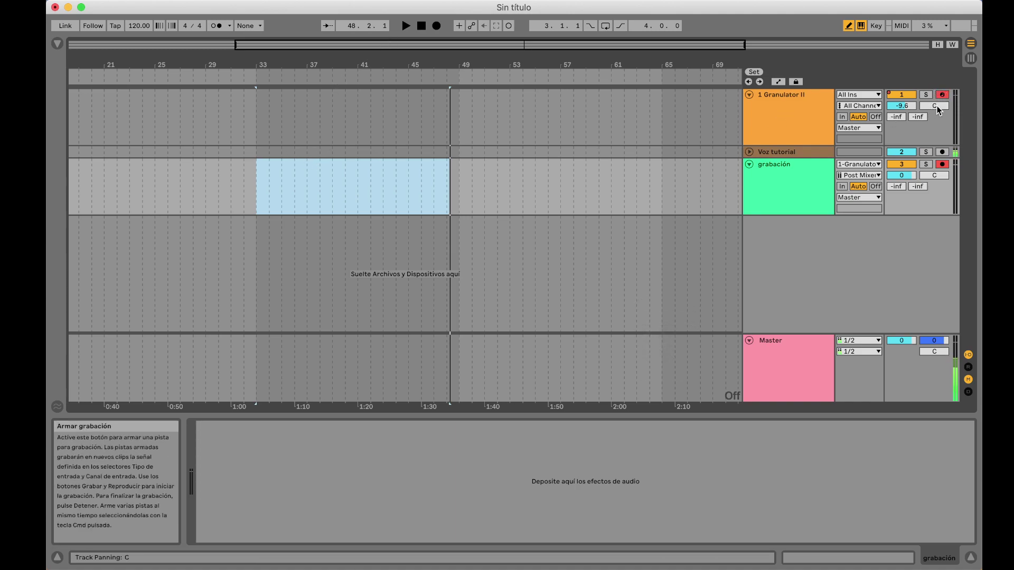
With MIDI Arrangement Overdub enabled, start recording both armed tracks from bar 33.4.2 and hold a C4 note
{"action": "left_click", "coordinate": [259, 121]}
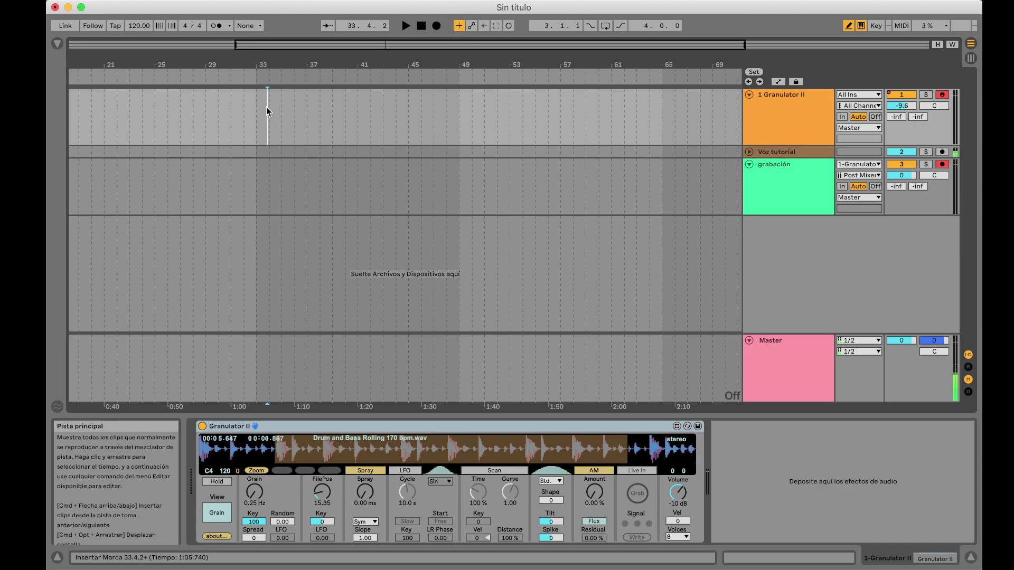
{"action": "left_click", "coordinate": [436, 25]}
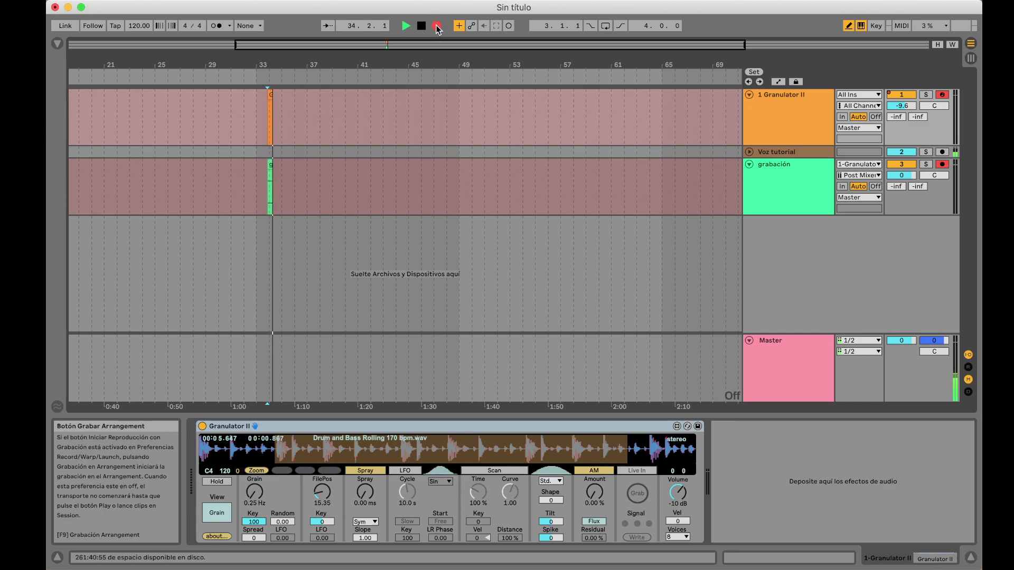
{"action": "key", "text": "a"}
{"action": "key", "text": "a"}
{"action": "key", "text": "a"}
{"action": "key", "text": "a"}
{"action": "key", "text": "a"}
{"action": "key", "text": "a"}
{"action": "key", "text": "a"}
{"action": "key", "text": "a"}
{"action": "key", "text": "a"}
{"action": "key", "text": "a"}
{"action": "key", "text": "a"}
{"action": "key", "text": "a"}
{"action": "key", "text": "a"}
{"action": "key", "text": "a"}
{"action": "key", "text": "a"}
{"action": "key", "text": "a"}
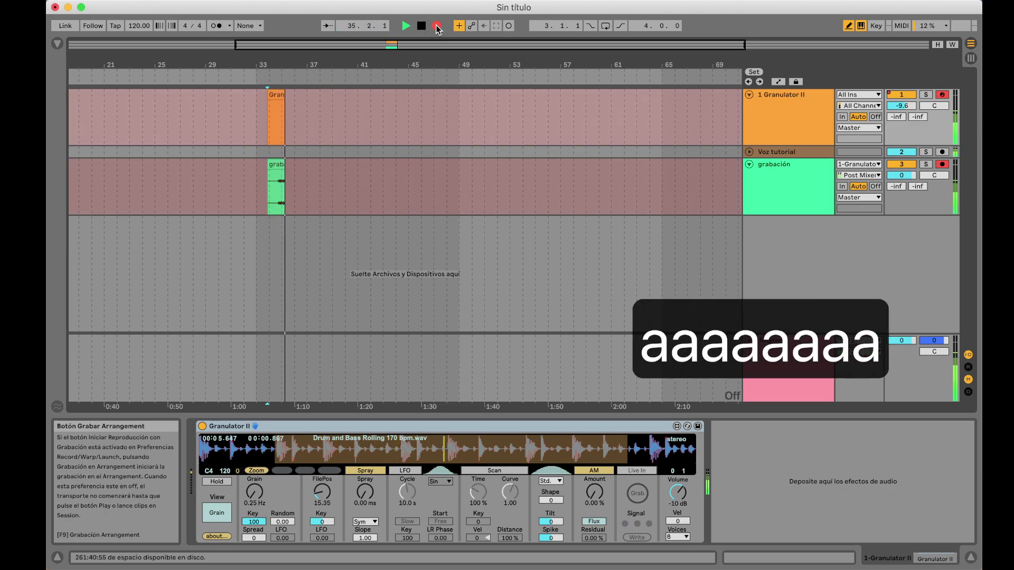
{"action": "key", "text": "a"}
{"action": "key", "text": "a"}
{"action": "key", "text": "a"}
{"action": "key", "text": "a"}
{"action": "key", "text": "a"}
{"action": "key", "text": "a"}
{"action": "key", "text": "a"}
{"action": "key", "text": "a"}
{"action": "key", "text": "a"}
{"action": "key", "text": "a"}
{"action": "key", "text": "a"}
{"action": "key", "text": "a"}
{"action": "key", "text": "a"}
{"action": "key", "text": "a"}
{"action": "key", "text": "a"}
{"action": "key", "text": "a"}
{"action": "key", "text": "a"}
{"action": "key", "text": "a"}
{"action": "key", "text": "a"}
{"action": "key", "text": "a"}
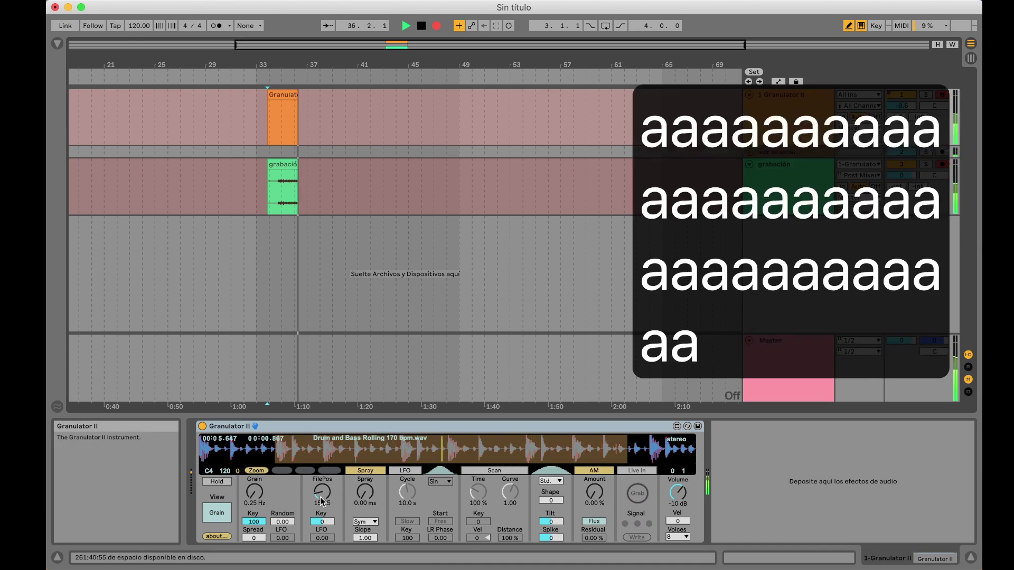
{"action": "key", "text": "a"}
{"action": "key", "text": "a"}
{"action": "key", "text": "a"}
{"action": "key", "text": "a"}
{"action": "key", "text": "a"}
{"action": "key", "text": "a"}
{"action": "key", "text": "a"}
{"action": "key", "text": "a"}
{"action": "key", "text": "a"}
{"action": "key", "text": "a"}
{"action": "key", "text": "a"}
{"action": "key", "text": "a"}
{"action": "key", "text": "a"}
{"action": "key", "text": "a"}
{"action": "key", "text": "a"}
{"action": "key", "text": "a"}
{"action": "key", "text": "a"}
{"action": "key", "text": "a"}
{"action": "key", "text": "a"}
{"action": "key", "text": "a"}
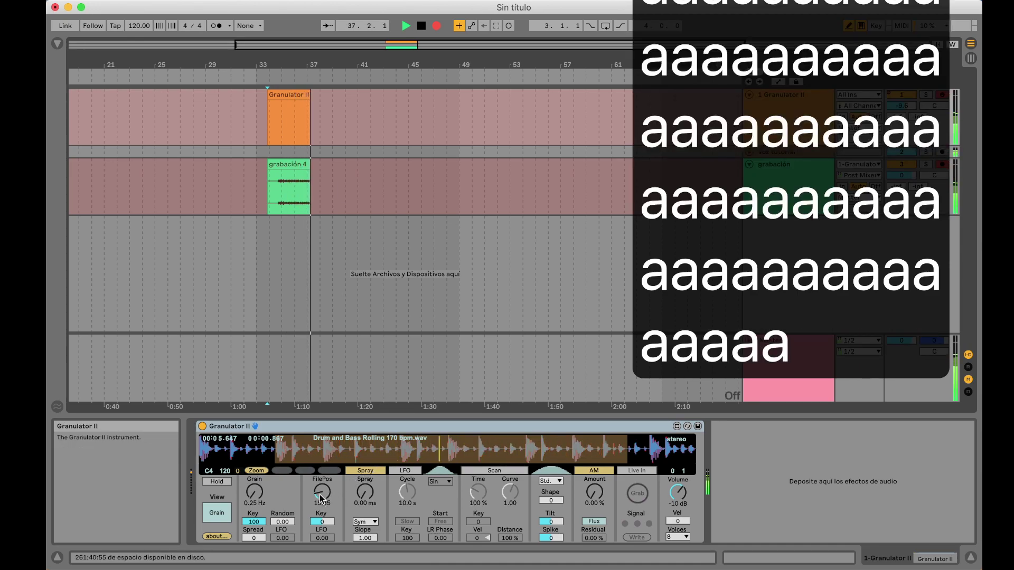
{"action": "key", "text": "a"}
{"action": "key", "text": "a"}
{"action": "key", "text": "a"}
{"action": "key", "text": "a"}
{"action": "key", "text": "a"}
{"action": "key", "text": "a"}
Play several short, higher notes between about bars 38 and 40, and stop the recording
{"action": "key", "text": "ntilde"}
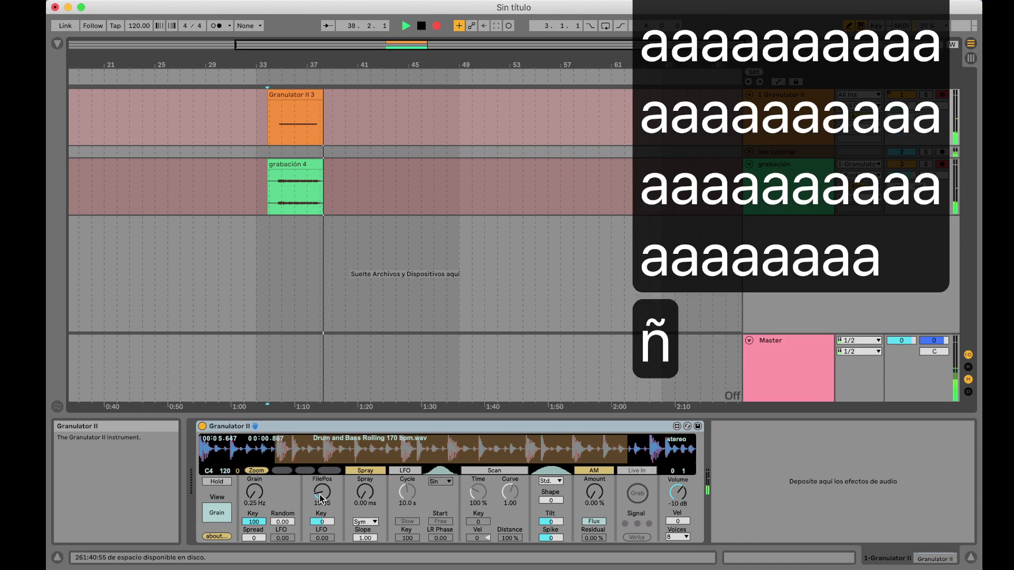
{"action": "key", "text": "j"}
{"action": "key", "text": "l"}
{"action": "key", "text": "h"}
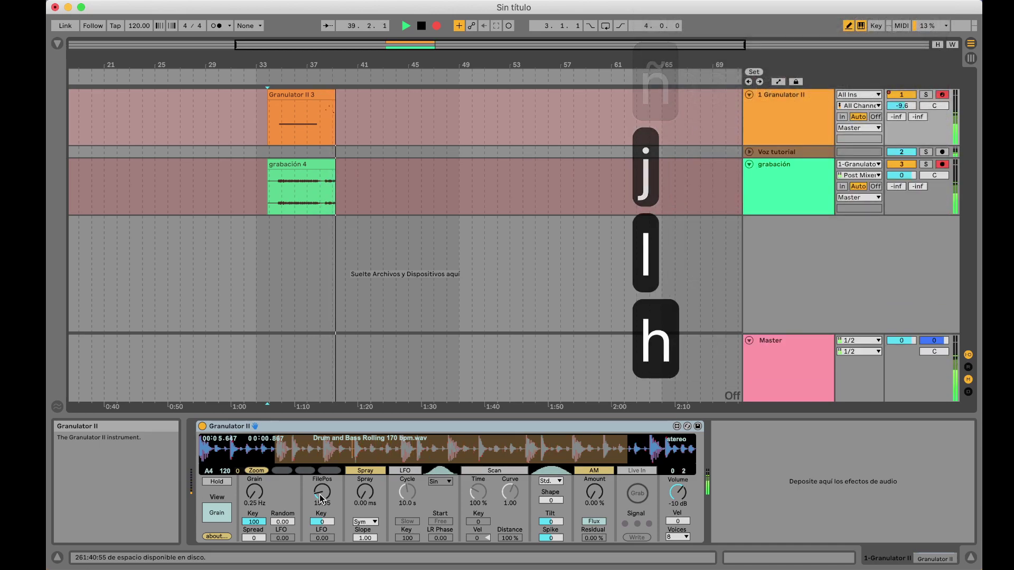
{"action": "key", "text": "g"}
{"action": "key", "text": "k"}
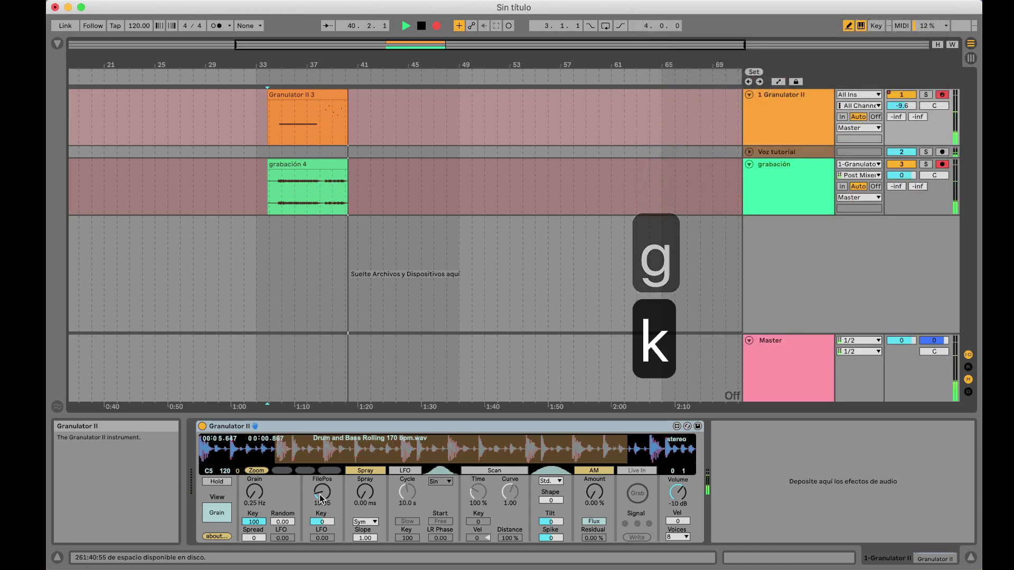
{"action": "key", "text": "space"}
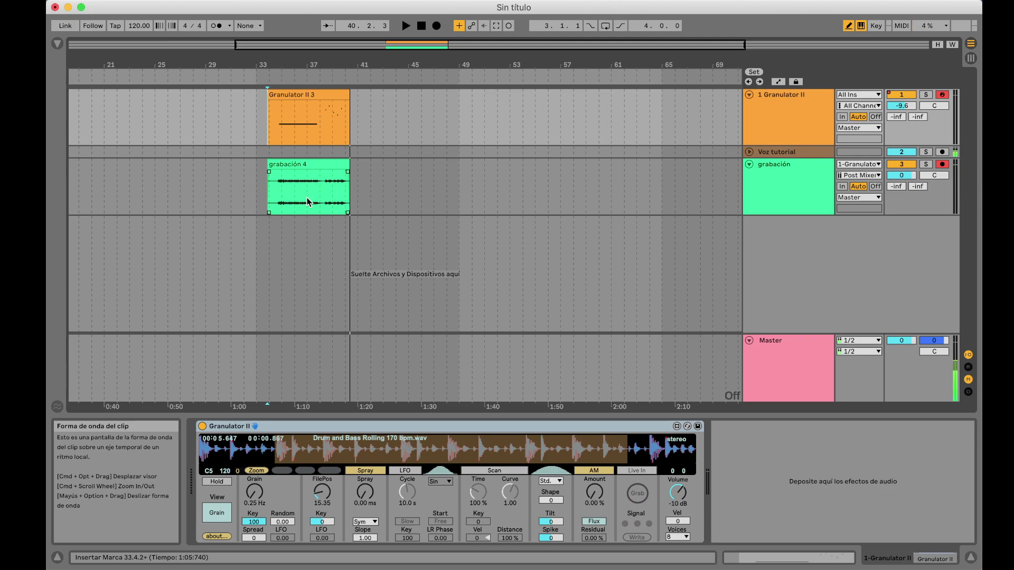
Start an overdub pass from the insert marker at bar 33.4.2 and play short notes over the existing Granulator II clip
{"action": "left_click", "coordinate": [435, 26]}
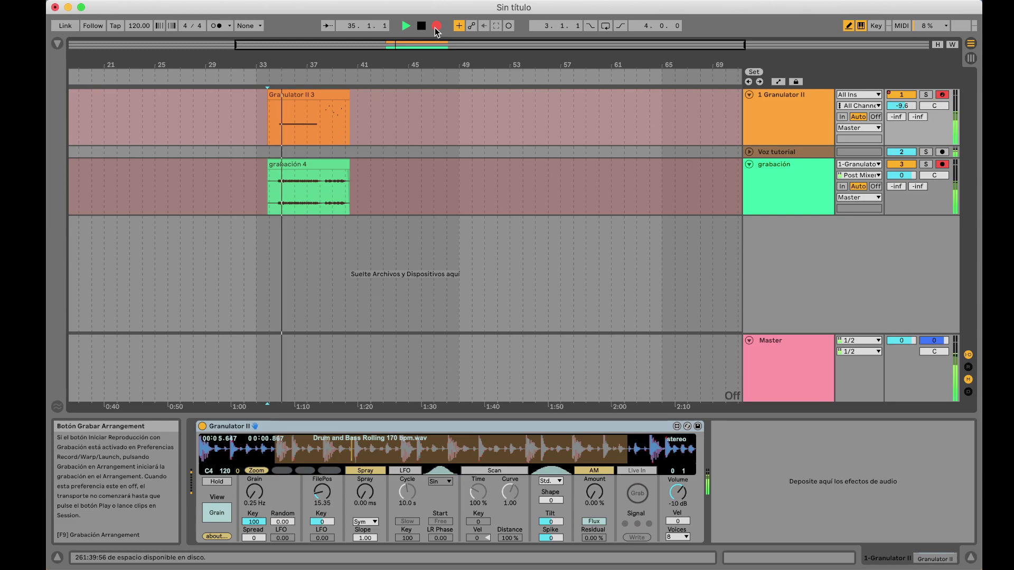
{"action": "key", "text": "k"}
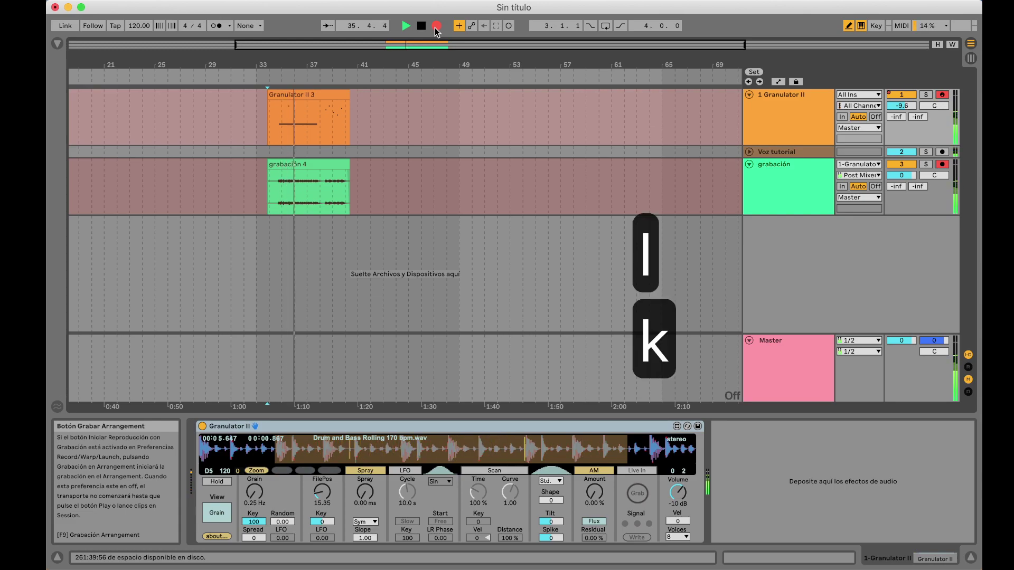
{"action": "key", "text": "i"}
{"action": "key", "text": "j"}
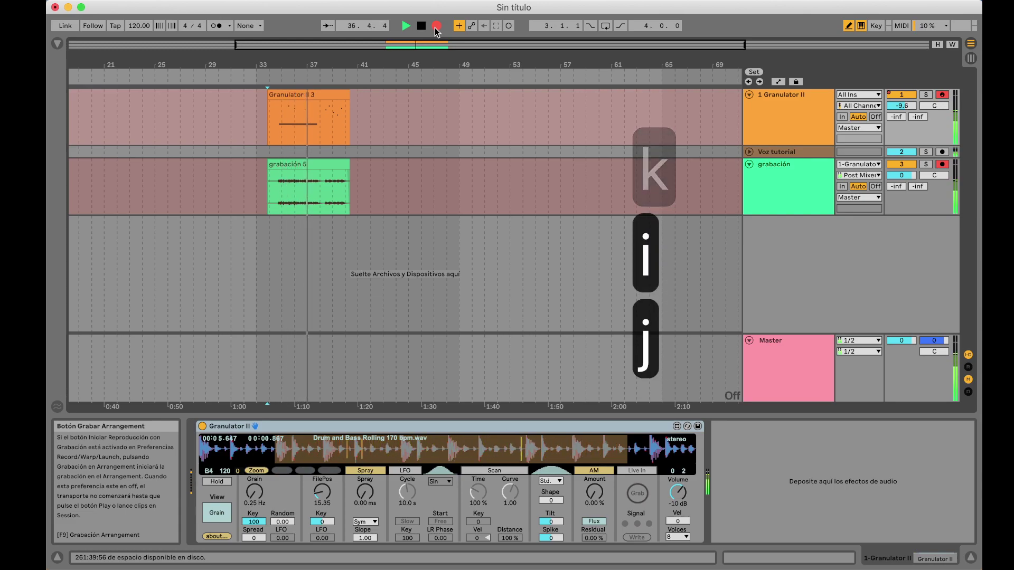
{"action": "key", "text": "u"}
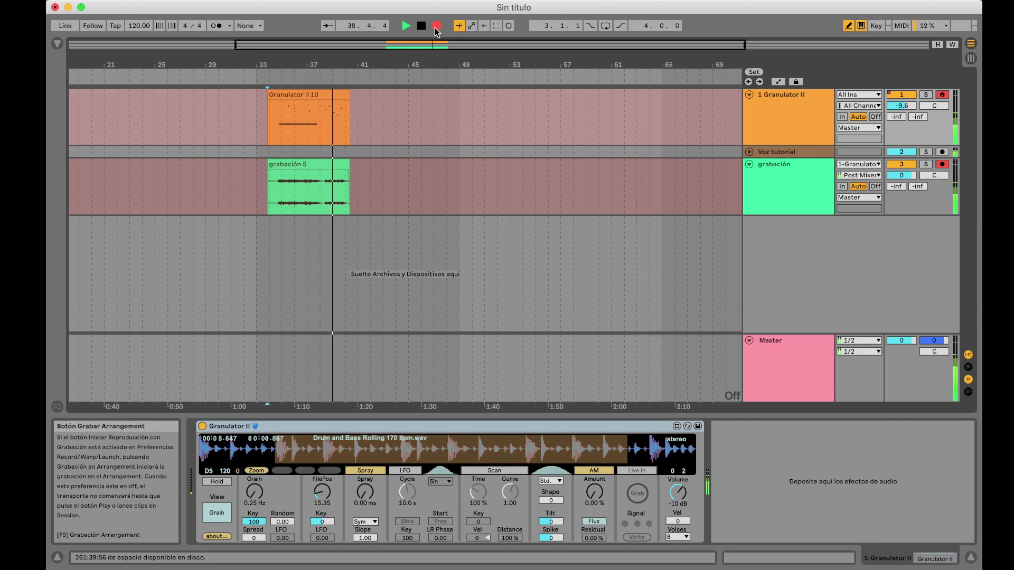
Overdub one long held note near the end of the Granulator II clip, and stop recording at about bar 40.4
{"action": "key", "text": "f"}
{"action": "key", "text": "f"}
{"action": "key", "text": "f"}
{"action": "key", "text": "f"}
{"action": "key", "text": "f"}
{"action": "key", "text": "f"}
{"action": "key", "text": "f"}
{"action": "key", "text": "f"}
{"action": "key", "text": "f"}
{"action": "key", "text": "f"}
{"action": "key", "text": "f"}
{"action": "key", "text": "f"}
{"action": "key", "text": "f"}
{"action": "key", "text": "f"}
{"action": "key", "text": "f"}
{"action": "key", "text": "f"}
{"action": "key", "text": "f"}
{"action": "key", "text": "f"}
{"action": "key", "text": "f"}
{"action": "key", "text": "f"}
{"action": "key", "text": "f"}
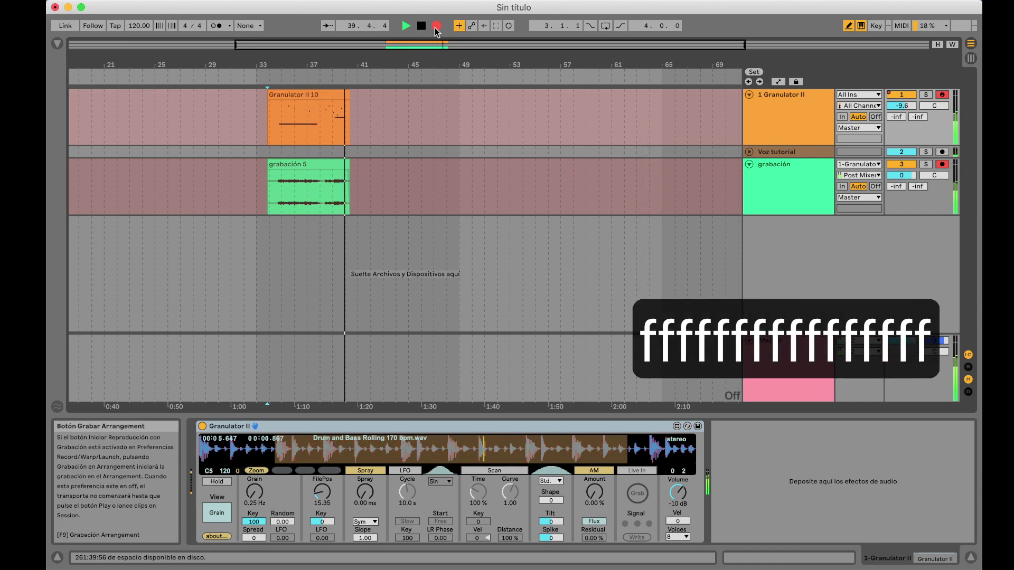
{"action": "key", "text": "space"}
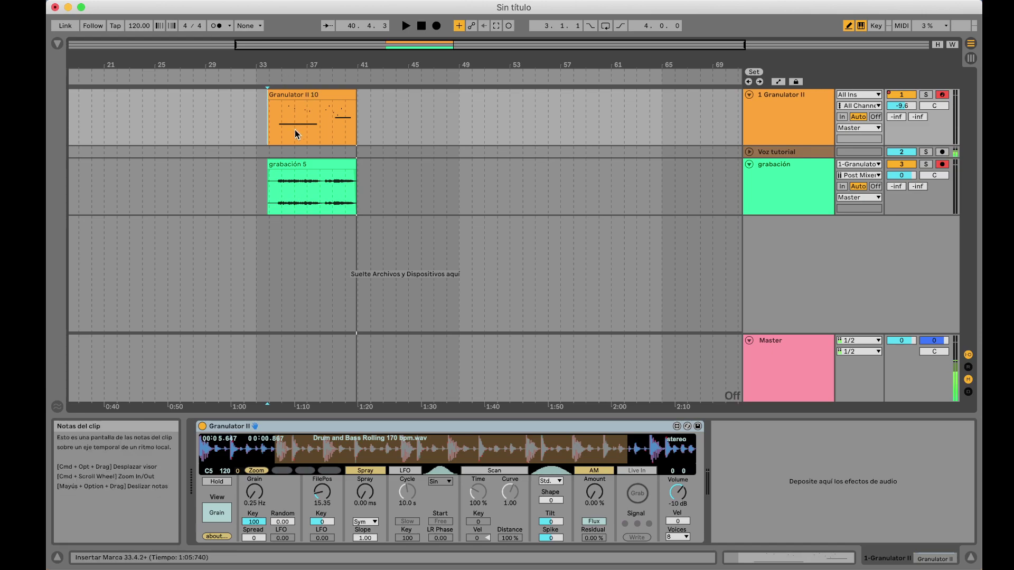
Turn off MIDI Arrangement Overdub and re-record over both clips from bar 33.4.2, playing several short notes
{"action": "left_click", "coordinate": [459, 26]}
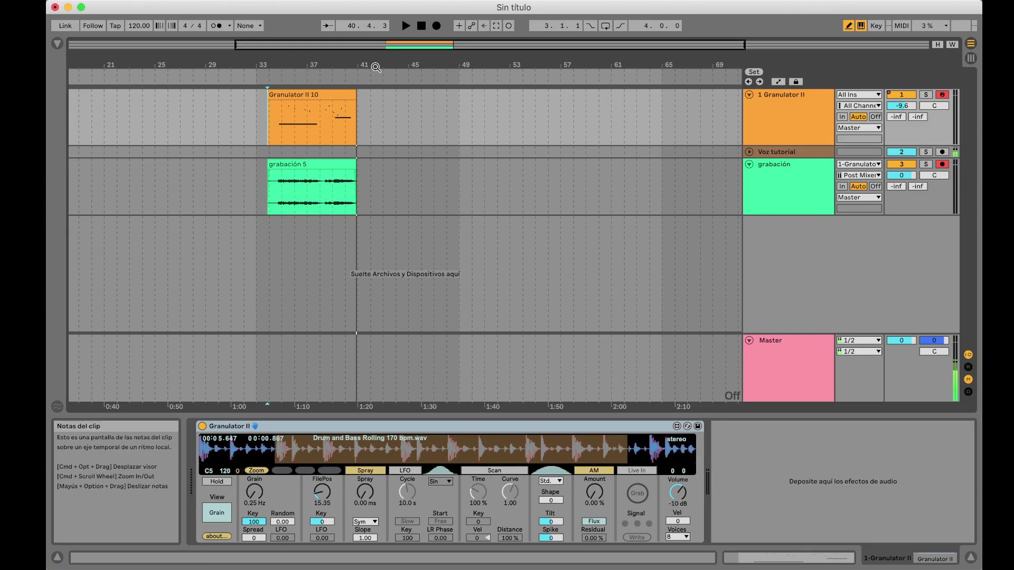
{"action": "left_click", "coordinate": [437, 25]}
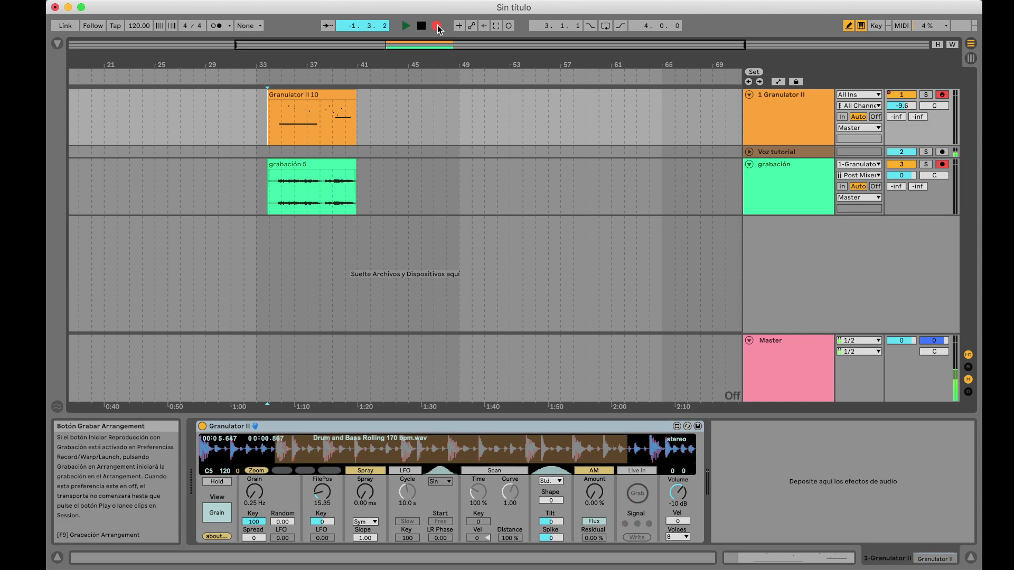
{"action": "key", "text": "g"}
{"action": "key", "text": "h"}
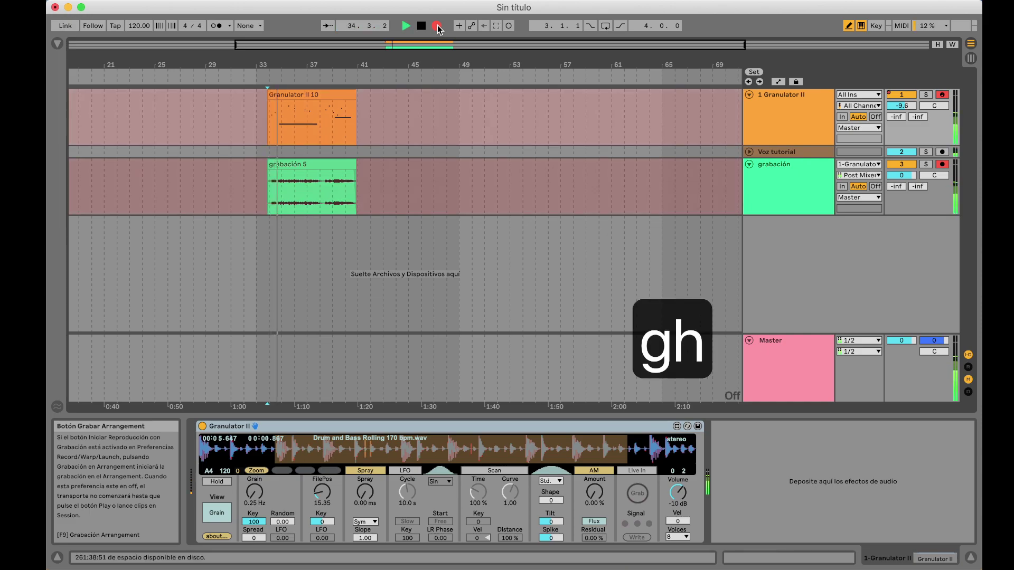
{"action": "key", "text": "f"}
{"action": "key", "text": "j"}
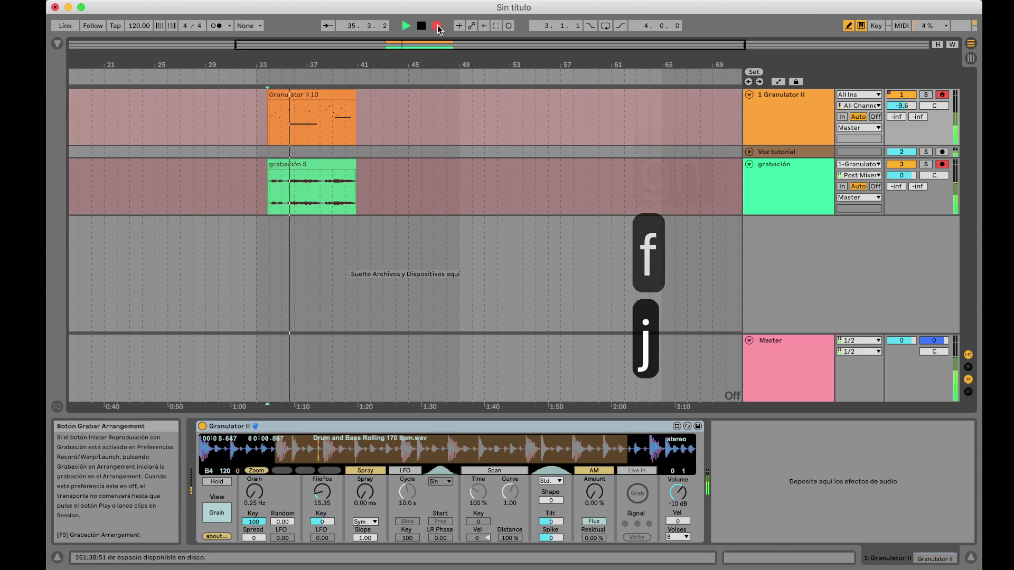
Hold one high note, add a few short notes around bar 39, and stop recording at about bar 41
{"action": "key", "text": "l"}
{"action": "key", "text": "l"}
{"action": "key", "text": "l"}
{"action": "key", "text": "l"}
{"action": "key", "text": "l"}
{"action": "key", "text": "l"}
{"action": "key", "text": "l"}
{"action": "key", "text": "l"}
{"action": "key", "text": "l"}
{"action": "key", "text": "l"}
{"action": "key", "text": "l"}
{"action": "key", "text": "l"}
{"action": "key", "text": "l"}
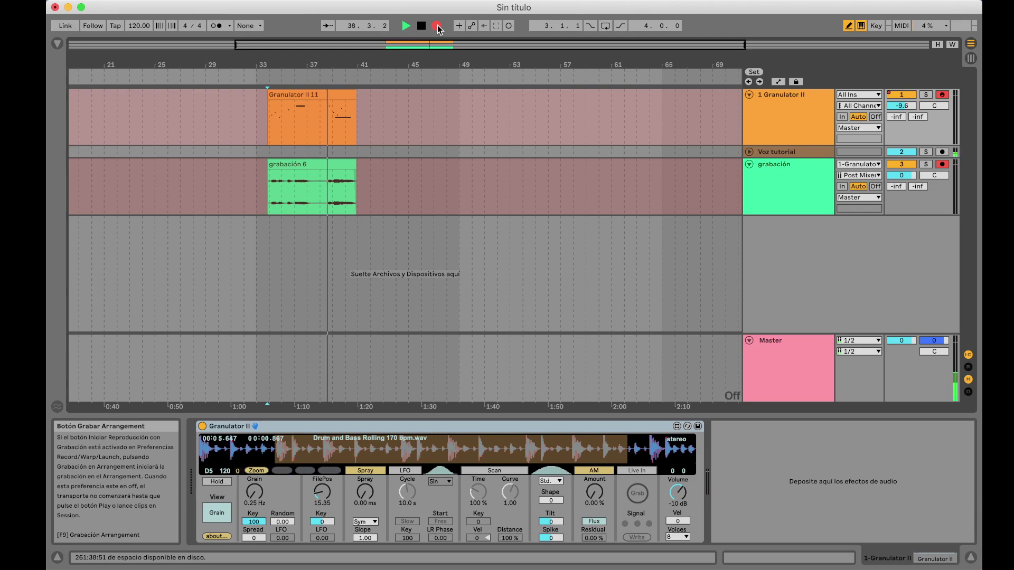
{"action": "key", "text": "d"}
{"action": "key", "text": "g"}
{"action": "key", "text": "h"}
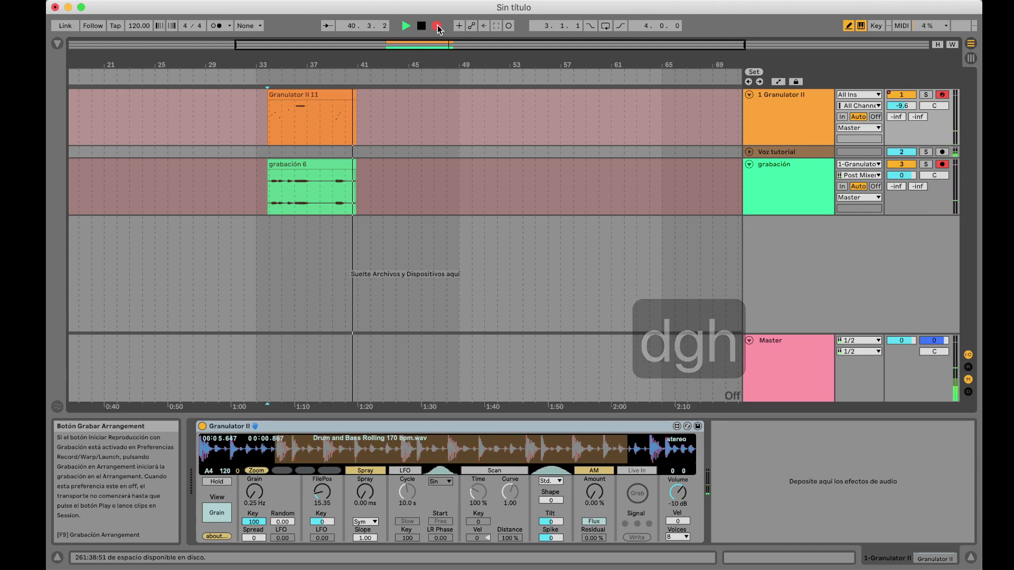
{"action": "key", "text": "space"}
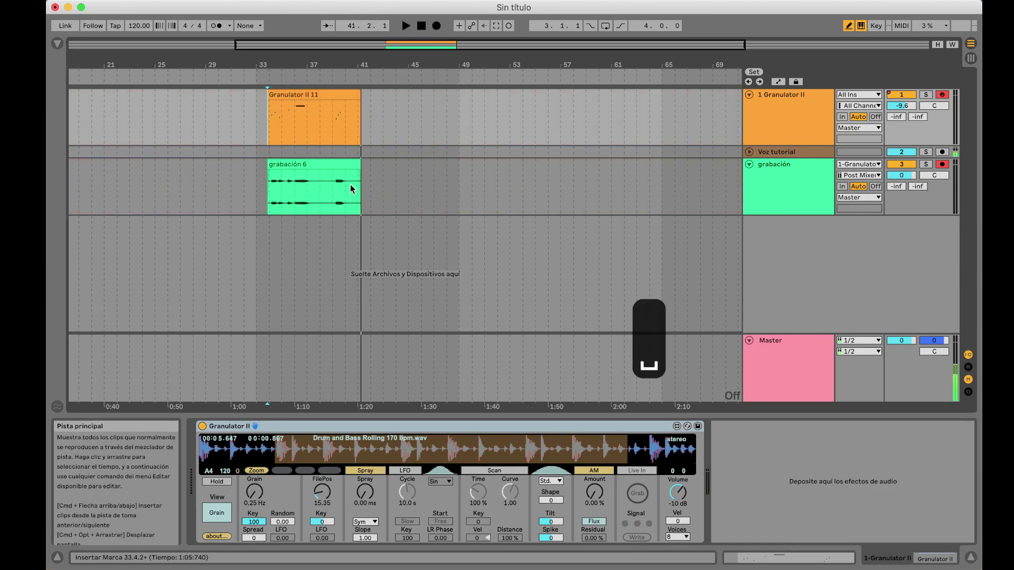
Delete the newly recorded Granulator II and grabación clips, and turn MIDI Arrangement Overdub back on
{"action": "left_click", "coordinate": [310, 93]}
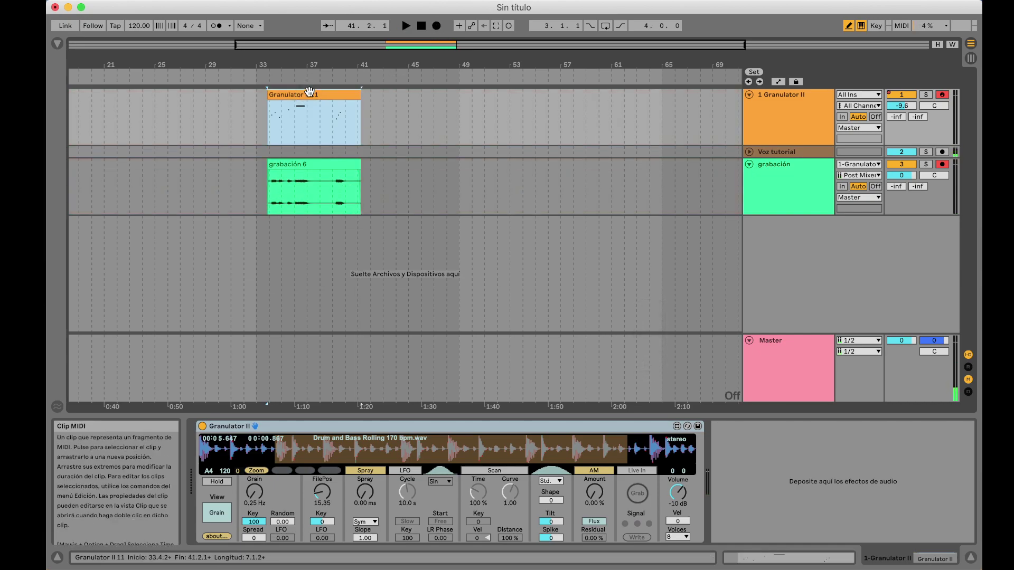
{"action": "key", "text": "BackSpace"}
{"action": "left_click", "coordinate": [313, 160]}
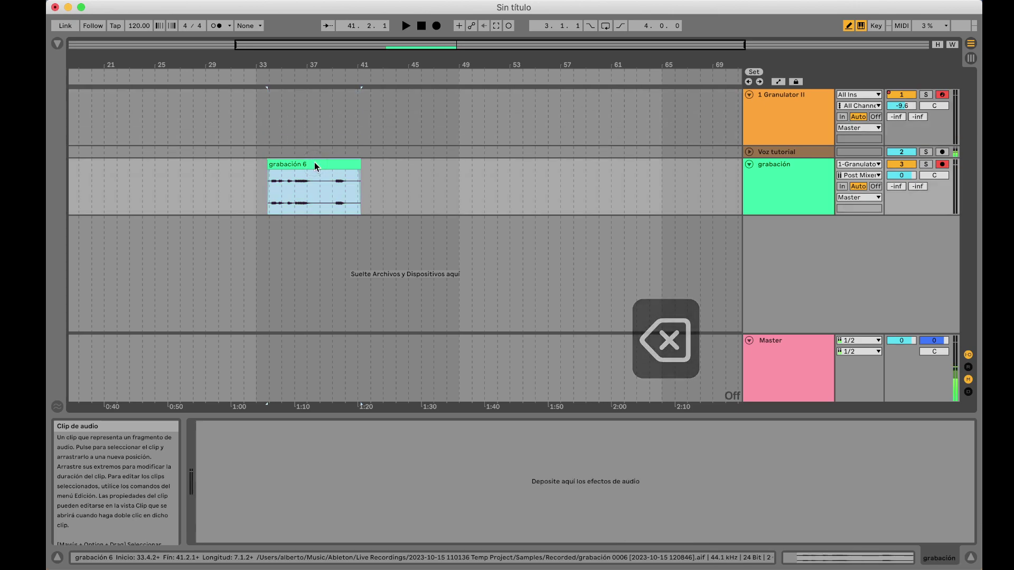
{"action": "key", "text": "BackSpace"}
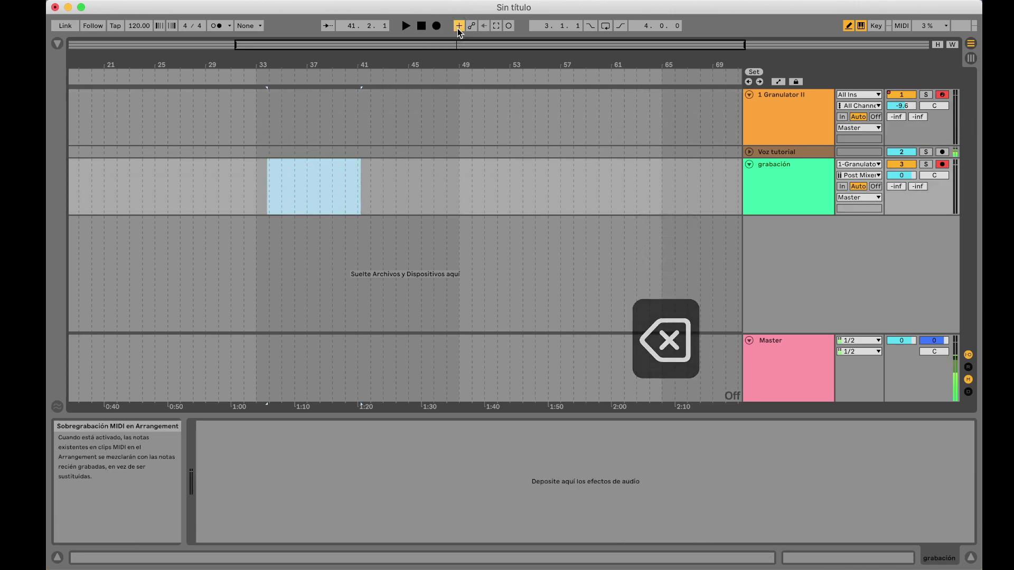
{"action": "left_click", "coordinate": [458, 26]}
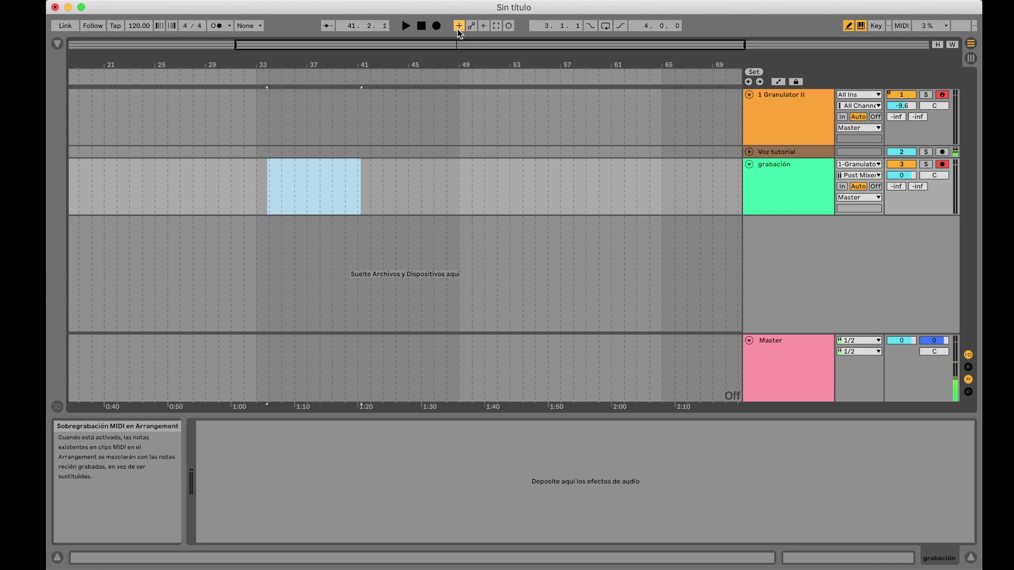
Arm automation and start recording from about bar 34 on the Granulator II and grabación tracks
{"action": "left_click", "coordinate": [471, 26]}
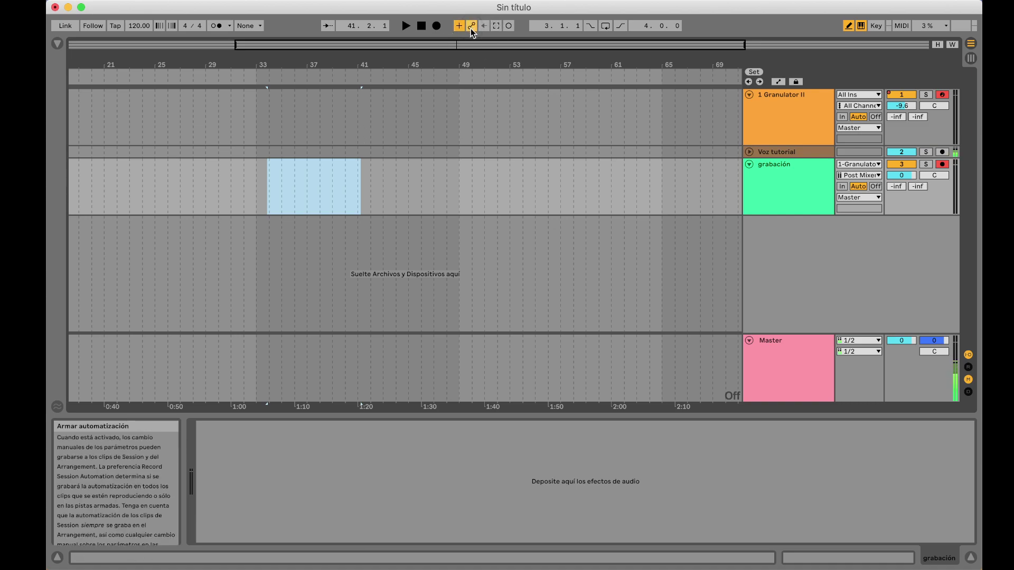
{"action": "left_click", "coordinate": [271, 125]}
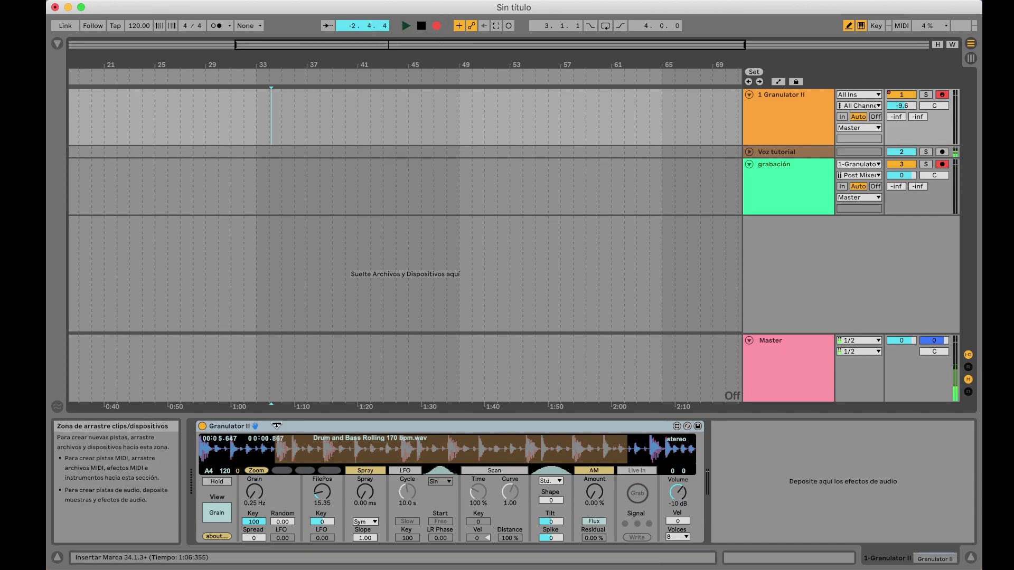
Set Granulator's grain rate to 6.48 Hz and file position to 17.72, and play one sustained note with Hold on
{"action": "left_click", "coordinate": [322, 493]}
{"action": "left_click_drag", "start_coordinate": [322, 492], "coordinate": [274, 479]}
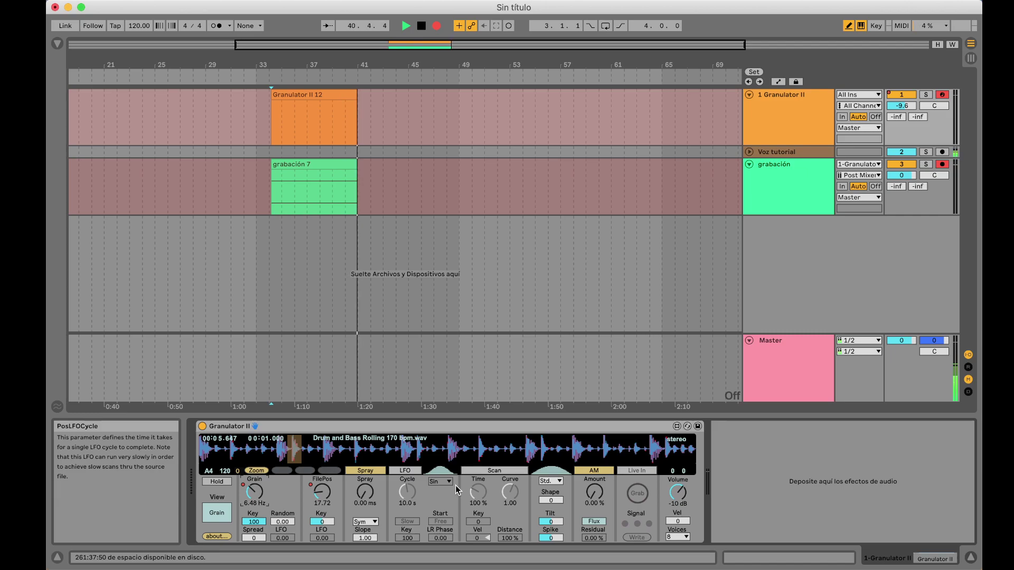
{"action": "left_click", "coordinate": [217, 481]}
{"action": "key", "text": "a"}
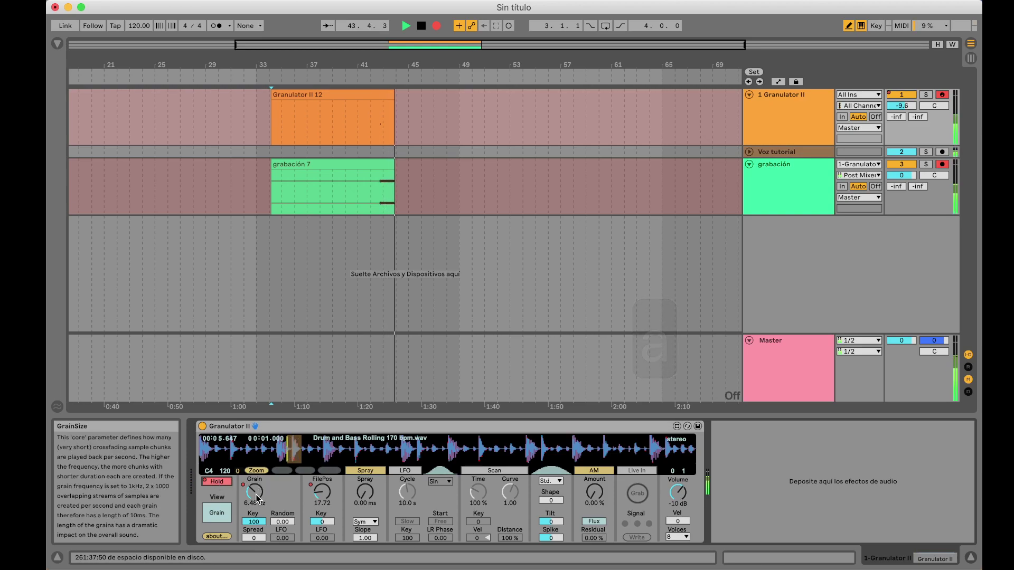
While recording, lower the grain rate to 2.43 Hz, move the file position to 39.76, and raise the spread to 1000
{"action": "left_click_drag", "start_coordinate": [258, 499], "coordinate": [257, 515]}
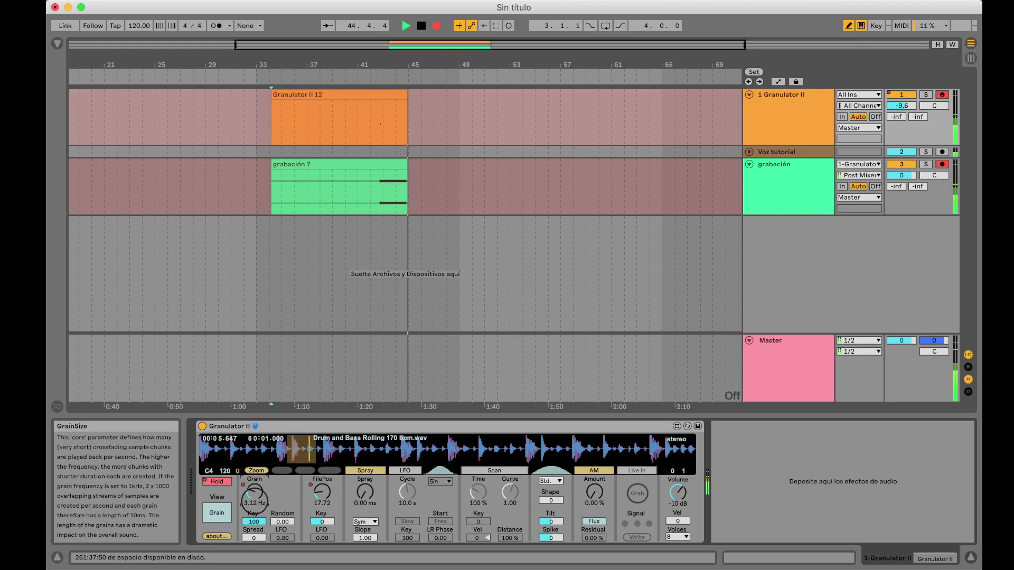
{"action": "left_click_drag", "start_coordinate": [323, 494], "coordinate": [322, 475]}
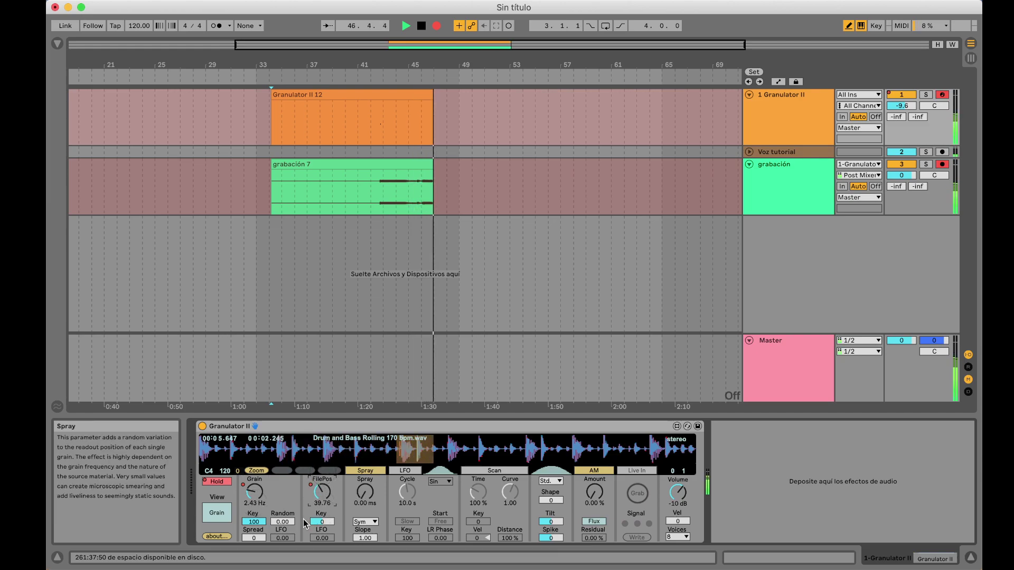
{"action": "left_click_drag", "start_coordinate": [254, 539], "coordinate": [241, 446]}
{"action": "left_click_drag", "start_coordinate": [256, 540], "coordinate": [255, 475]}
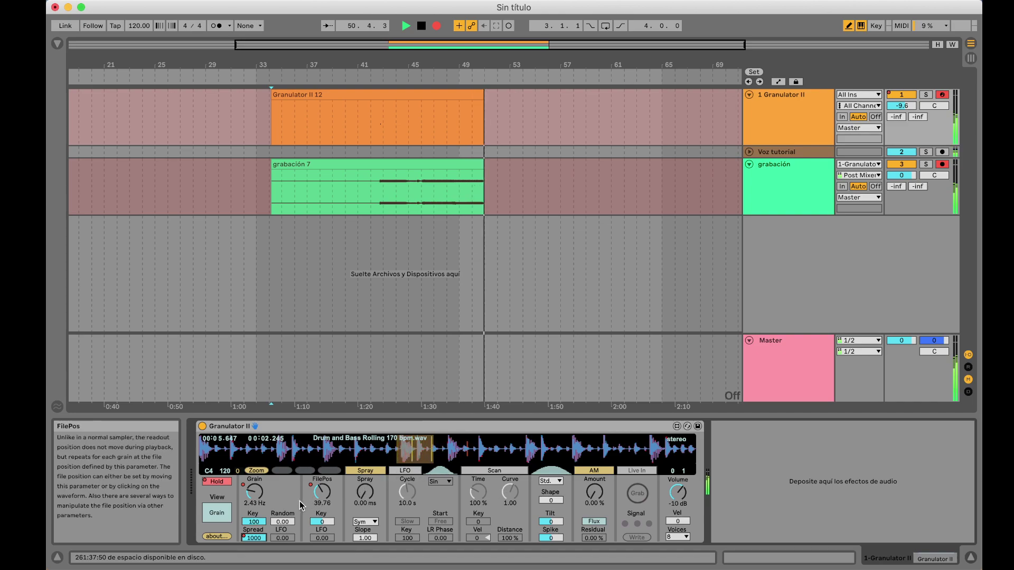
Enable Granulator's FM and set its frequency to about 102 Hz and amount to 137.29, finishing in the Grain view
{"action": "left_click", "coordinate": [219, 513]}
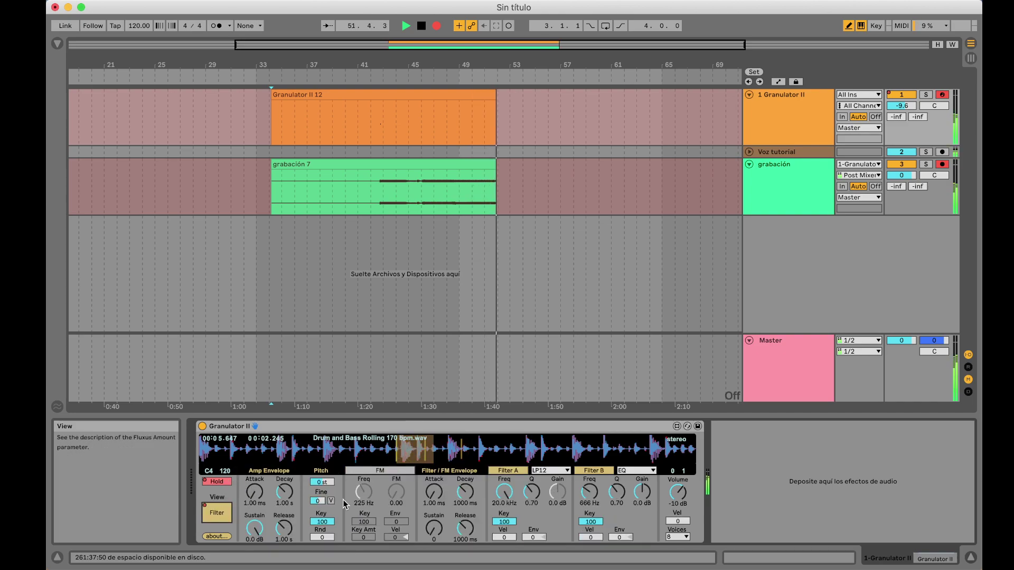
{"action": "left_click", "coordinate": [372, 471]}
{"action": "mouse_move", "coordinate": [364, 491]}
{"action": "left_mouse_down"}
{"action": "mouse_move", "coordinate": [364, 512]}
{"action": "mouse_move", "coordinate": [393, 486]}
{"action": "mouse_move", "coordinate": [394, 458]}
{"action": "mouse_move", "coordinate": [396, 483]}
{"action": "mouse_move", "coordinate": [364, 475]}
{"action": "mouse_move", "coordinate": [363, 485]}
{"action": "left_mouse_up"}
{"action": "left_click", "coordinate": [230, 511]}
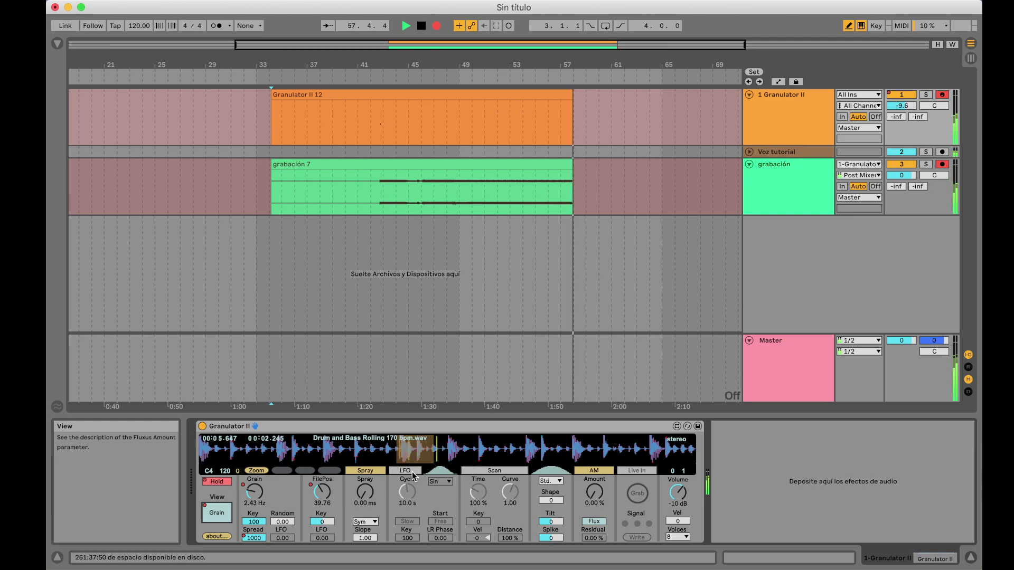
Enable the LFO with a 10.5 s cycle and set its modulation of the file position to 33.04
{"action": "left_click_drag", "start_coordinate": [322, 538], "coordinate": [321, 478]}
{"action": "mouse_move", "coordinate": [407, 491]}
{"action": "left_mouse_down"}
{"action": "mouse_move", "coordinate": [408, 502]}
{"action": "mouse_move", "coordinate": [407, 490]}
{"action": "left_mouse_up"}
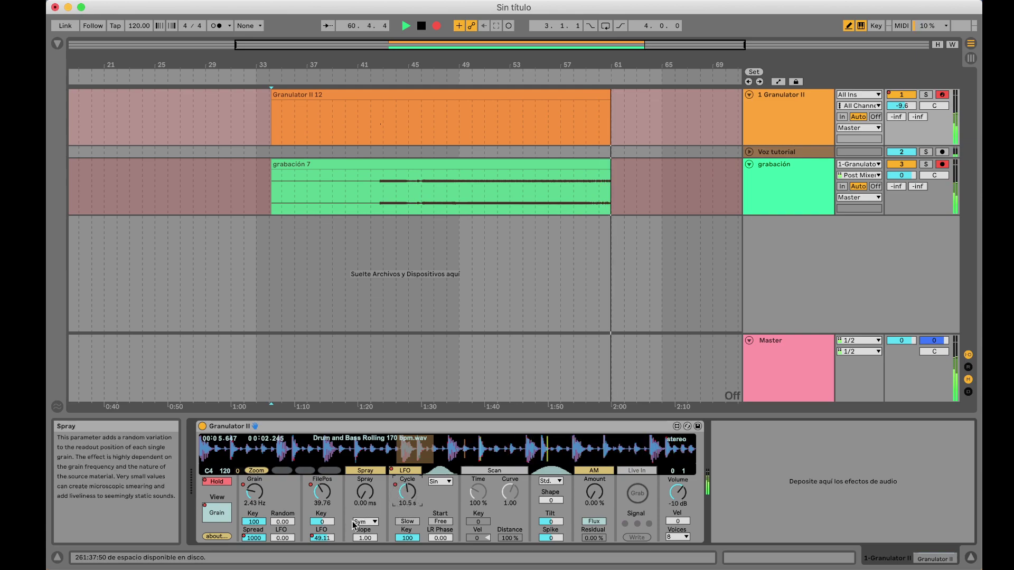
{"action": "left_click_drag", "start_coordinate": [323, 538], "coordinate": [318, 547]}
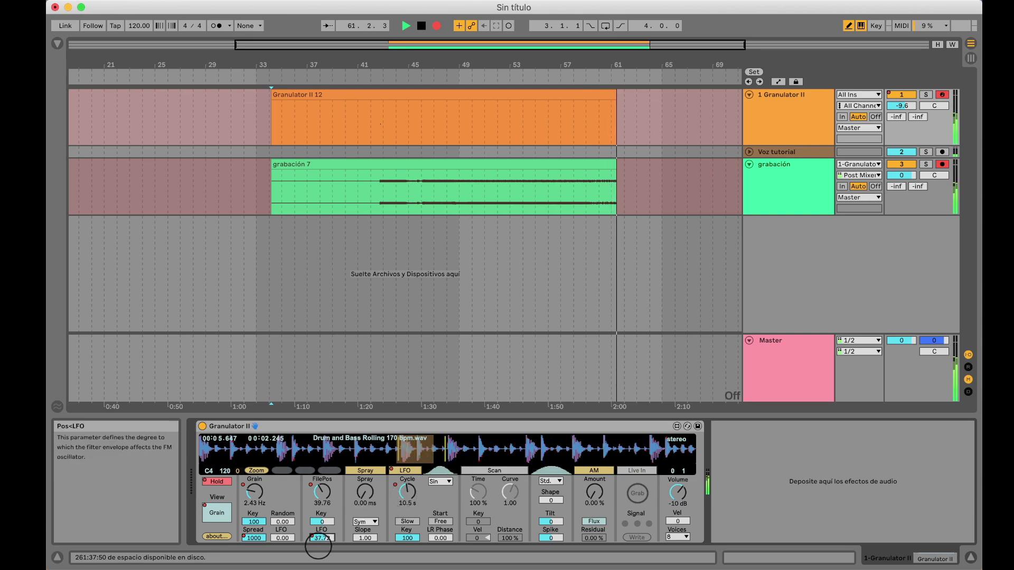
Set the FM amount to 176.10, lower filter A to about 555 Hz with Q 2.95, and raise the grain rate to 17.7 Hz
{"action": "left_click", "coordinate": [216, 512]}
{"action": "left_click_drag", "start_coordinate": [396, 492], "coordinate": [356, 489]}
{"action": "left_click_drag", "start_coordinate": [504, 488], "coordinate": [508, 551]}
{"action": "left_click_drag", "start_coordinate": [531, 494], "coordinate": [501, 488]}
{"action": "left_click", "coordinate": [217, 513]}
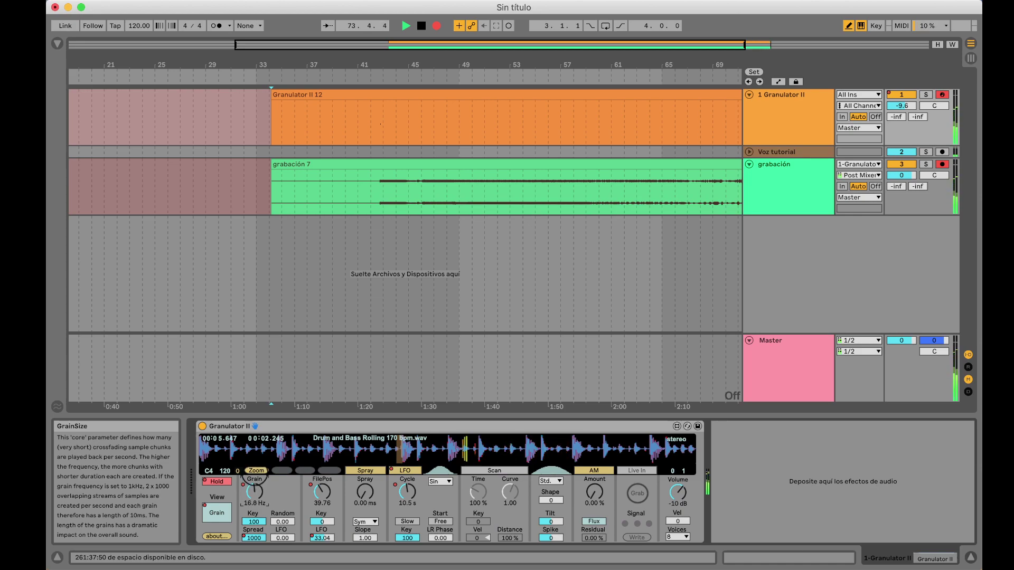
Open filter A up to 20.0 kHz with Q 0.10, and set the FM frequency to 9.42 Hz and amount to 11.88
{"action": "left_click", "coordinate": [217, 513]}
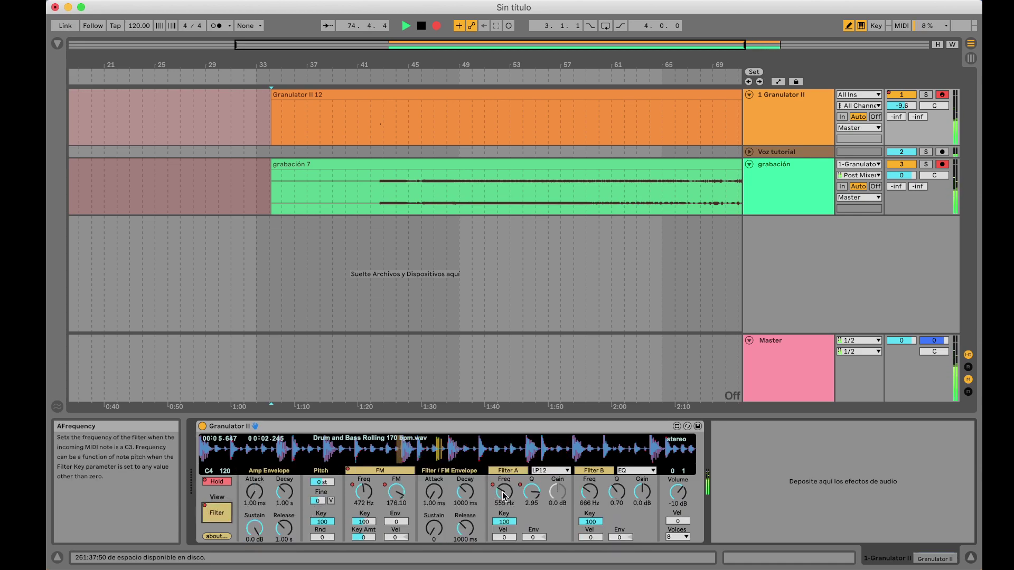
{"action": "left_click_drag", "start_coordinate": [505, 489], "coordinate": [504, 481]}
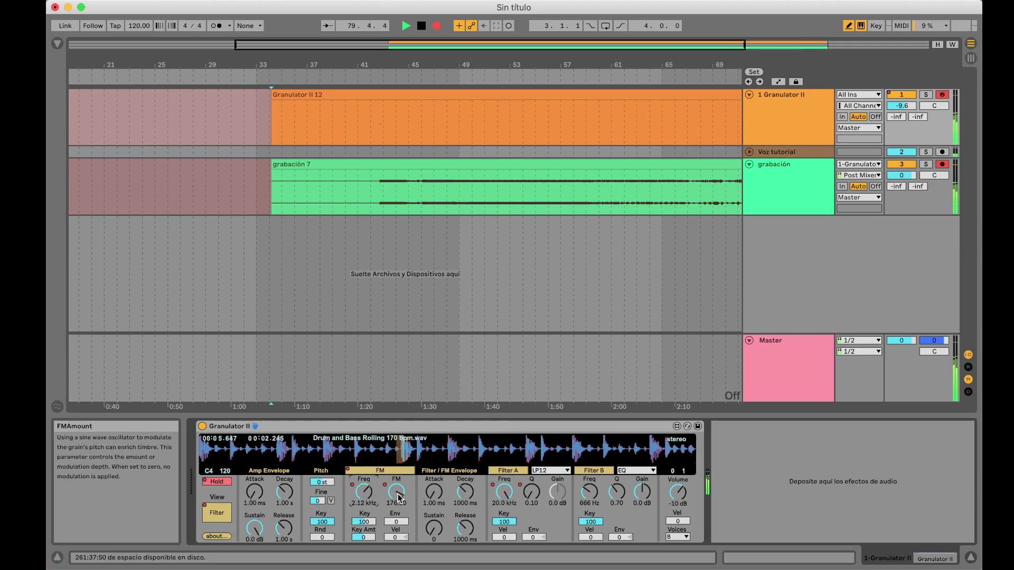
{"action": "left_click_drag", "start_coordinate": [399, 516], "coordinate": [401, 529]}
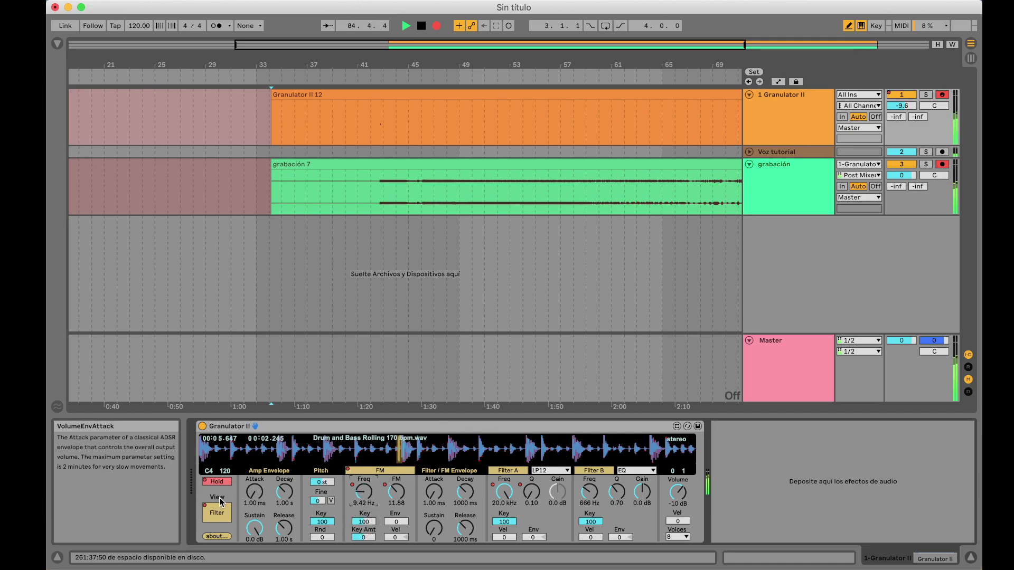
In the Grain view, raise the grain randomness to 100.00 and the AM amount to 99.2 %
{"action": "left_click", "coordinate": [217, 512]}
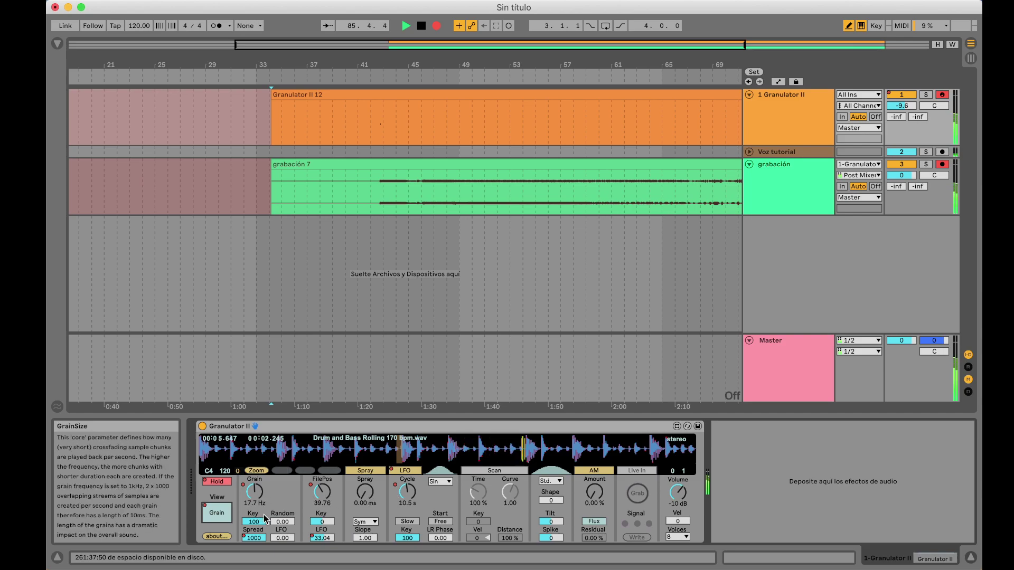
{"action": "left_click_drag", "start_coordinate": [283, 522], "coordinate": [282, 502]}
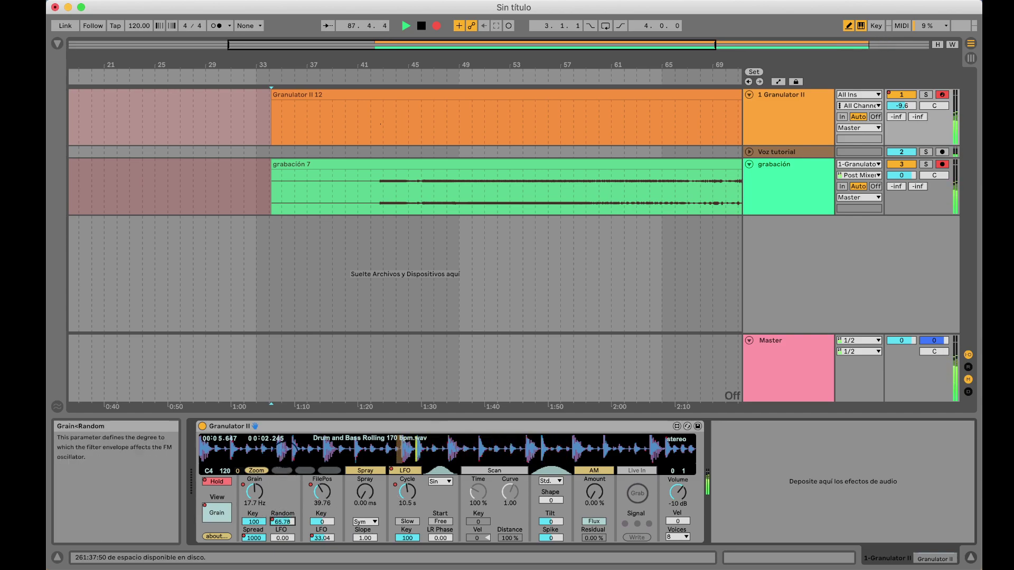
{"action": "left_click_drag", "start_coordinate": [282, 465], "coordinate": [285, 437]}
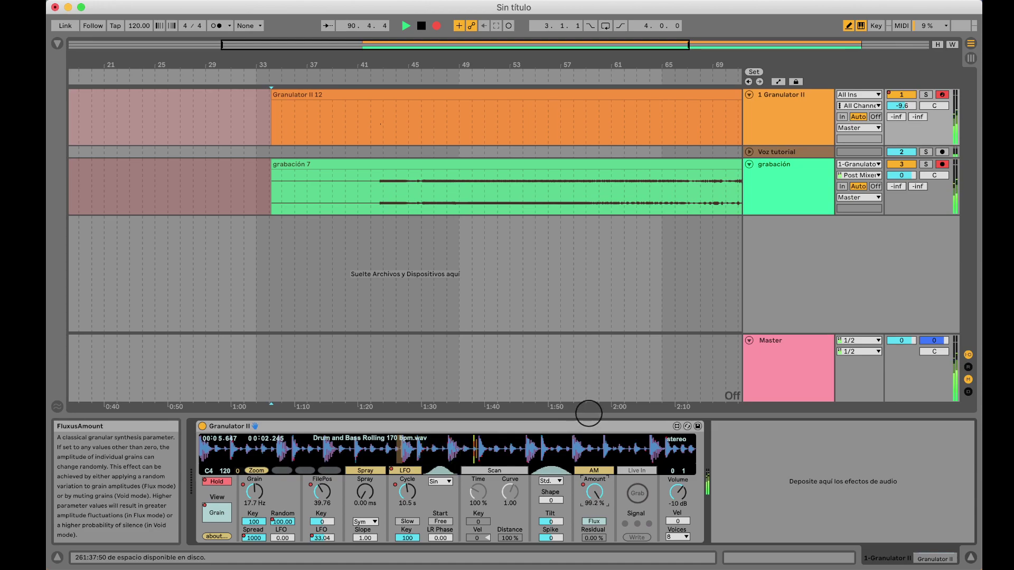
Enable Scan, play a new note, and set the scan time to 2064 % and the curve to 0.50
{"action": "left_click", "coordinate": [494, 470]}
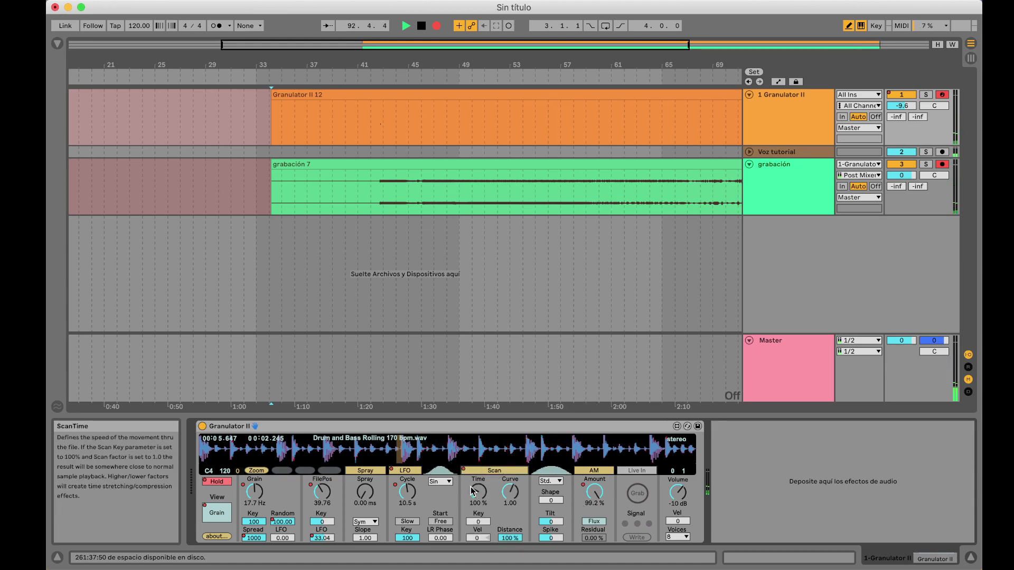
{"action": "key", "text": "a"}
{"action": "left_click_drag", "start_coordinate": [477, 477], "coordinate": [471, 502]}
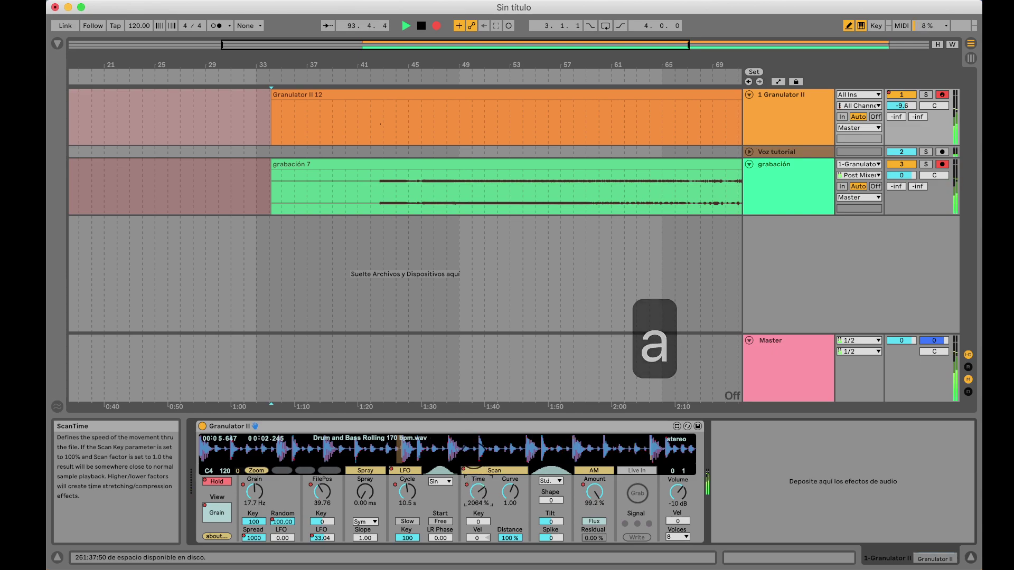
Play one more note, turn Granulator's Hold off, and stop the recording at about bar 100.4
{"action": "key", "text": "a"}
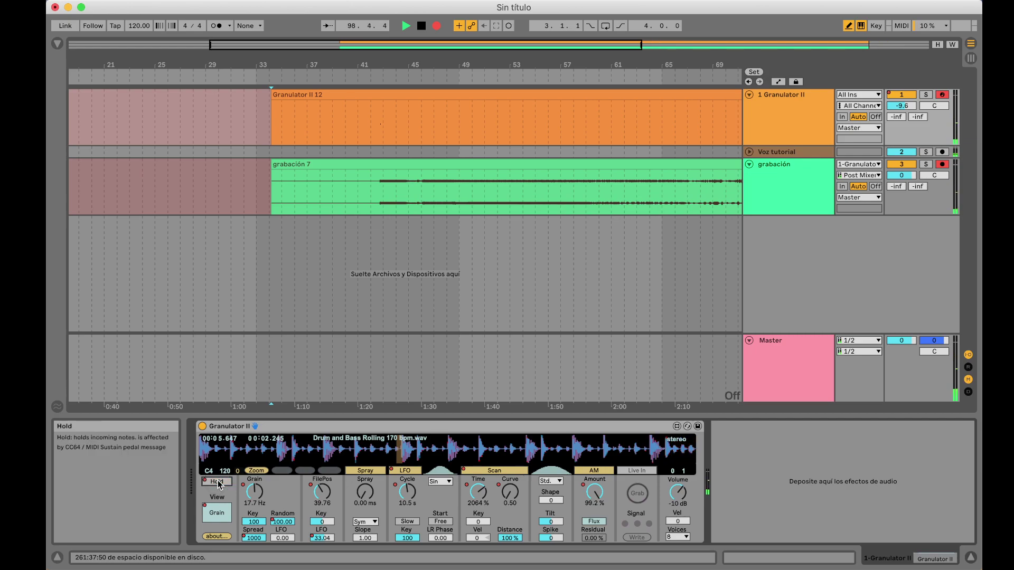
{"action": "key", "text": "minus"}
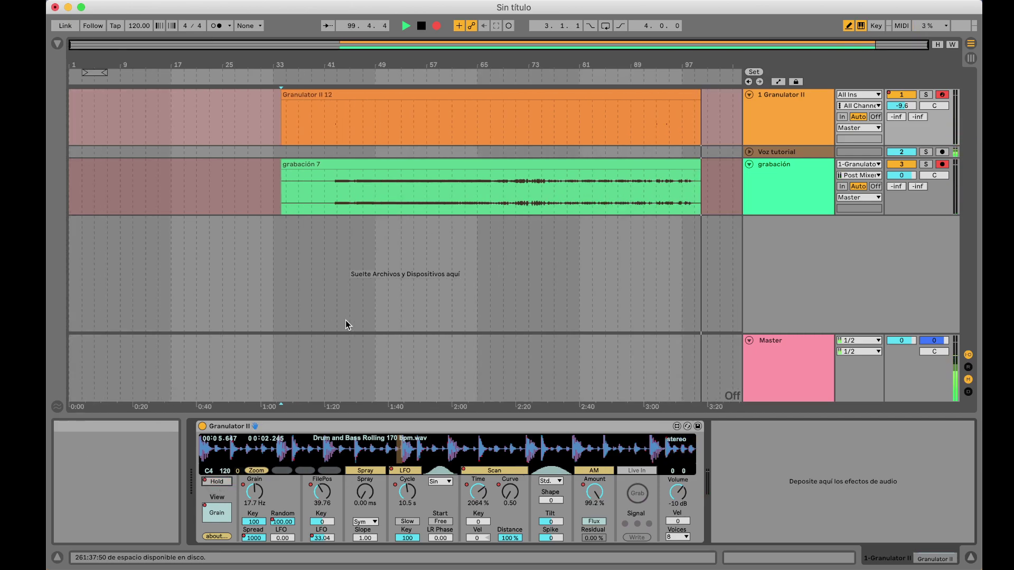
{"action": "key", "text": "space"}
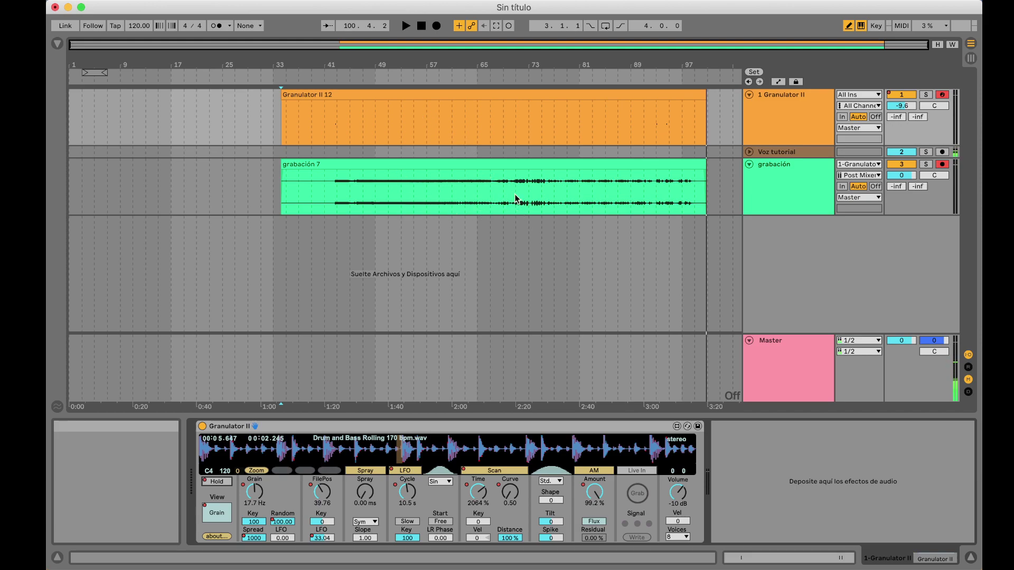
Raise Granulator's volume to -6.0 dB and set the grabación clip's gain to 11.7 dB
{"action": "left_click_drag", "start_coordinate": [679, 508], "coordinate": [678, 502]}
{"action": "left_click", "coordinate": [341, 161]}
{"action": "left_click_drag", "start_coordinate": [393, 466], "coordinate": [393, 446]}
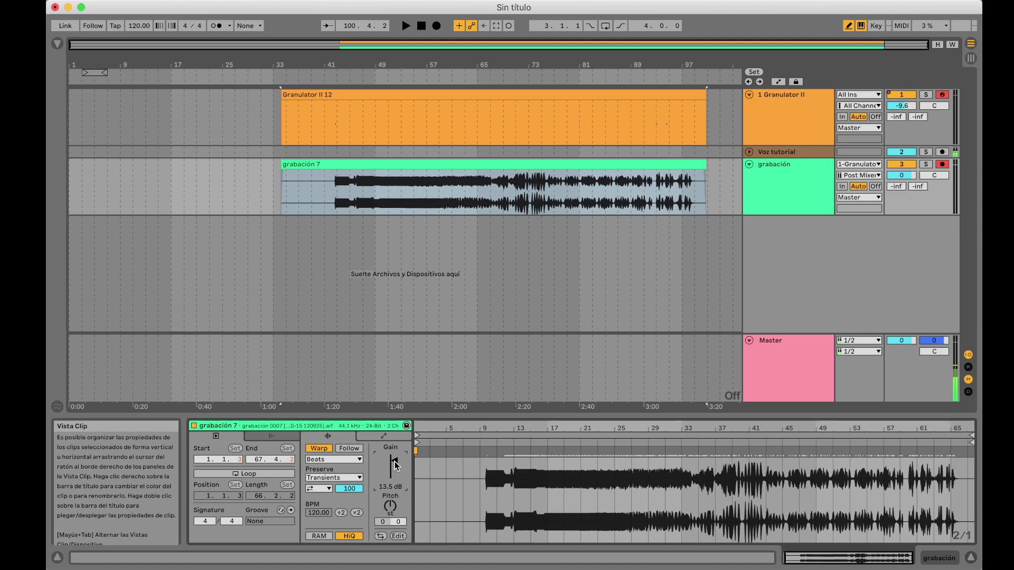
{"action": "left_click_drag", "start_coordinate": [395, 466], "coordinate": [395, 473]}
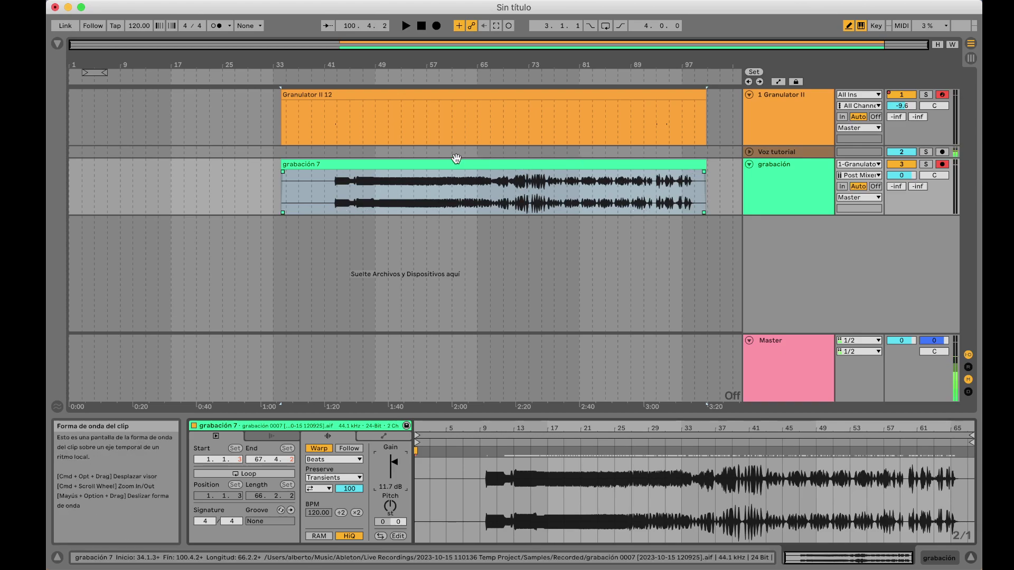
Examine the notes recorded in the Granulator II clip and the track's device settings
{"action": "left_click", "coordinate": [382, 96]}
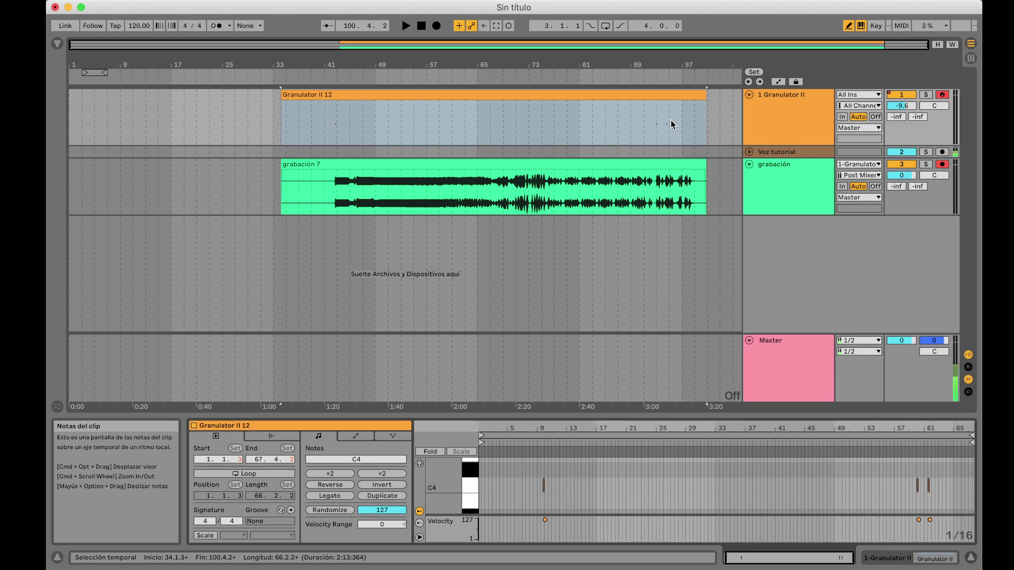
{"action": "left_click", "coordinate": [761, 122]}
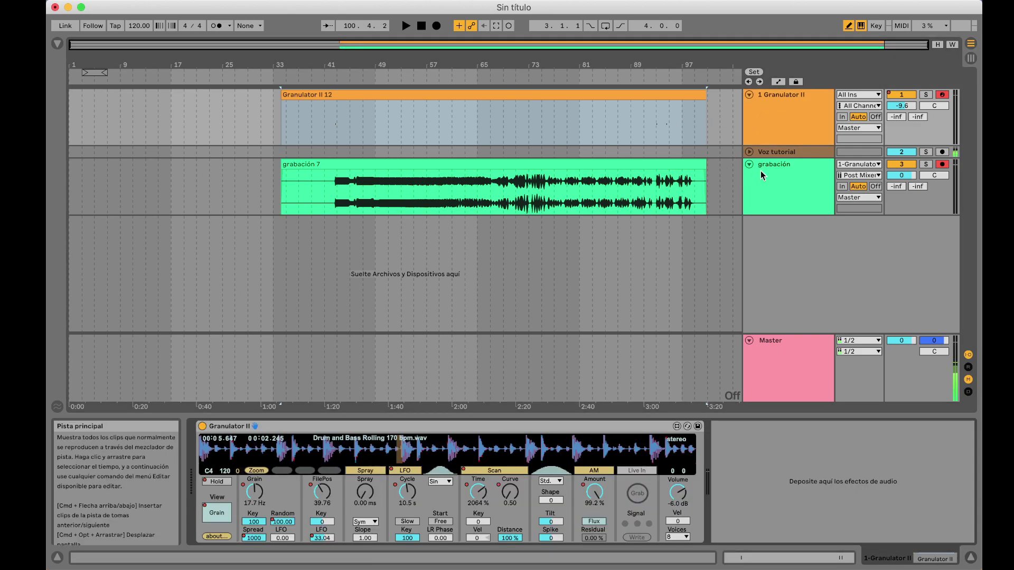
{"action": "left_click", "coordinate": [782, 125]}
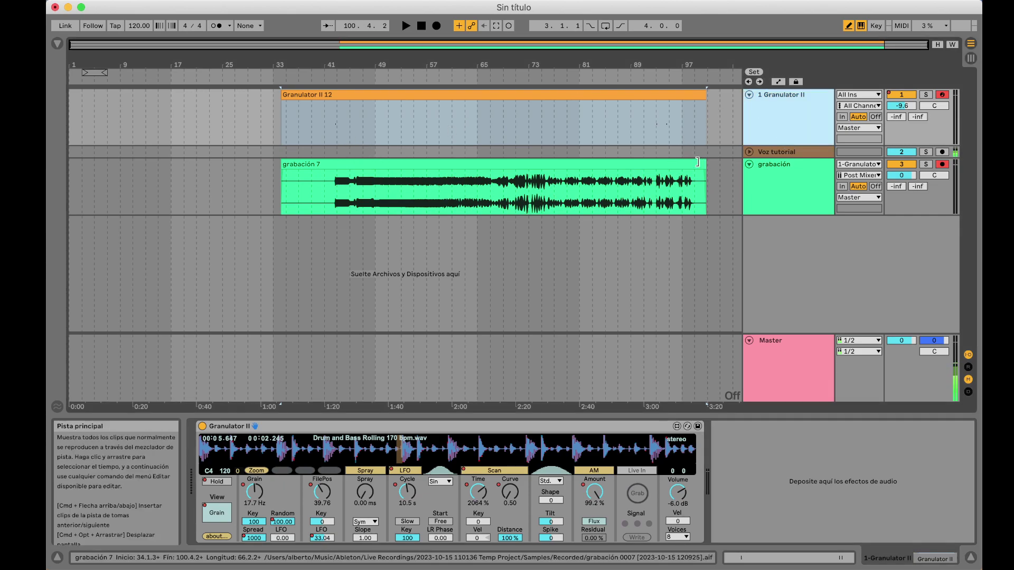
Deactivate the grabación audio clip and play the Granulator II MIDI clip from about bar 42
{"action": "left_click", "coordinate": [596, 169]}
{"action": "key", "text": "0"}
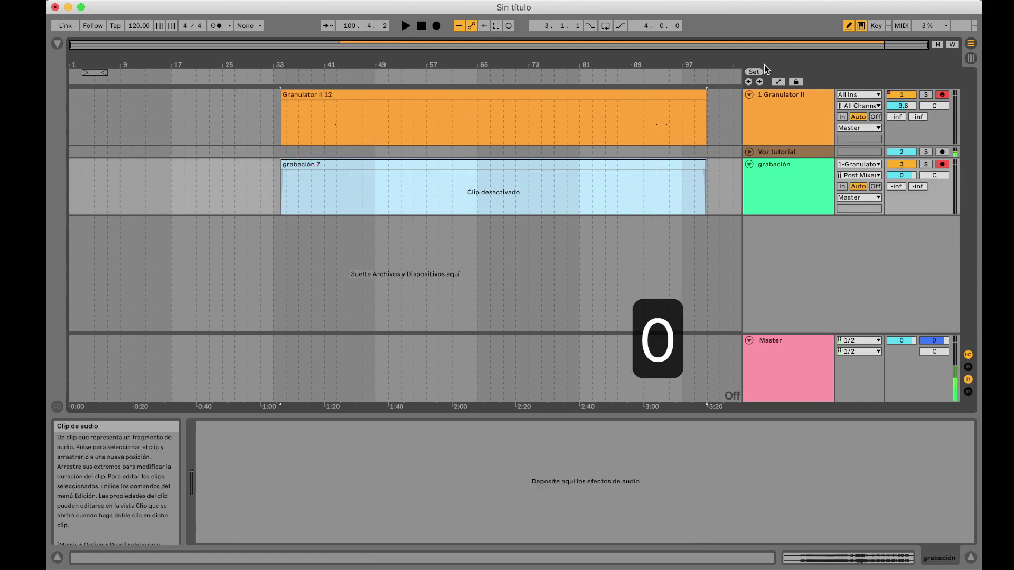
{"action": "left_click", "coordinate": [376, 72]}
{"action": "left_click", "coordinate": [331, 75]}
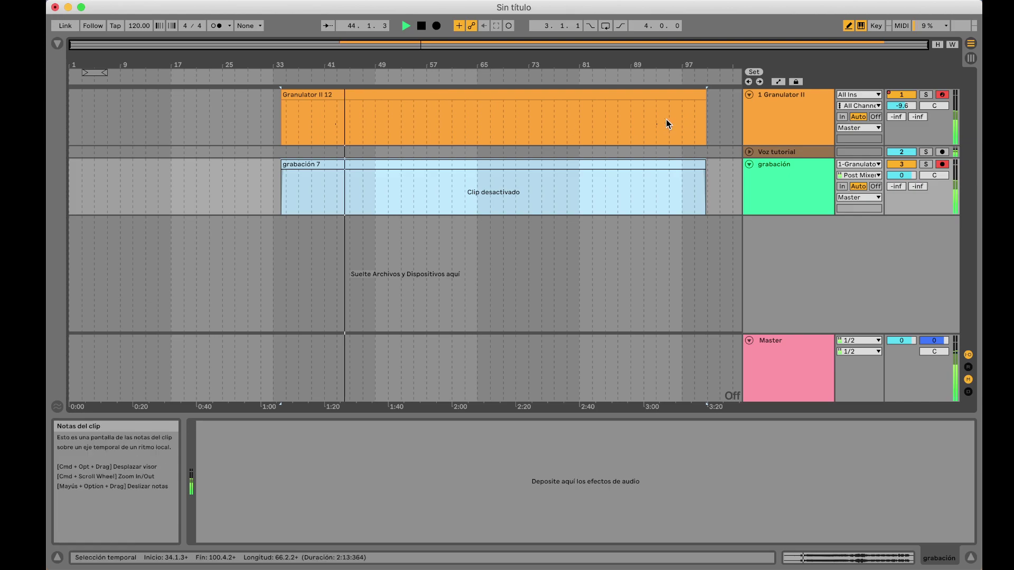
Watch Granulator II's controls follow the recorded grain and FM automation, and stop playback at about bar 57
{"action": "left_click", "coordinate": [776, 117]}
{"action": "left_click_drag", "start_coordinate": [254, 492], "coordinate": [245, 511]}
{"action": "left_click_drag", "start_coordinate": [314, 497], "coordinate": [315, 483]}
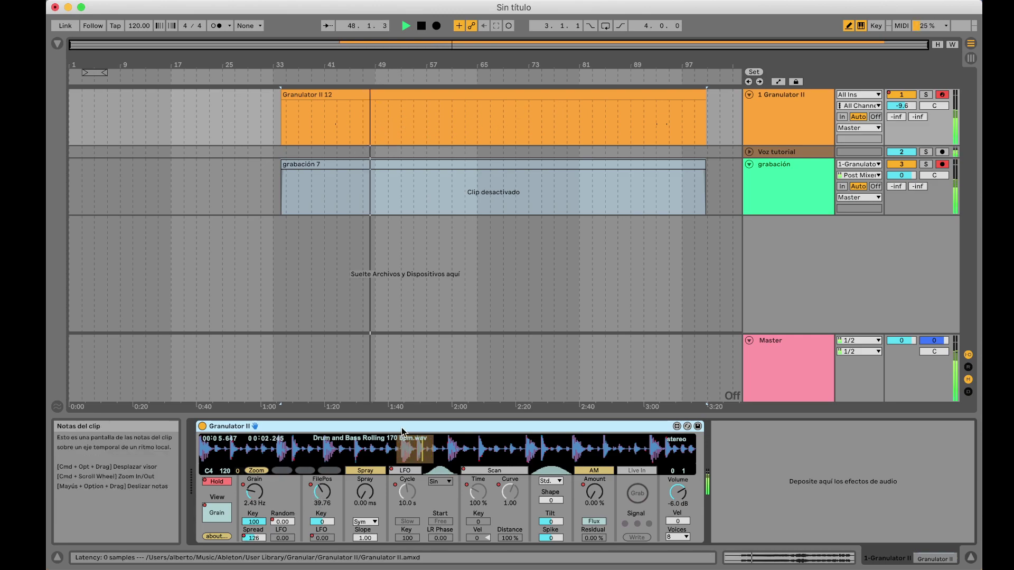
{"action": "left_click_drag", "start_coordinate": [253, 538], "coordinate": [291, 498]}
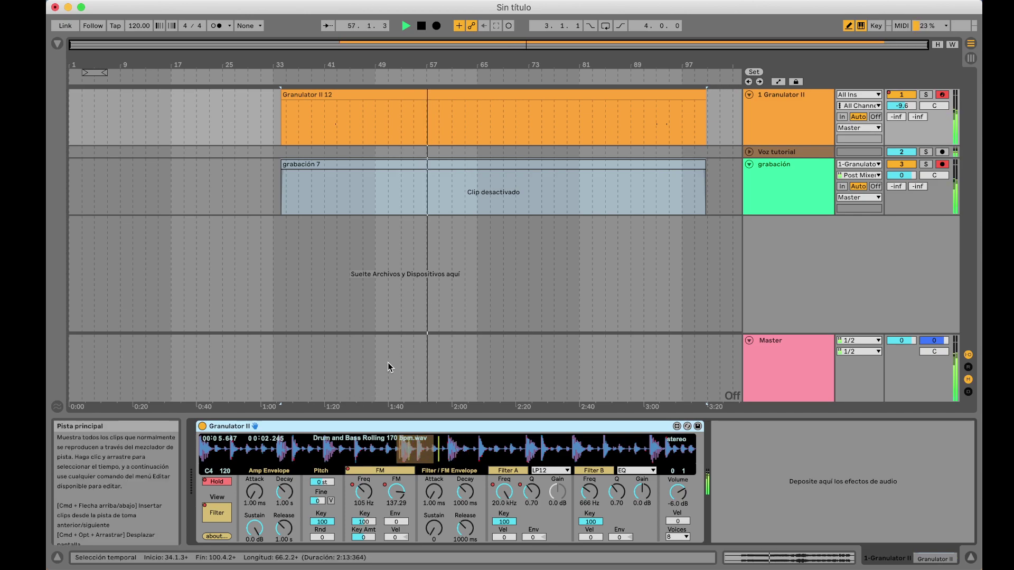
{"action": "key", "text": "space"}
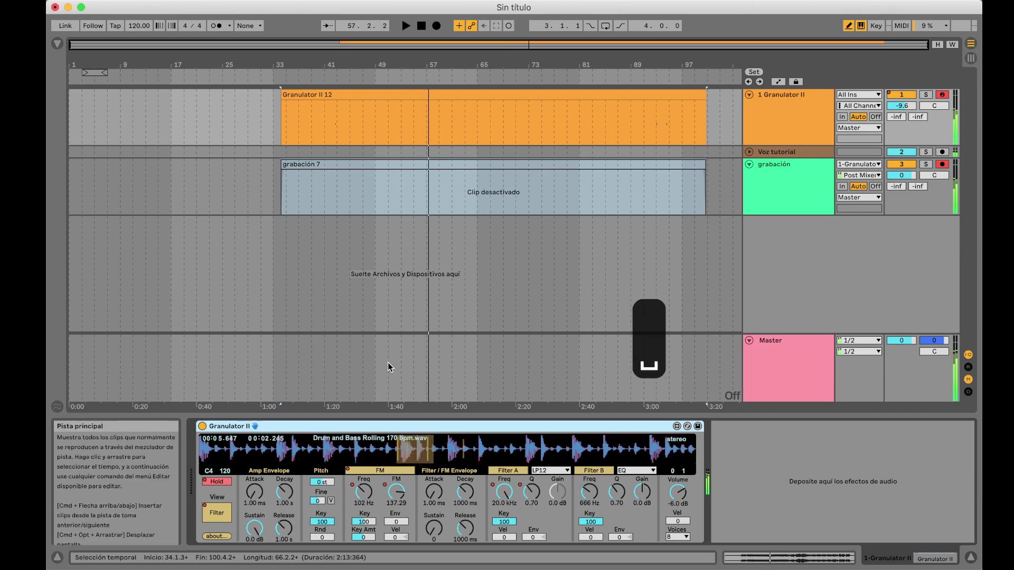
Turn Granulator's Hold off manually and replay the MIDI clip from about bar 42
{"action": "left_click", "coordinate": [217, 482]}
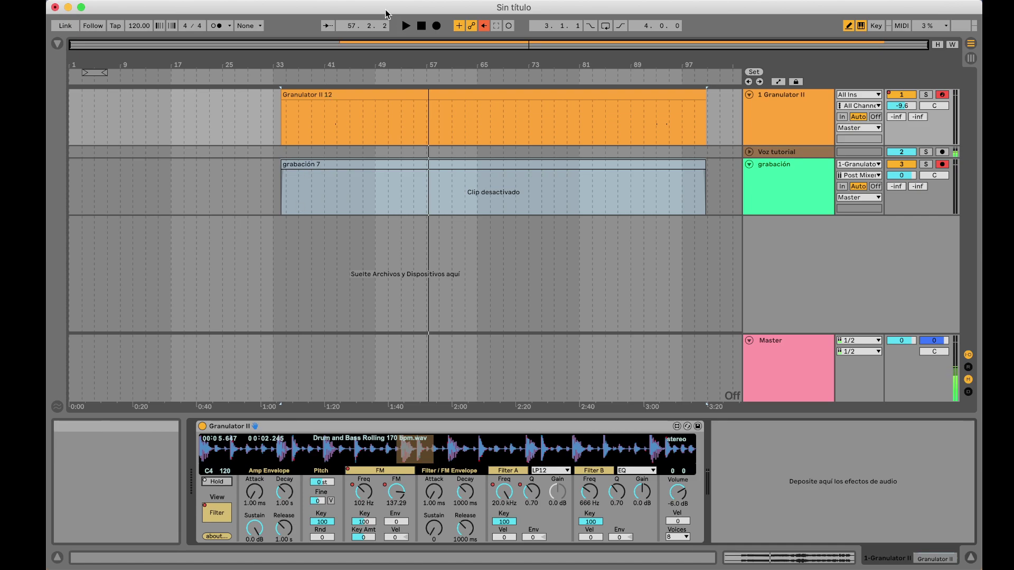
{"action": "left_click", "coordinate": [334, 75]}
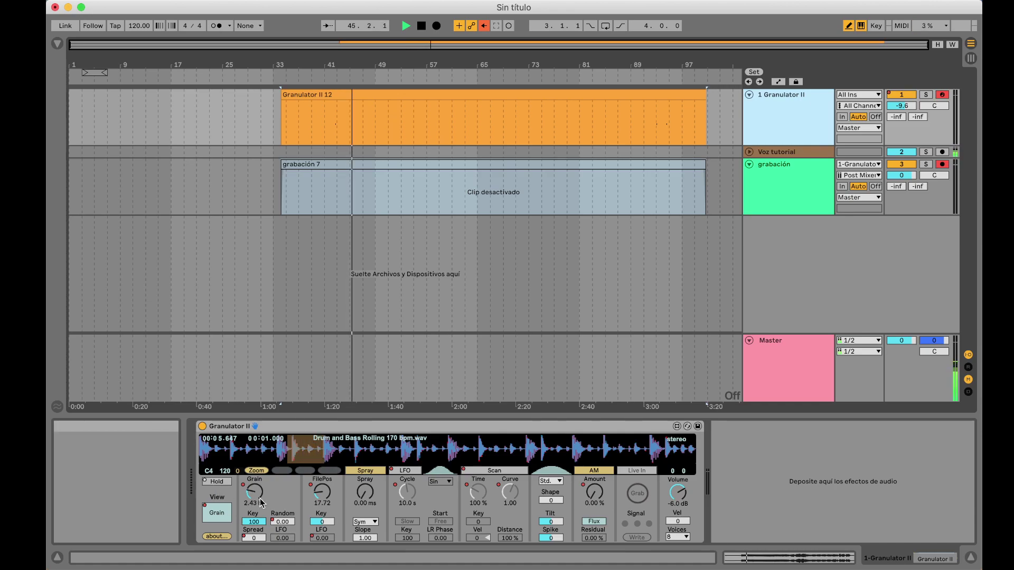
Stop playback, manually override Granulator's Grain to 8.85 Hz and FilePos to 27.95, and re-enable their automation
{"action": "key", "text": "space"}
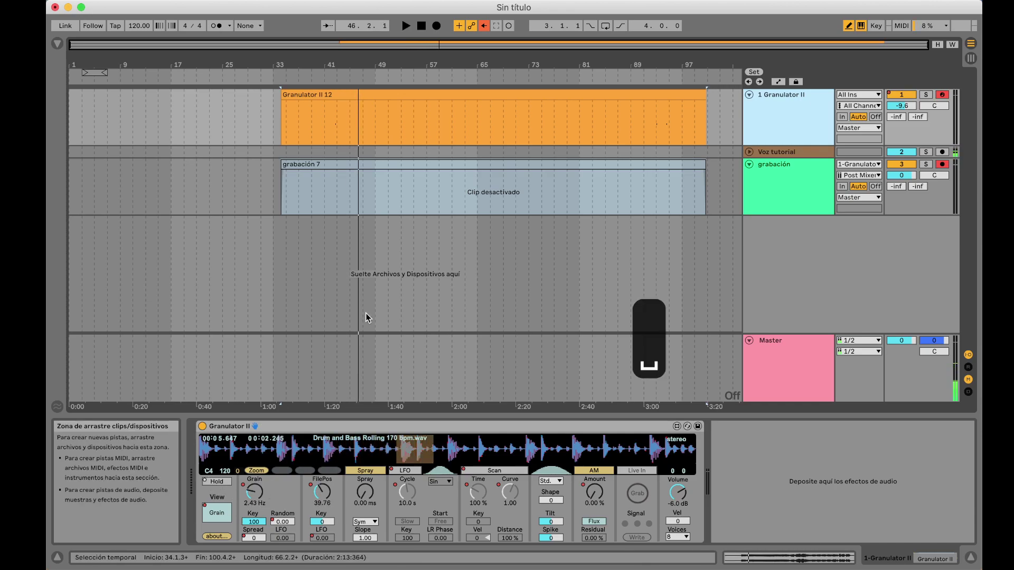
{"action": "left_click", "coordinate": [254, 494]}
{"action": "left_click_drag", "start_coordinate": [254, 495], "coordinate": [254, 484]}
{"action": "mouse_move", "coordinate": [321, 492]}
{"action": "left_mouse_down"}
{"action": "mouse_move", "coordinate": [322, 502]}
{"action": "mouse_move", "coordinate": [328, 496]}
{"action": "left_mouse_up"}
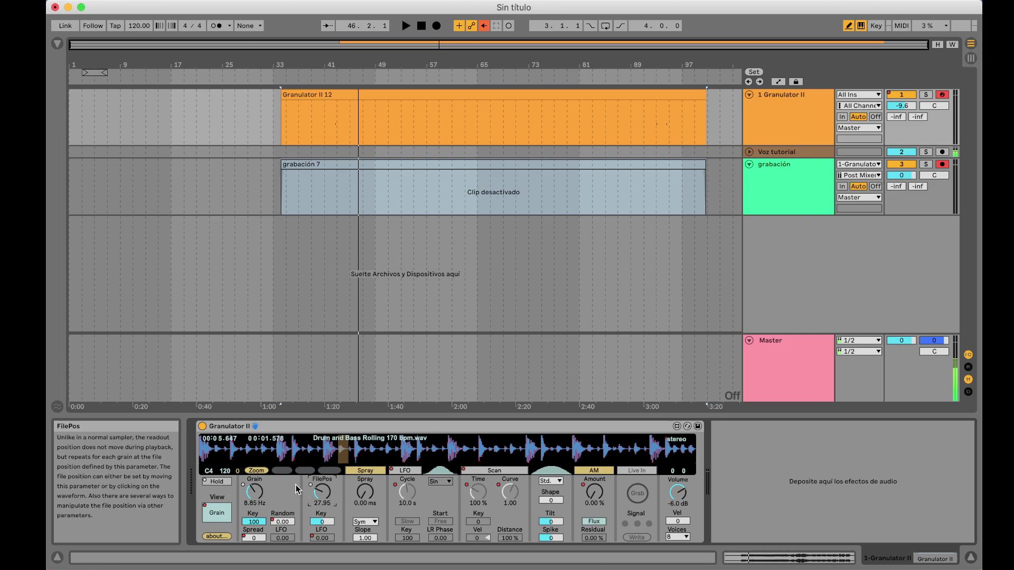
{"action": "left_click", "coordinate": [484, 28]}
Override the recorded Hold automation by switching Hold off manually, and re-enable the automation
{"action": "left_click", "coordinate": [223, 482]}
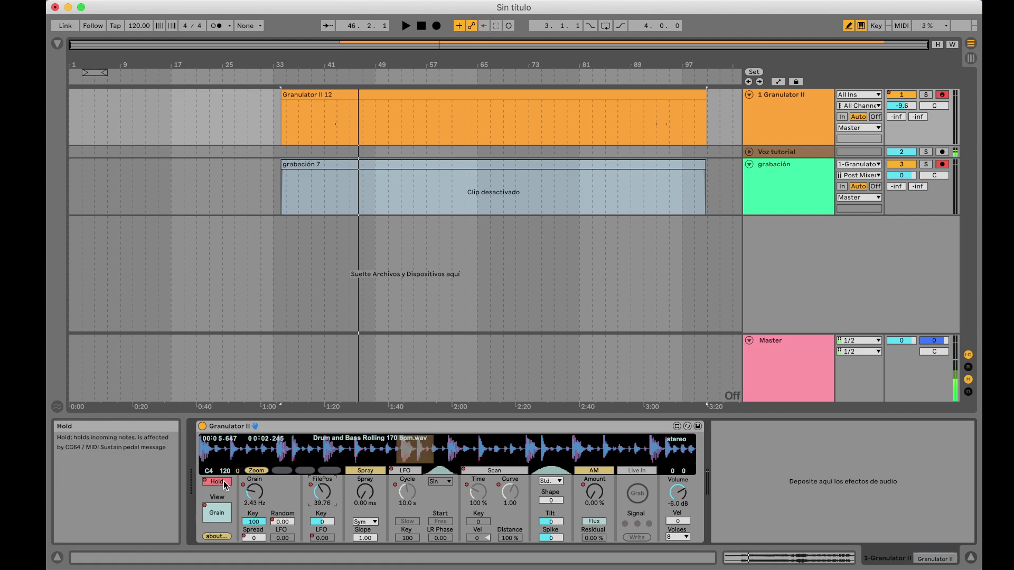
{"action": "left_click", "coordinate": [219, 481]}
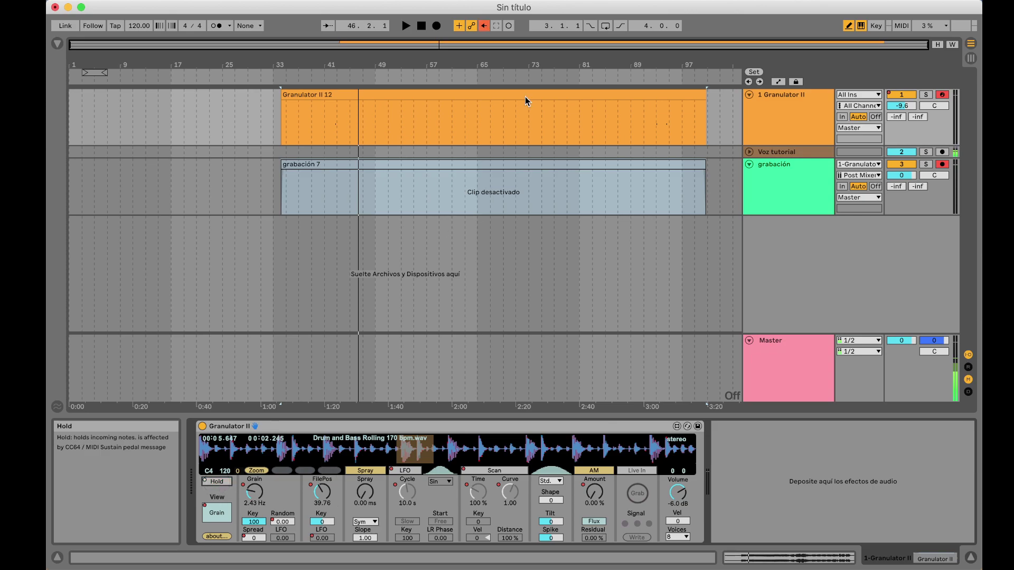
{"action": "left_click", "coordinate": [484, 27]}
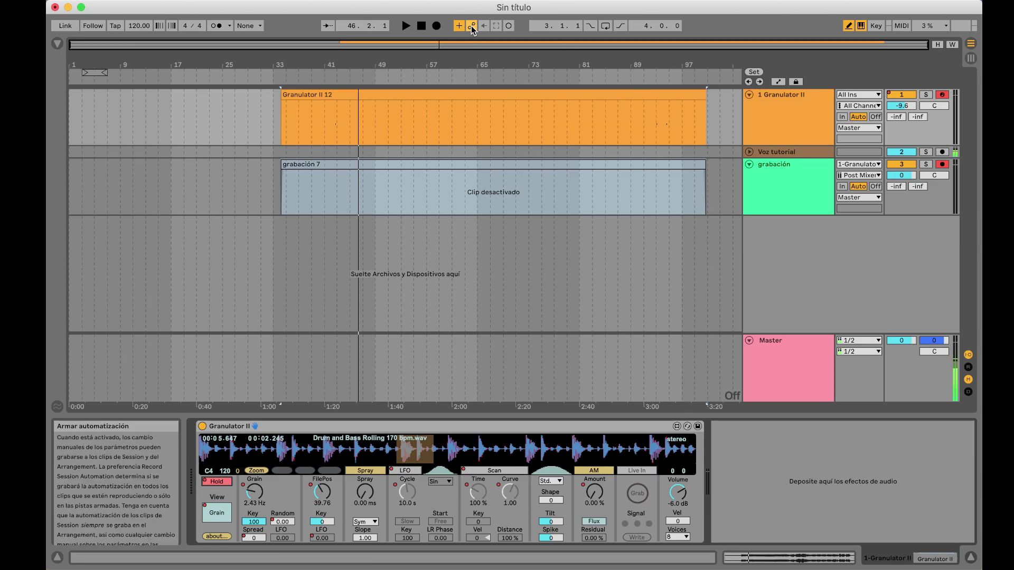
Show the arrangement's automation lanes with Draw mode off, and check which Granulator II parameters are automated
{"action": "left_click", "coordinate": [779, 82]}
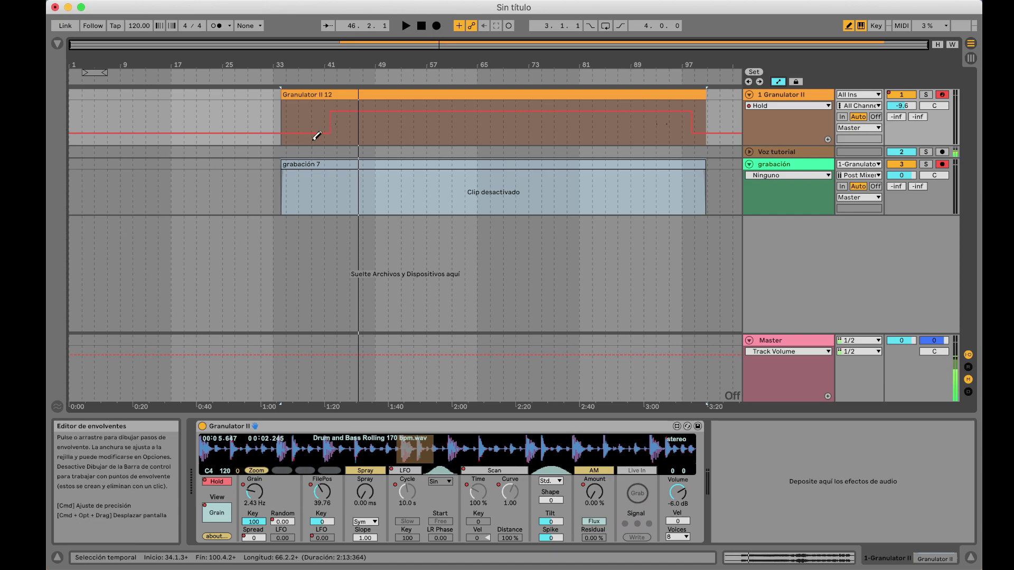
{"action": "key", "text": "b"}
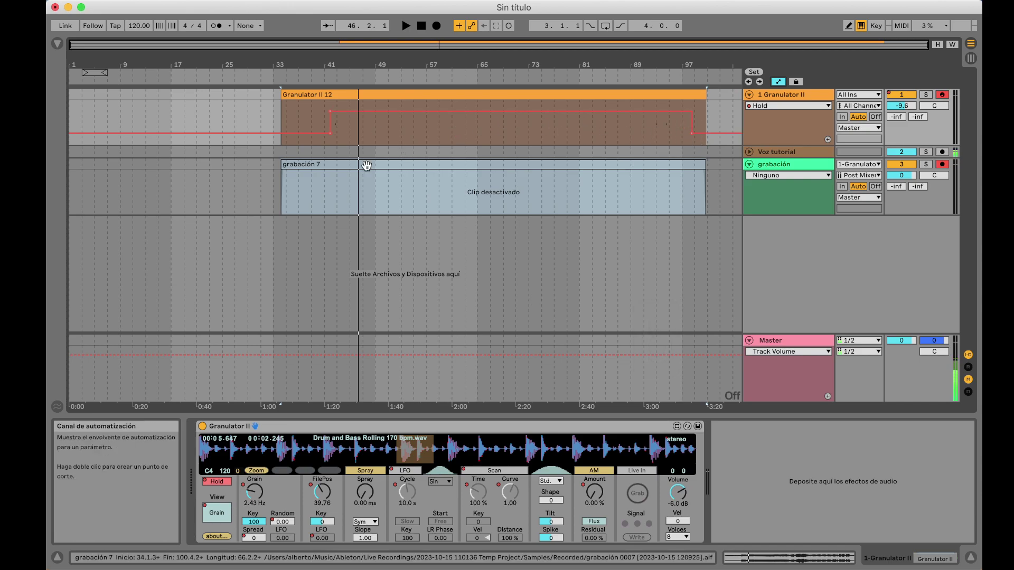
{"action": "left_click", "coordinate": [766, 108]}
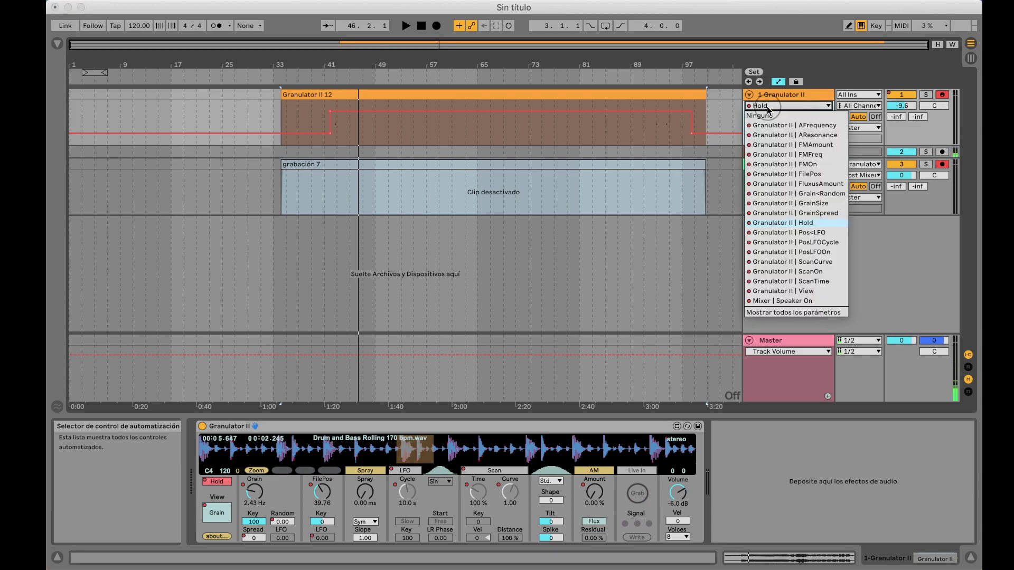
{"action": "left_click", "coordinate": [766, 106]}
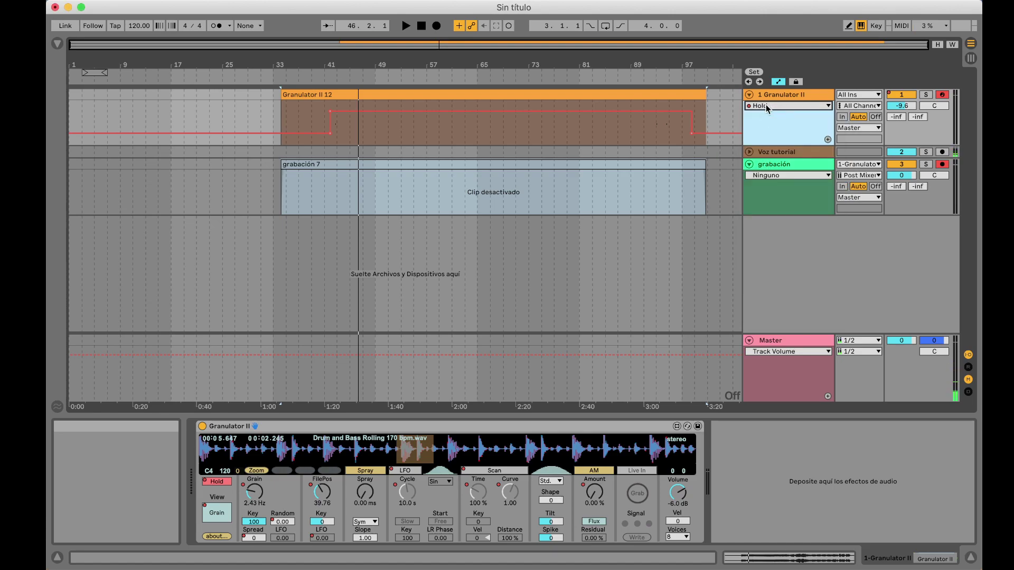
Set the tracks' automation choosers to show all parameters, and toggle the automation lanes off and on
{"action": "left_click", "coordinate": [799, 108]}
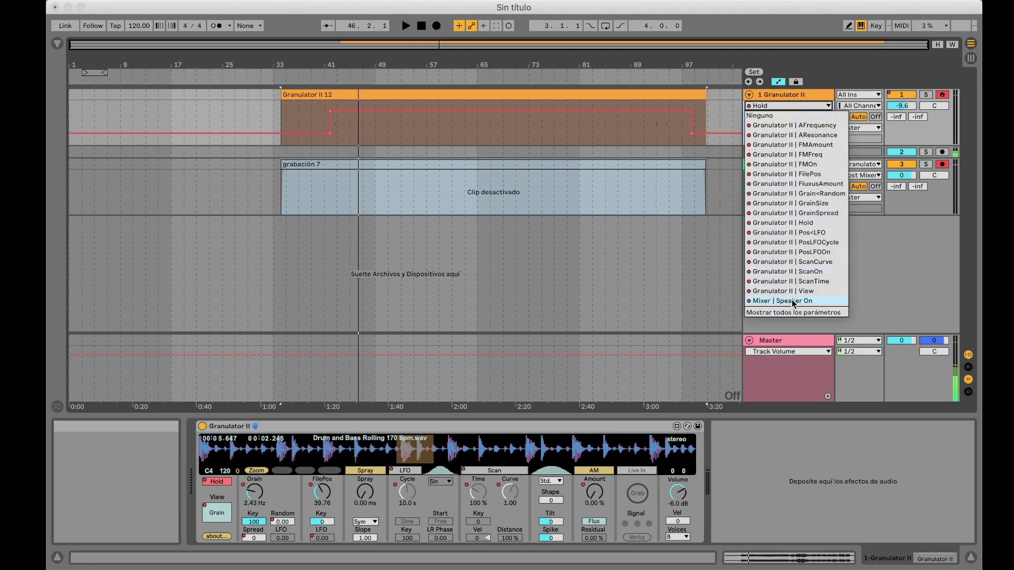
{"action": "left_click", "coordinate": [792, 313]}
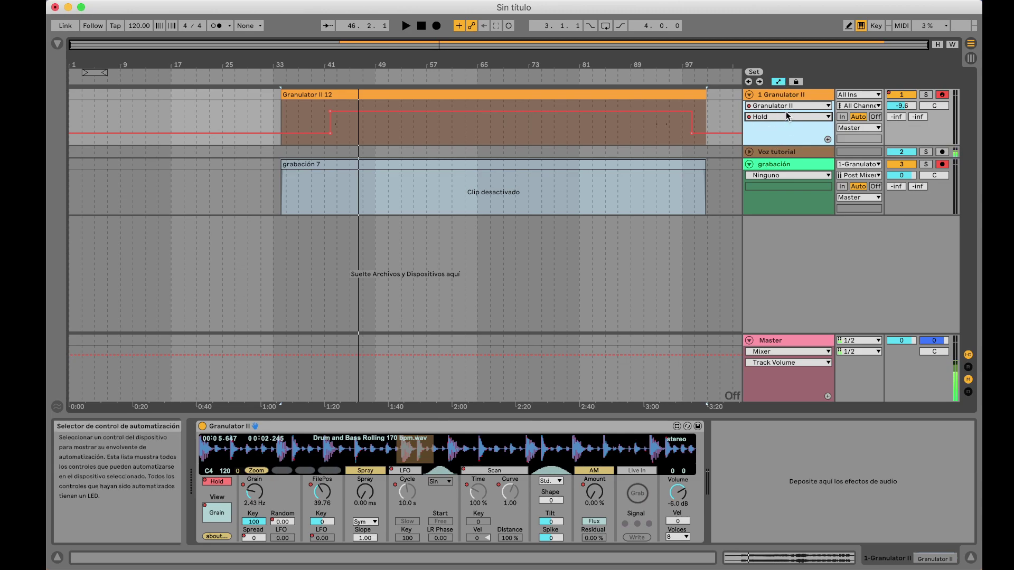
{"action": "left_click", "coordinate": [778, 81]}
{"action": "left_click", "coordinate": [778, 81]}
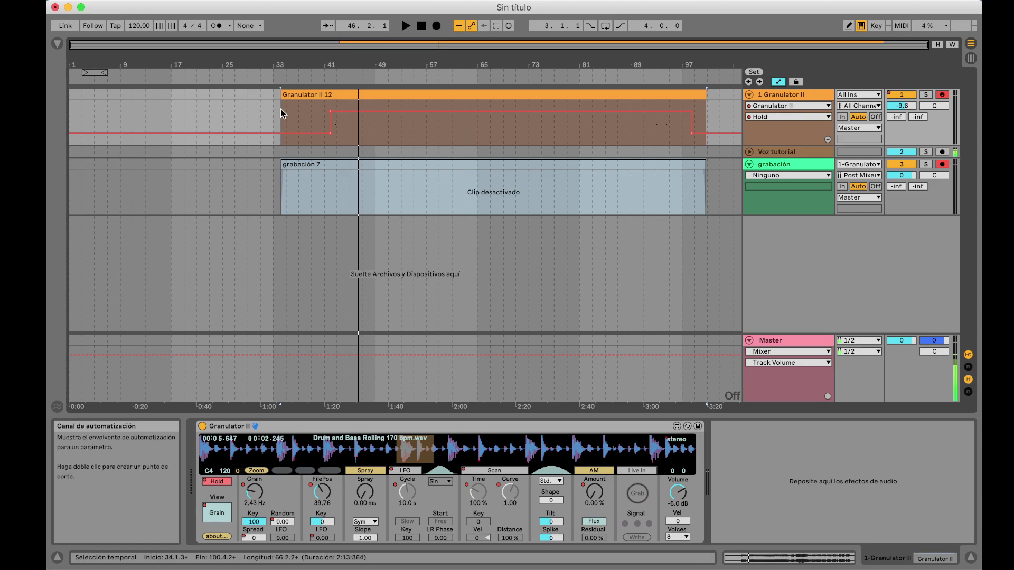
Clear the browser search and add the Delay audio effect from Delay & Loop after Granulator II
{"action": "left_click", "coordinate": [58, 44]}
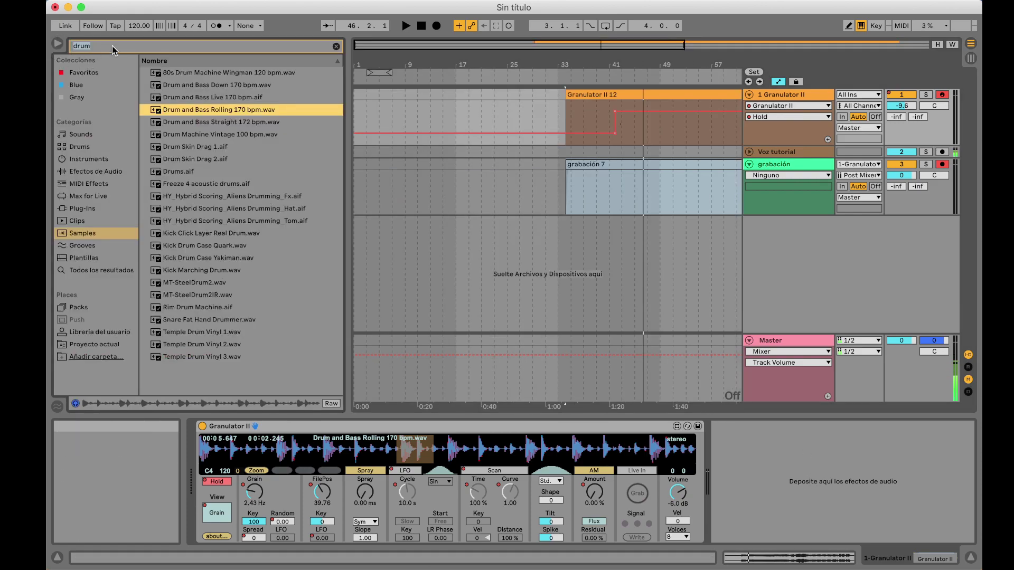
{"action": "left_click", "coordinate": [336, 47]}
{"action": "left_click", "coordinate": [88, 171]}
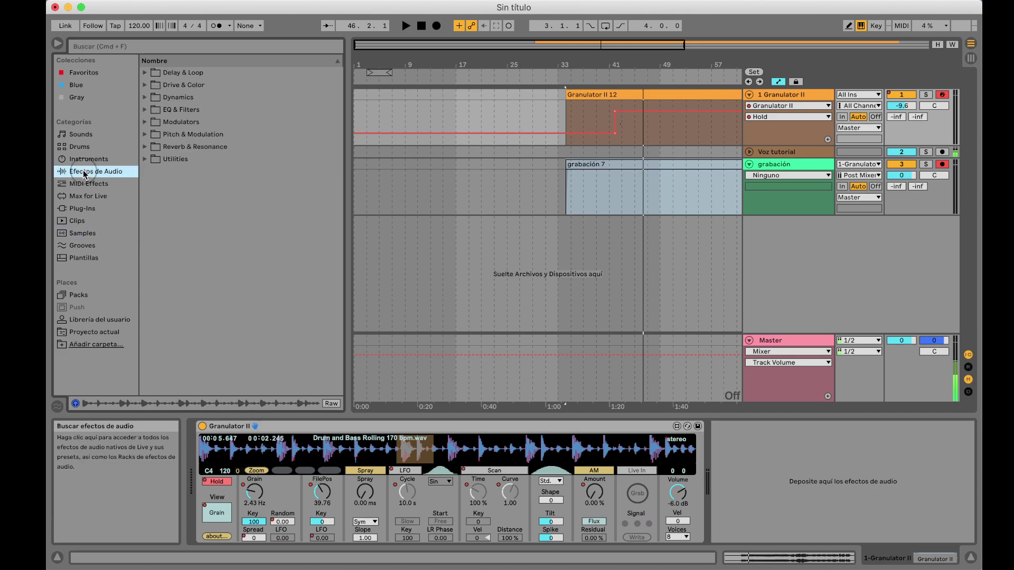
{"action": "left_click", "coordinate": [151, 74]}
{"action": "left_click", "coordinate": [145, 73]}
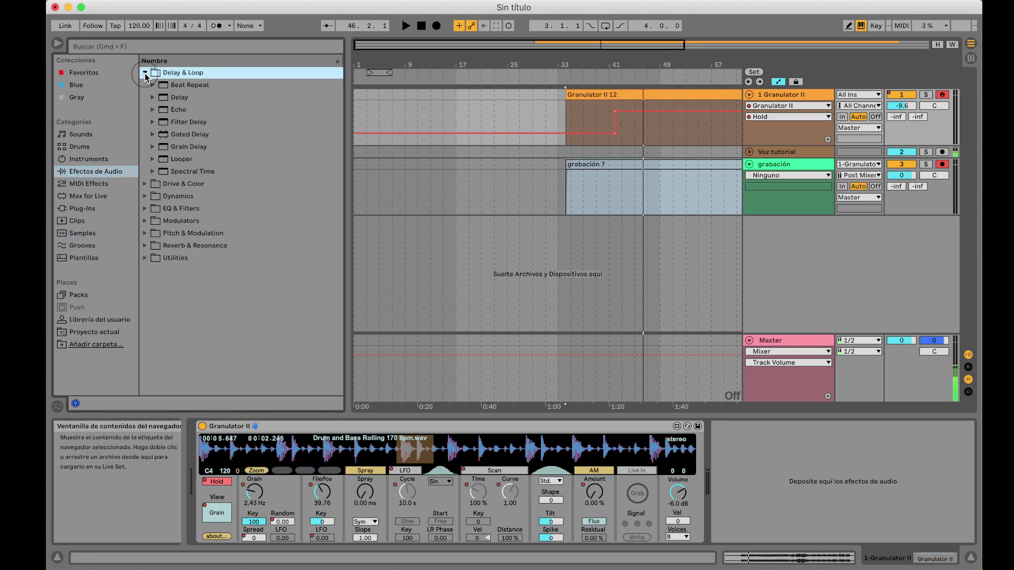
{"action": "left_click_drag", "start_coordinate": [169, 100], "coordinate": [803, 500]}
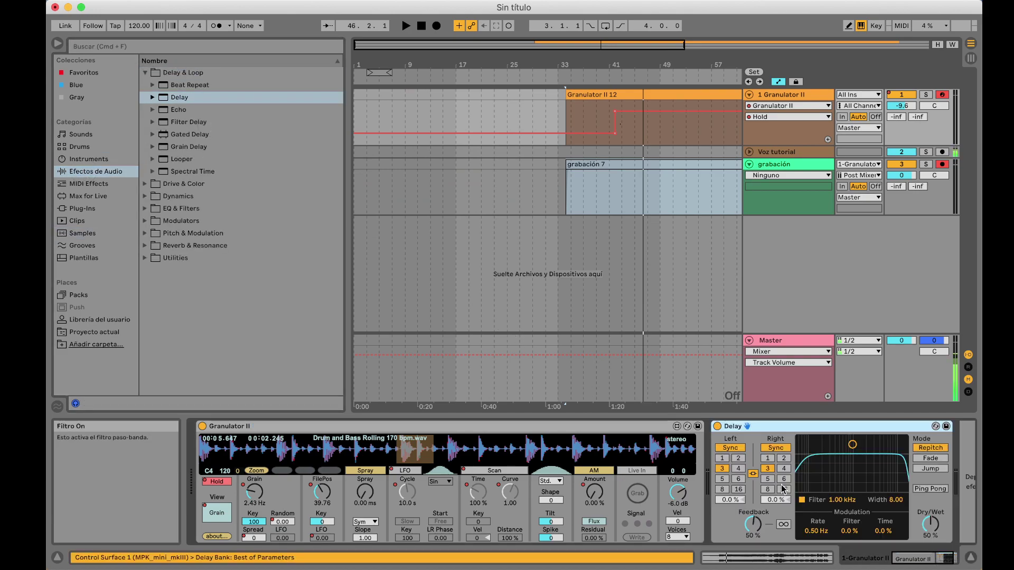
Check the Granulator II track's automation device list for Delay, and delete the Delay effect
{"action": "left_click", "coordinate": [764, 106]}
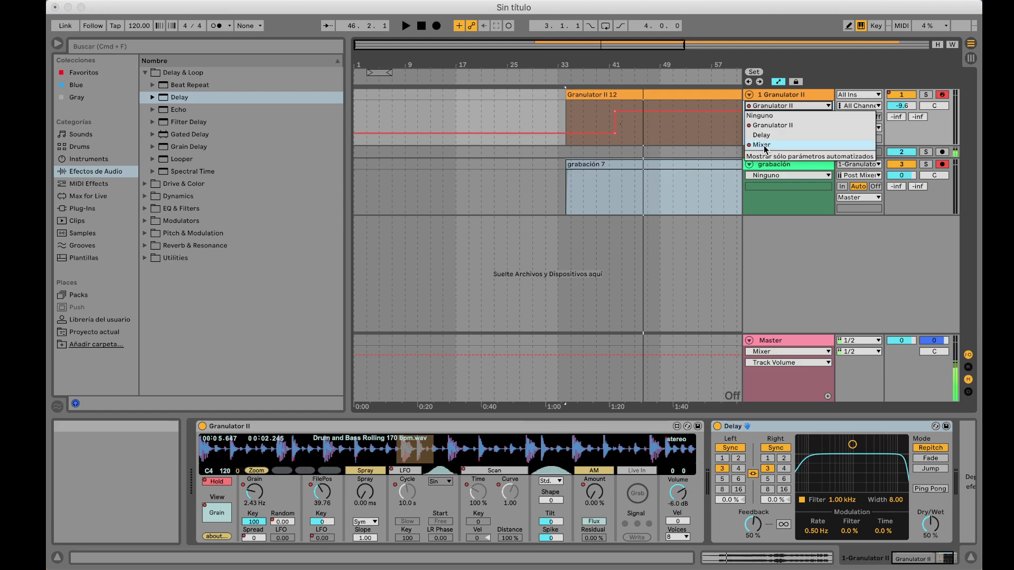
{"action": "left_click", "coordinate": [766, 428]}
{"action": "key", "text": "BackSpace"}
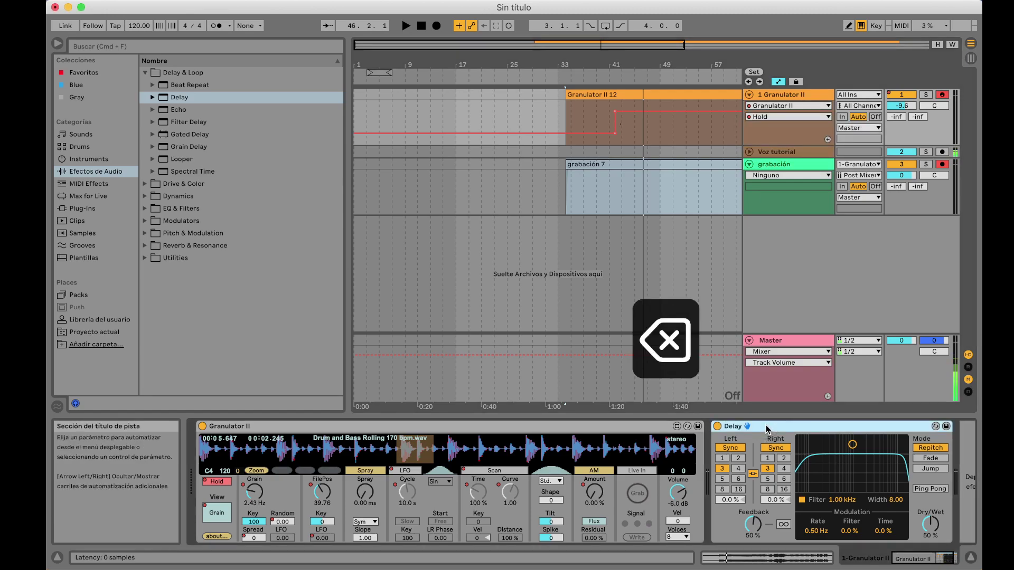
Display the Granulator II track's Mixer automation, viewing Speaker On and Track Panning
{"action": "left_click", "coordinate": [768, 106]}
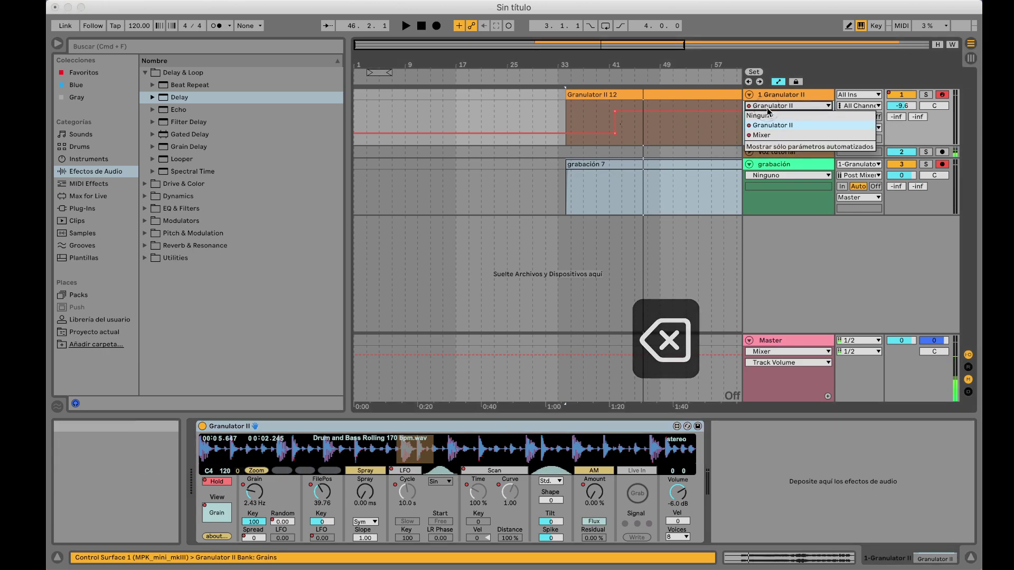
{"action": "left_click", "coordinate": [773, 136]}
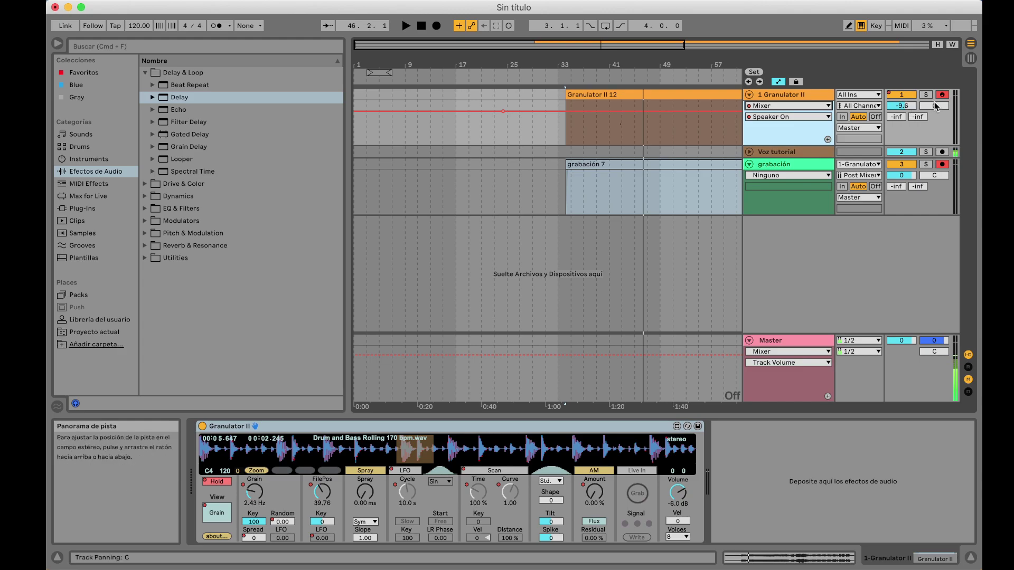
{"action": "left_click", "coordinate": [791, 116]}
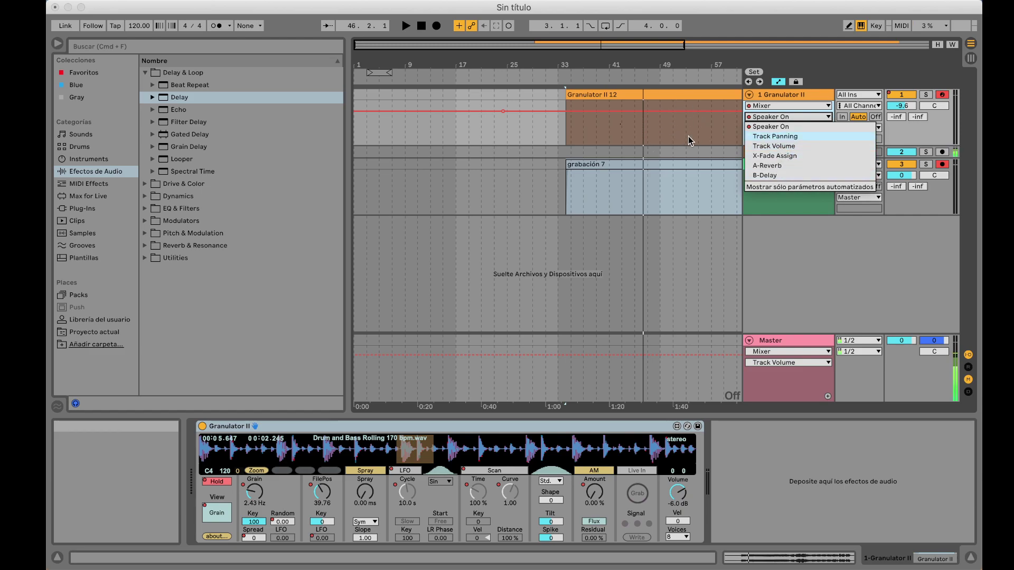
{"action": "left_click", "coordinate": [767, 137]}
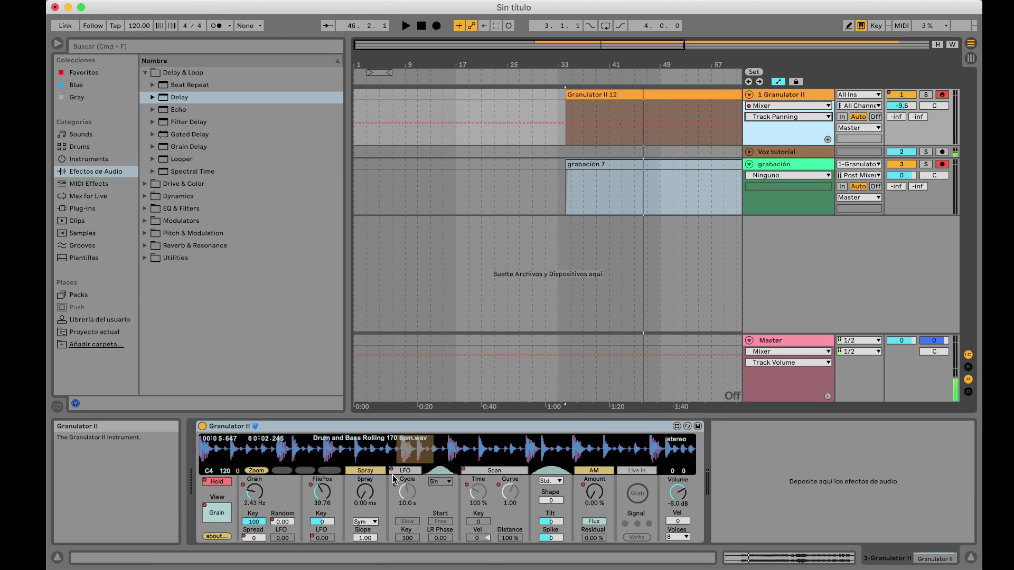
Review Granulator II's full list of automatable parameters, and limit the automation chooser to automated parameters only
{"action": "left_click", "coordinate": [776, 106]}
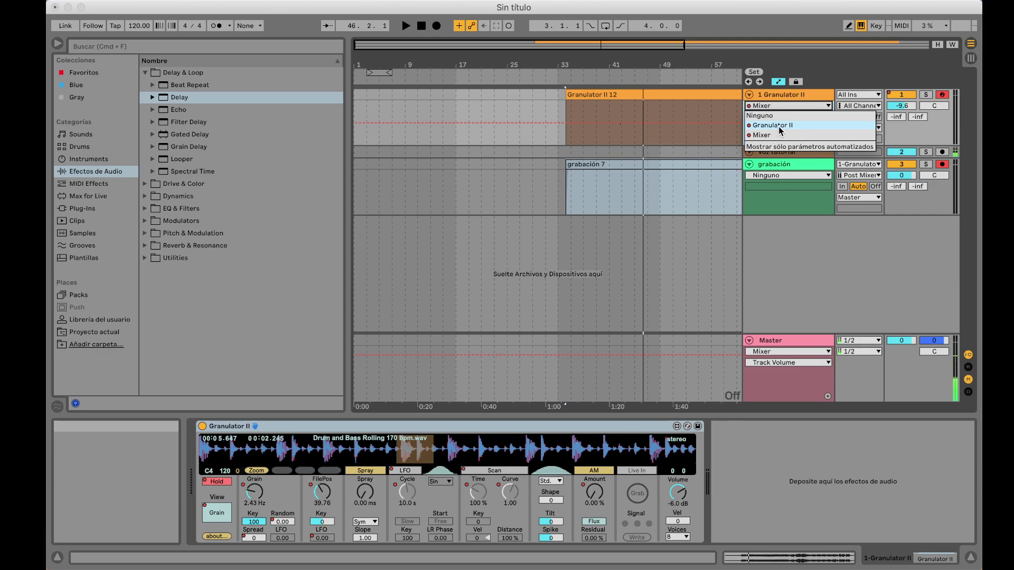
{"action": "left_click", "coordinate": [780, 127]}
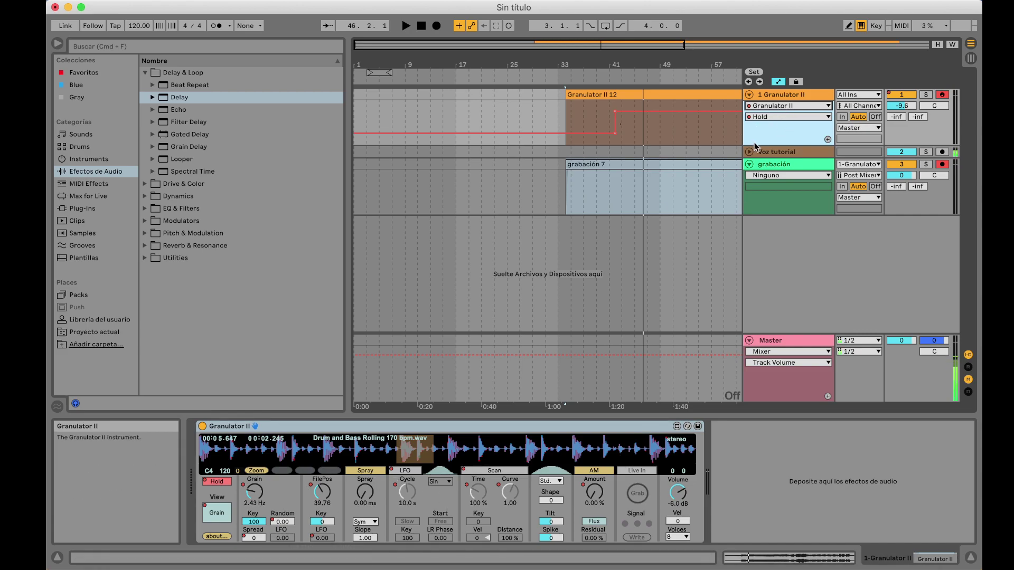
{"action": "left_click", "coordinate": [768, 117]}
{"action": "scroll", "coordinate": [793, 473], "scroll_direction": "down", "scroll_amount": 10}
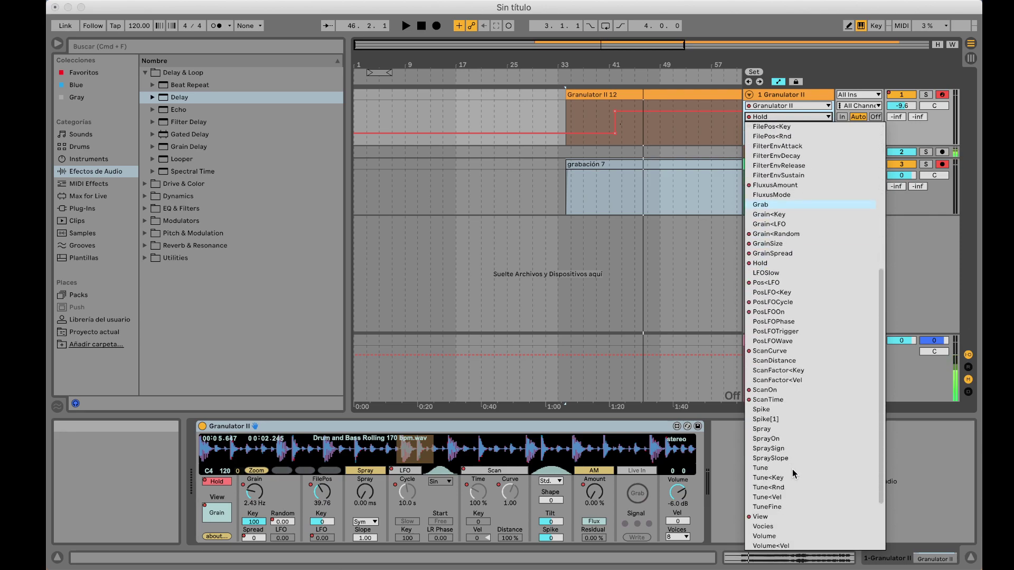
{"action": "scroll", "coordinate": [794, 473], "scroll_direction": "down", "scroll_amount": 3}
{"action": "scroll", "coordinate": [778, 283], "scroll_direction": "up", "scroll_amount": 13}
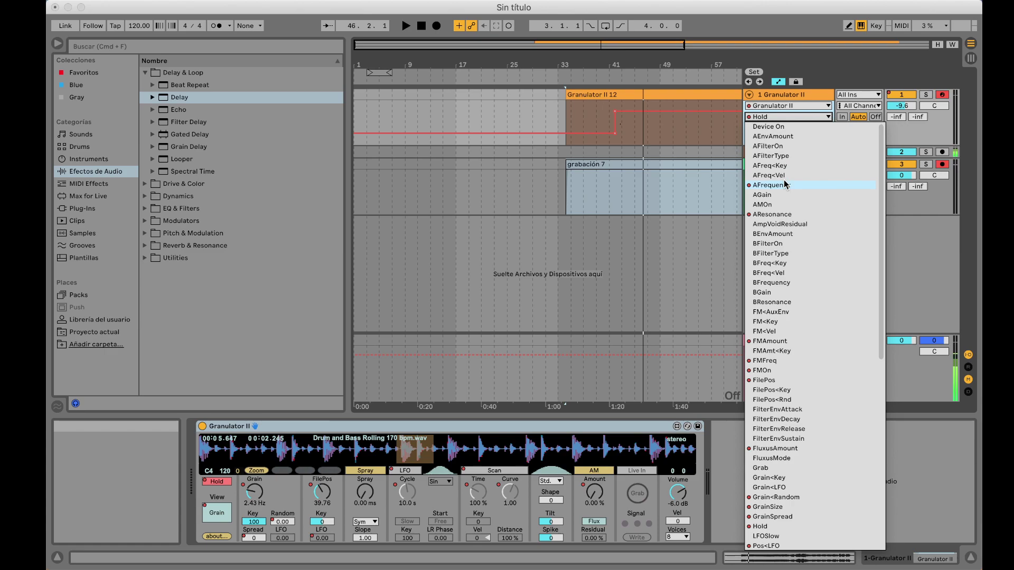
{"action": "scroll", "coordinate": [815, 374], "scroll_direction": "down", "scroll_amount": 2}
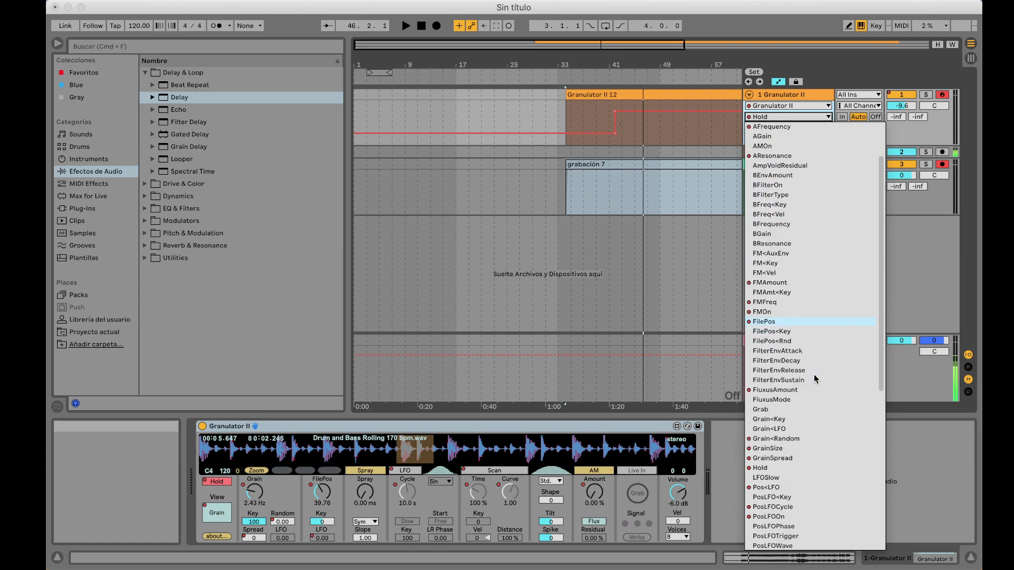
{"action": "scroll", "coordinate": [814, 379], "scroll_direction": "down", "scroll_amount": 10}
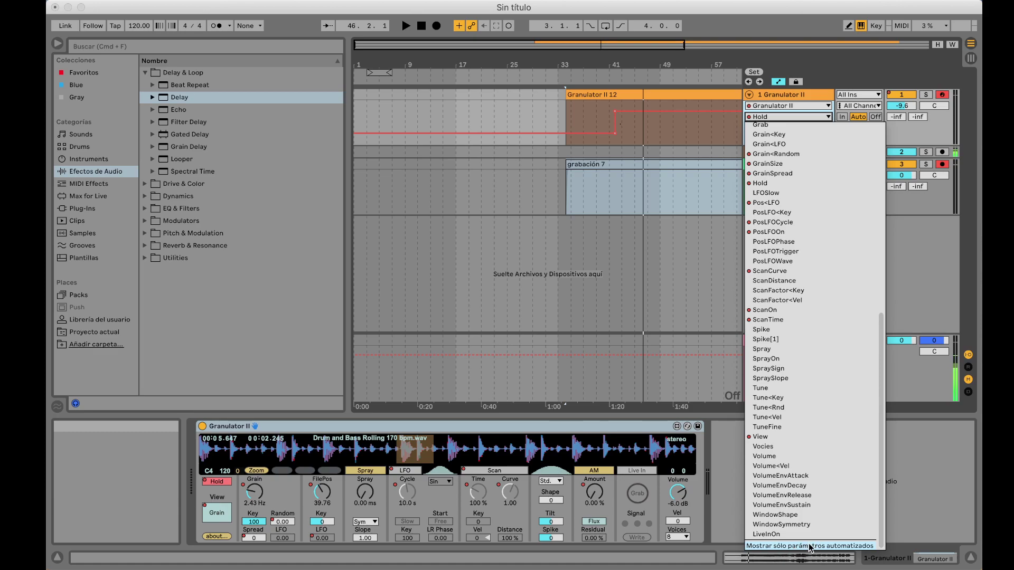
{"action": "left_click", "coordinate": [792, 549]}
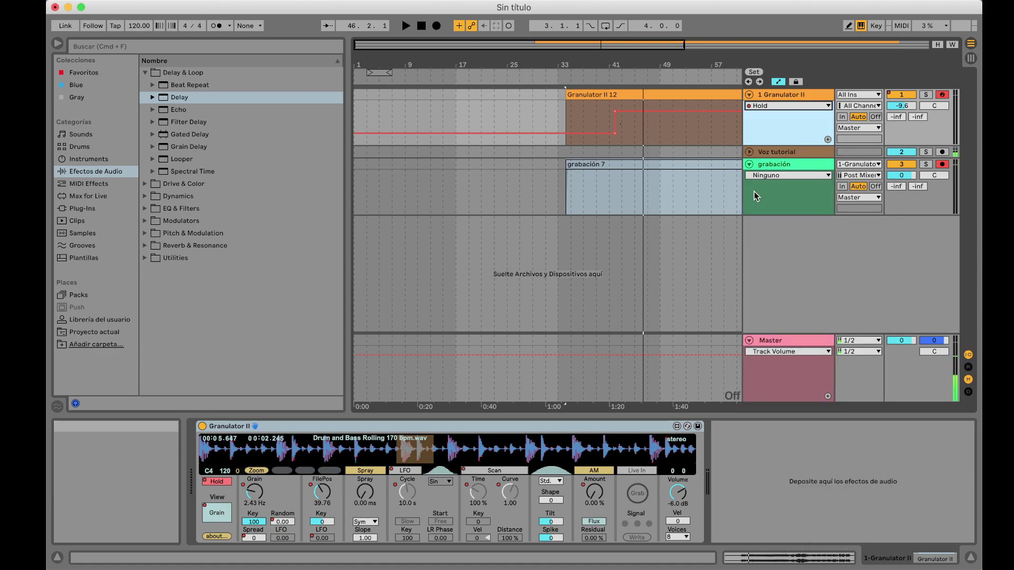
{"action": "left_click", "coordinate": [765, 106]}
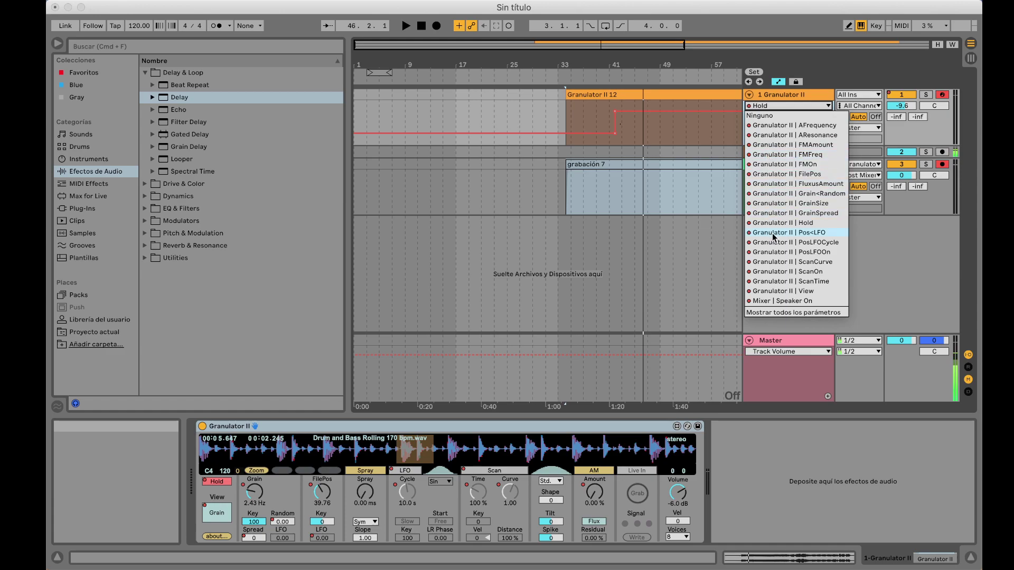
{"action": "left_click", "coordinate": [792, 106]}
Close the browser and display the GrainSize automation envelope over the Granulator II clip
{"action": "scroll", "coordinate": [640, 102], "scroll_direction": "right", "scroll_amount": 10}
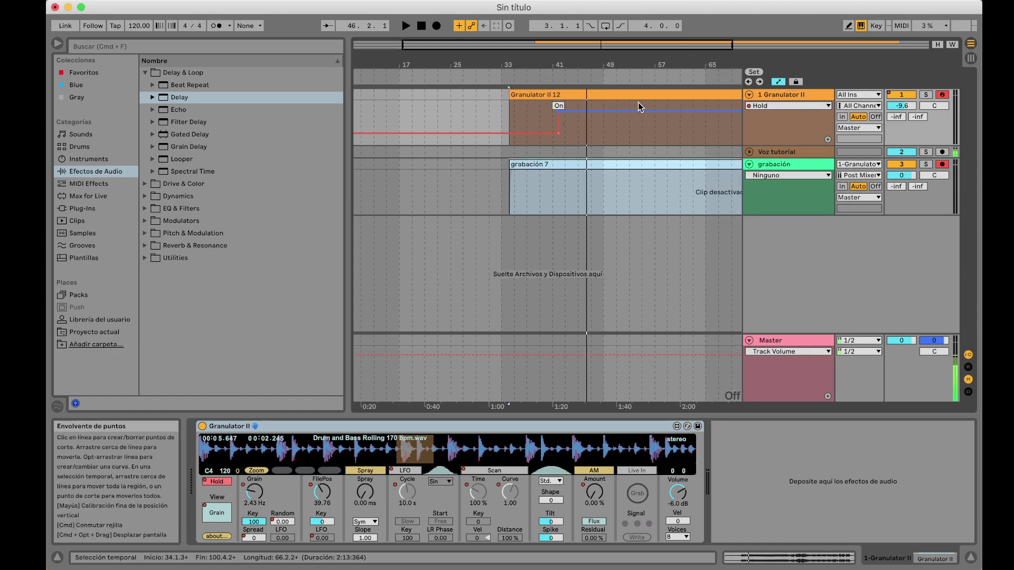
{"action": "left_click", "coordinate": [54, 45]}
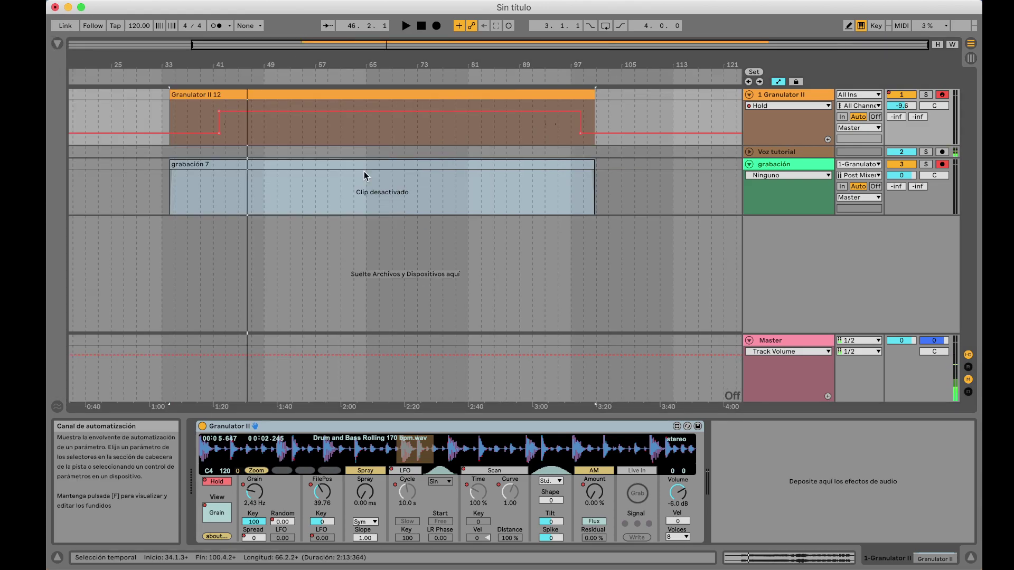
{"action": "scroll", "coordinate": [370, 170], "scroll_direction": "left", "scroll_amount": 3}
{"action": "left_click", "coordinate": [774, 106]}
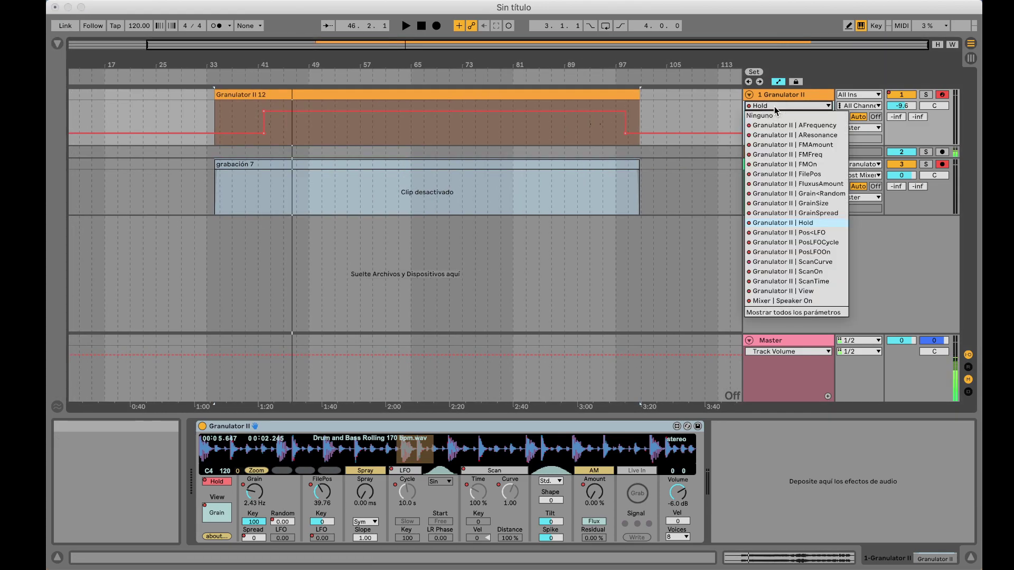
{"action": "left_click", "coordinate": [794, 203]}
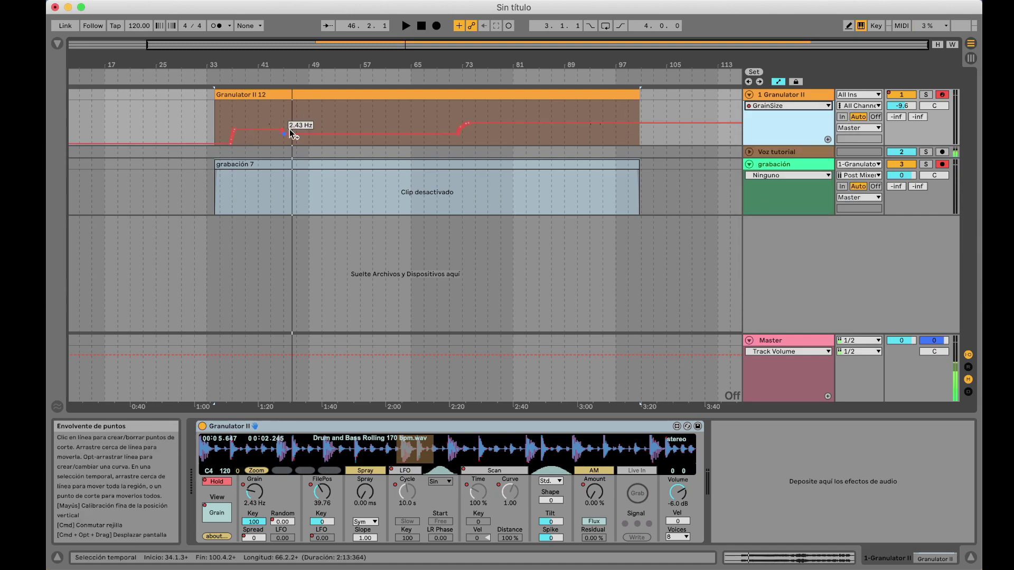
Display the recorded Pos<LFO automation envelope on the Granulator II track, followed by the AFrequency envelope
{"action": "left_click", "coordinate": [770, 106]}
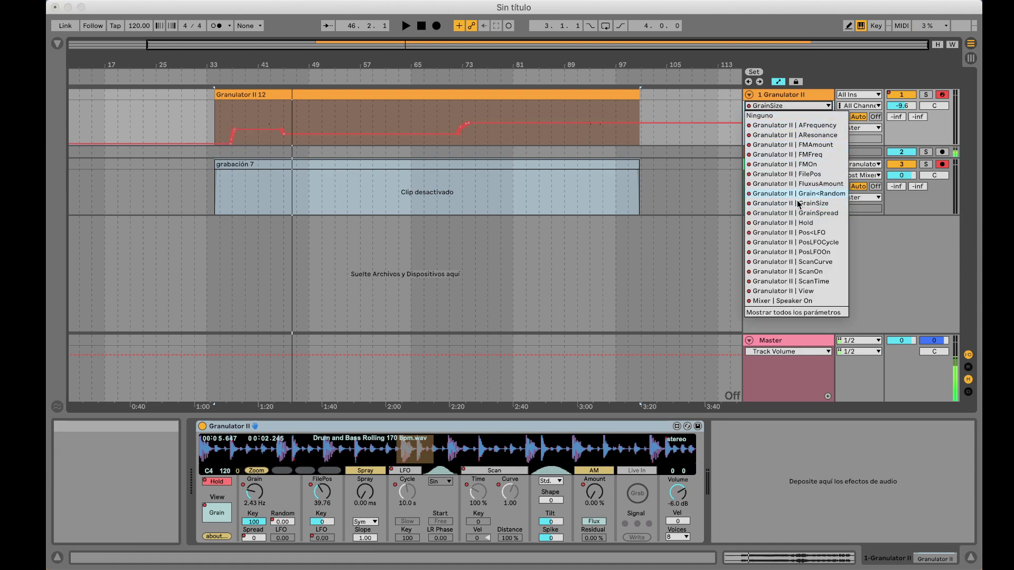
{"action": "left_click", "coordinate": [781, 233]}
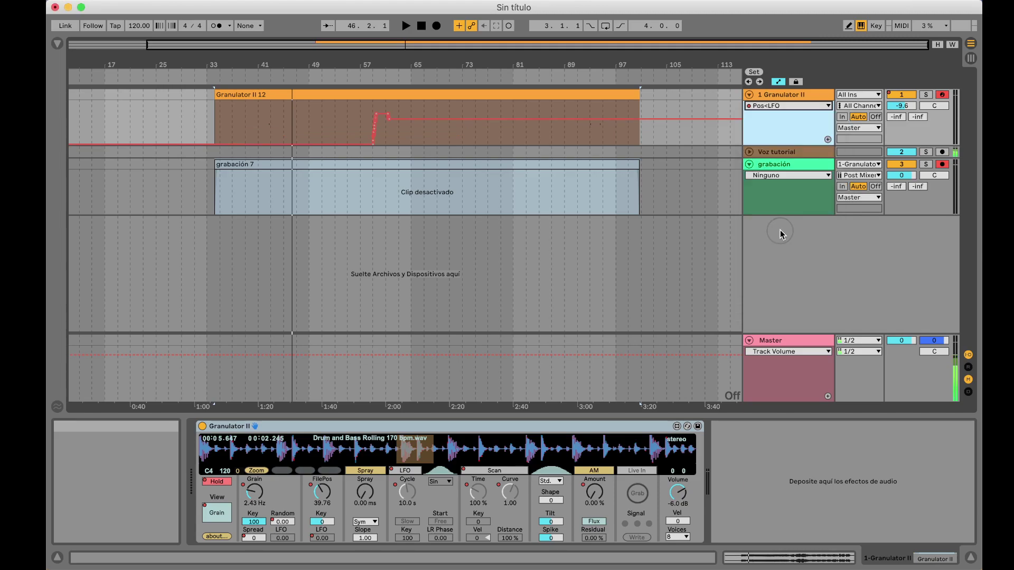
{"action": "left_click", "coordinate": [762, 105]}
{"action": "left_click", "coordinate": [774, 126]}
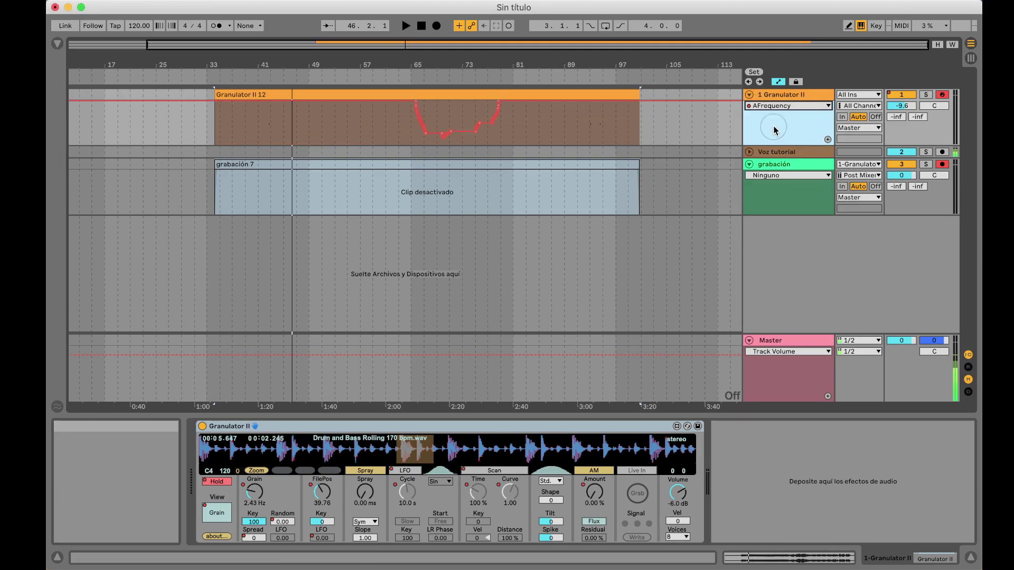
View the FMAmount envelope, and leave the FMFreq envelope displayed over the Granulator II clip
{"action": "left_click", "coordinate": [780, 105]}
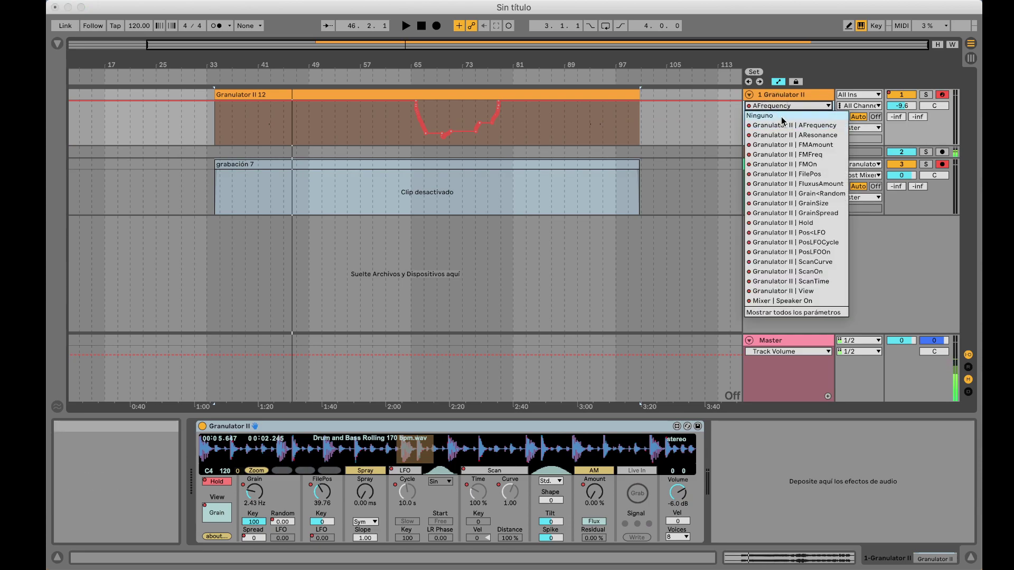
{"action": "left_click", "coordinate": [791, 144]}
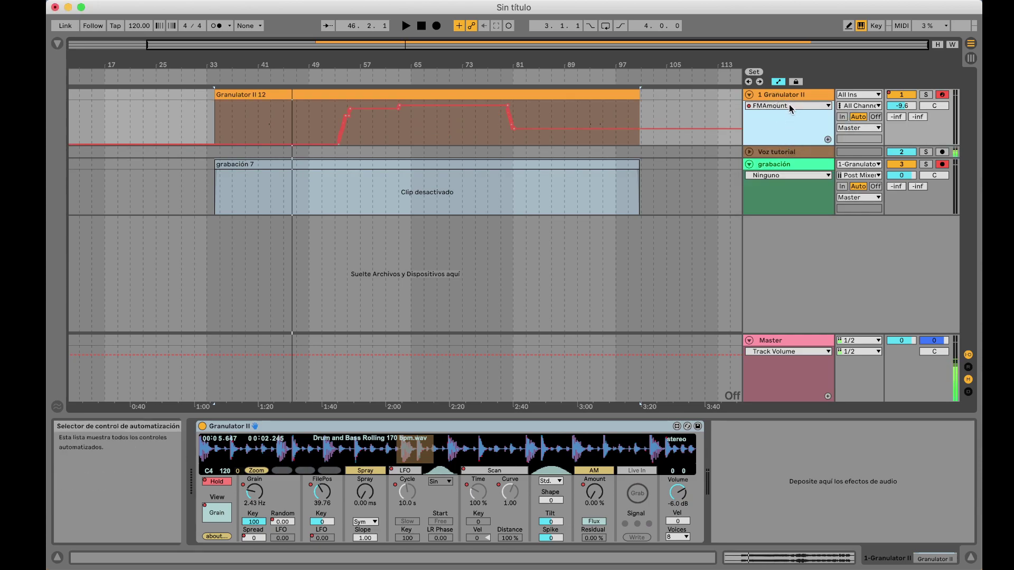
{"action": "left_click", "coordinate": [791, 108]}
{"action": "left_click", "coordinate": [794, 154]}
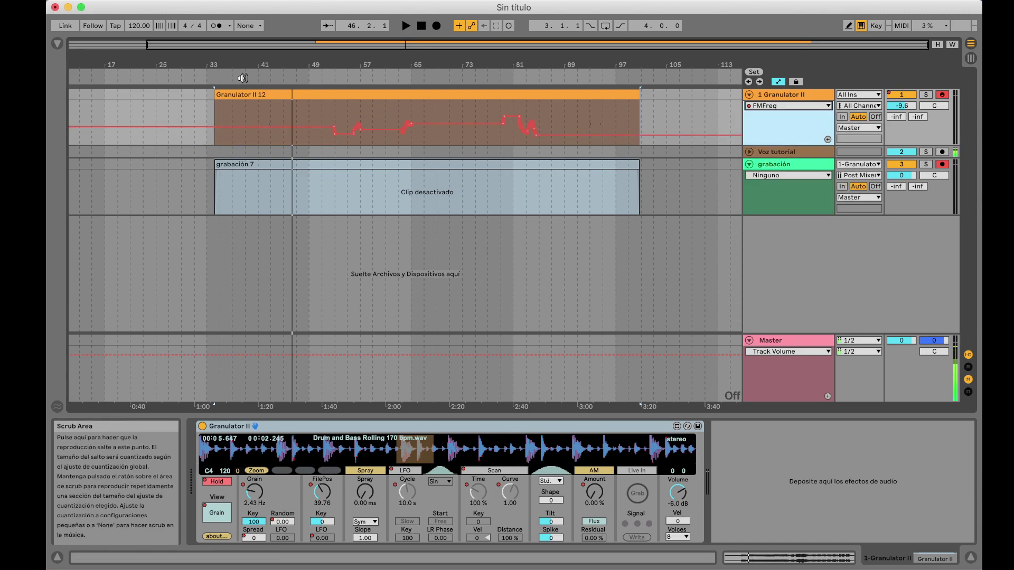
Play the Granulator II clip from about bar 41 through the FMFreq changes near bar 53, and stop playback
{"action": "left_click", "coordinate": [327, 79]}
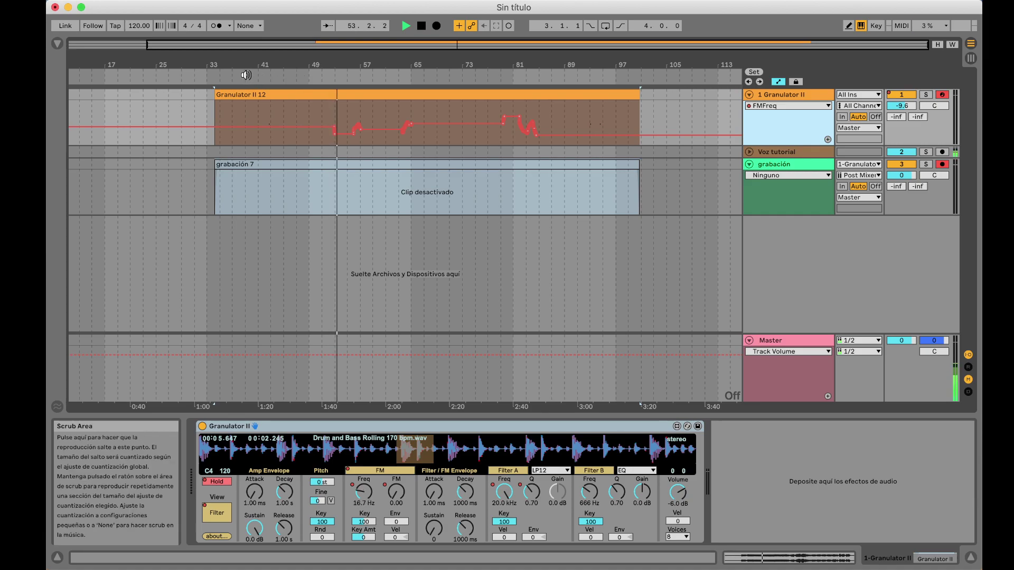
{"action": "left_click", "coordinate": [265, 75]}
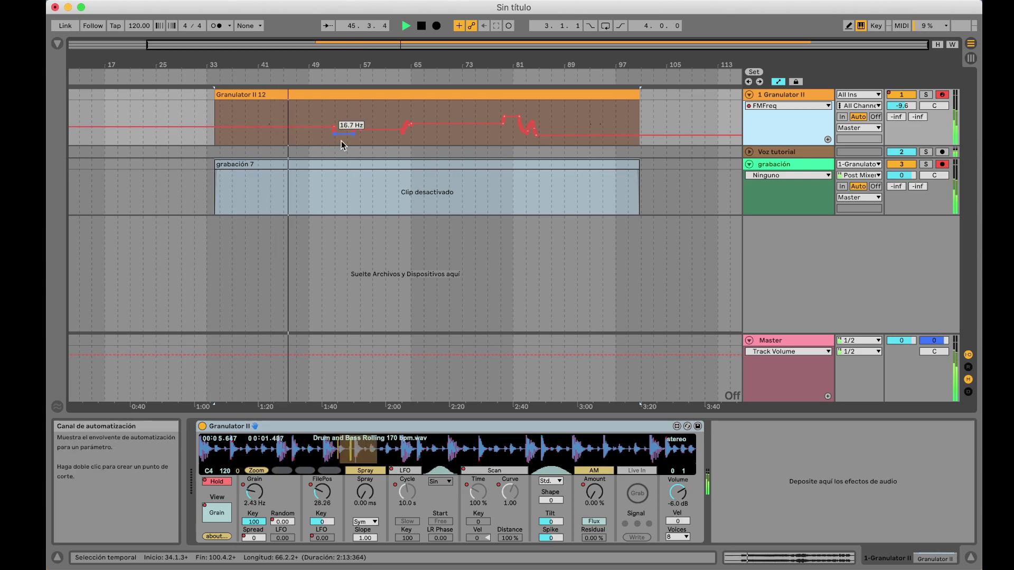
{"action": "scroll", "coordinate": [341, 141], "scroll_direction": "up", "scroll_amount": 3}
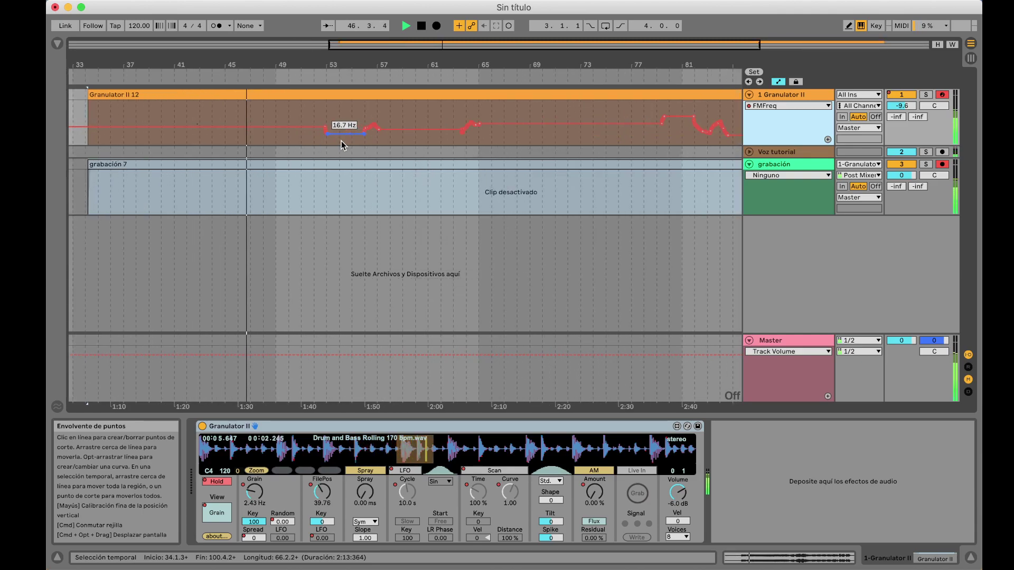
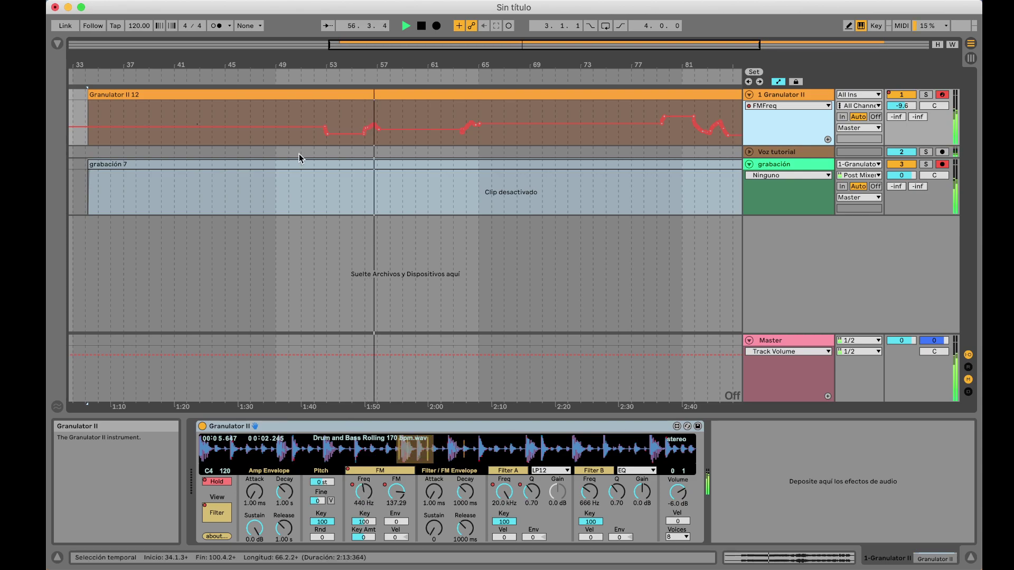
{"action": "scroll", "coordinate": [362, 162], "scroll_direction": "up", "scroll_amount": 3}
{"action": "left_click", "coordinate": [364, 163]}
{"action": "key", "text": "space"}
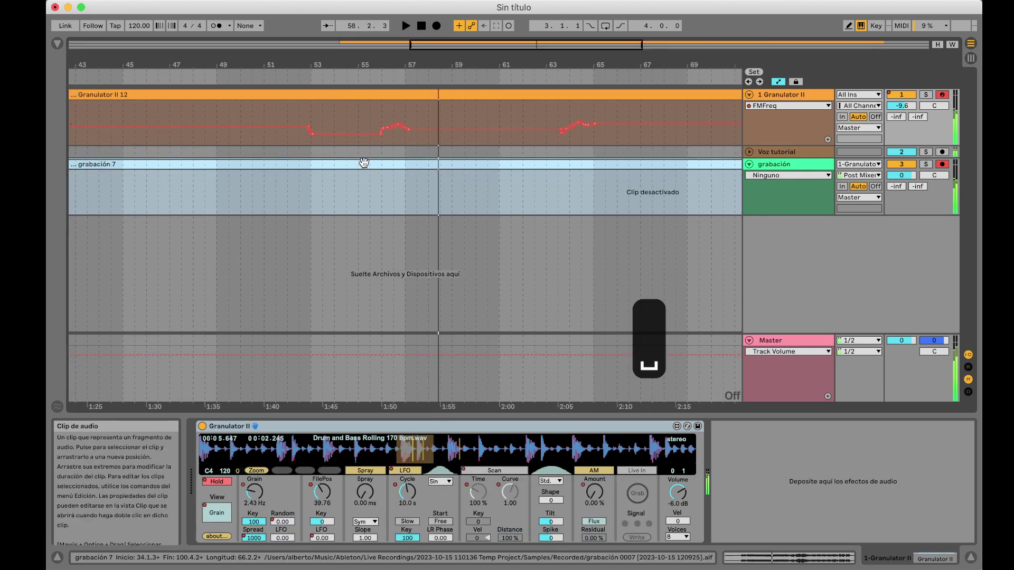
Enable Draw mode and redraw the FMFreq envelope freehand with rises and dips between about bars 53 and 56
{"action": "left_click", "coordinate": [316, 117]}
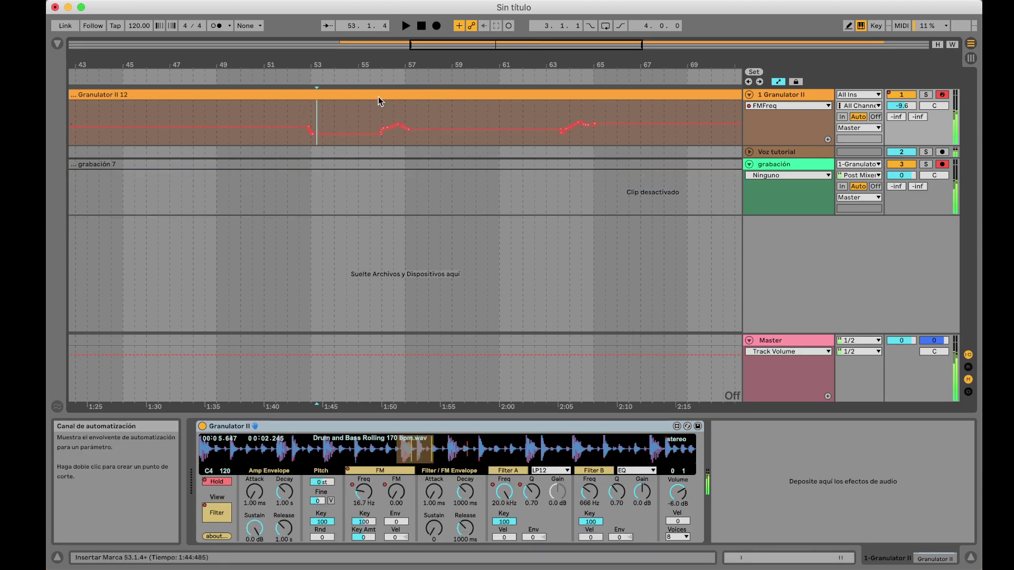
{"action": "left_click", "coordinate": [849, 25]}
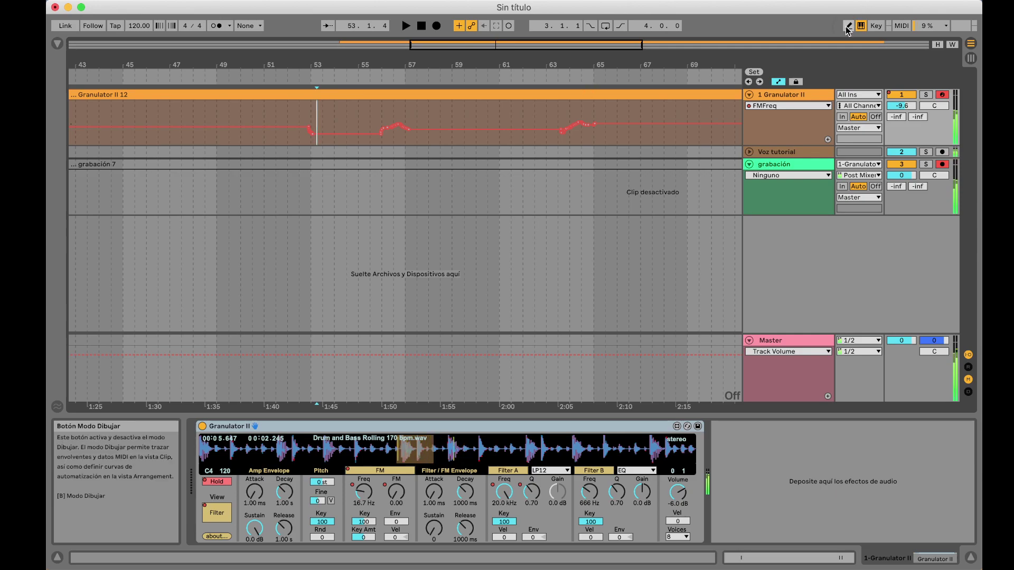
{"action": "key", "text": "b"}
{"action": "key", "text": "b"}
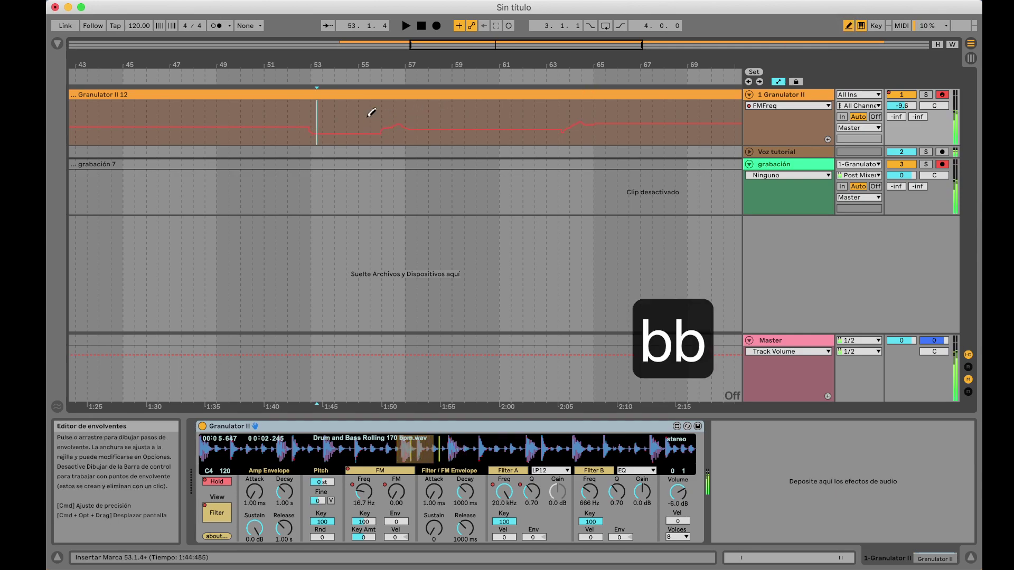
{"action": "mouse_move", "coordinate": [324, 131]}
{"action": "left_mouse_down"}
{"action": "mouse_move", "coordinate": [344, 132]}
{"action": "mouse_move", "coordinate": [360, 106]}
{"action": "mouse_move", "coordinate": [371, 122]}
{"action": "mouse_move", "coordinate": [390, 121]}
{"action": "left_mouse_up"}
Play the redrawn FMFreq automation from about bar 52, and stop playback after the edited section
{"action": "left_click", "coordinate": [296, 77]}
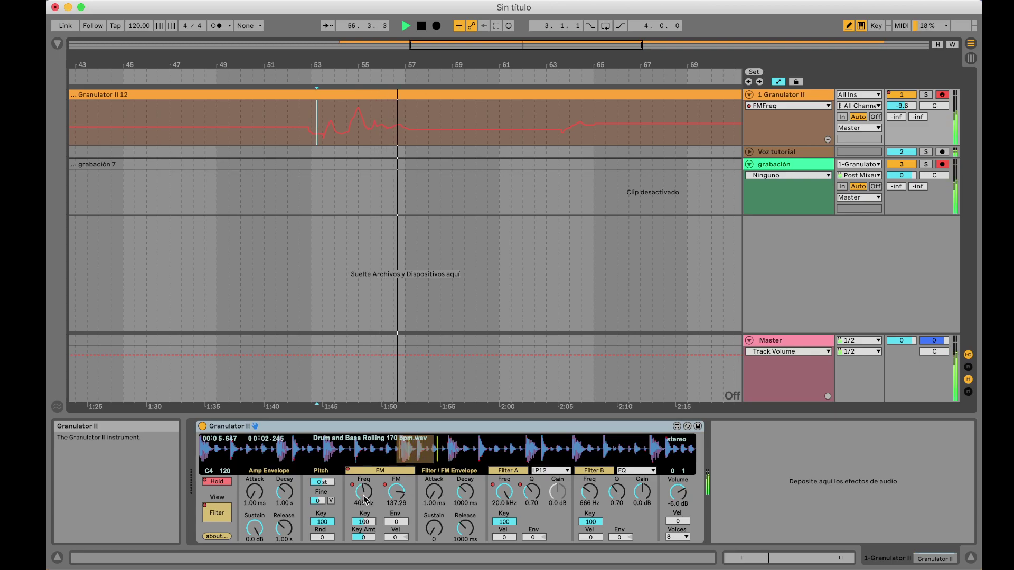
{"action": "left_click", "coordinate": [401, 450]}
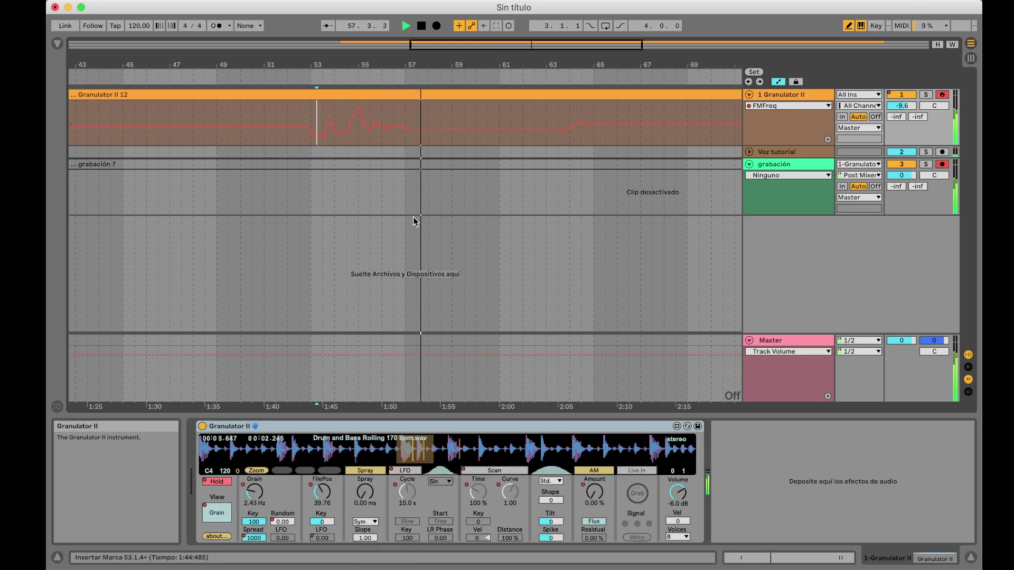
{"action": "key", "text": "space"}
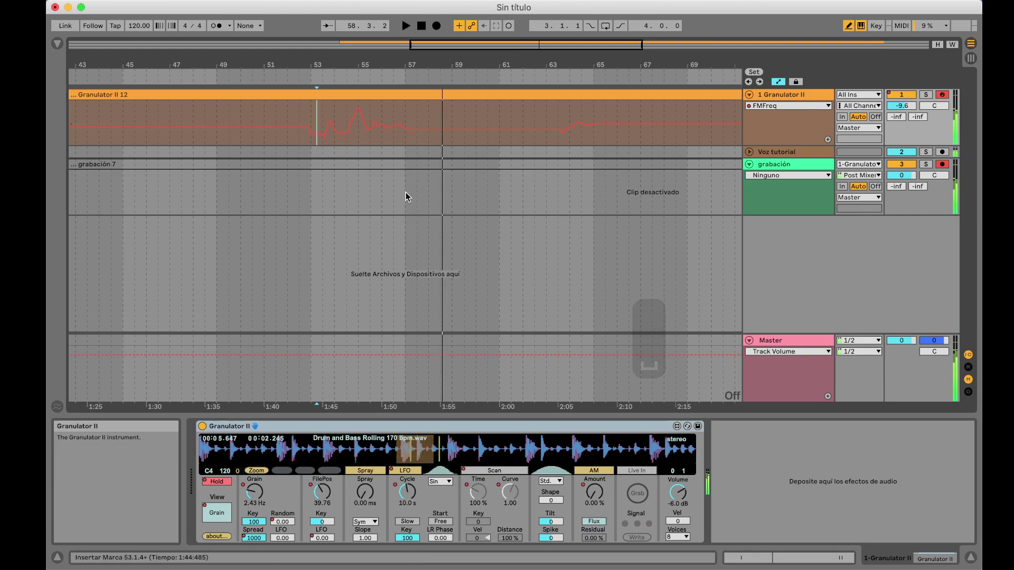
Turn off Draw mode and lower the Granulator II track volume to -18.2 dB
{"action": "key", "text": "b"}
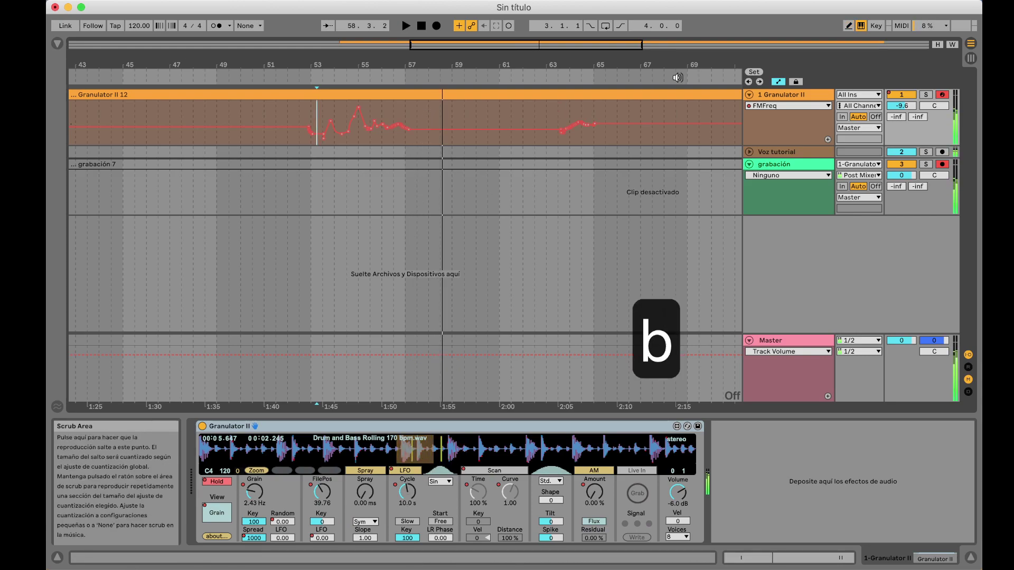
{"action": "left_click", "coordinate": [398, 70]}
{"action": "key", "text": "space"}
{"action": "left_click", "coordinate": [377, 113]}
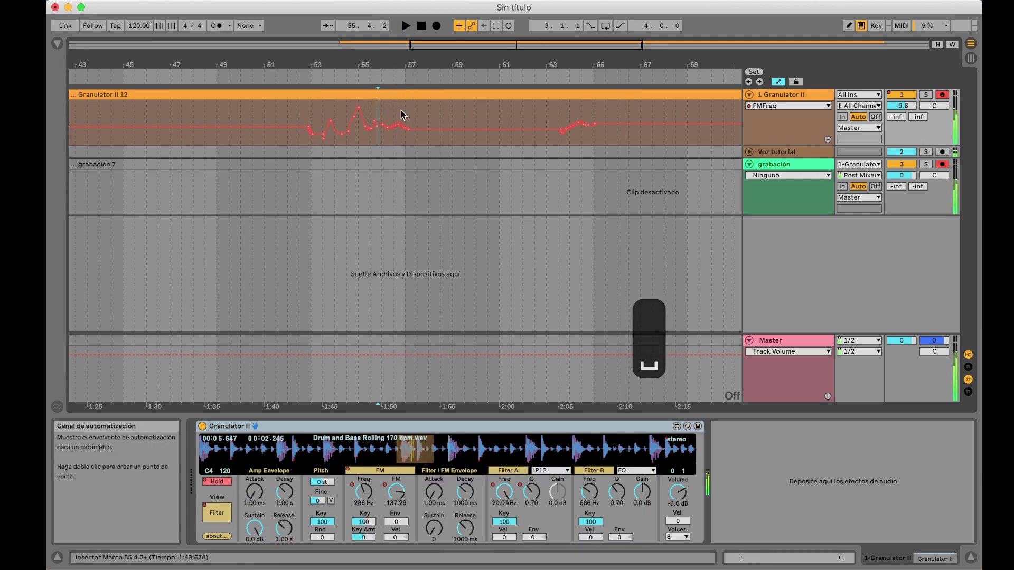
{"action": "left_click_drag", "start_coordinate": [902, 106], "coordinate": [902, 116]}
Place the insert marker at several points of the FMFreq envelope between bars 54 and 62 to compare the device's values
{"action": "left_click", "coordinate": [395, 114]}
{"action": "left_click", "coordinate": [453, 113]}
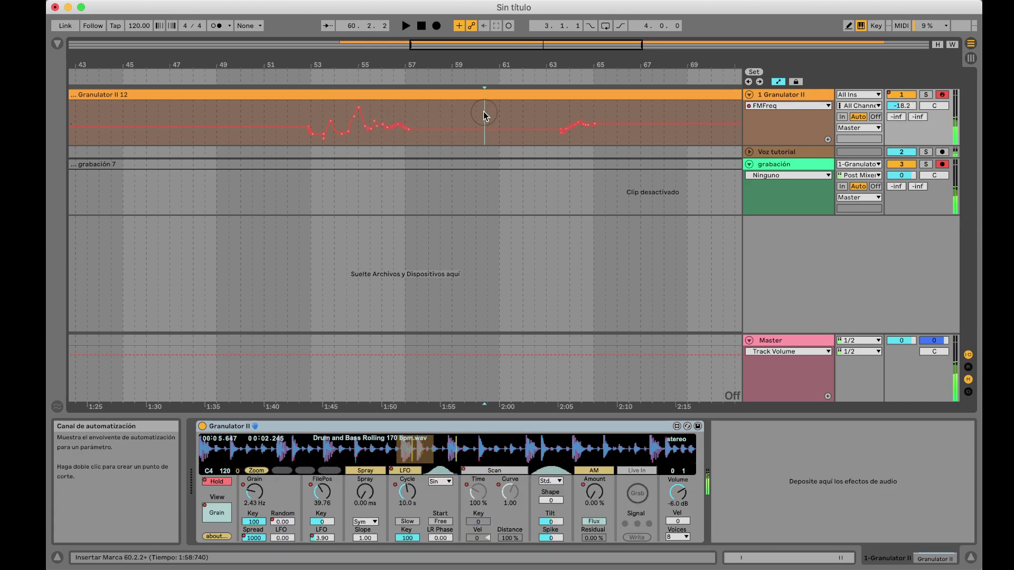
{"action": "left_click", "coordinate": [532, 112]}
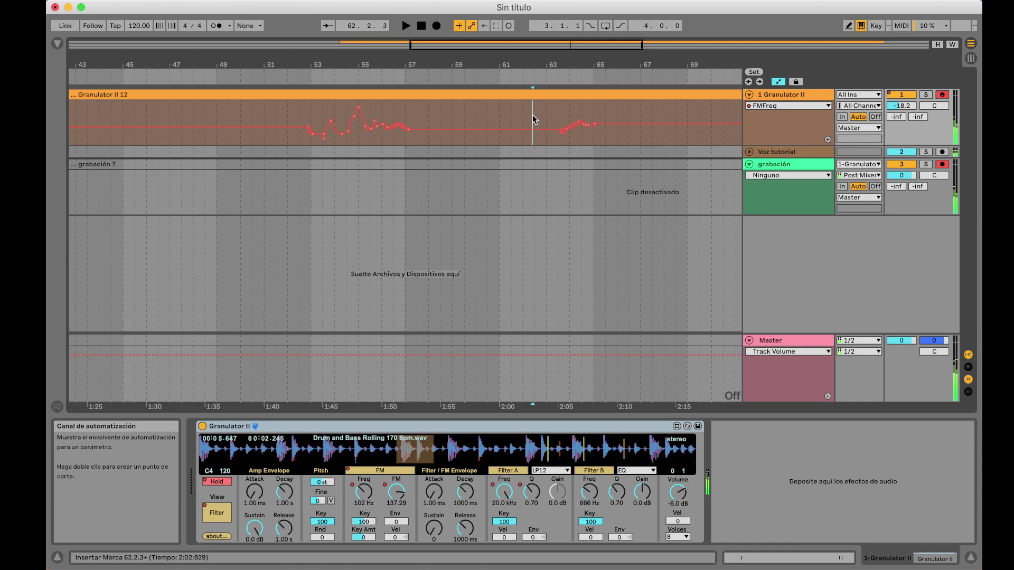
{"action": "left_click", "coordinate": [384, 112]}
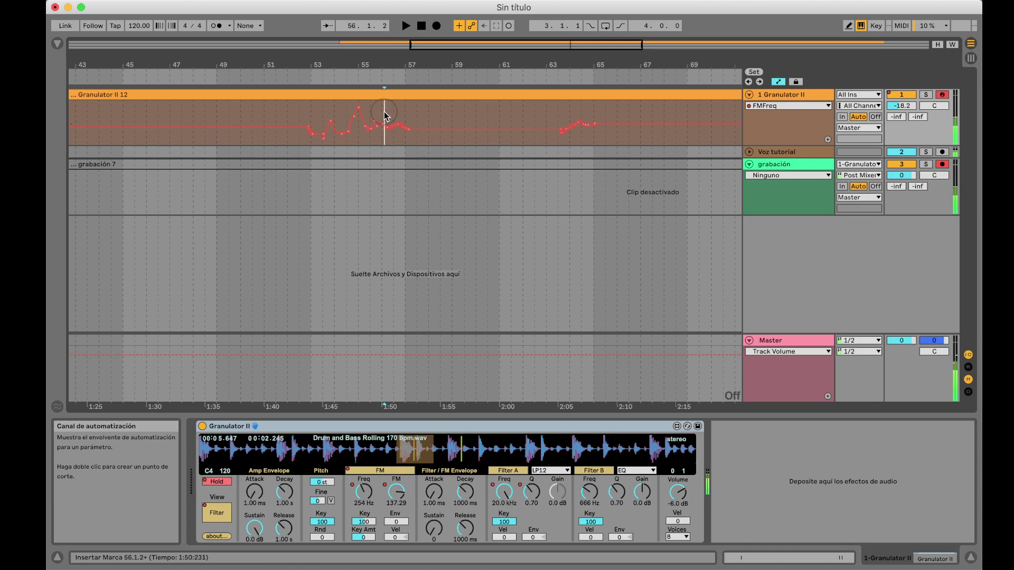
{"action": "left_click", "coordinate": [341, 113]}
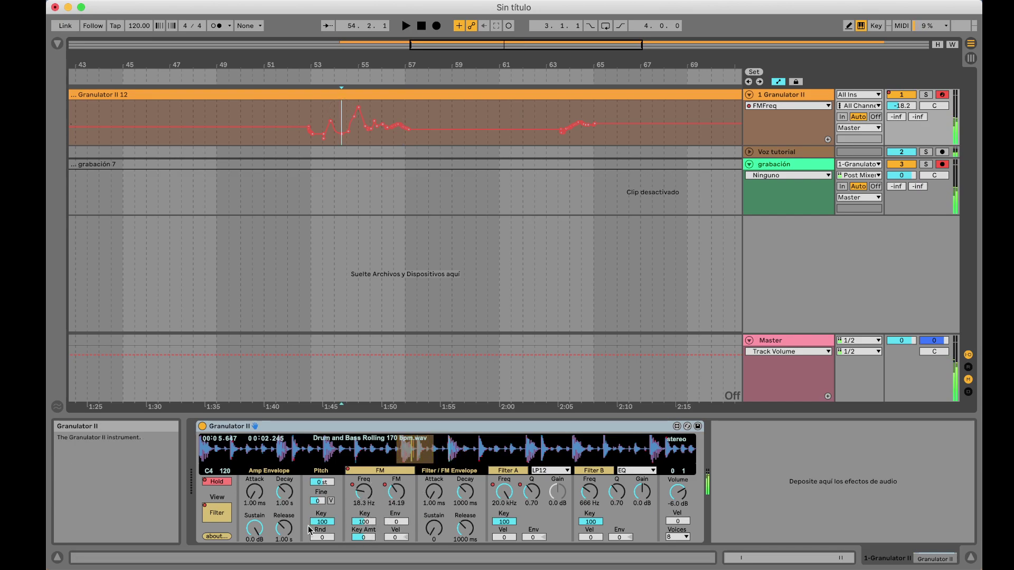
{"action": "mouse_move", "coordinate": [343, 130]}
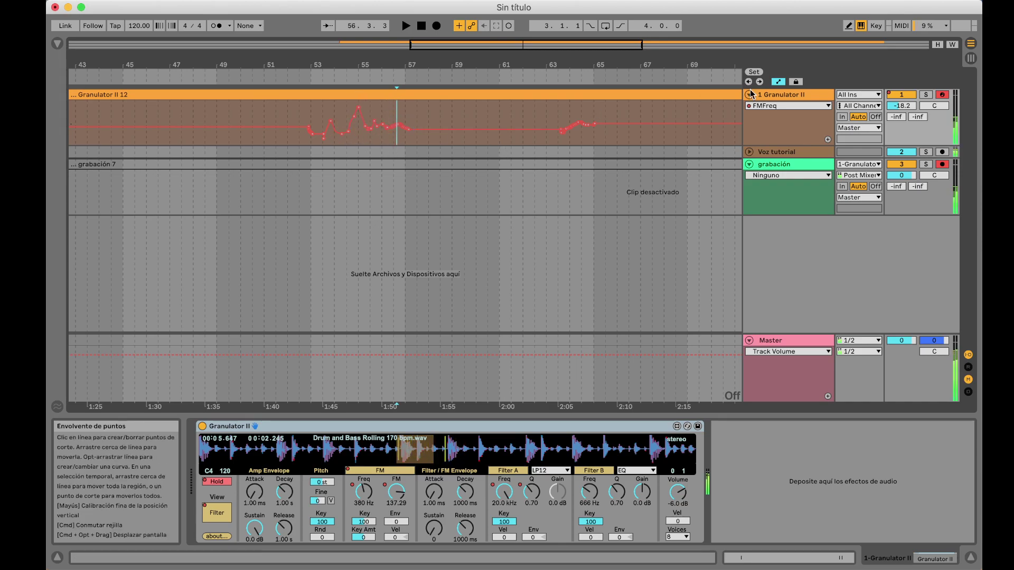
Move the FMFreq envelope to its own automation lane, and show FMAmount in the Granulator II track's main lane
{"action": "left_click", "coordinate": [828, 139]}
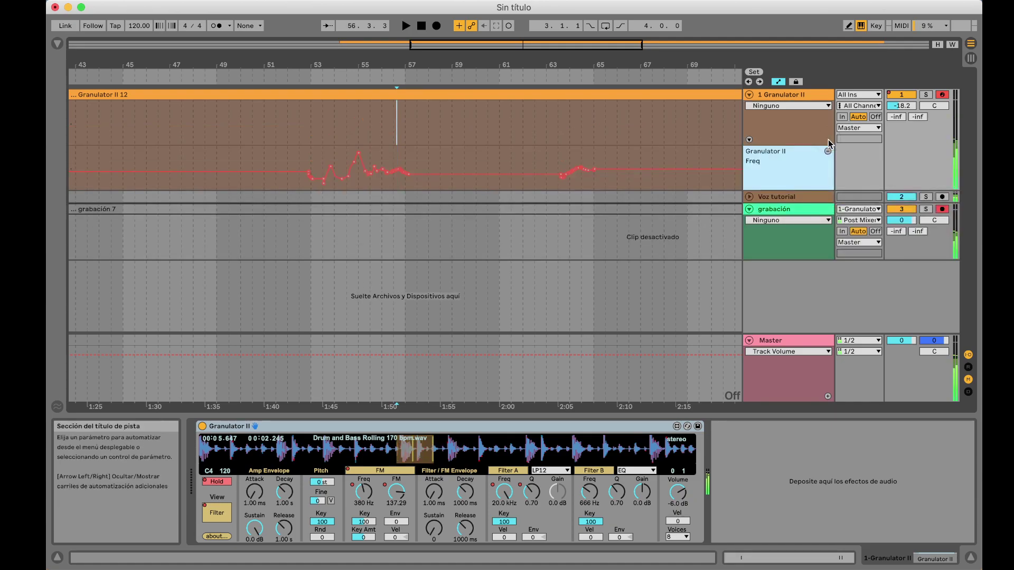
{"action": "left_click", "coordinate": [770, 104]}
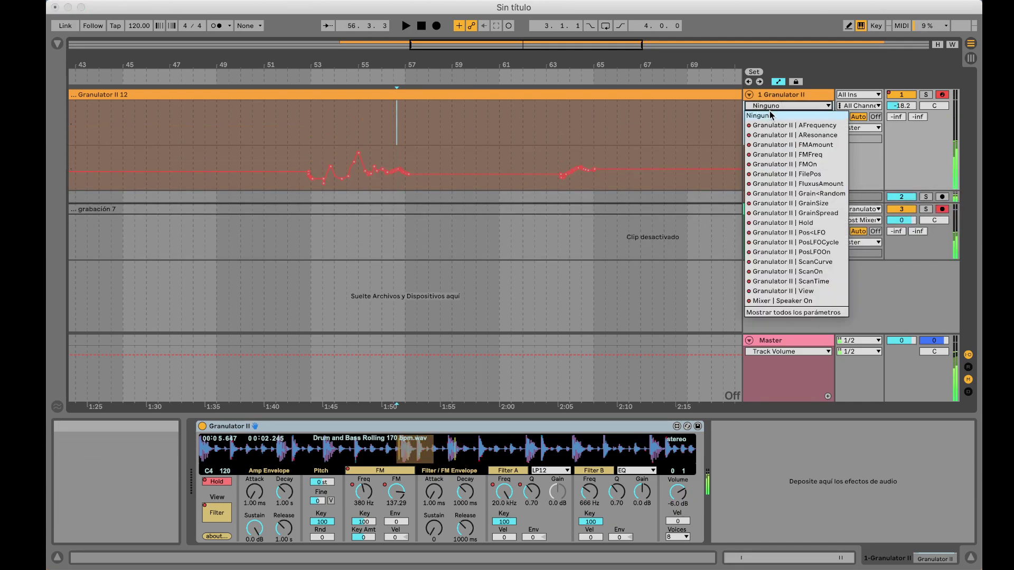
{"action": "left_click", "coordinate": [774, 146]}
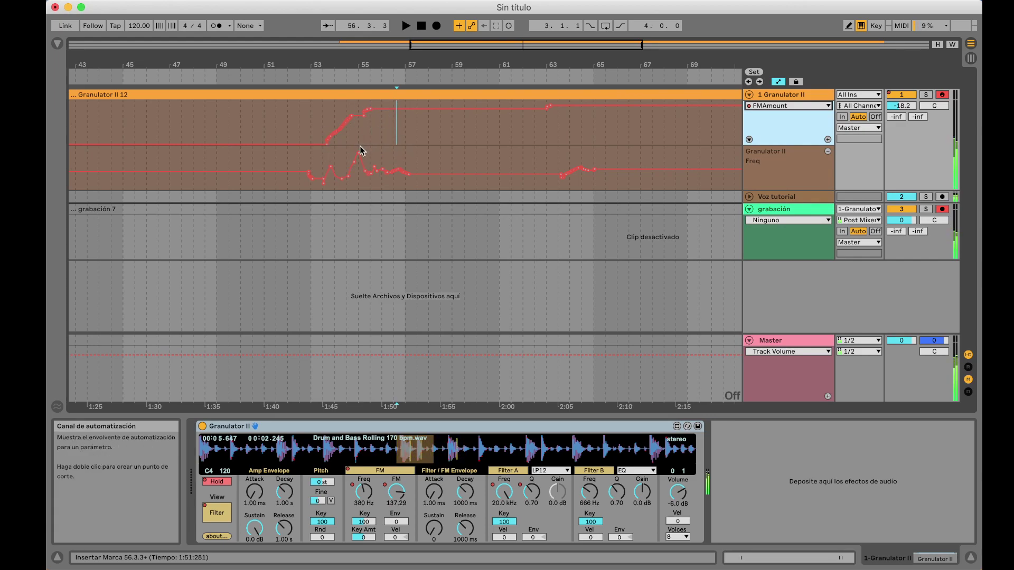
Redraw the FMAmount envelope freehand between about bars 55 and 57, and play it back from about bar 52
{"action": "key", "text": "b"}
{"action": "mouse_move", "coordinate": [357, 113]}
{"action": "left_mouse_down"}
{"action": "mouse_move", "coordinate": [362, 129]}
{"action": "mouse_move", "coordinate": [370, 107]}
{"action": "mouse_move", "coordinate": [393, 114]}
{"action": "mouse_move", "coordinate": [418, 106]}
{"action": "left_mouse_up"}
{"action": "left_click", "coordinate": [287, 73]}
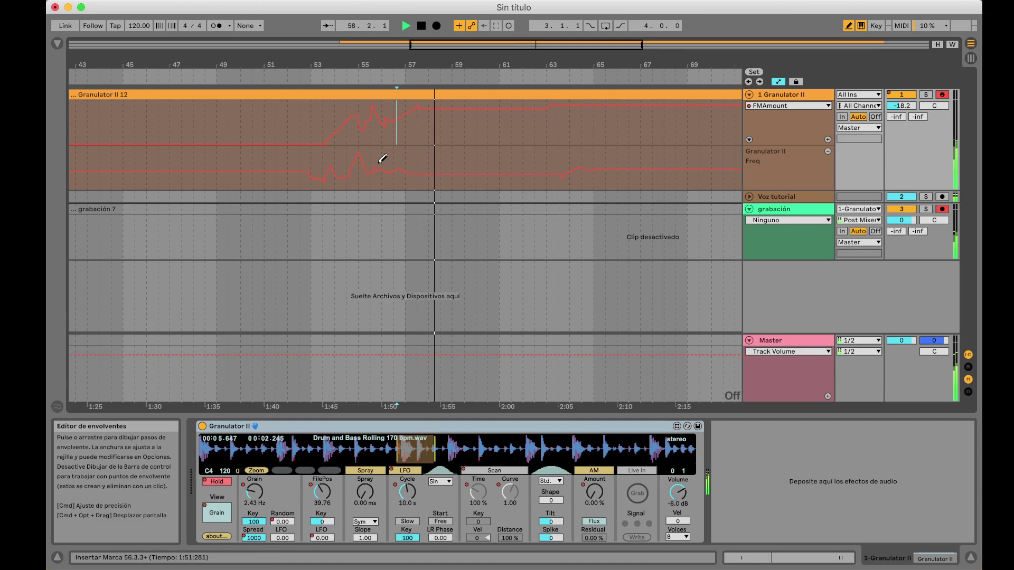
{"action": "key", "text": "space"}
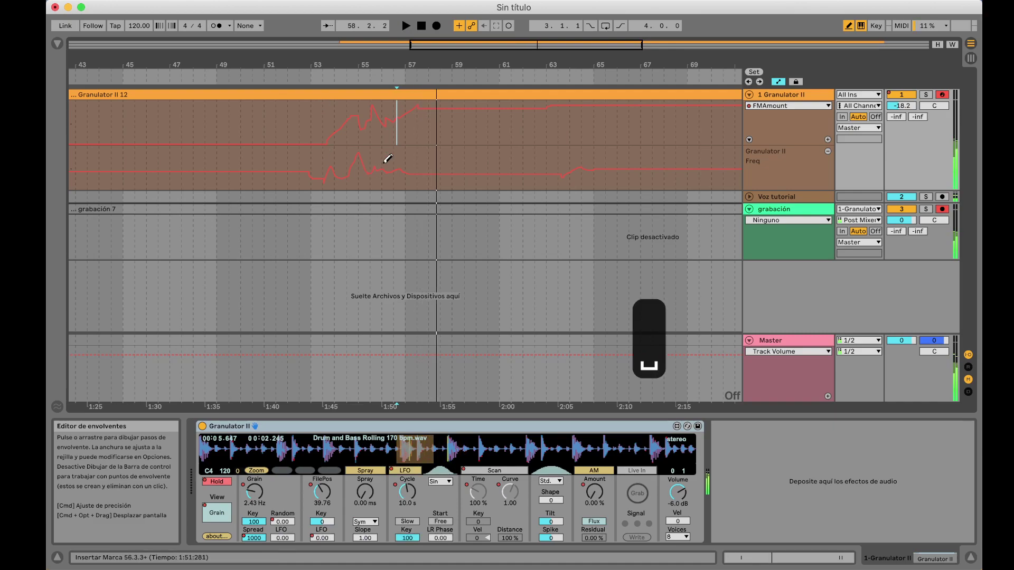
Move the FMAmount envelope to its own automation lane, and show AFrequency in the track's main lane
{"action": "left_click", "coordinate": [828, 140]}
{"action": "left_click", "coordinate": [795, 107]}
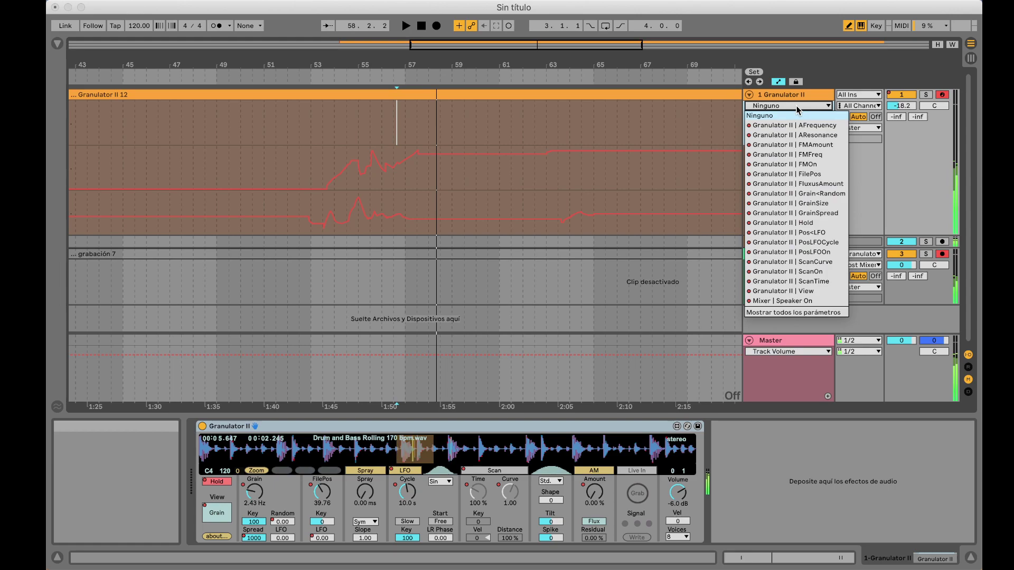
{"action": "left_click", "coordinate": [795, 125]}
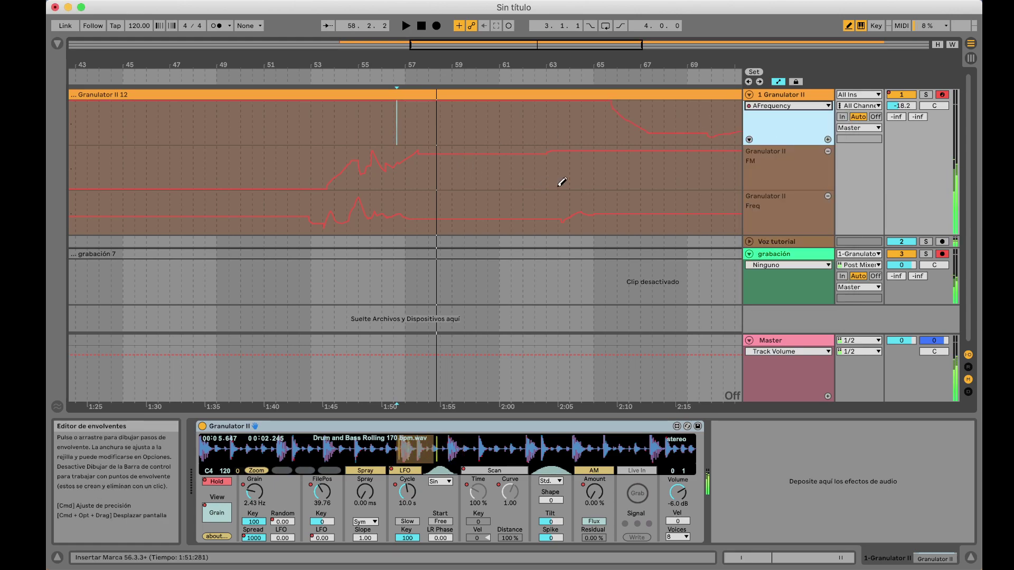
{"action": "scroll", "coordinate": [647, 151], "scroll_direction": "right", "scroll_amount": 3}
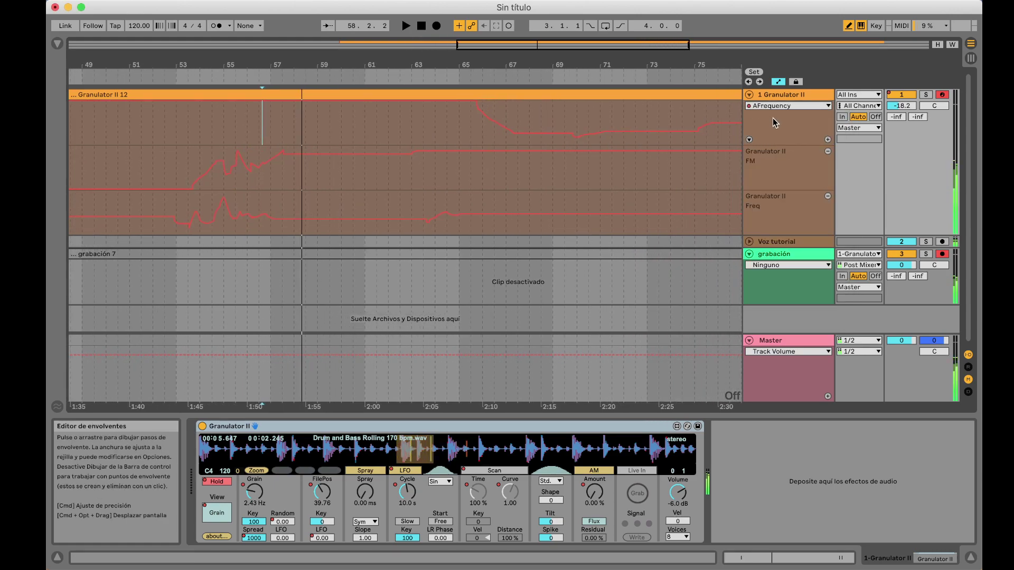
Show AResonance in the main lane above a separate AFrequency lane, and start playback from about bar 56
{"action": "left_click", "coordinate": [828, 140]}
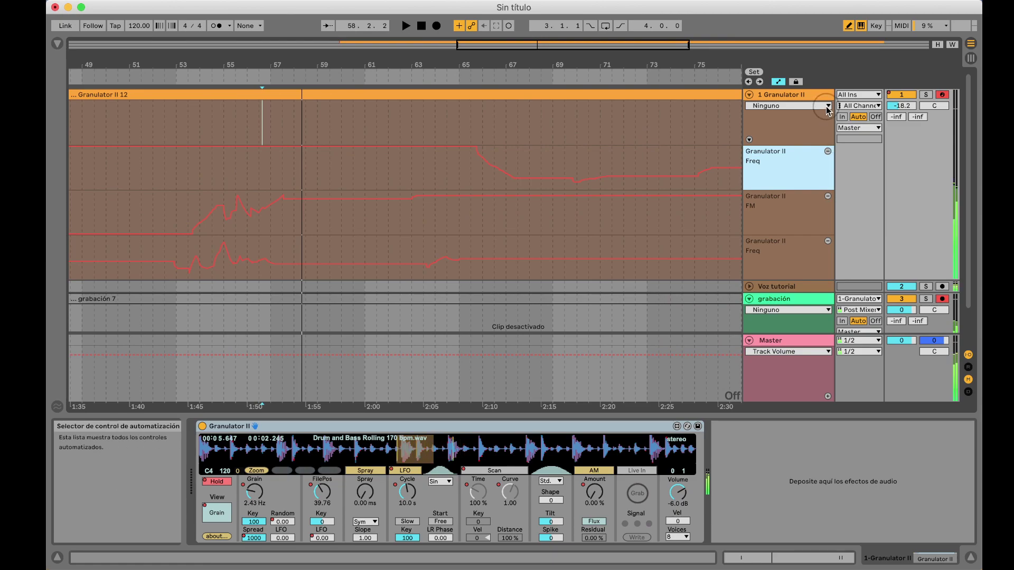
{"action": "left_click", "coordinate": [824, 117]}
{"action": "left_click", "coordinate": [815, 136]}
{"action": "scroll", "coordinate": [581, 164], "scroll_direction": "left", "scroll_amount": 4}
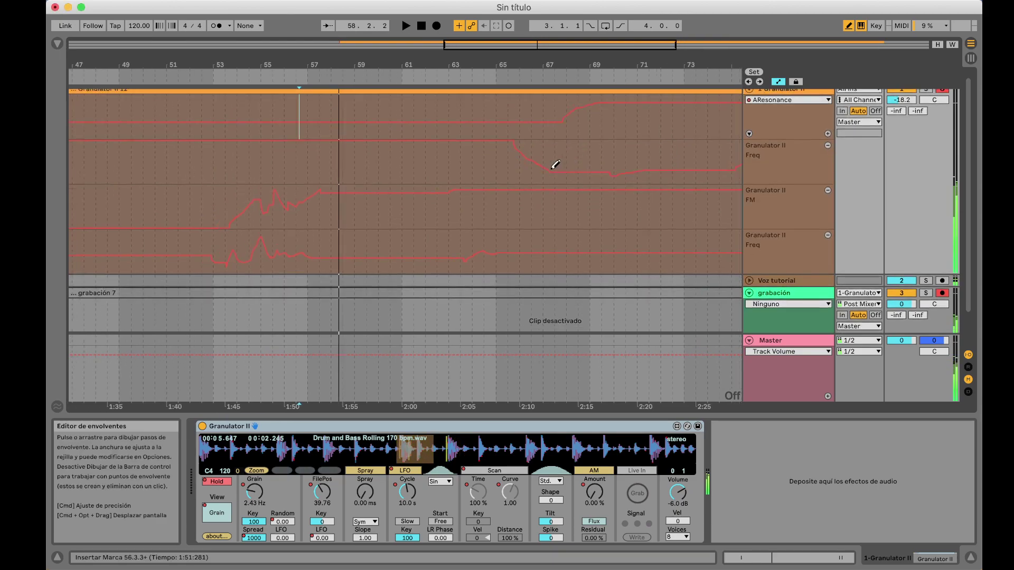
{"action": "left_click", "coordinate": [305, 76]}
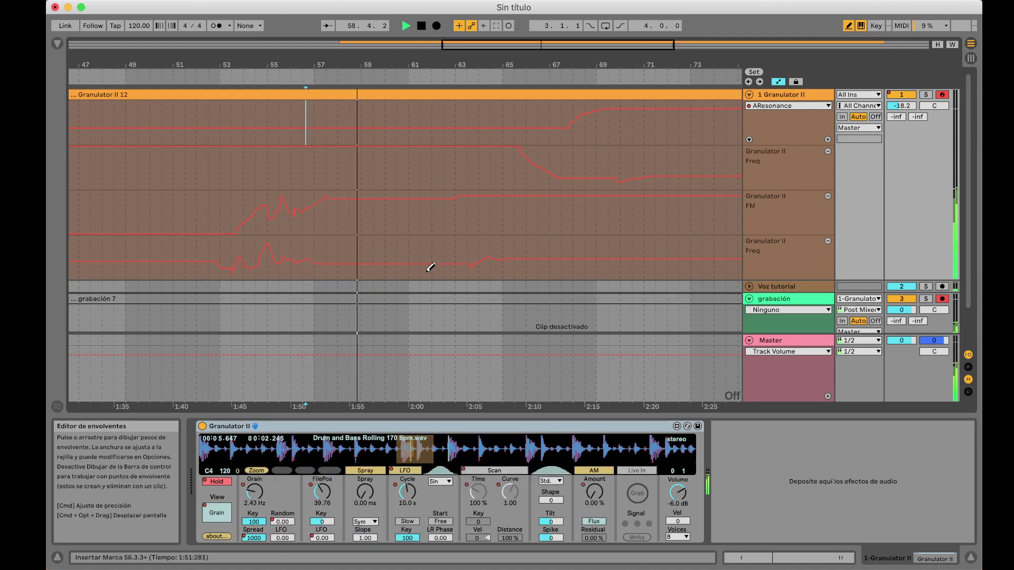
Move the AResonance envelope to its own automation lane, and show PosLFOOn in the Granulator II track's main lane
{"action": "left_click_drag", "start_coordinate": [318, 538], "coordinate": [316, 531]}
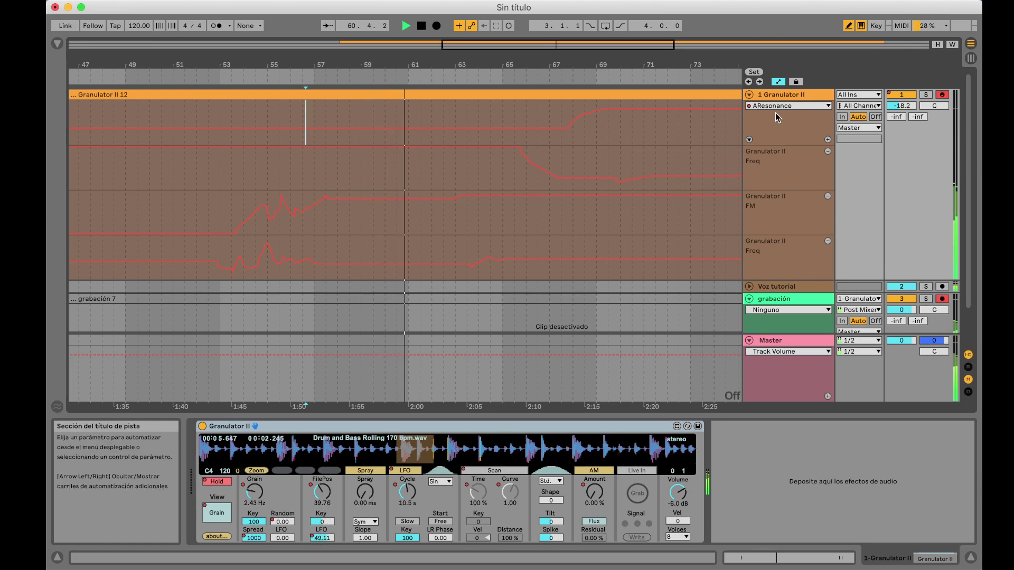
{"action": "left_click", "coordinate": [827, 140]}
{"action": "left_click", "coordinate": [822, 106]}
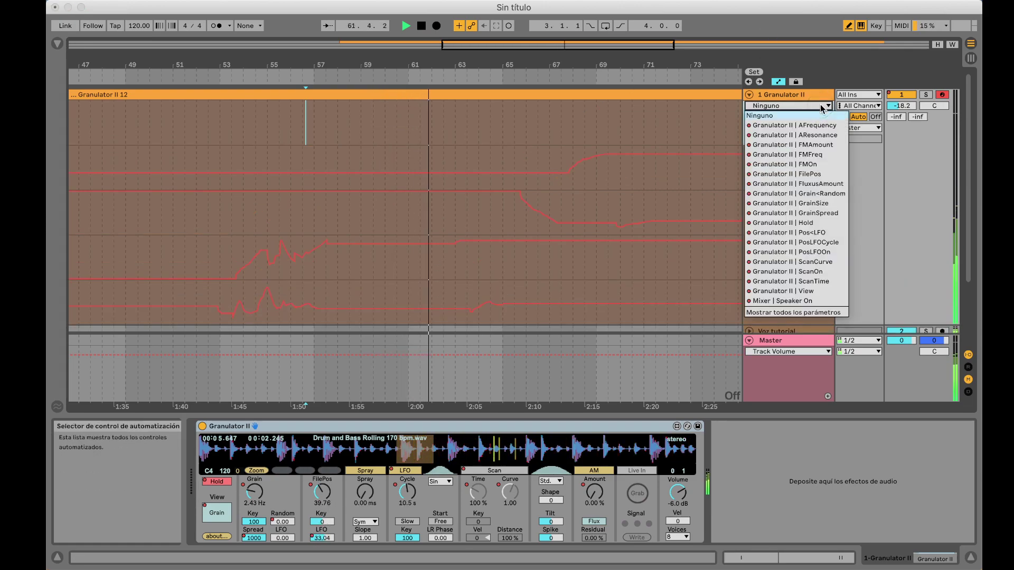
{"action": "left_click", "coordinate": [790, 252]}
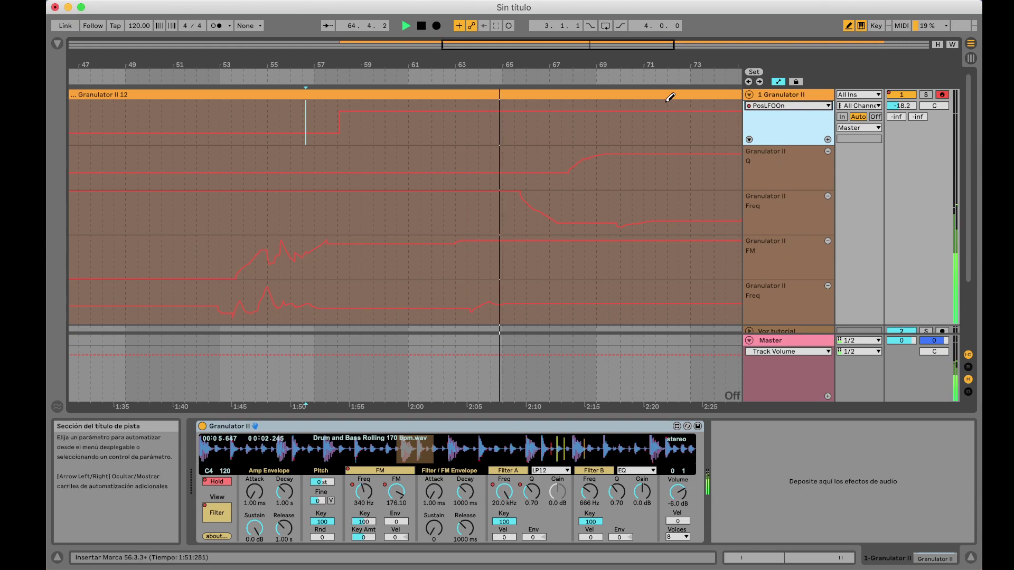
Move the PosLFOOn envelope to its own automation lane, and show PosLFOCycle in the track's main lane
{"action": "left_click", "coordinate": [827, 140]}
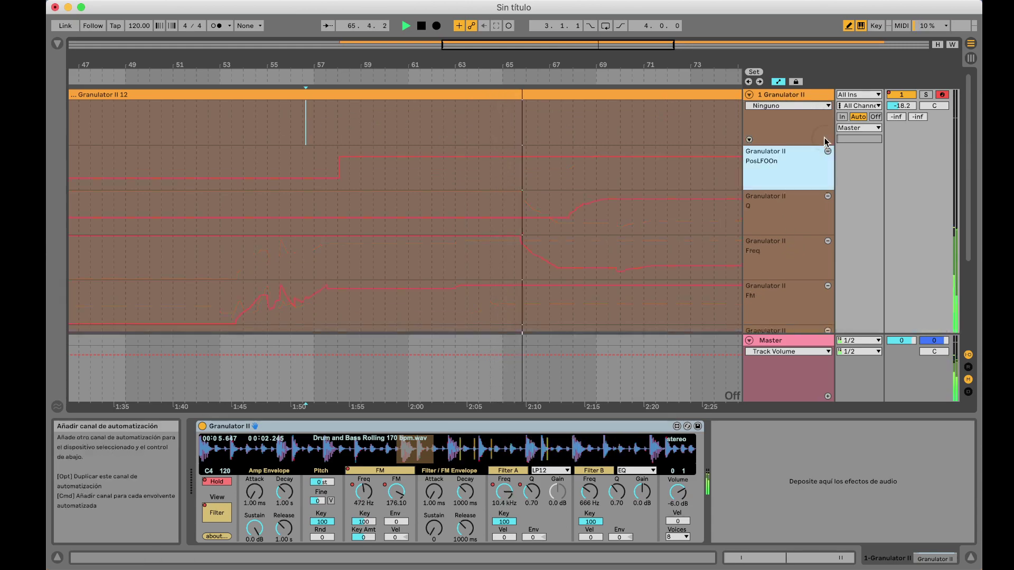
{"action": "left_click", "coordinate": [808, 105]}
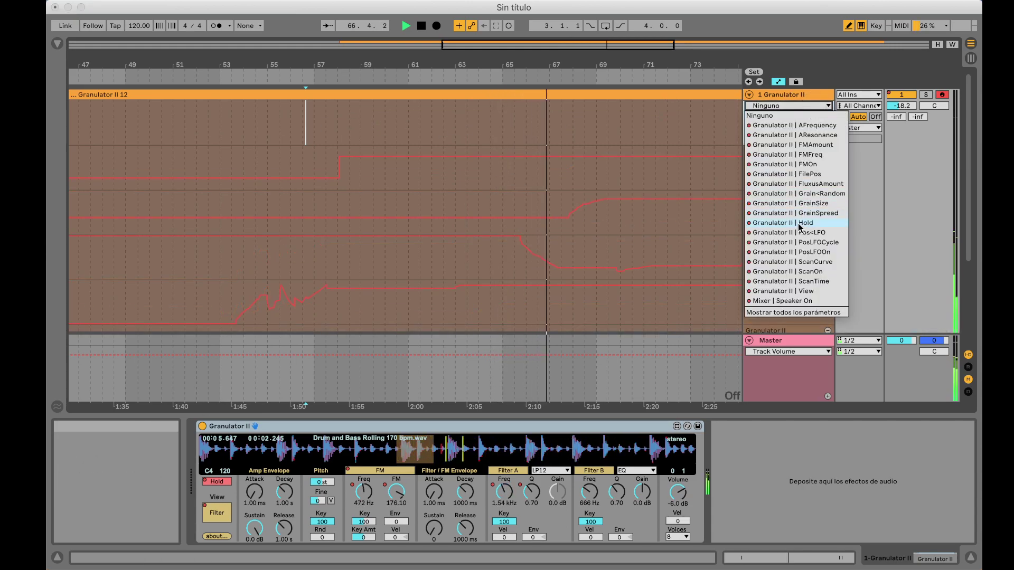
{"action": "left_click", "coordinate": [778, 243]}
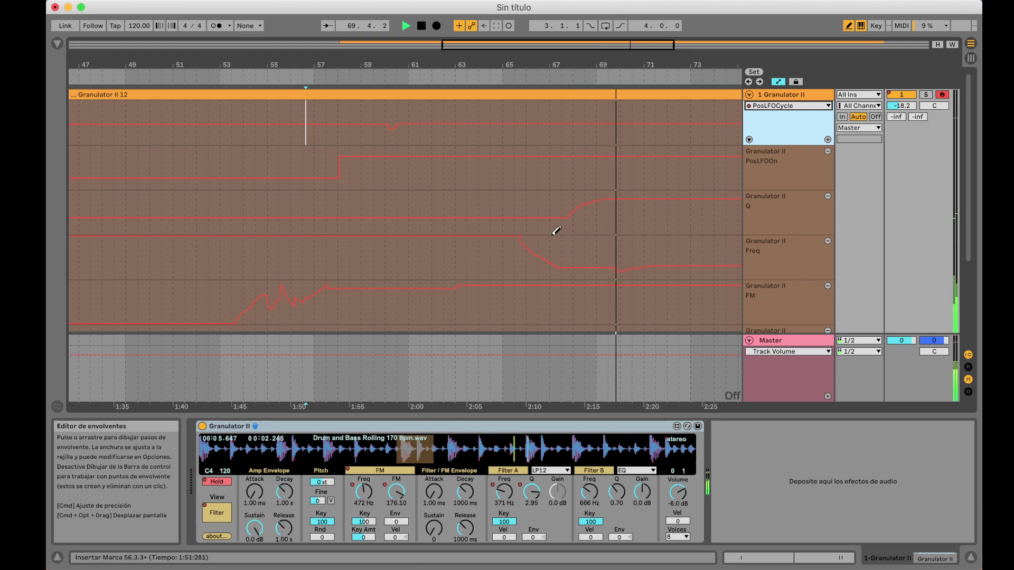
Play back from about bar 65 and review the stacked envelopes across the whole Granulator II clip
{"action": "left_click", "coordinate": [519, 76]}
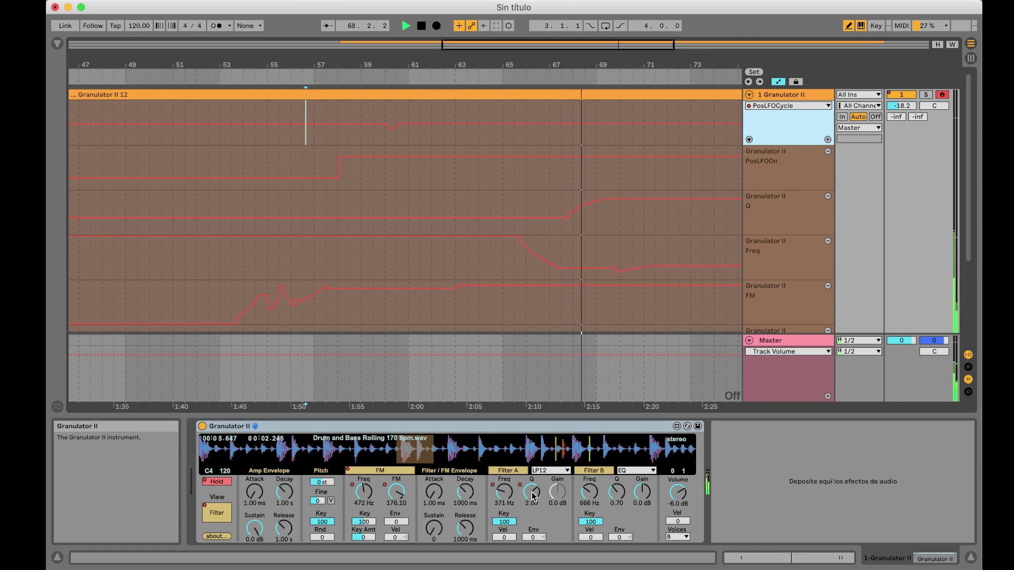
{"action": "scroll", "coordinate": [597, 190], "scroll_direction": "down", "scroll_amount": 3}
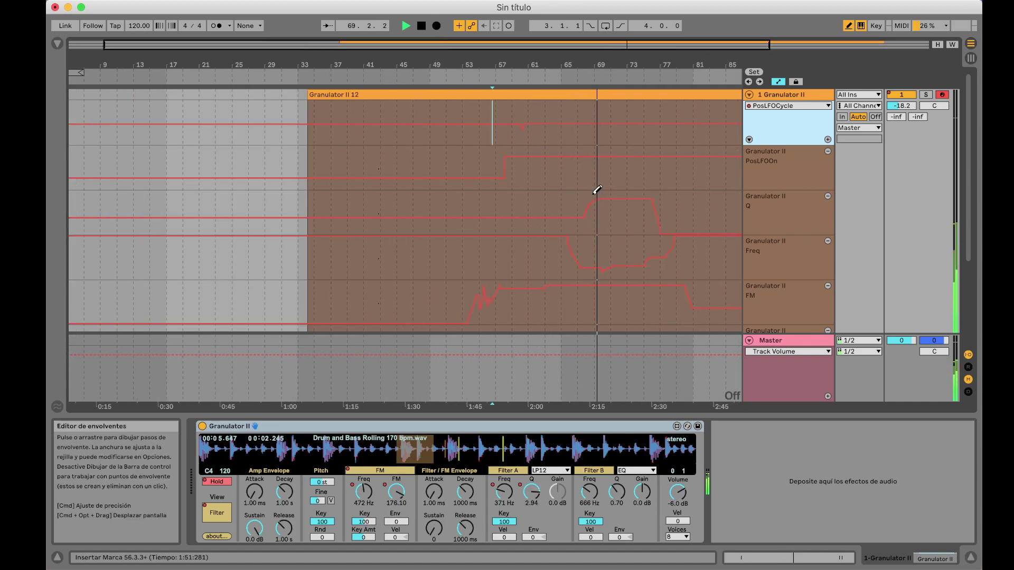
{"action": "scroll", "coordinate": [597, 190], "scroll_direction": "down", "scroll_amount": 5}
{"action": "scroll", "coordinate": [597, 191], "scroll_direction": "down", "scroll_amount": 1}
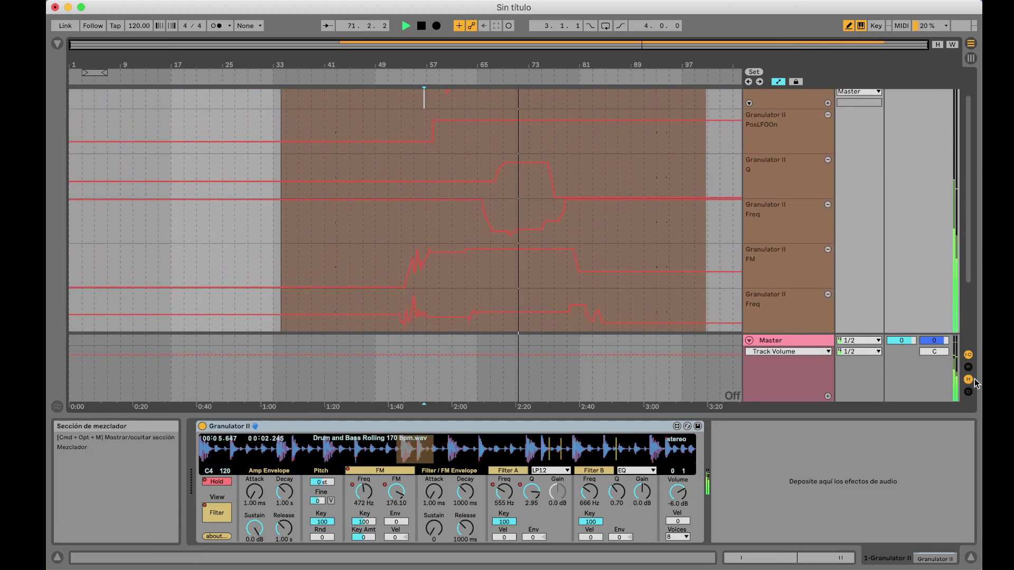
{"action": "left_click", "coordinate": [216, 513]}
{"action": "scroll", "coordinate": [411, 119], "scroll_direction": "up", "scroll_amount": 3}
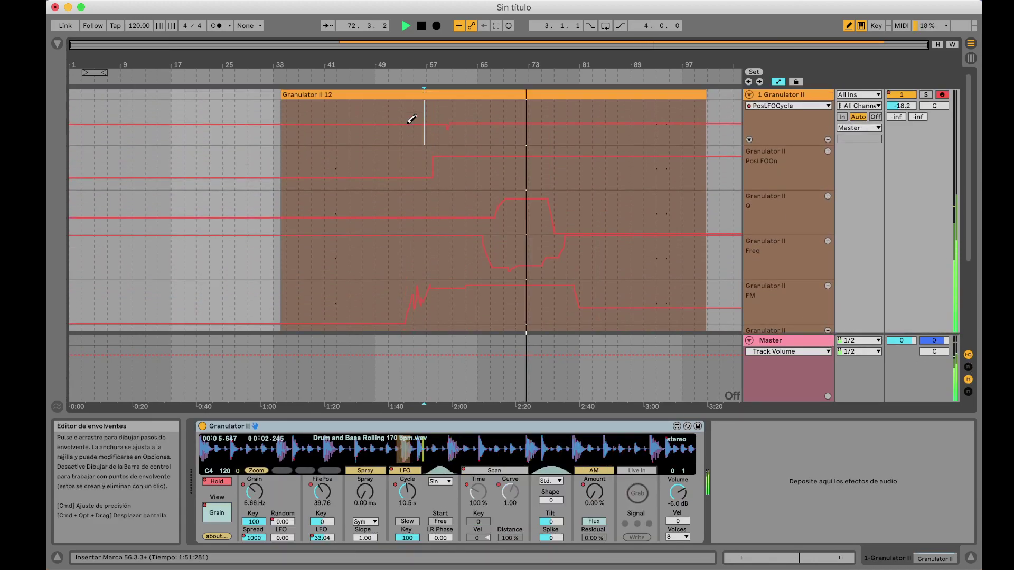
Collapse the Master track to make room for the Granulator II automation lanes and the grabación track
{"action": "left_click", "coordinate": [749, 342]}
{"action": "scroll", "coordinate": [563, 225], "scroll_direction": "down", "scroll_amount": 3}
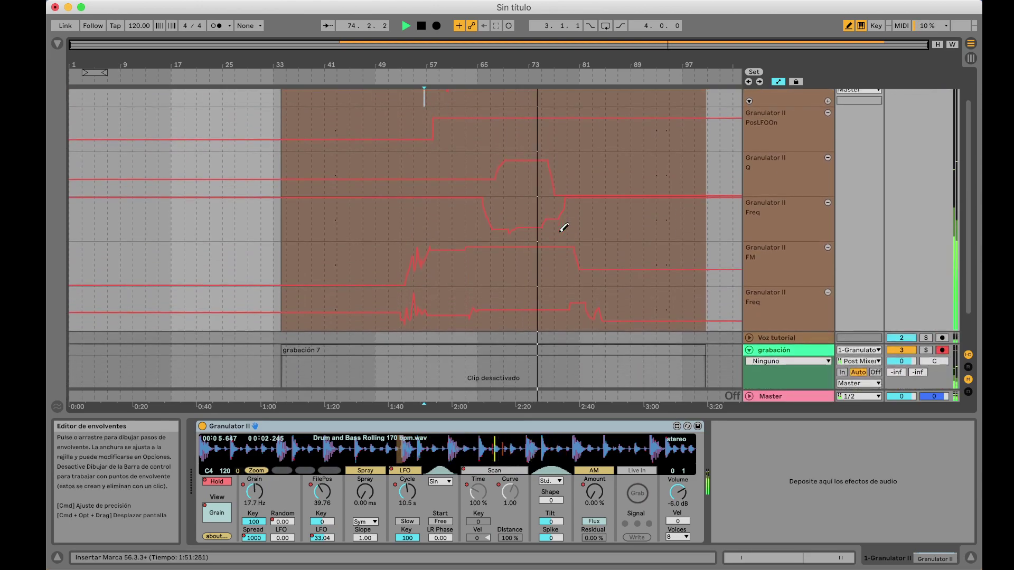
{"action": "scroll", "coordinate": [564, 227], "scroll_direction": "up", "scroll_amount": 3}
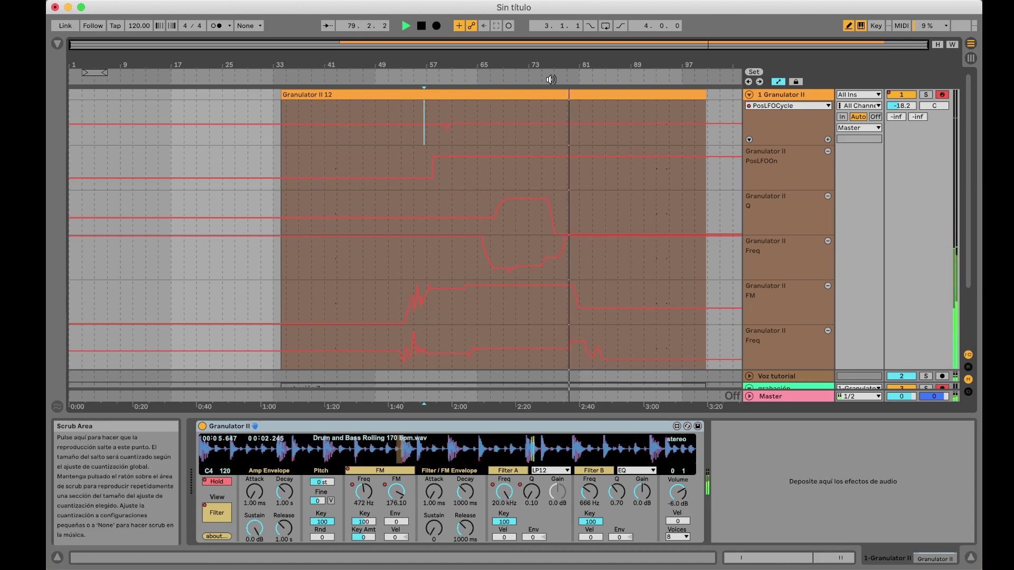
Turn off Draw Mode and select the FMFreq envelope between about bars 78 and 86
{"action": "key", "text": "b"}
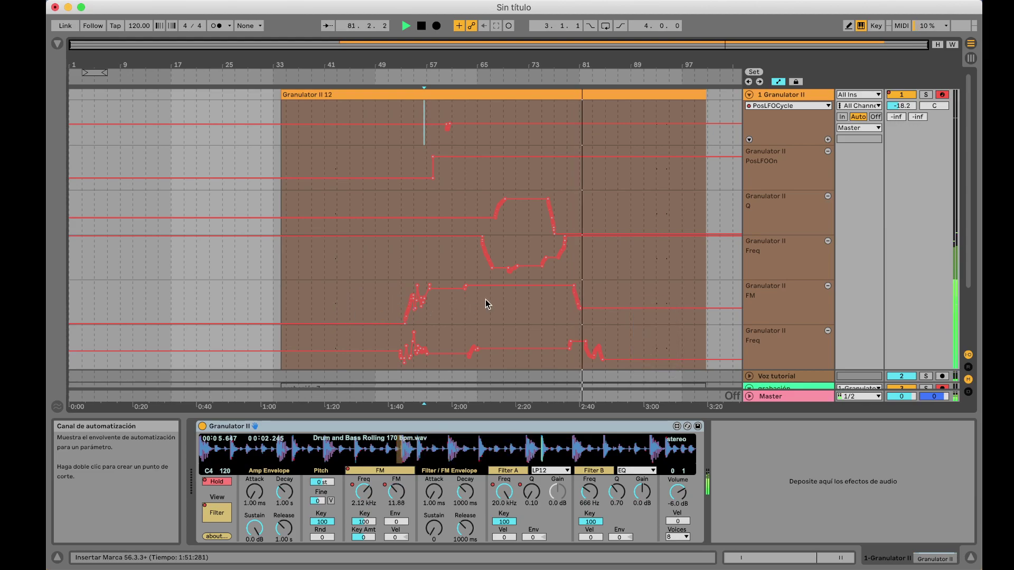
{"action": "scroll", "coordinate": [523, 267], "scroll_direction": "down", "scroll_amount": 3}
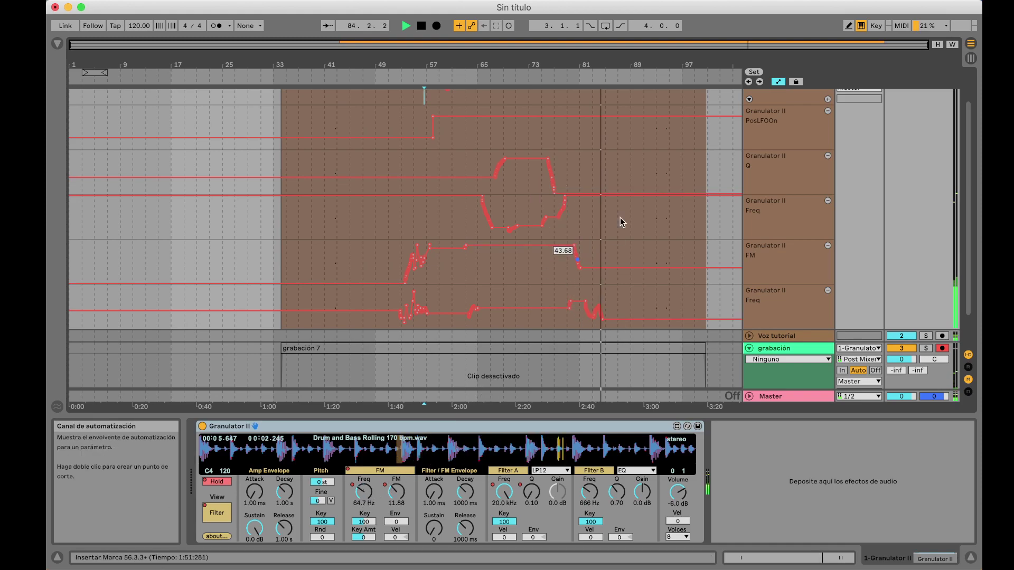
{"action": "scroll", "coordinate": [582, 271], "scroll_direction": "up", "scroll_amount": 3}
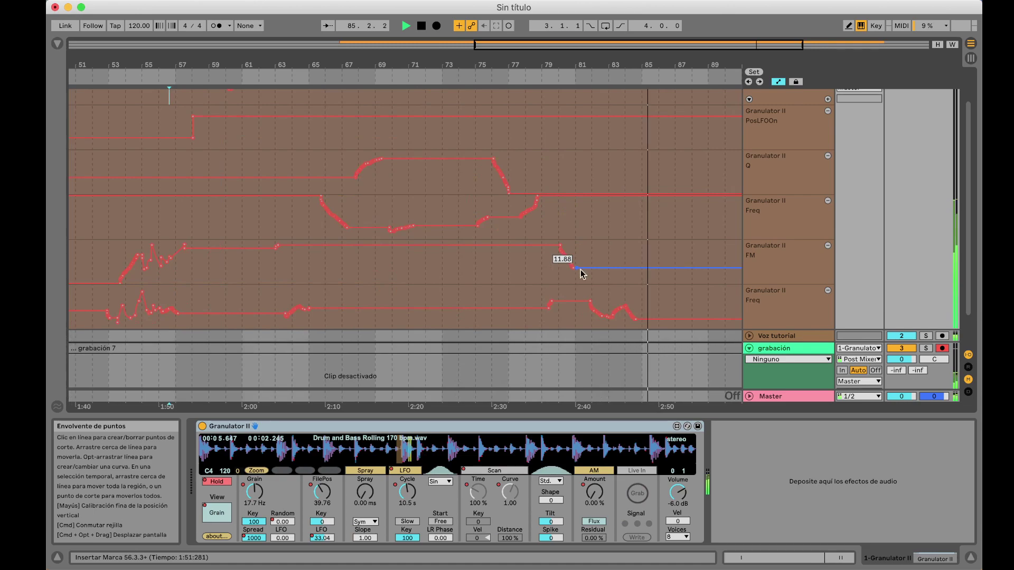
{"action": "left_click_drag", "start_coordinate": [533, 299], "coordinate": [661, 311]}
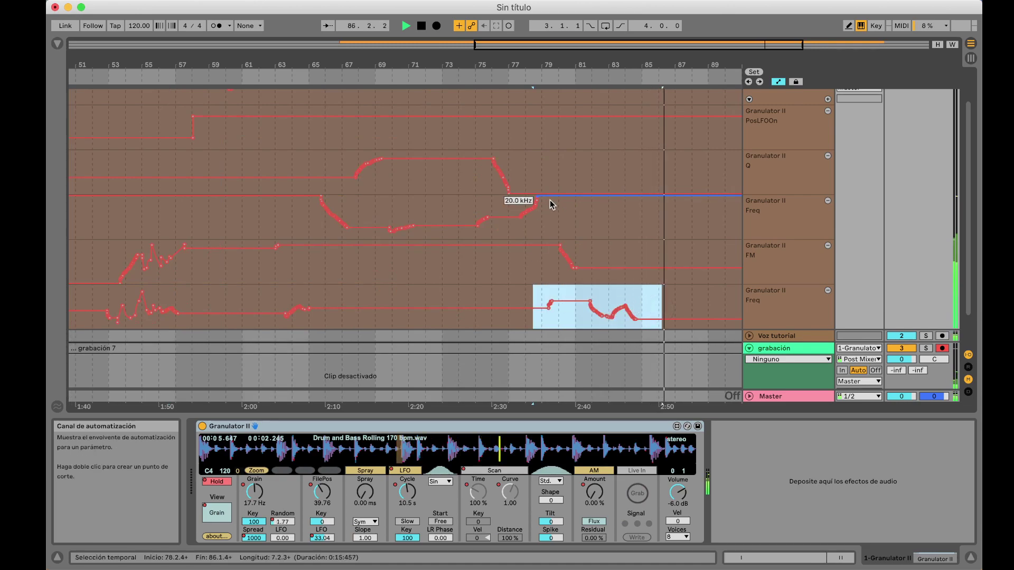
Place the insert marker at bar 69 in the AFrequency lane and stop playback
{"action": "scroll", "coordinate": [516, 199], "scroll_direction": "down", "scroll_amount": 3}
{"action": "left_click", "coordinate": [503, 212]}
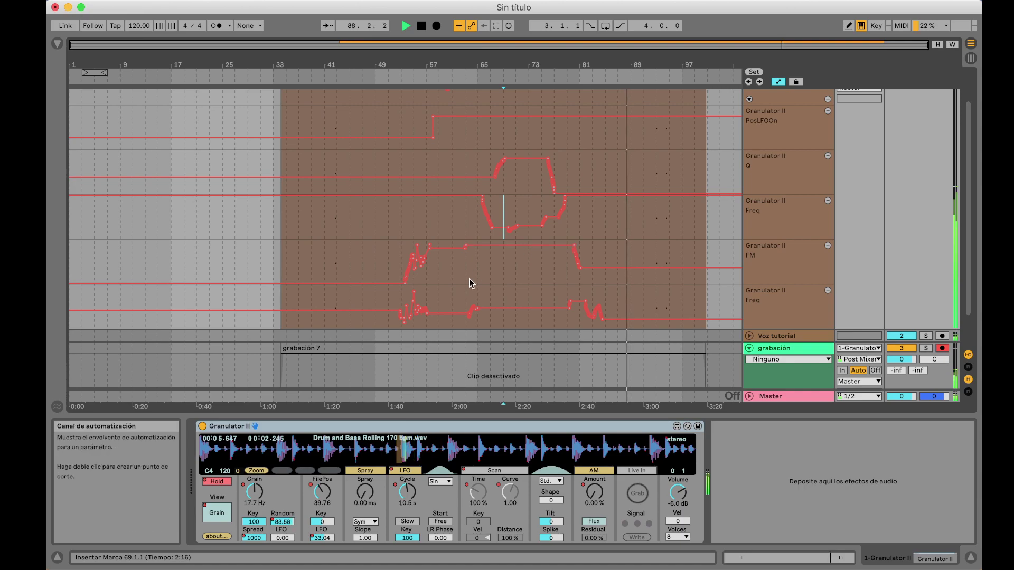
{"action": "key", "text": "space"}
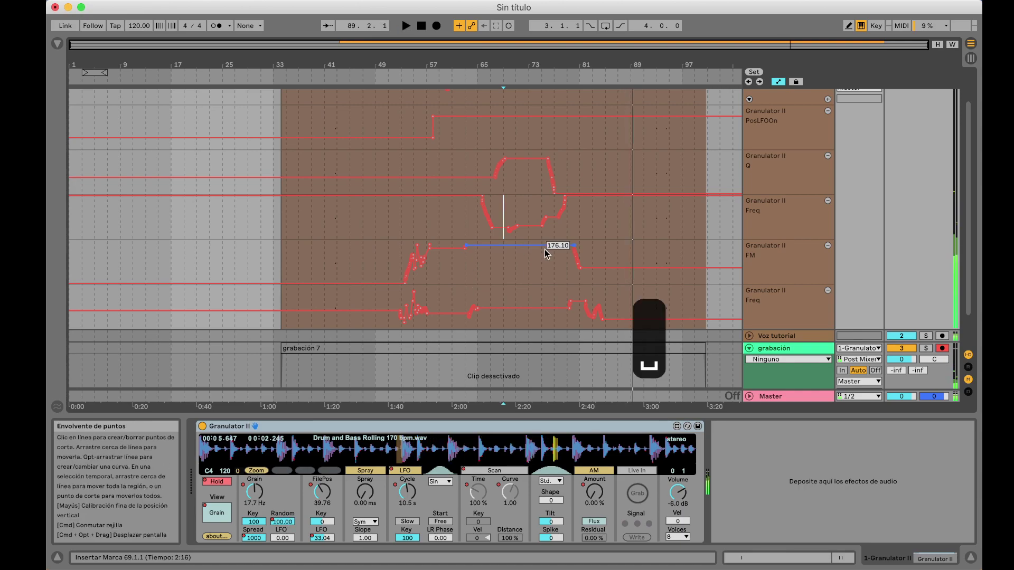
Place the insert marker at successive points along the FM and filter envelopes, from about bar 84 back to 55, to check the device's parameter values
{"action": "left_click", "coordinate": [599, 297]}
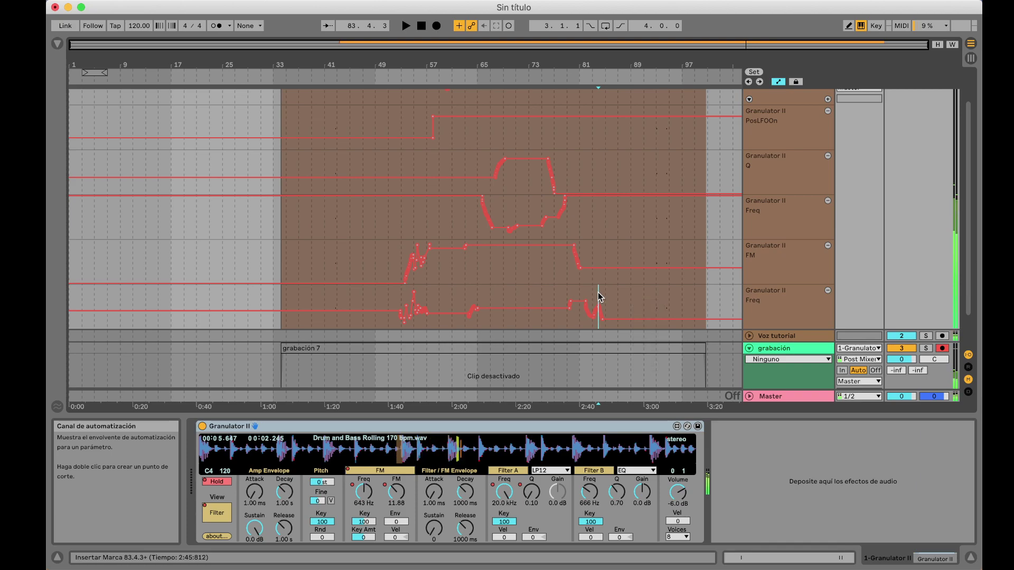
{"action": "key", "text": "plus"}
{"action": "left_click", "coordinate": [600, 294]}
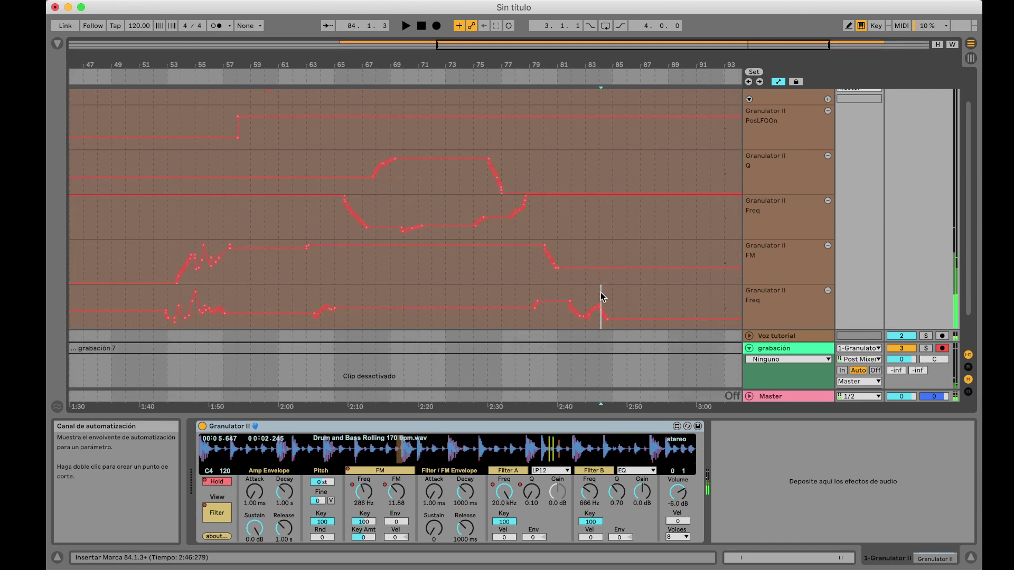
{"action": "left_click", "coordinate": [549, 213]}
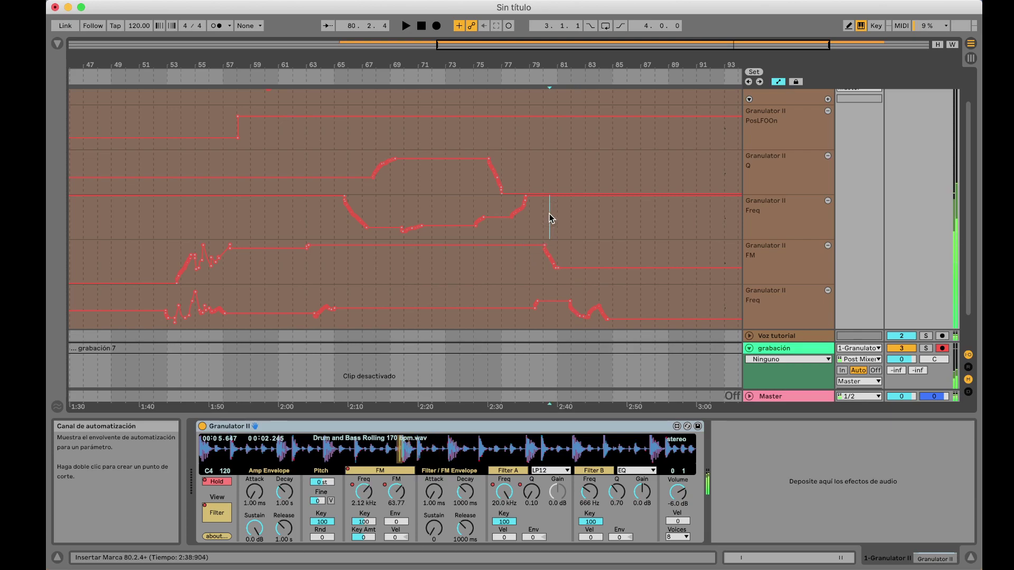
{"action": "left_click", "coordinate": [546, 264]}
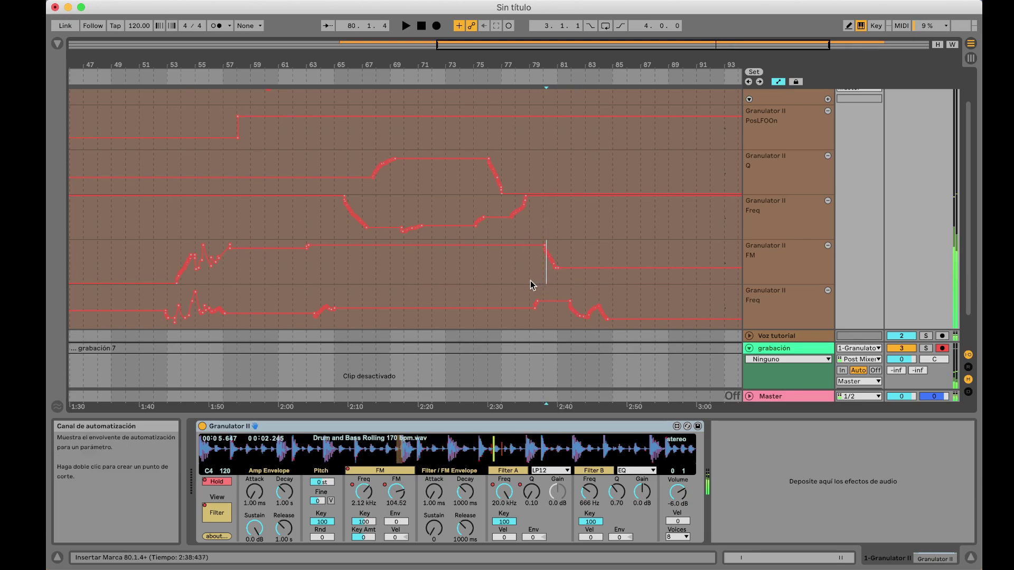
{"action": "left_click", "coordinate": [610, 288]}
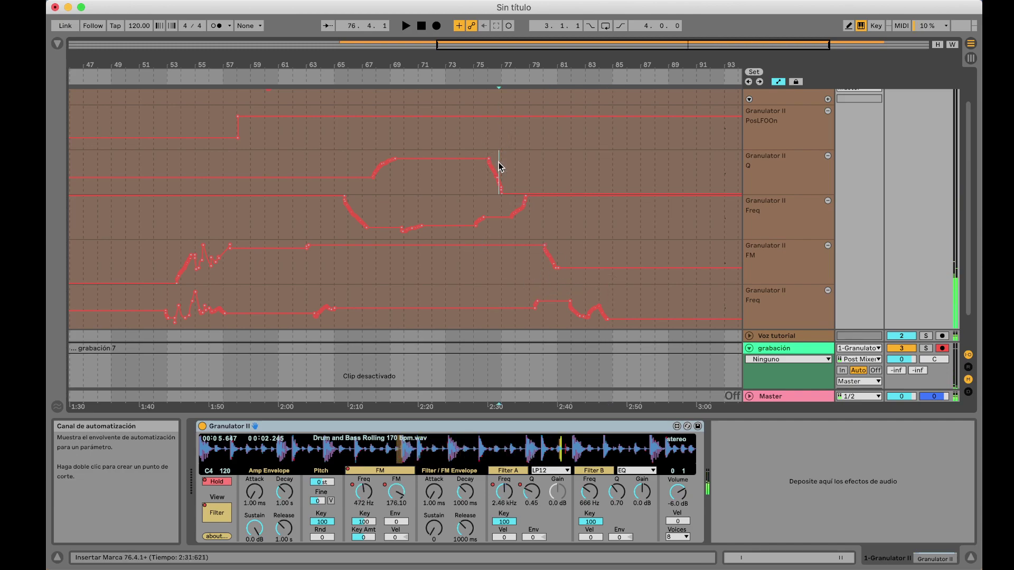
{"action": "left_click", "coordinate": [405, 132]}
{"action": "left_click", "coordinate": [303, 222]}
{"action": "left_click", "coordinate": [203, 225]}
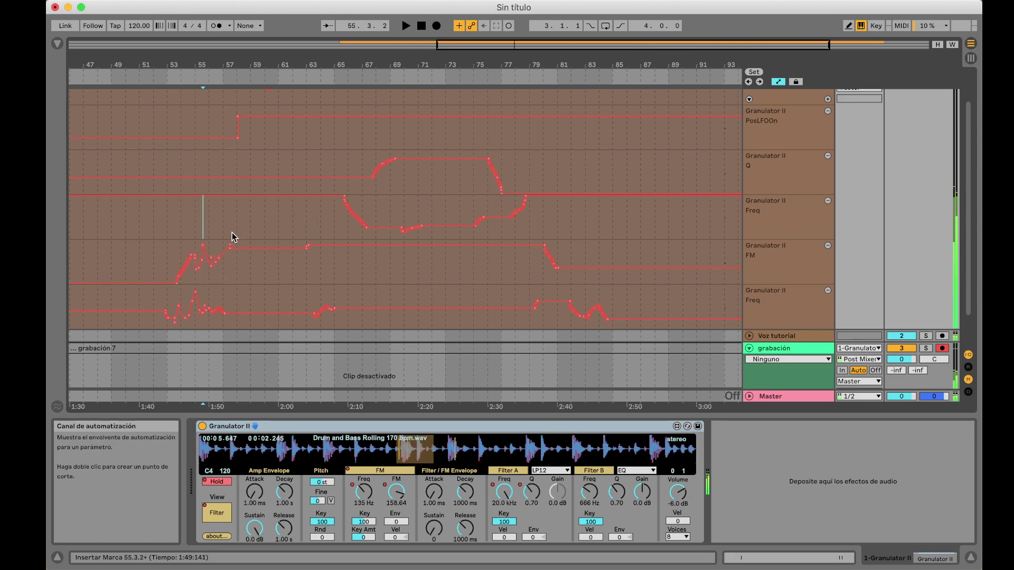
Place the insert marker before and after the PosLFOOn switch, between about bars 53 and 64, to compare the Granulator II settings
{"action": "scroll", "coordinate": [417, 190], "scroll_direction": "up", "scroll_amount": 2}
{"action": "scroll", "coordinate": [418, 189], "scroll_direction": "left", "scroll_amount": 1}
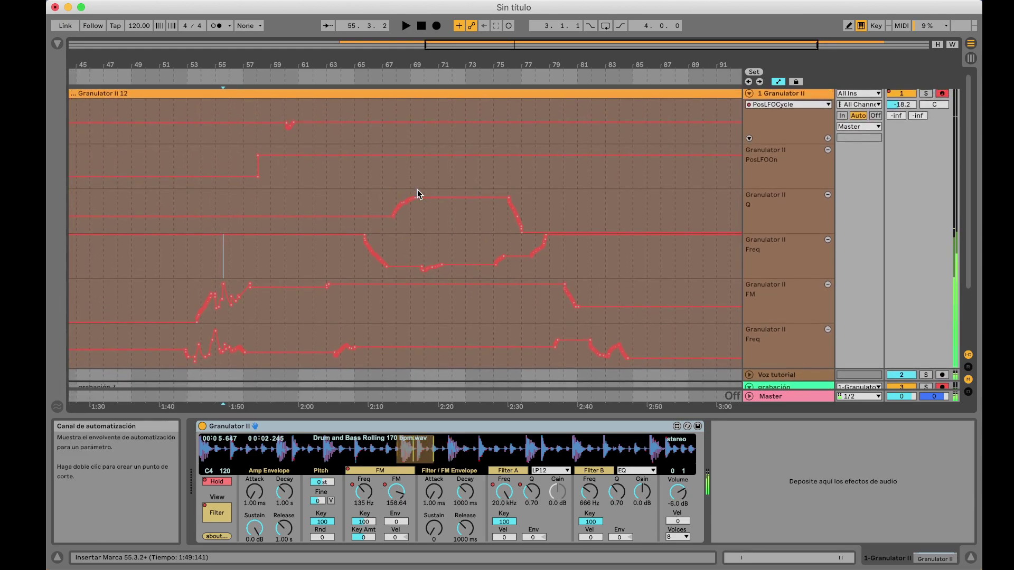
{"action": "left_click", "coordinate": [232, 159]}
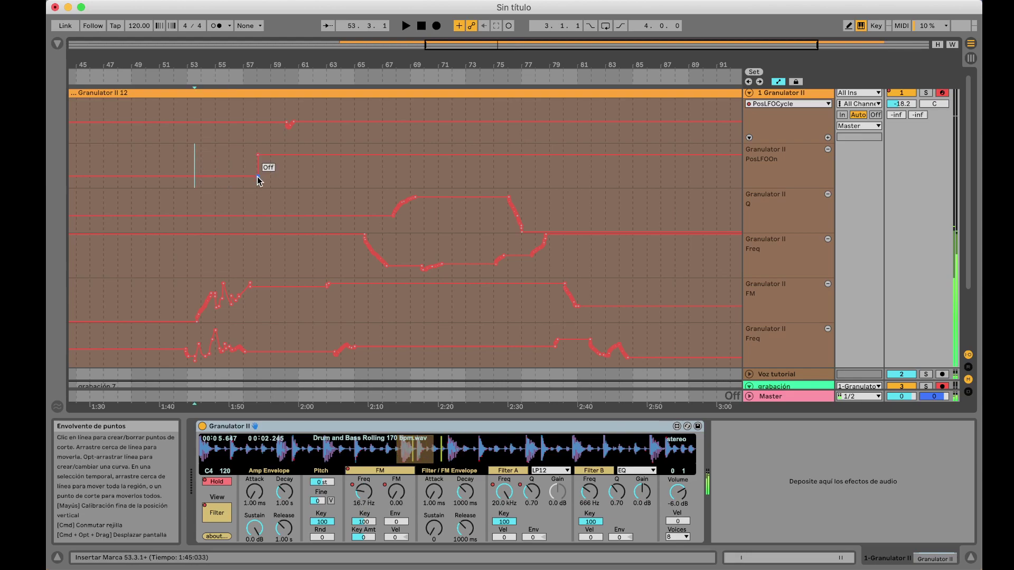
{"action": "left_click", "coordinate": [231, 158]}
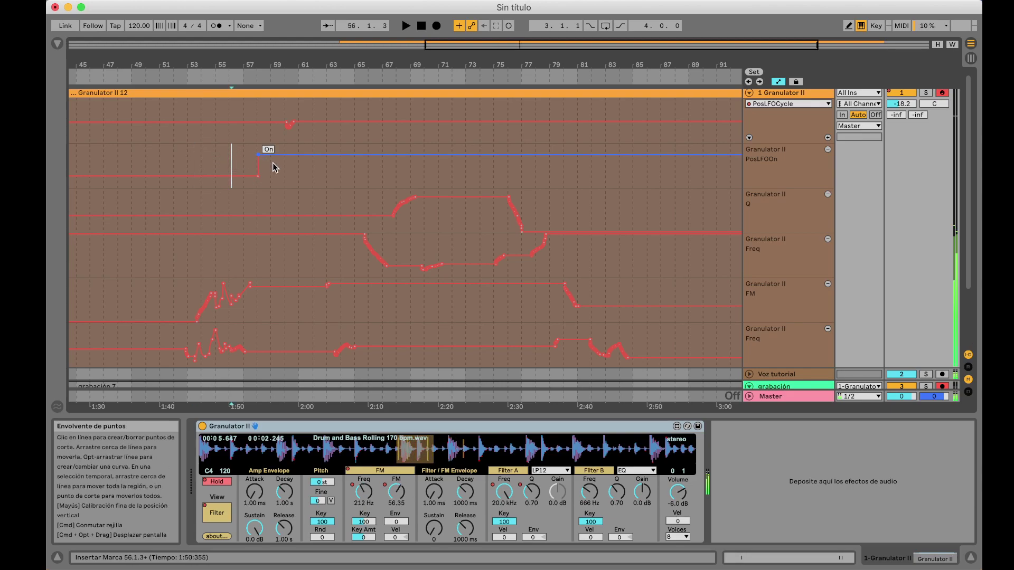
{"action": "left_click", "coordinate": [278, 172]}
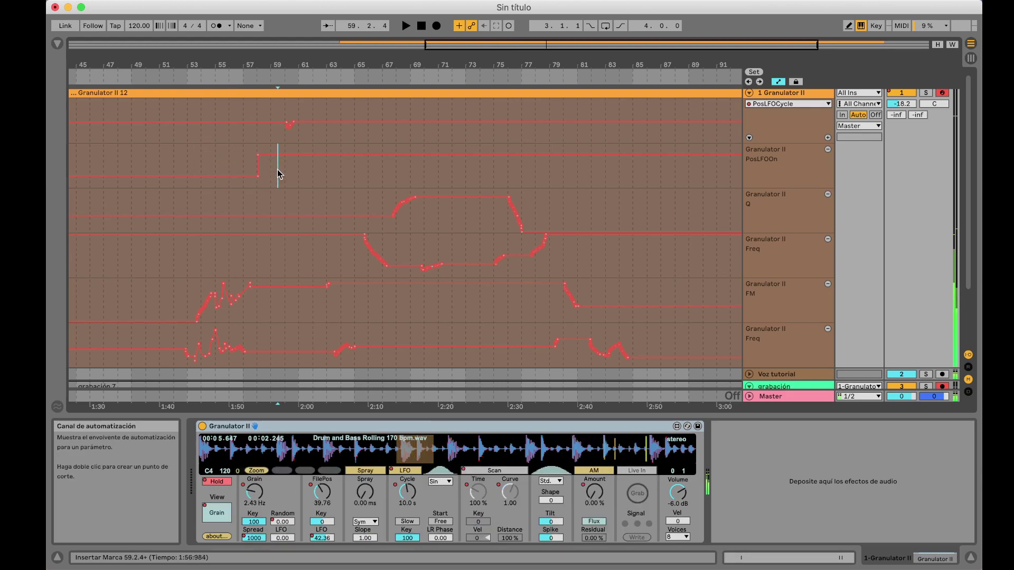
{"action": "left_click", "coordinate": [343, 170]}
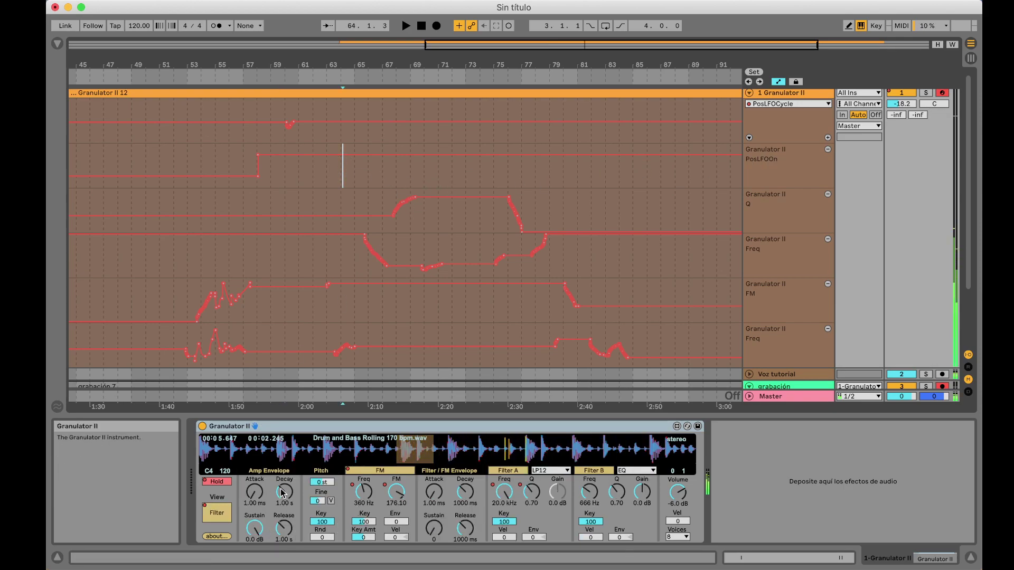
Switch Granulator II to its Grain view, and check the grain parameters at several points between about bars 69 and 83
{"action": "left_click", "coordinate": [205, 513]}
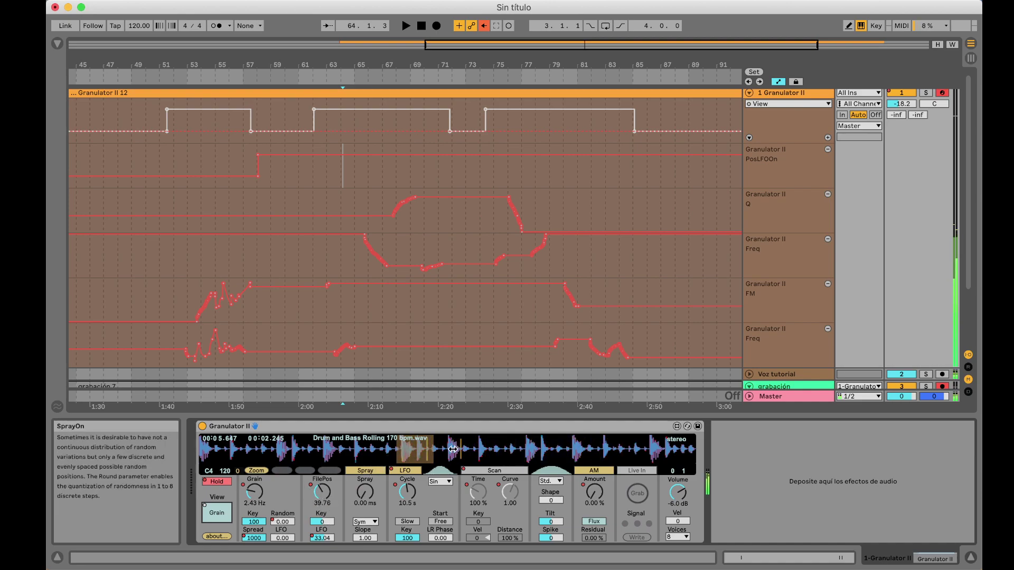
{"action": "left_click", "coordinate": [437, 175]}
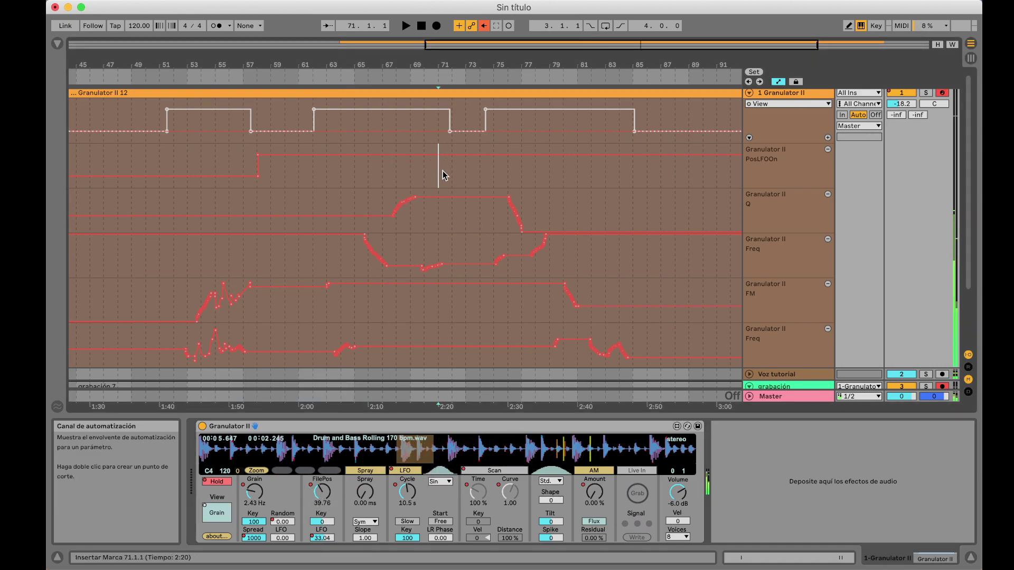
{"action": "left_click", "coordinate": [472, 181]}
{"action": "left_click", "coordinate": [451, 176]}
{"action": "left_click", "coordinate": [477, 178]}
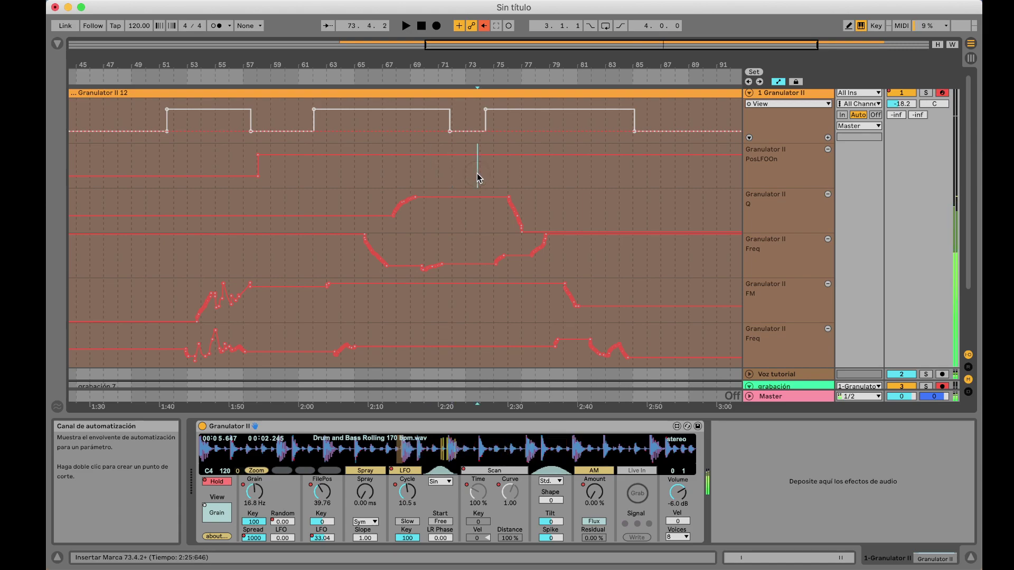
{"action": "left_click", "coordinate": [460, 174]}
{"action": "left_click", "coordinate": [419, 176]}
{"action": "left_click", "coordinate": [490, 177]}
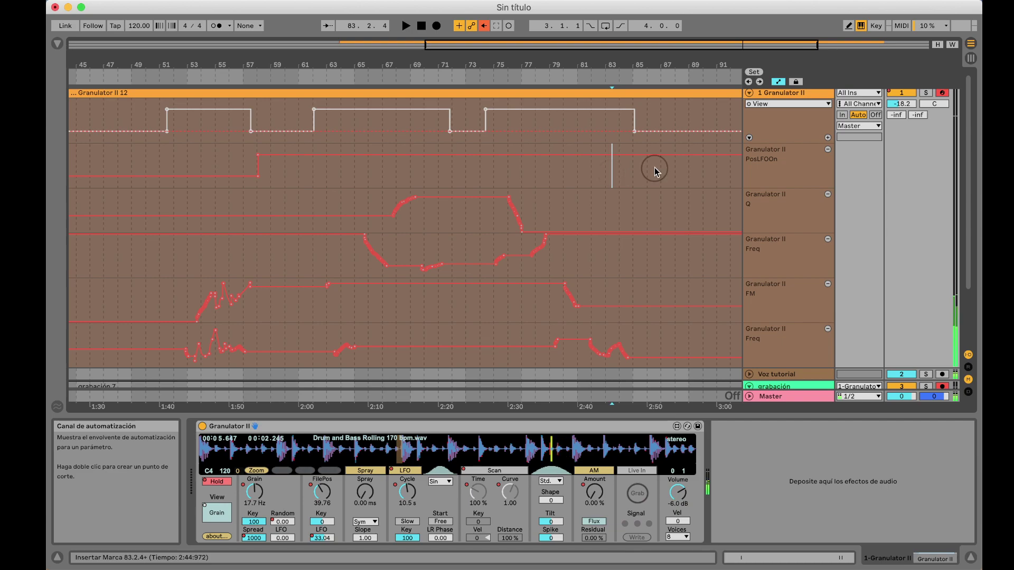
Check the device at bar 84 in the FMFreq lane, and bring the whole Granulator II clip into view
{"action": "scroll", "coordinate": [655, 172], "scroll_direction": "down", "scroll_amount": 3}
{"action": "left_click", "coordinate": [609, 257]}
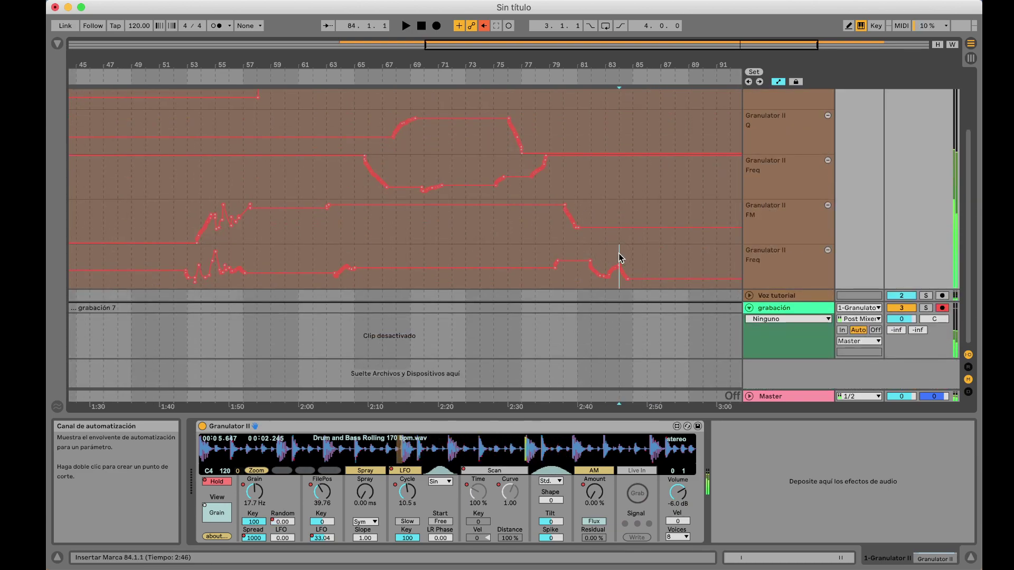
{"action": "scroll", "coordinate": [619, 201], "scroll_direction": "up", "scroll_amount": 3}
{"action": "scroll", "coordinate": [619, 200], "scroll_direction": "down", "scroll_amount": 4, "text": "super"}
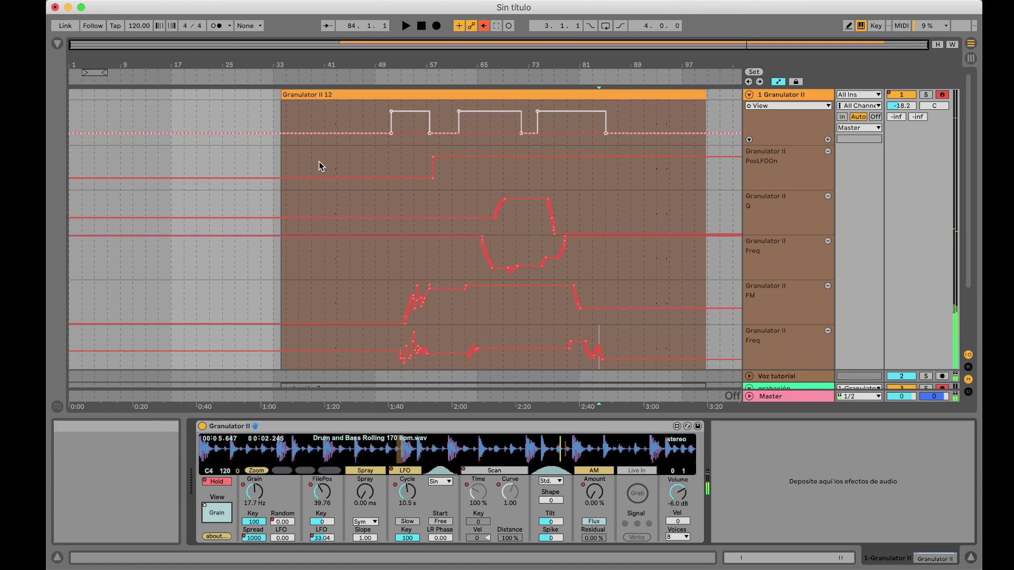
Toggle Granulator II's Hold control to bring up its automation envelope, re-enable the overridden automation, and review the envelope lanes
{"action": "left_click", "coordinate": [482, 27]}
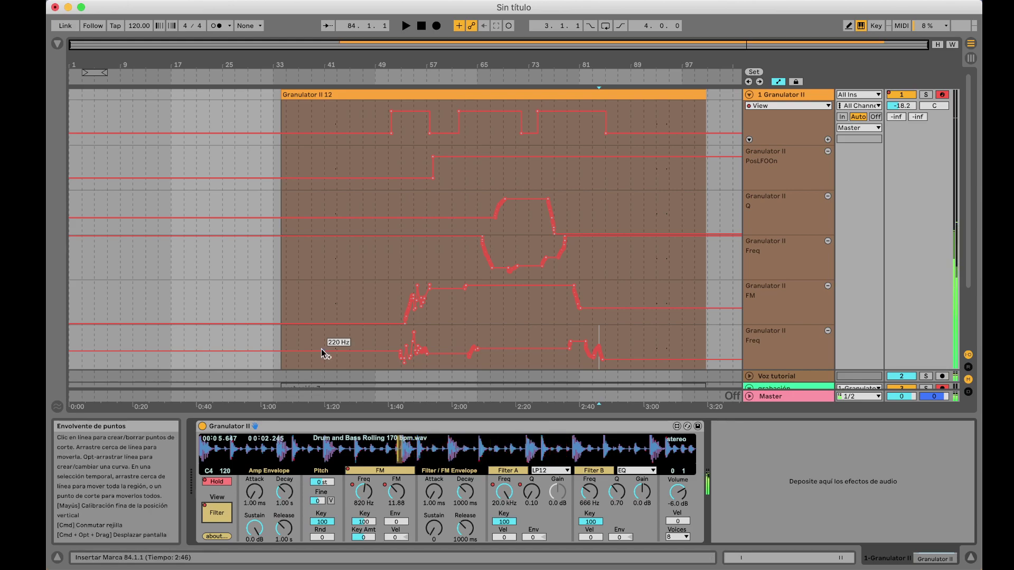
{"action": "scroll", "coordinate": [435, 178], "scroll_direction": "down", "scroll_amount": 2}
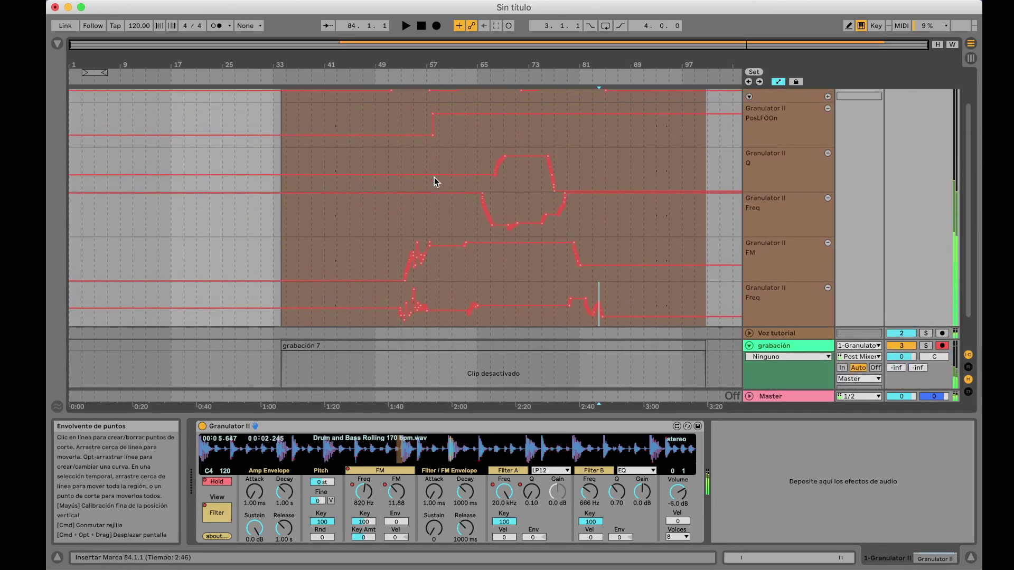
{"action": "left_click", "coordinate": [214, 484]}
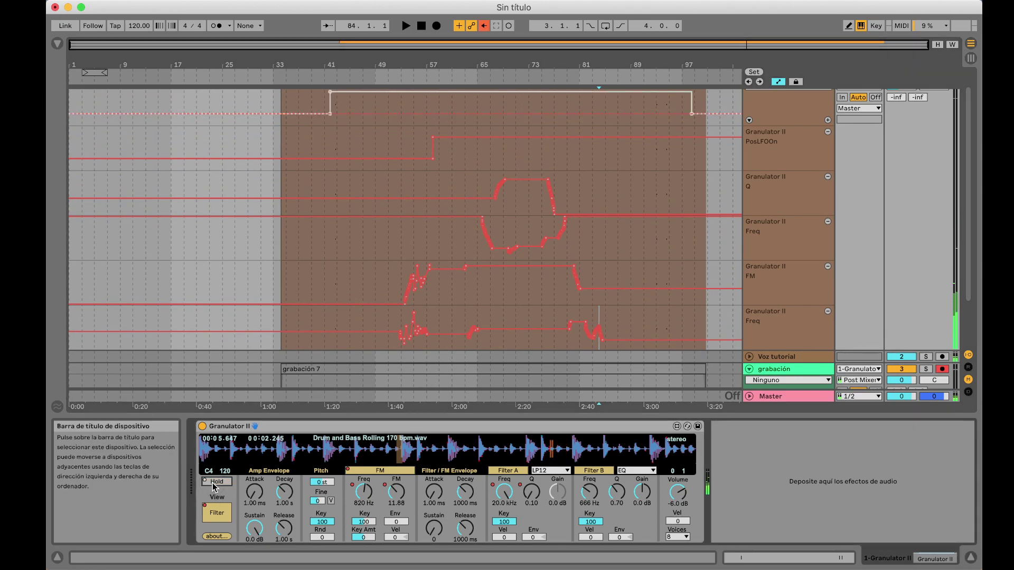
{"action": "left_click", "coordinate": [485, 25]}
{"action": "scroll", "coordinate": [457, 169], "scroll_direction": "up", "scroll_amount": 2}
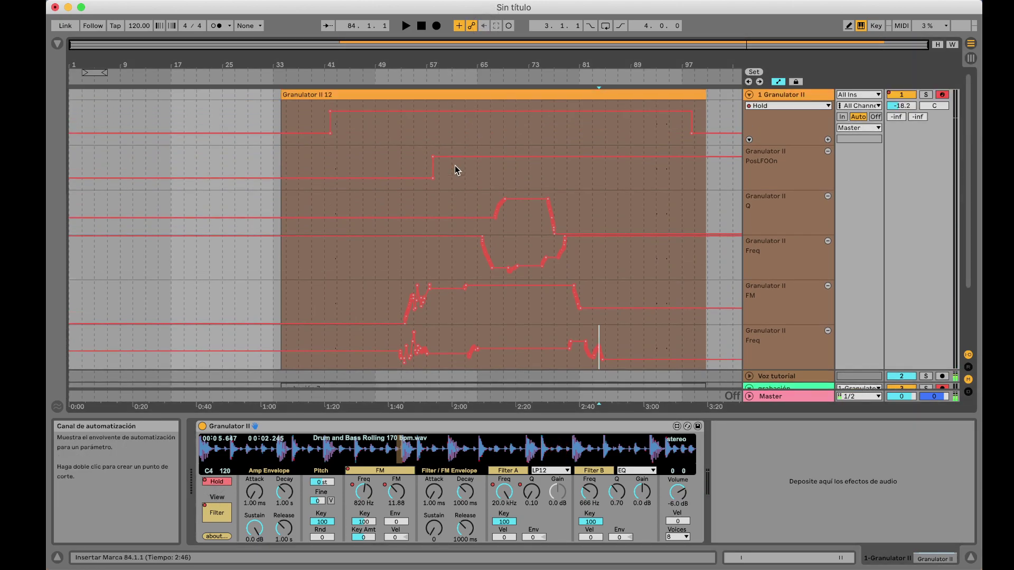
{"action": "scroll", "coordinate": [520, 212], "scroll_direction": "down", "scroll_amount": 3}
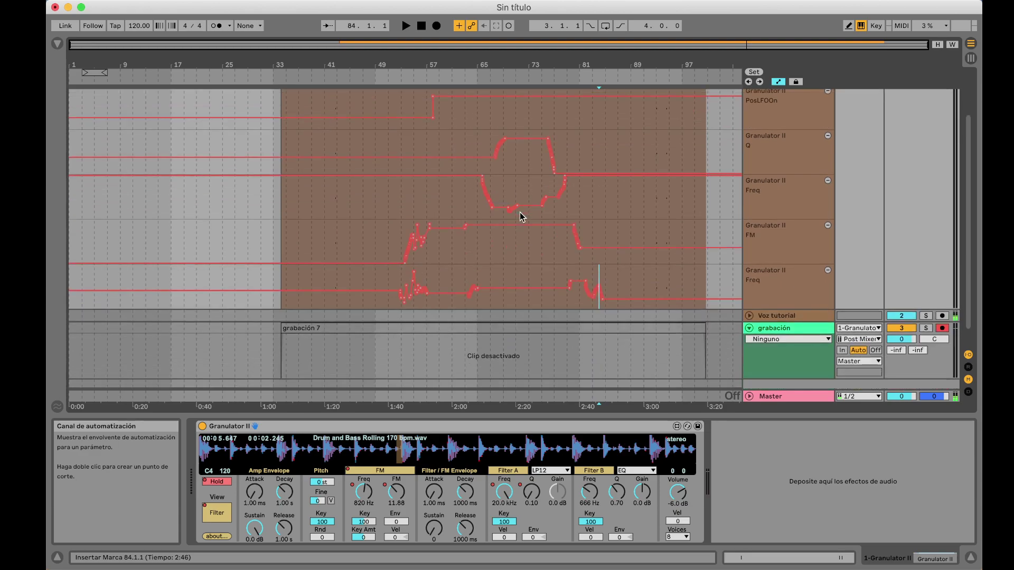
{"action": "scroll", "coordinate": [520, 212], "scroll_direction": "up", "scroll_amount": 2}
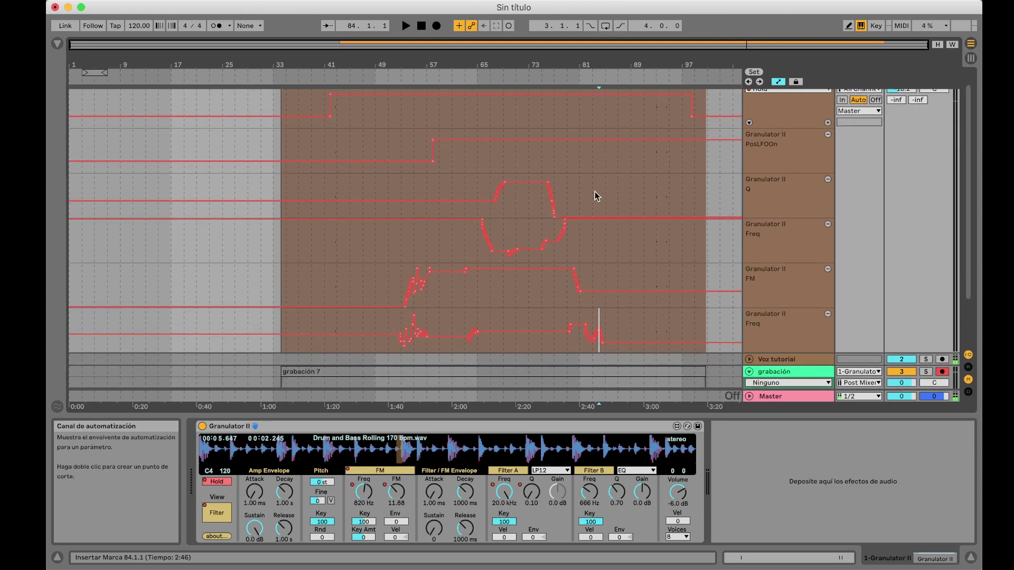
{"action": "scroll", "coordinate": [595, 191], "scroll_direction": "up", "scroll_amount": 1}
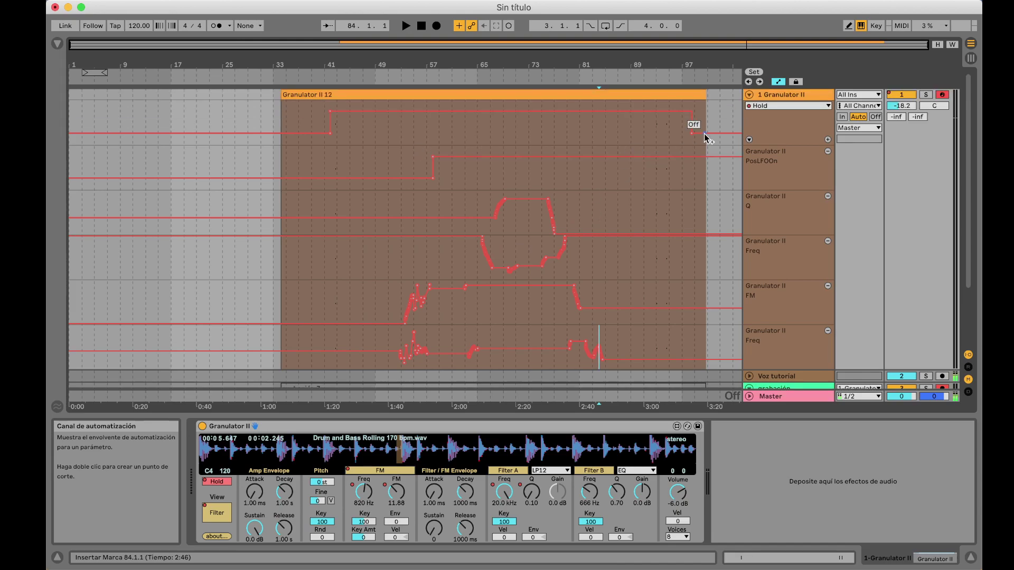
Hide the automation lanes and reactivate the grabación 7 clip
{"action": "left_click", "coordinate": [749, 95]}
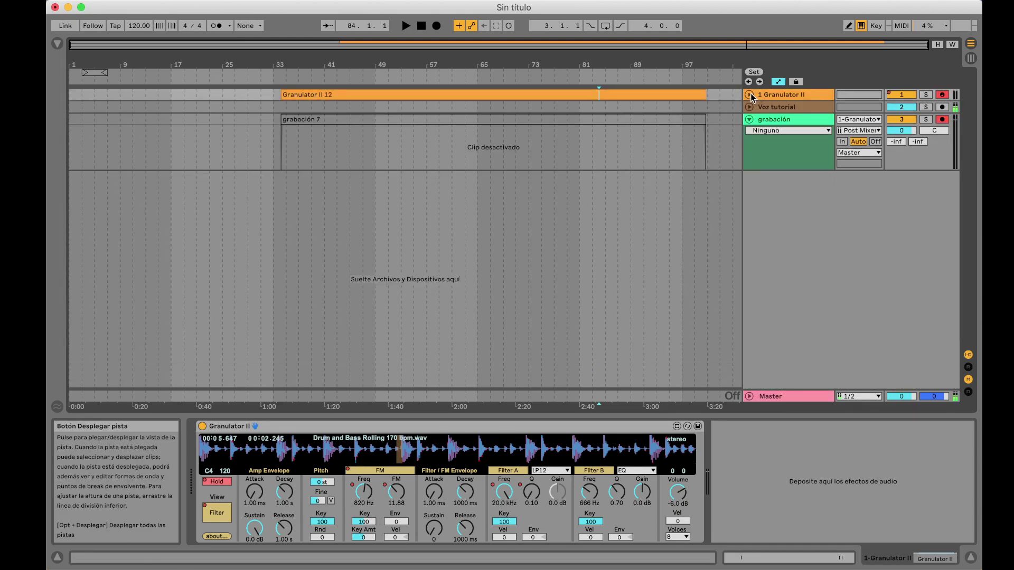
{"action": "left_click", "coordinate": [750, 96]}
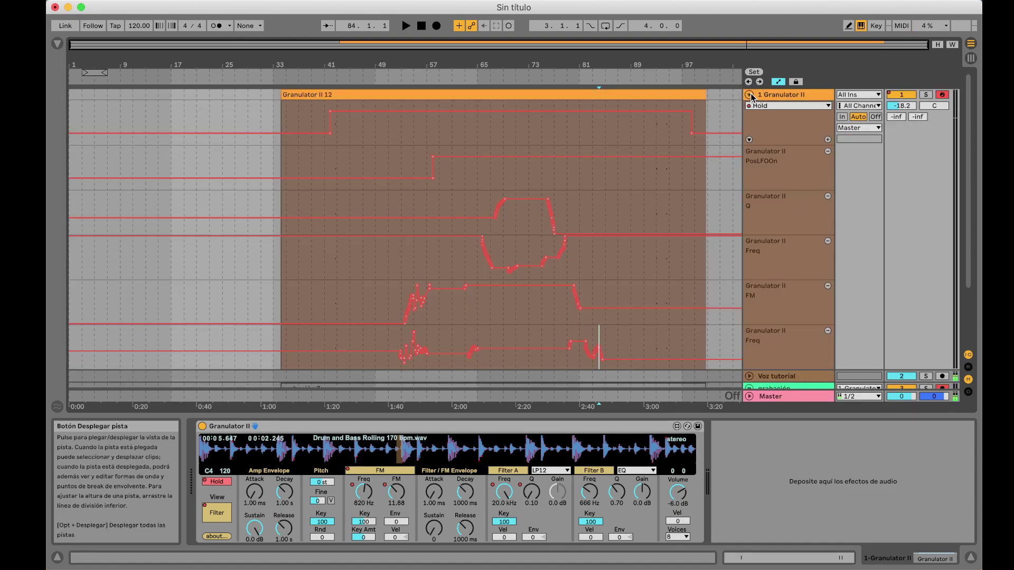
{"action": "left_click", "coordinate": [776, 83]}
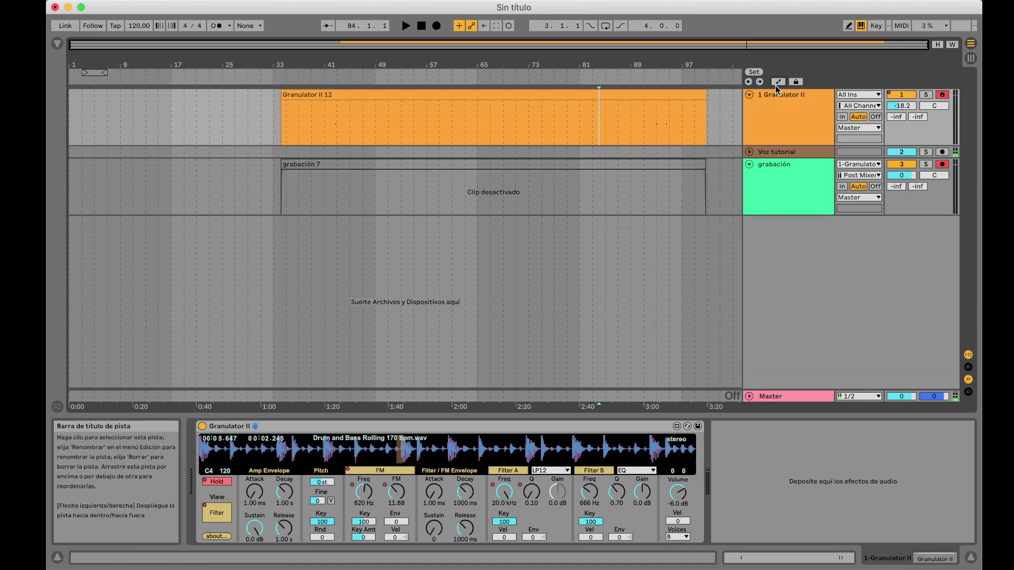
{"action": "left_click", "coordinate": [601, 160]}
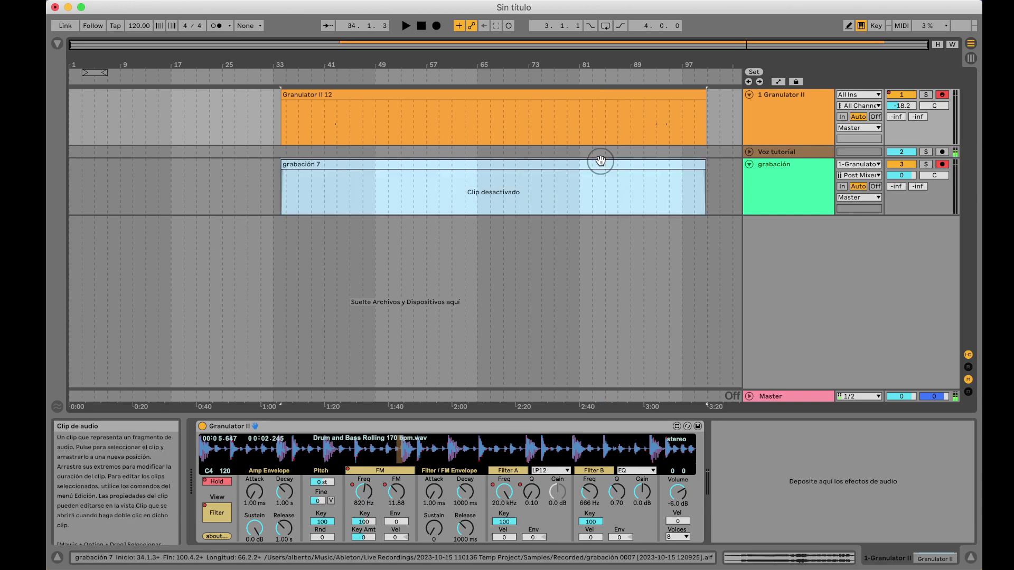
{"action": "key", "text": "0"}
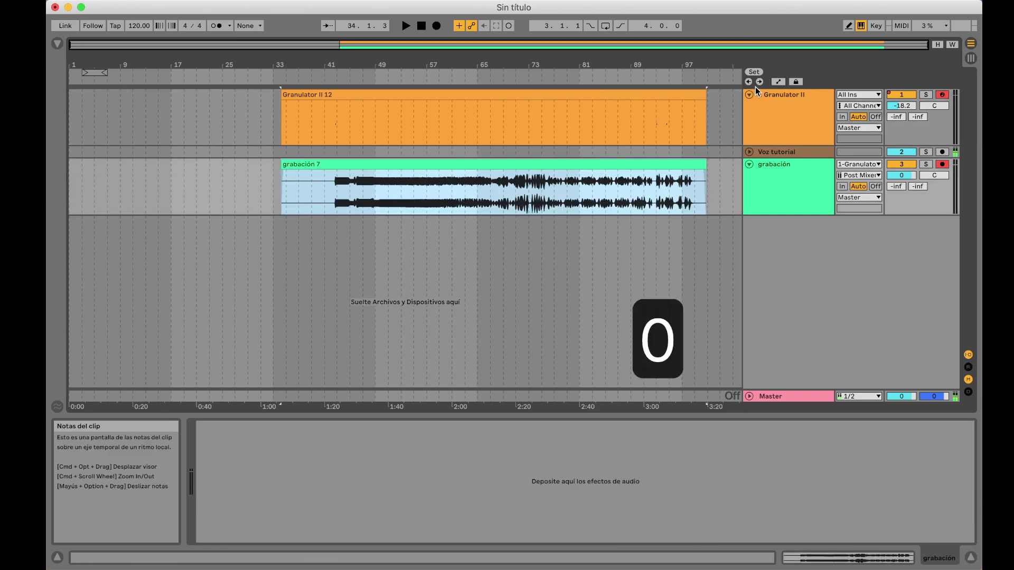
Play the arrangement from about bar 82 with the automation lanes shown, and hide the lanes once the envelopes are reviewed
{"action": "left_click", "coordinate": [778, 82]}
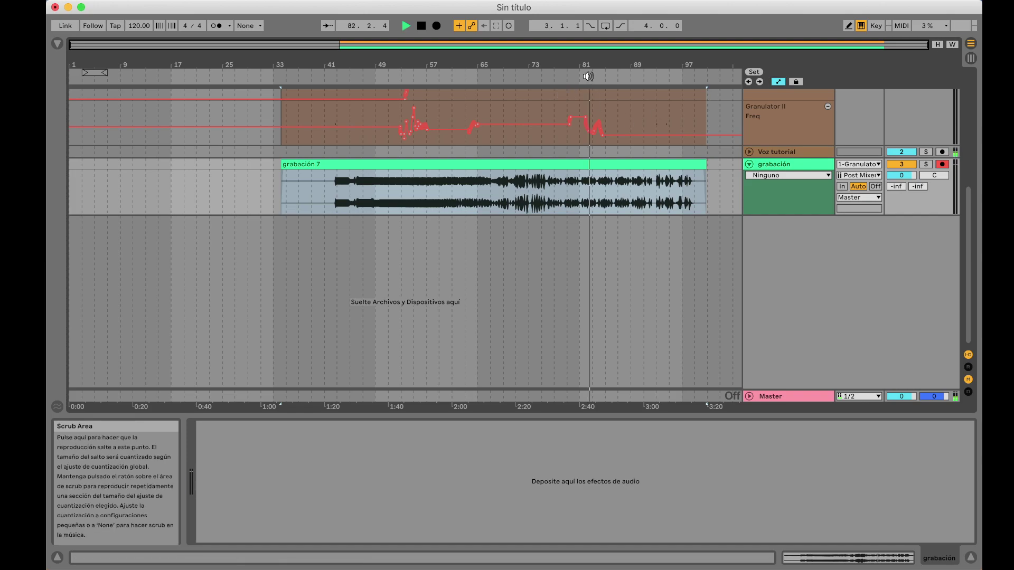
{"action": "scroll", "coordinate": [597, 132], "scroll_direction": "up", "scroll_amount": 5}
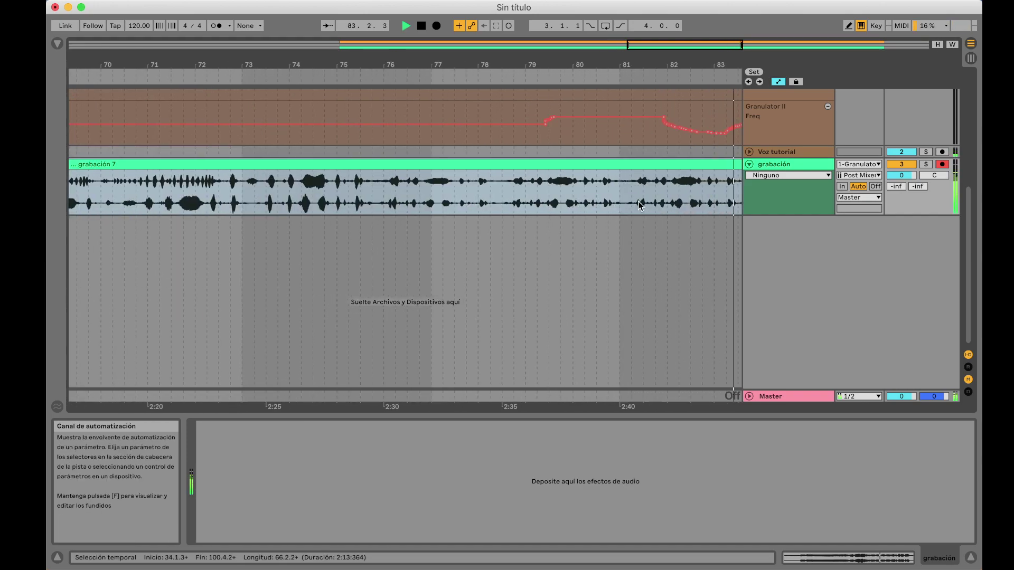
{"action": "scroll", "coordinate": [639, 206], "scroll_direction": "right", "scroll_amount": 2}
{"action": "scroll", "coordinate": [697, 186], "scroll_direction": "up", "scroll_amount": 8}
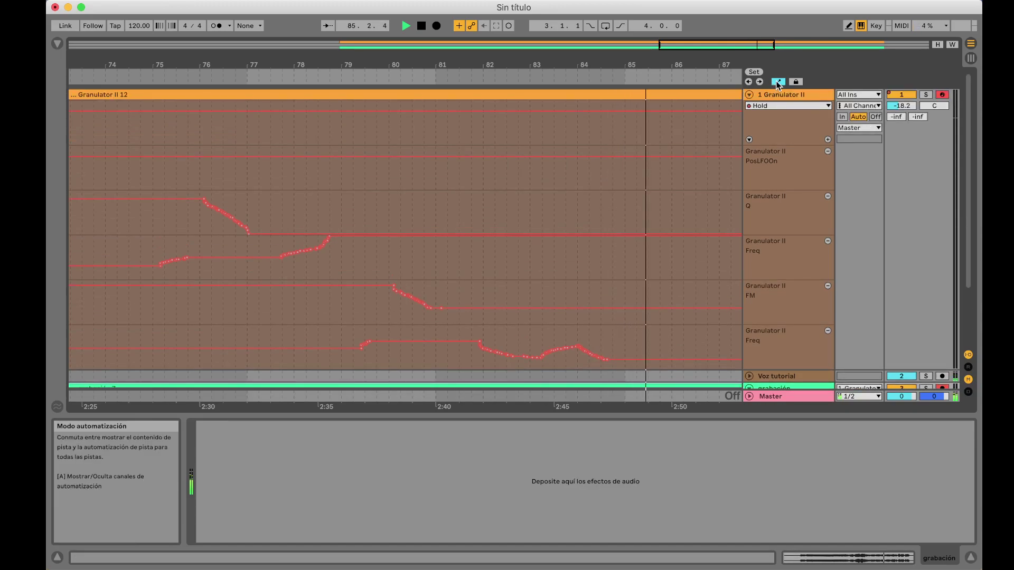
{"action": "left_click", "coordinate": [749, 95]}
Mute the Granulator II track and the grabación track in turn, and turn the Granulator II track back on
{"action": "left_click", "coordinate": [900, 96]}
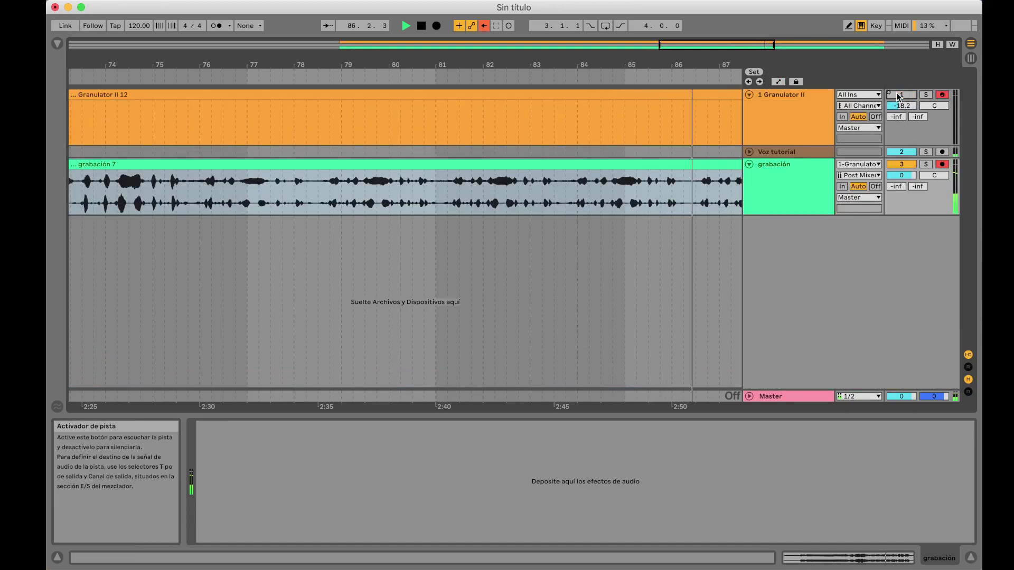
{"action": "left_click", "coordinate": [901, 164]}
{"action": "left_click", "coordinate": [579, 164]}
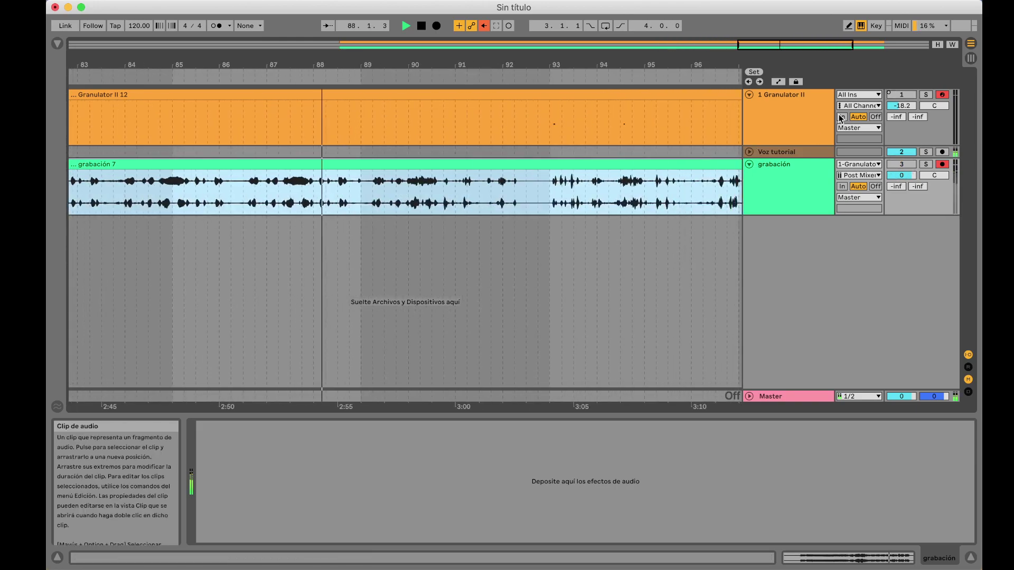
{"action": "left_click", "coordinate": [902, 96]}
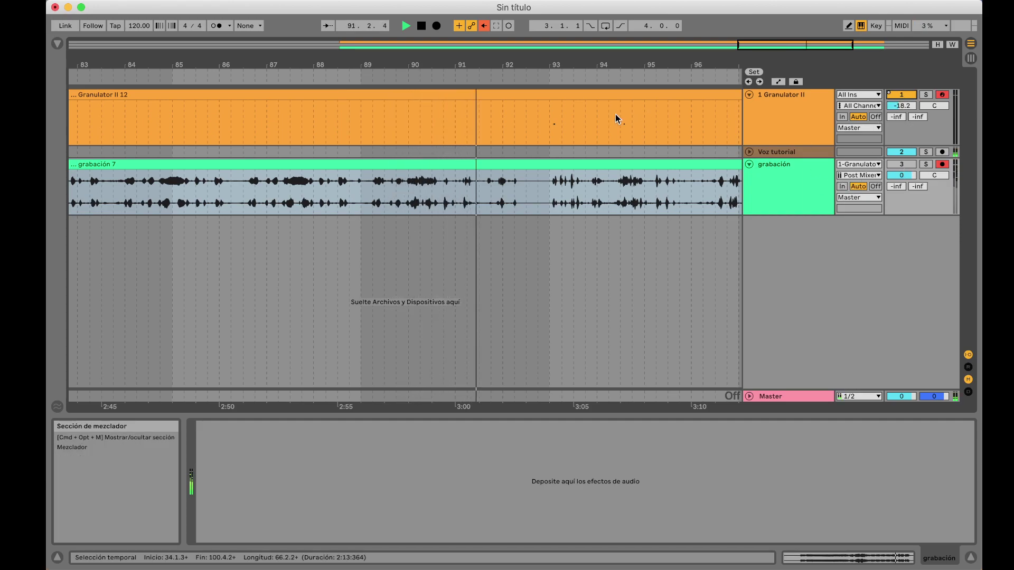
Play the arrangement from about bar 42 to hear the live Granulator II track
{"action": "scroll", "coordinate": [495, 126], "scroll_direction": "left", "scroll_amount": 2}
{"action": "scroll", "coordinate": [495, 122], "scroll_direction": "left", "scroll_amount": 15}
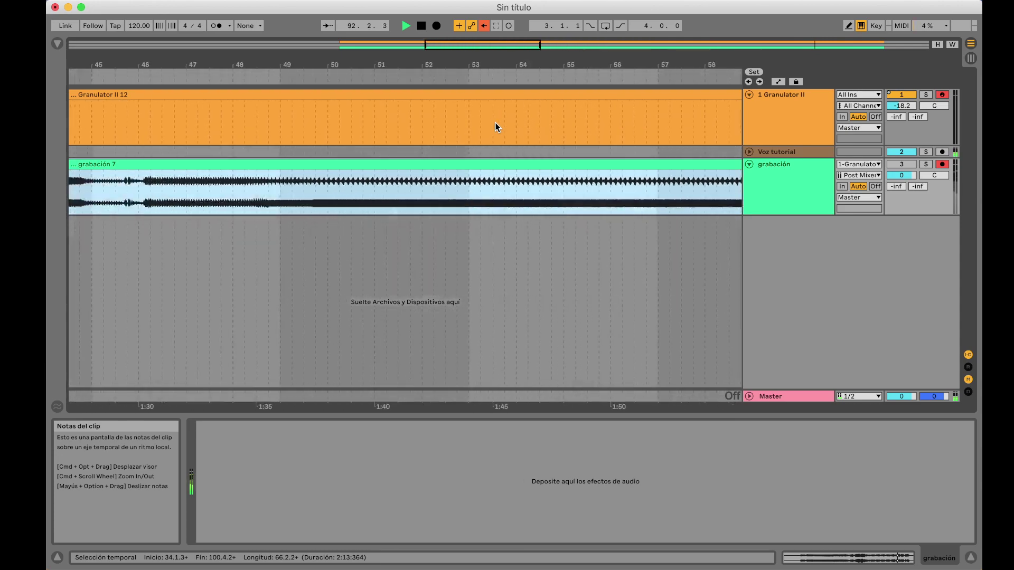
{"action": "scroll", "coordinate": [452, 127], "scroll_direction": "down", "scroll_amount": 3}
{"action": "left_click", "coordinate": [478, 74]}
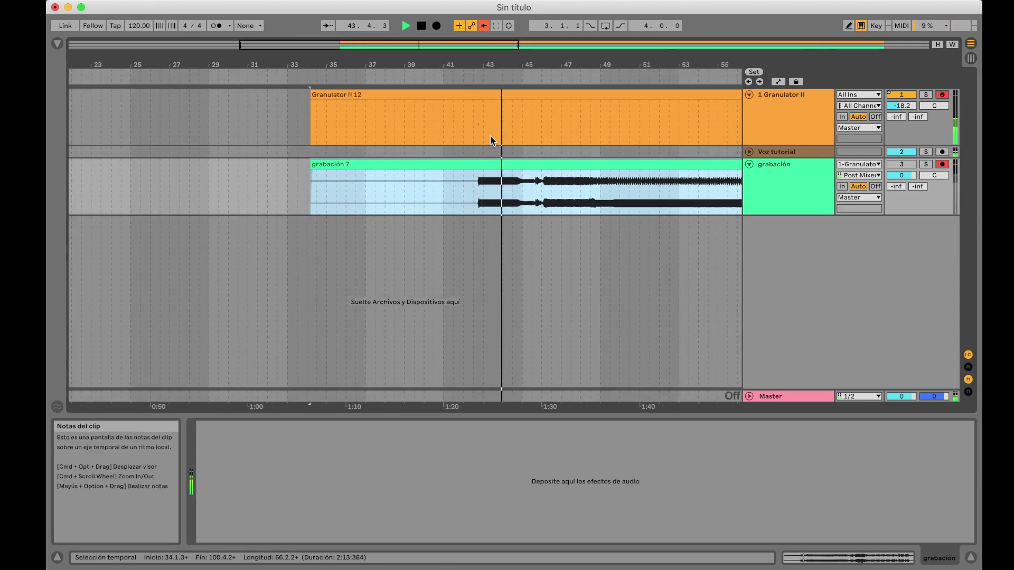
Unmute the grabación track and lower its volume to -14.5 dB
{"action": "scroll", "coordinate": [493, 153], "scroll_direction": "right", "scroll_amount": 6}
{"action": "scroll", "coordinate": [493, 152], "scroll_direction": "right", "scroll_amount": 3}
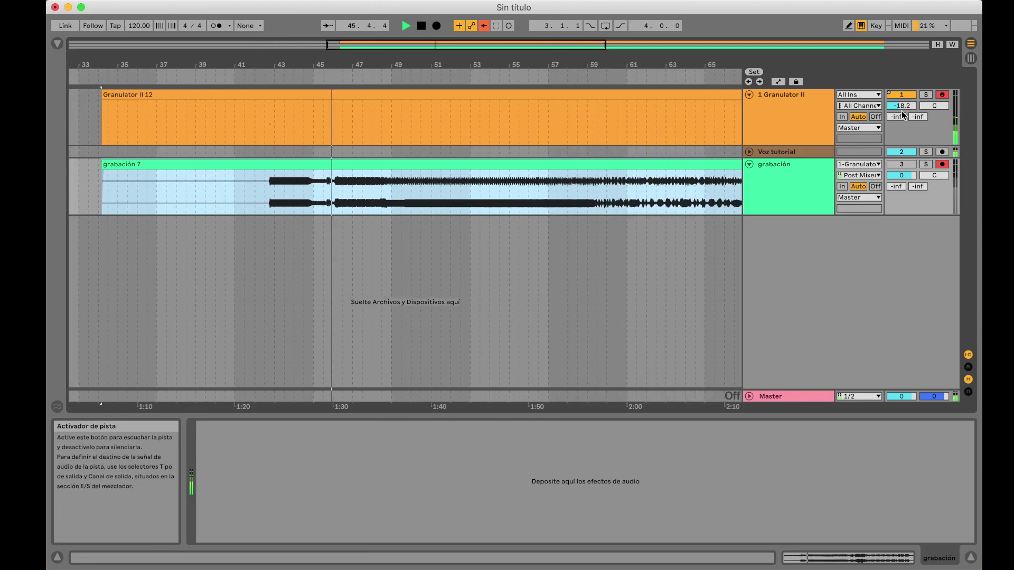
{"action": "left_click", "coordinate": [405, 95]}
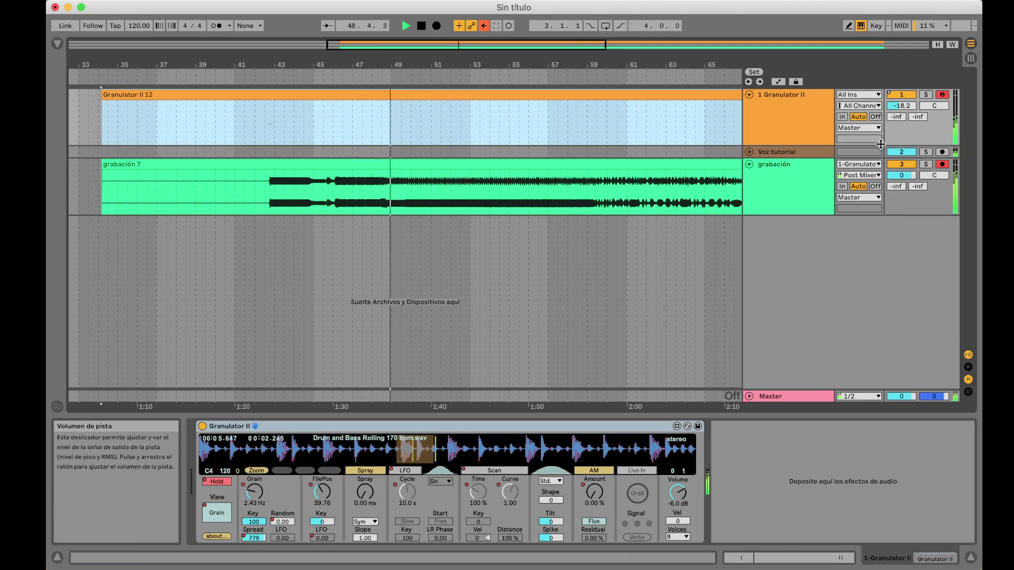
{"action": "left_click_drag", "start_coordinate": [903, 176], "coordinate": [904, 211]}
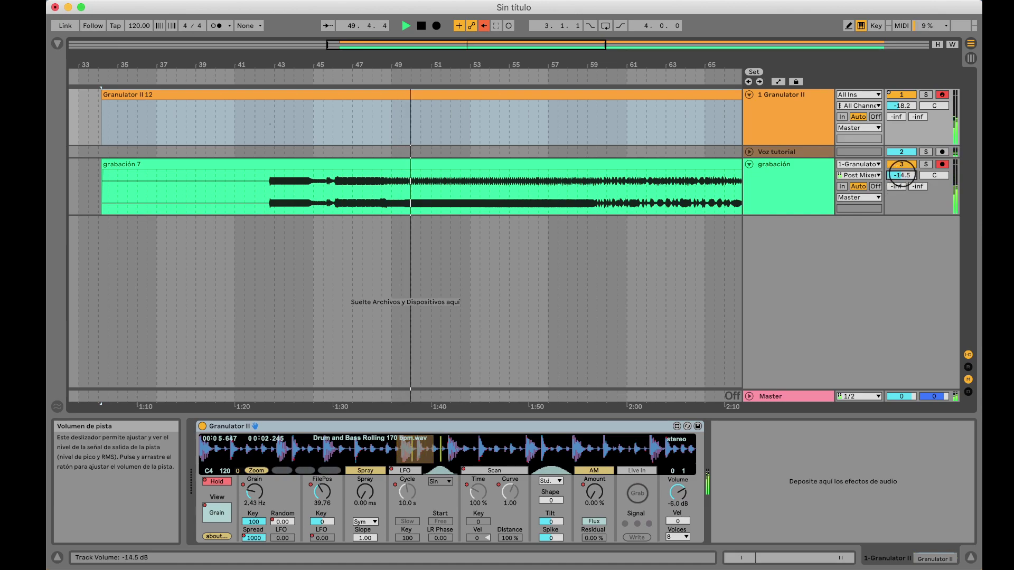
Deactivate the Granulator II 12 clip and the grabación 7 clip
{"action": "left_click", "coordinate": [404, 100]}
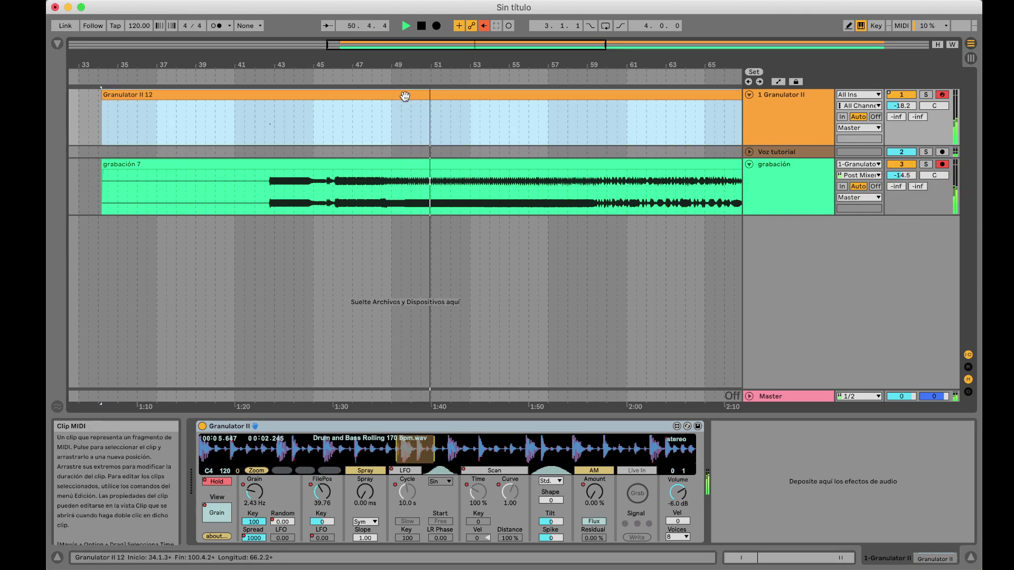
{"action": "key", "text": "0"}
{"action": "left_click", "coordinate": [425, 195]}
{"action": "key", "text": "0"}
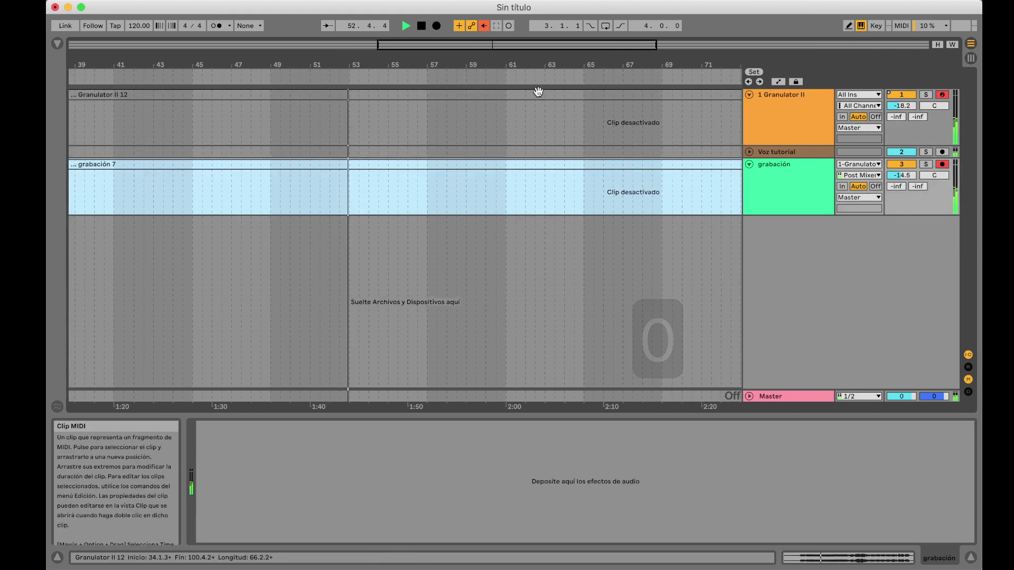
Reactivate the Granulator II 12 clip and the grabación 7 clip
{"action": "left_click", "coordinate": [538, 93]}
{"action": "key", "text": "0"}
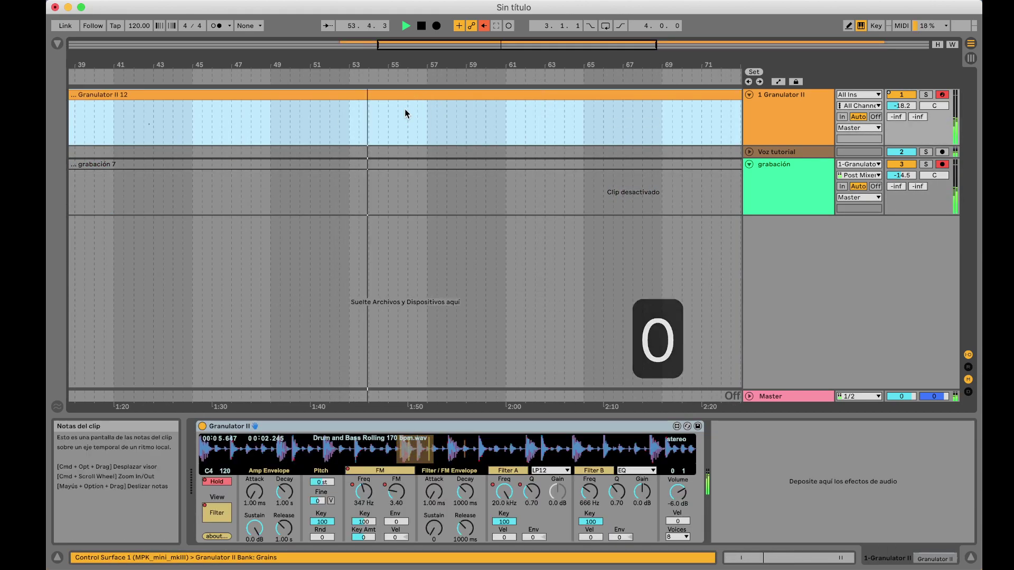
{"action": "left_click", "coordinate": [395, 163]}
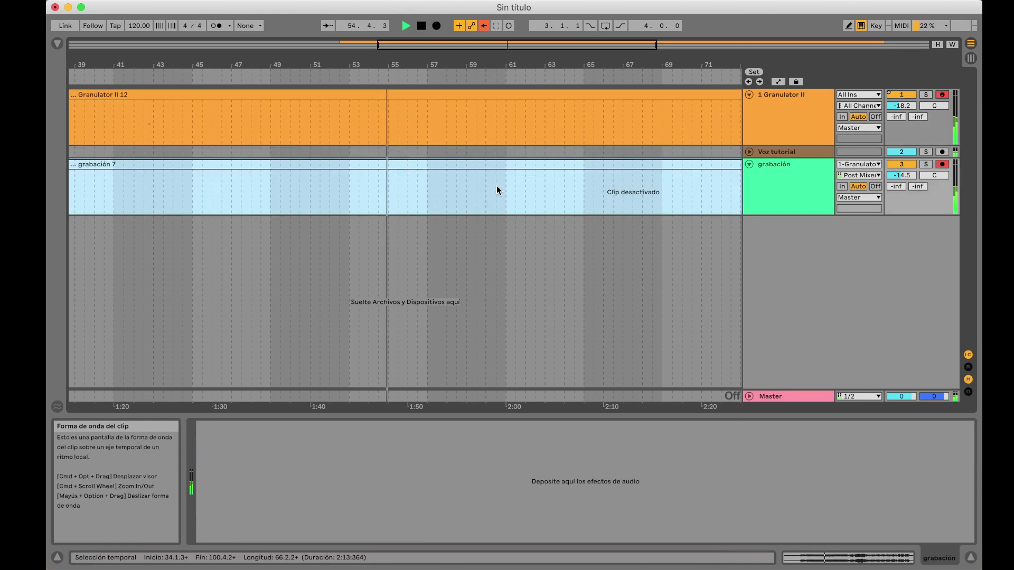
{"action": "key", "text": "0"}
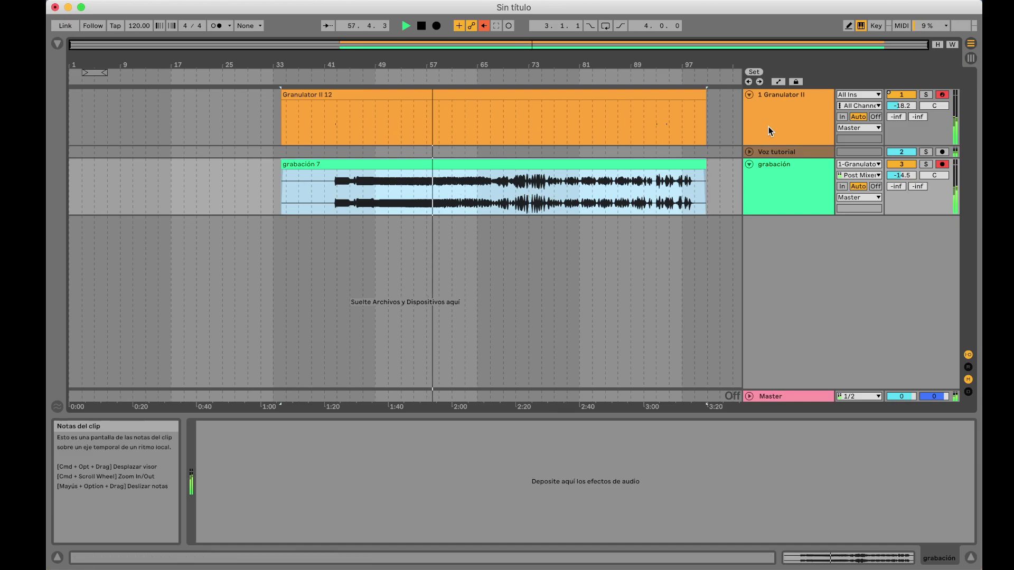
Mute the grabación and Granulator II tracks, toggling each activator to demonstrate switching between the two sources
{"action": "left_click", "coordinate": [909, 165]}
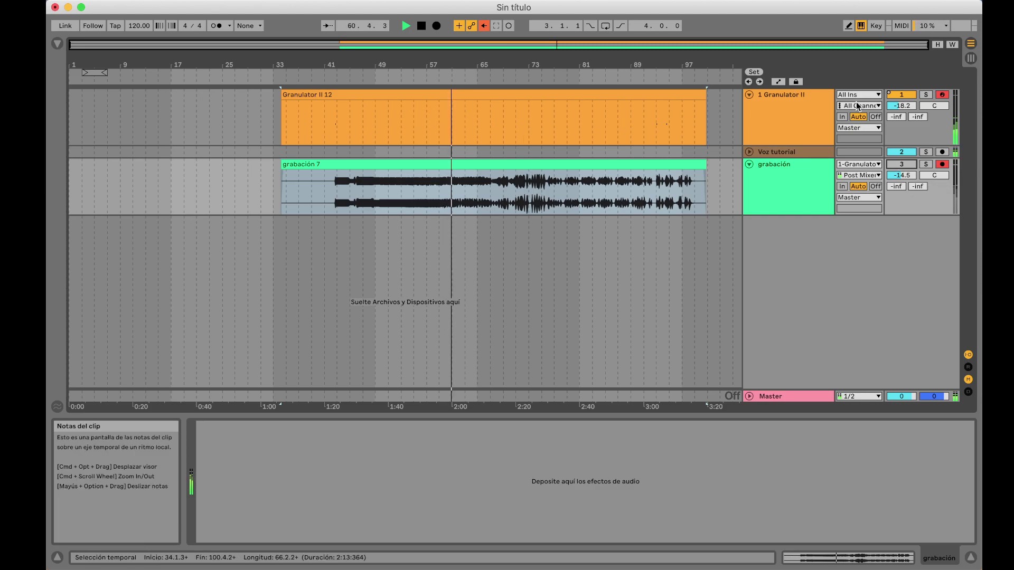
{"action": "left_click", "coordinate": [904, 95]}
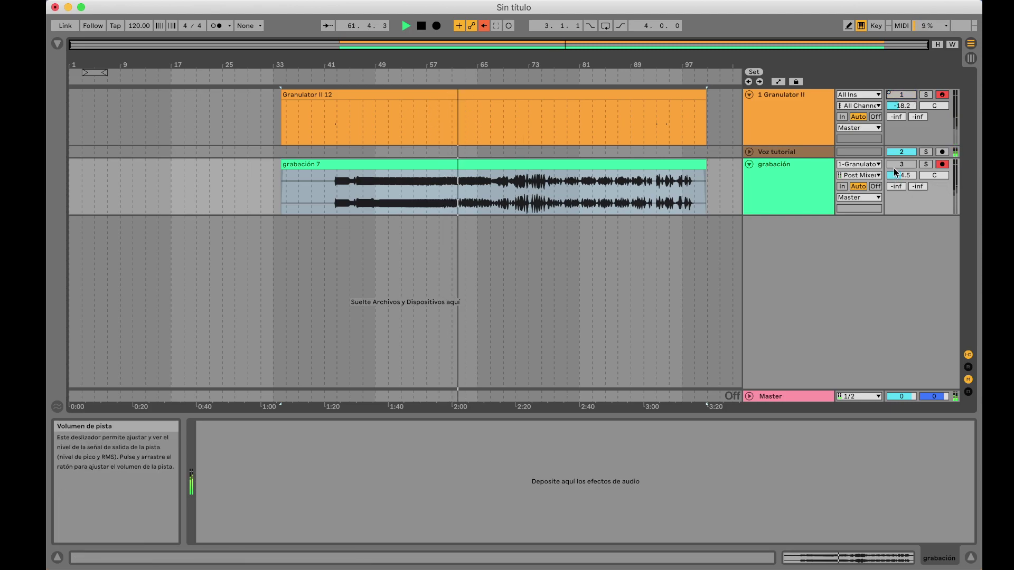
{"action": "left_click", "coordinate": [896, 165]}
{"action": "left_click", "coordinate": [896, 164]}
{"action": "left_click", "coordinate": [904, 94]}
{"action": "left_click", "coordinate": [904, 94]}
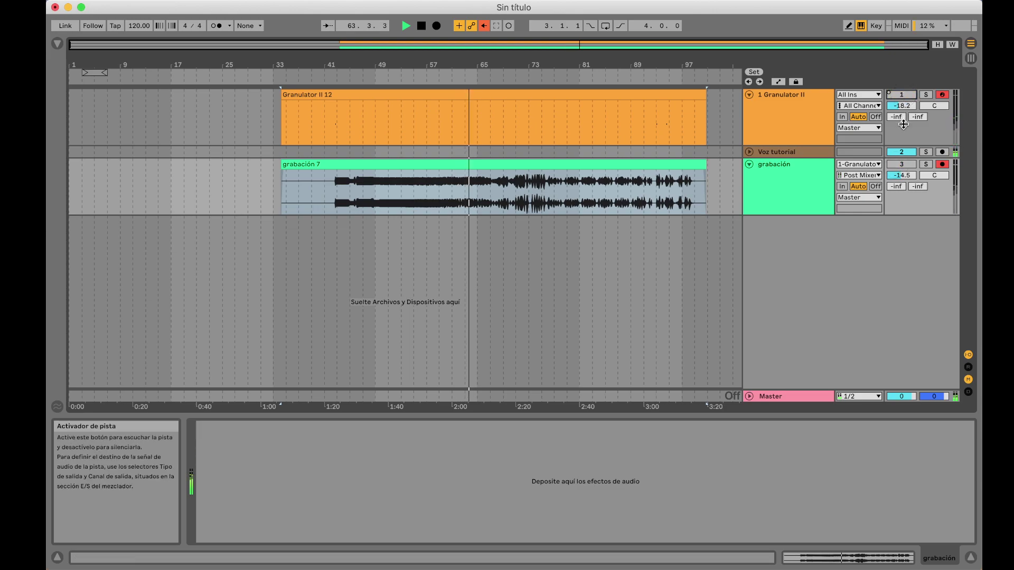
Listen to the grabación track alone, mute it again and turn the Granulator II track back on
{"action": "left_click", "coordinate": [896, 165]}
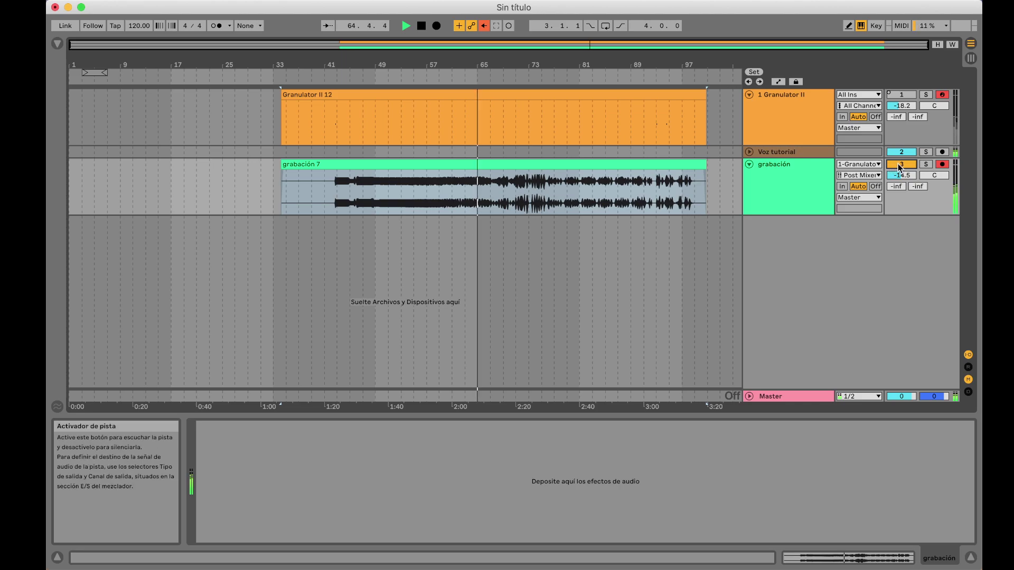
{"action": "left_click", "coordinate": [901, 164]}
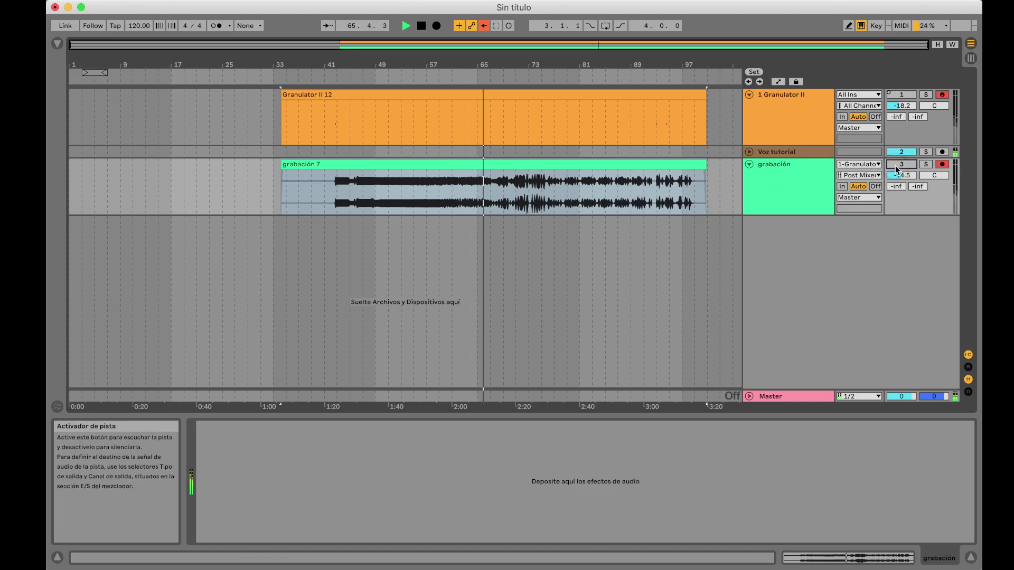
{"action": "left_click", "coordinate": [910, 95]}
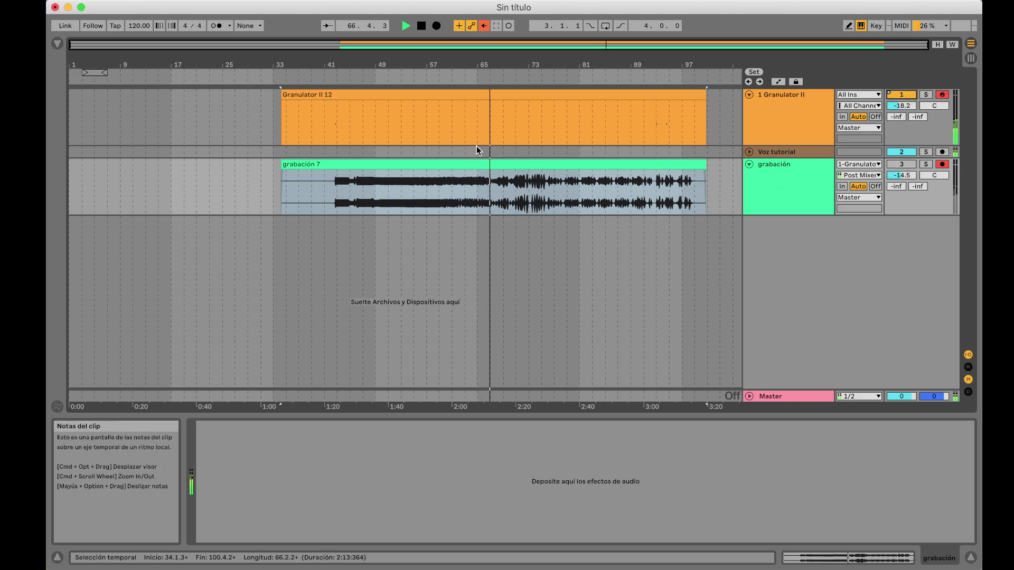
Show the automation lanes and bring the Granulator II envelopes into view during playback
{"action": "left_click", "coordinate": [779, 81]}
{"action": "scroll", "coordinate": [557, 145], "scroll_direction": "up", "scroll_amount": 5}
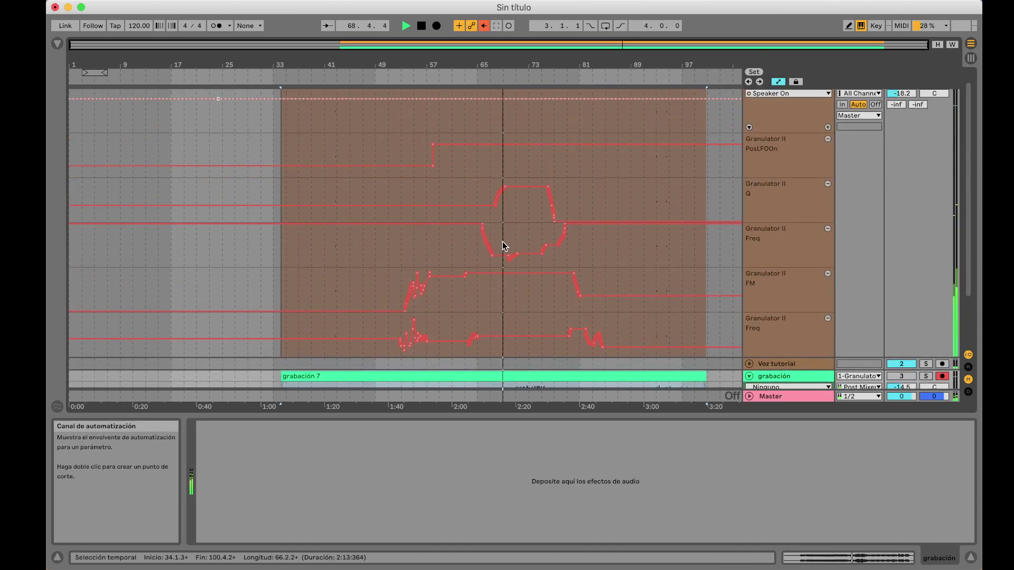
Draw a freehand dip into the plateau of Granulator II's Q envelope between about bars 70 and 74, then leave draw mode
{"action": "scroll", "coordinate": [511, 220], "scroll_direction": "down", "scroll_amount": 2}
{"action": "scroll", "coordinate": [511, 220], "scroll_direction": "up", "scroll_amount": 3}
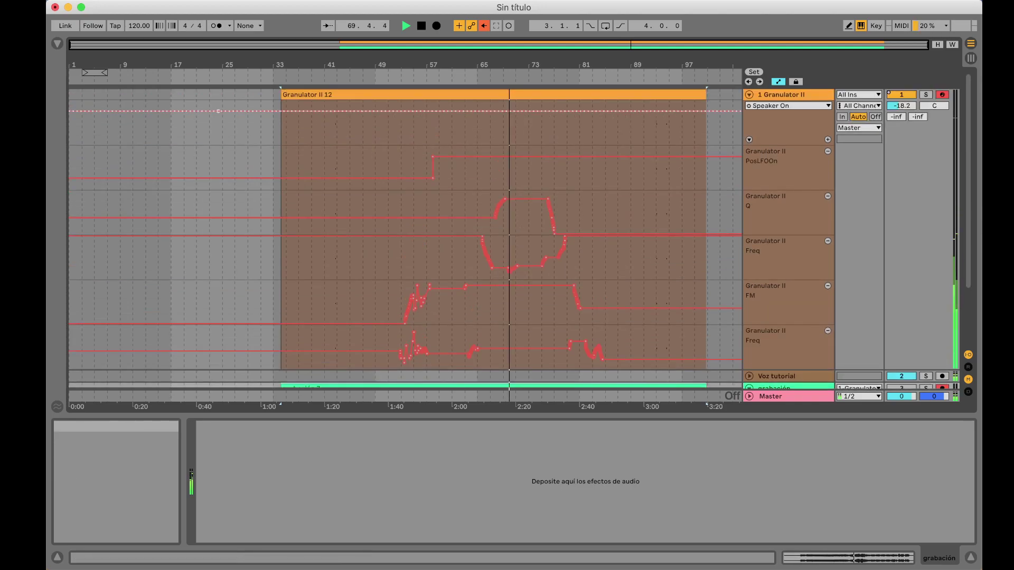
{"action": "scroll", "coordinate": [548, 190], "scroll_direction": "down", "scroll_amount": 3}
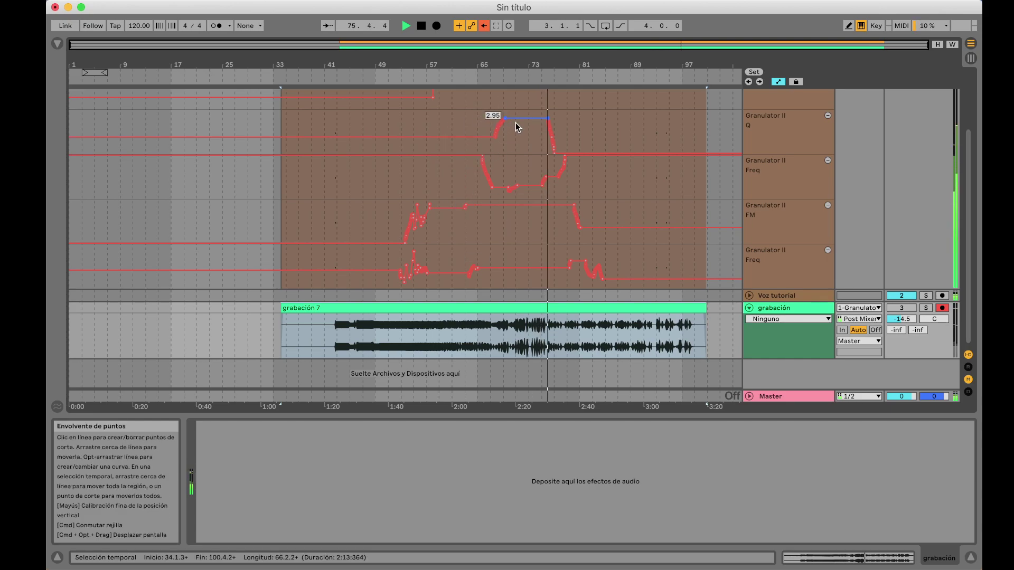
{"action": "key", "text": "b"}
{"action": "mouse_move", "coordinate": [519, 150]}
{"action": "left_mouse_down"}
{"action": "mouse_move", "coordinate": [529, 118]}
{"action": "mouse_move", "coordinate": [537, 125]}
{"action": "left_mouse_up"}
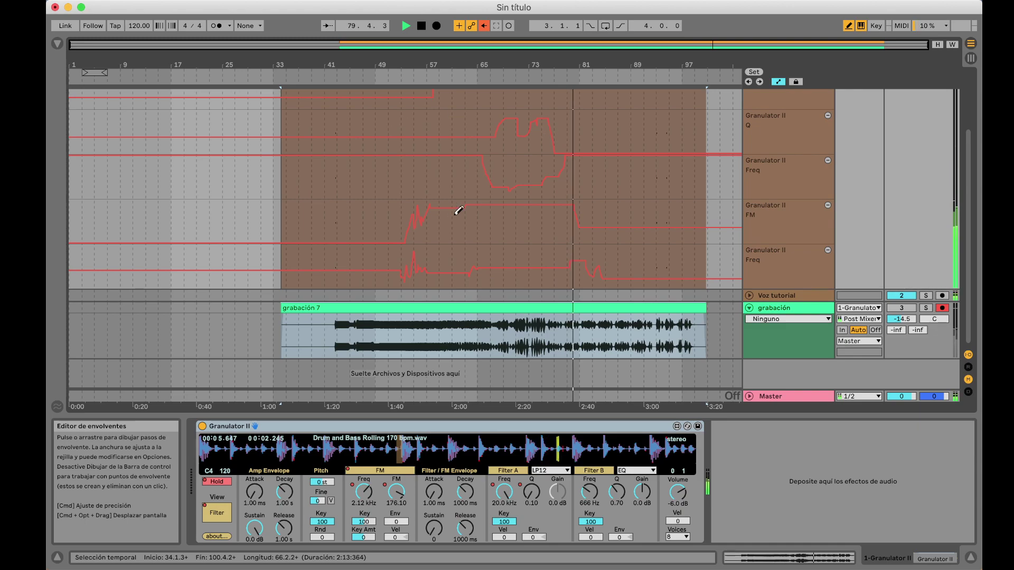
{"action": "key", "text": "b"}
Delete the grabación 7 clip from the grabación track
{"action": "left_click", "coordinate": [470, 306]}
{"action": "key", "text": "BackSpace"}
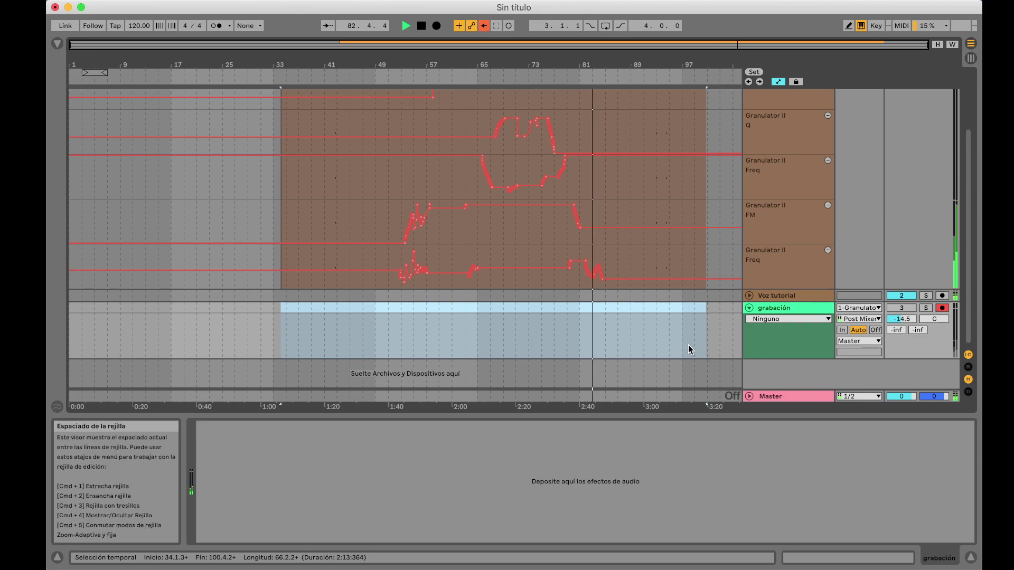
Hide the automation lanes, select the Granulator II track to show its device, and stop playback
{"action": "scroll", "coordinate": [708, 227], "scroll_direction": "up", "scroll_amount": 3}
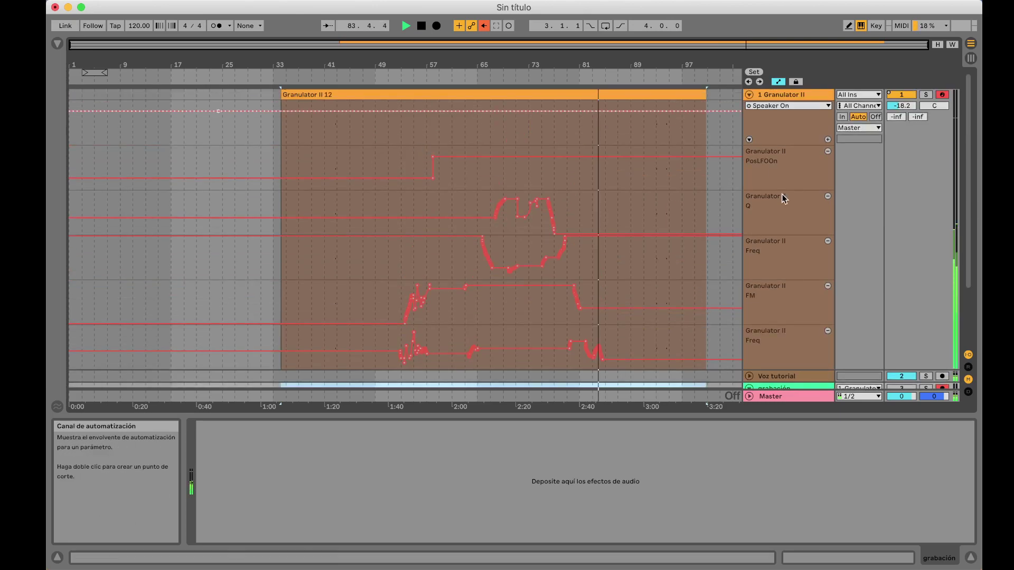
{"action": "scroll", "coordinate": [796, 255], "scroll_direction": "down", "scroll_amount": 2}
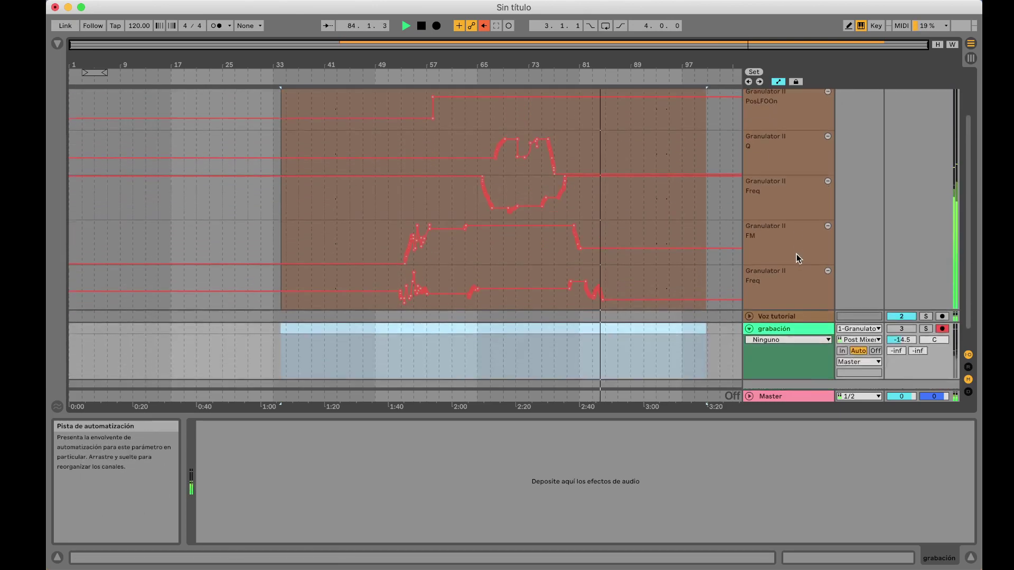
{"action": "left_click", "coordinate": [780, 82]}
{"action": "left_click", "coordinate": [787, 108]}
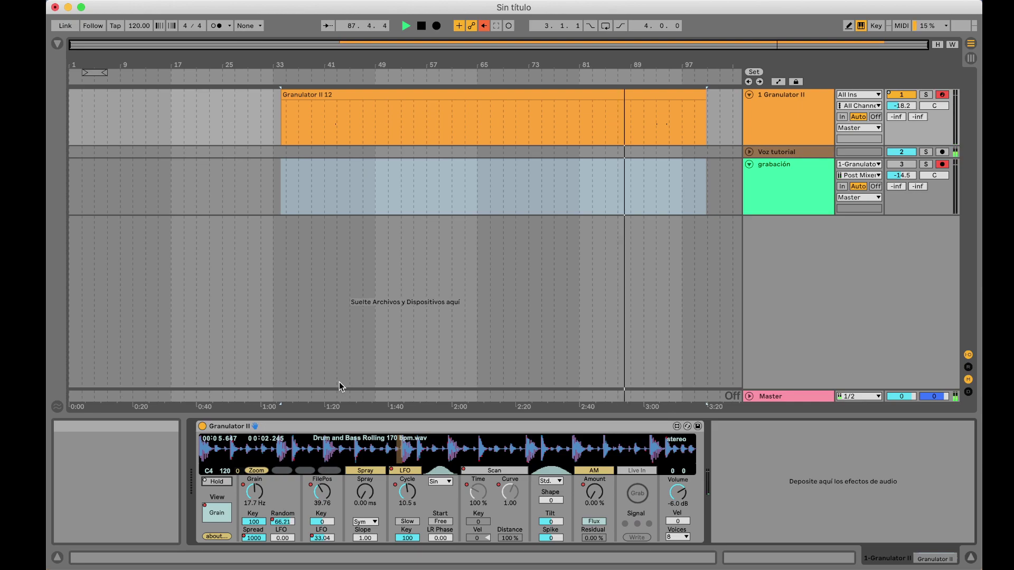
{"action": "key", "text": "space"}
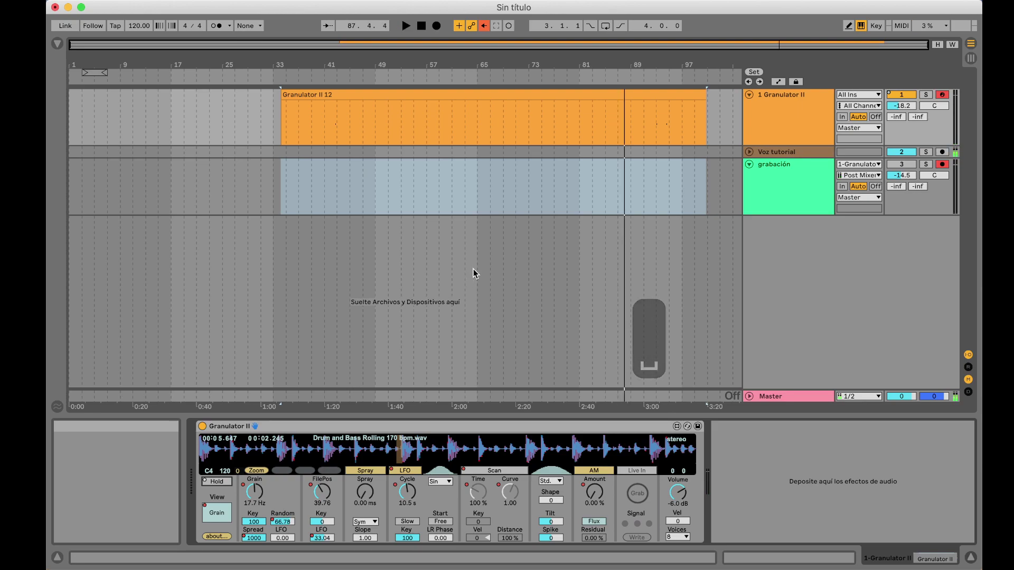